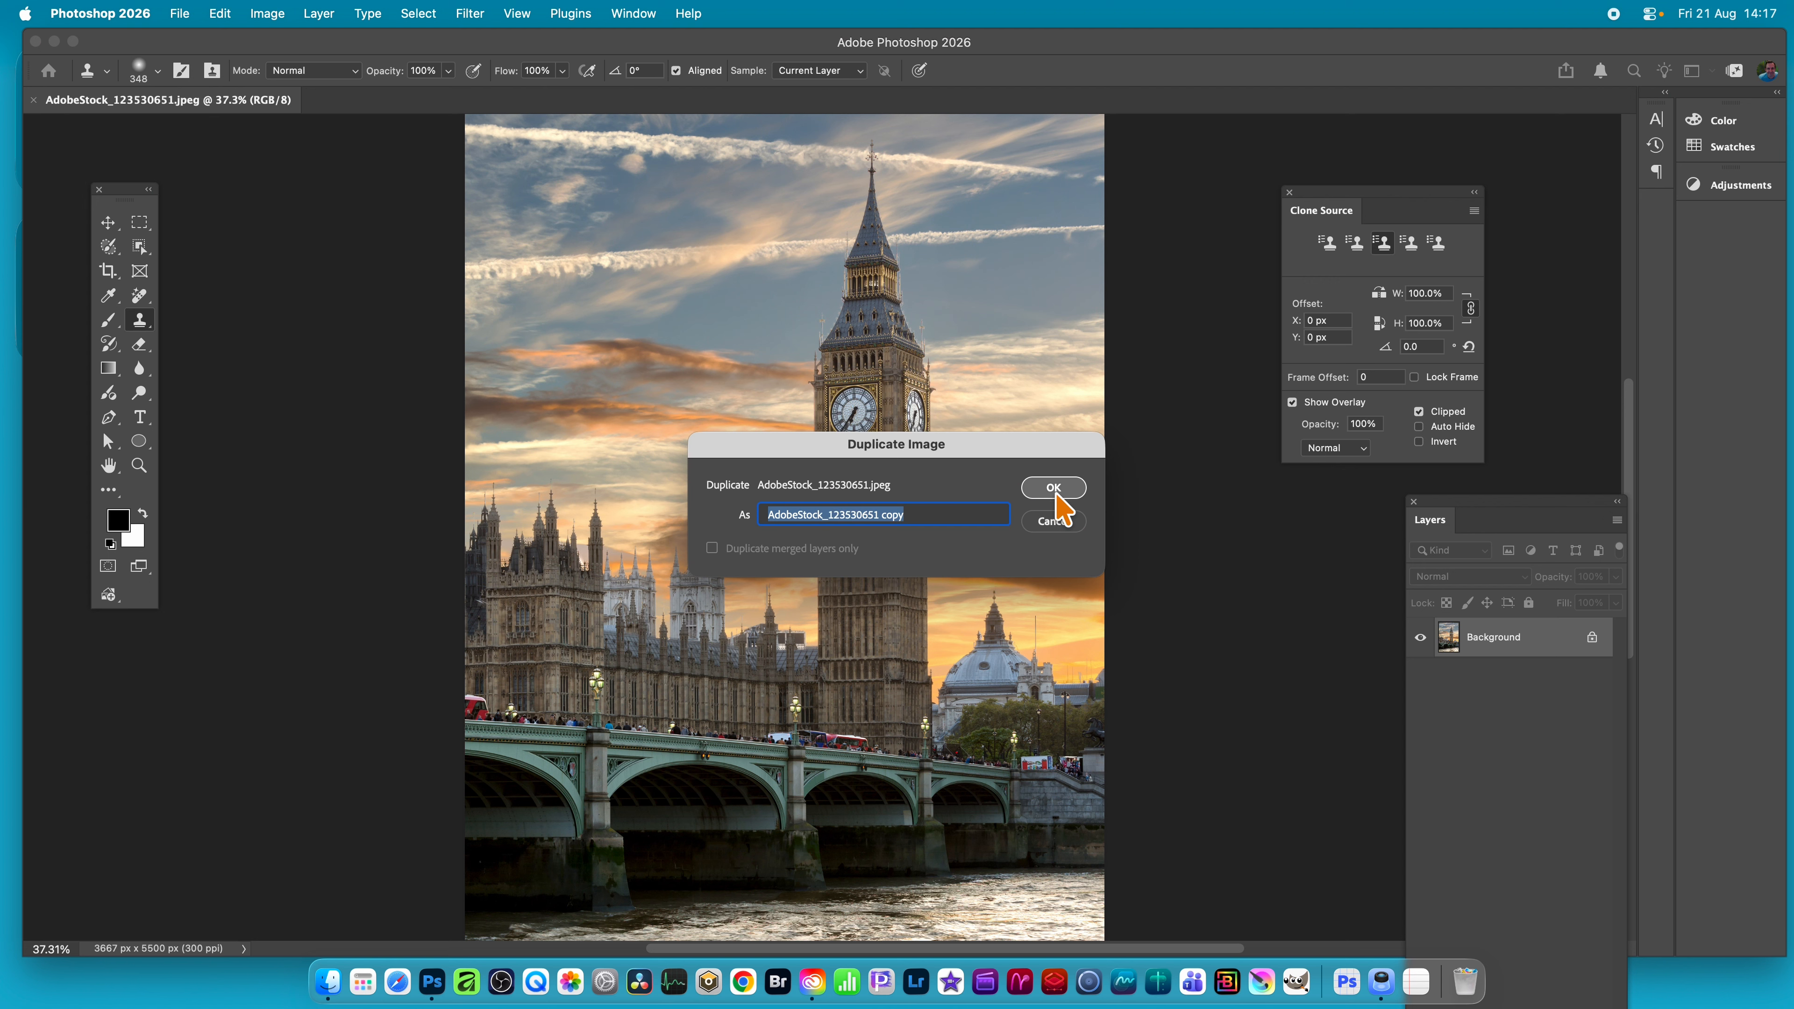
Step: Duplicate the London photo three times, keeping the default copy names
click(1053, 487)
click(268, 14)
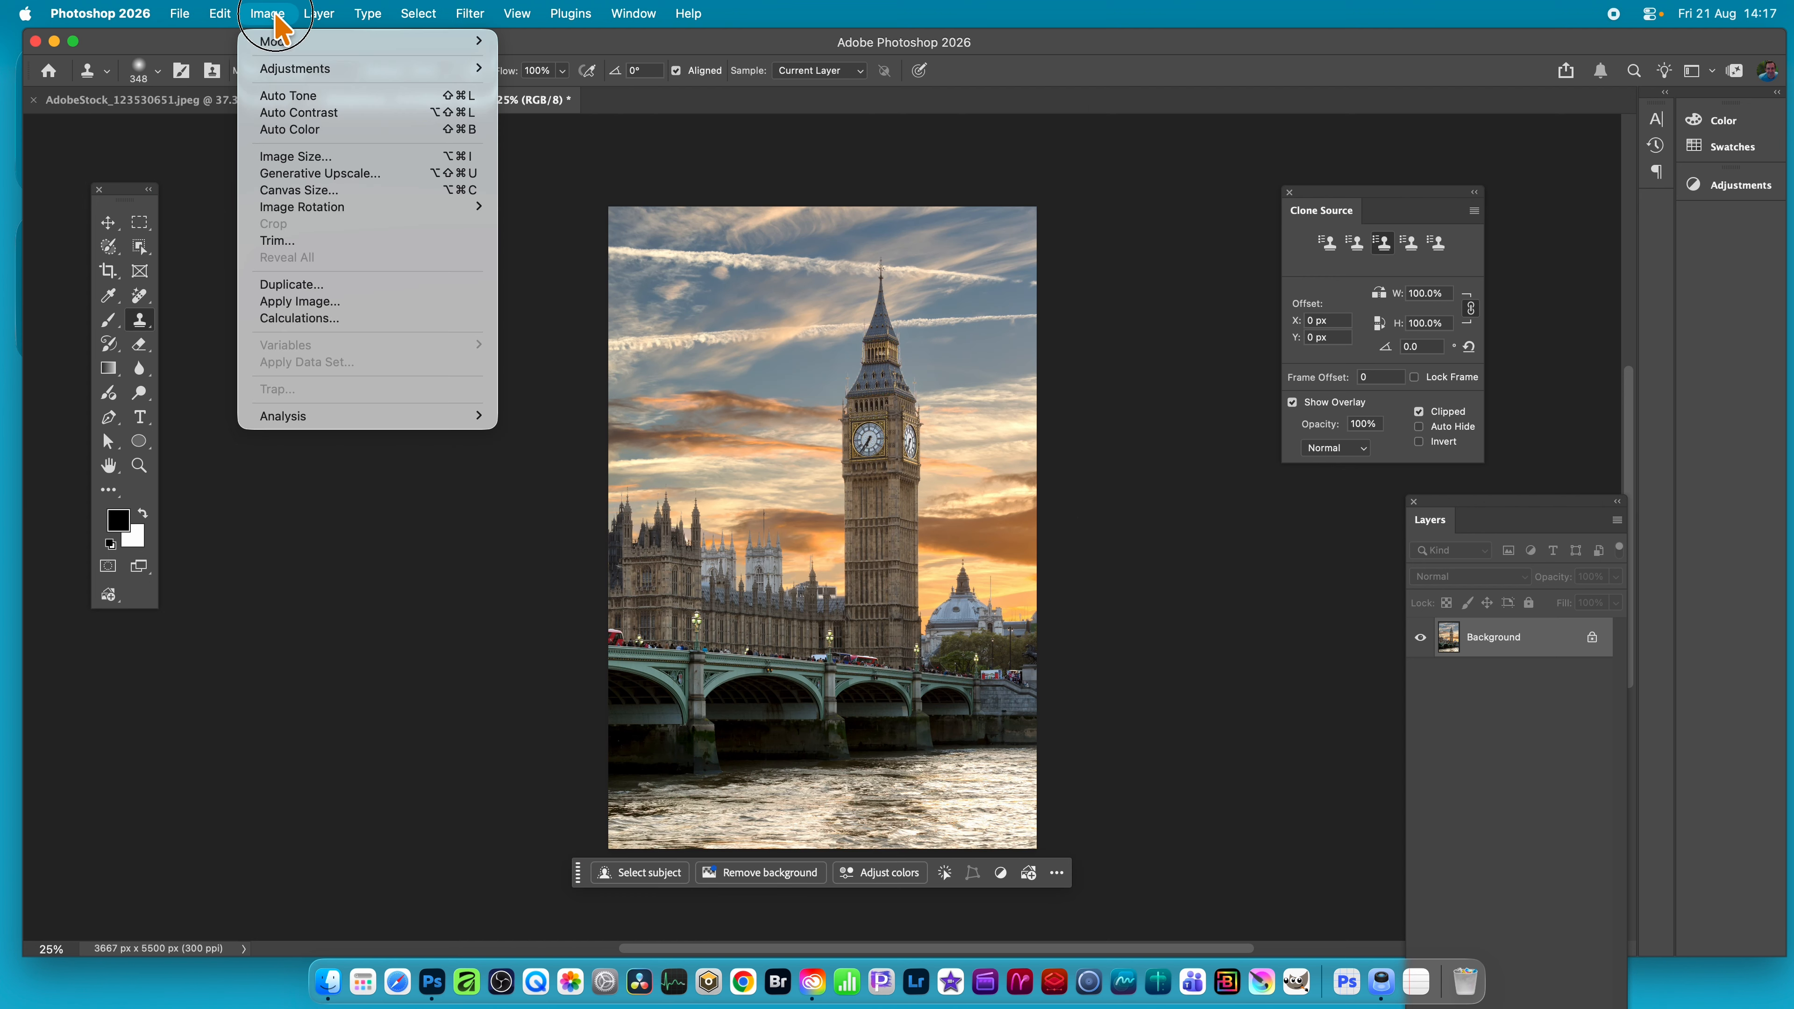
click(298, 284)
click(1053, 487)
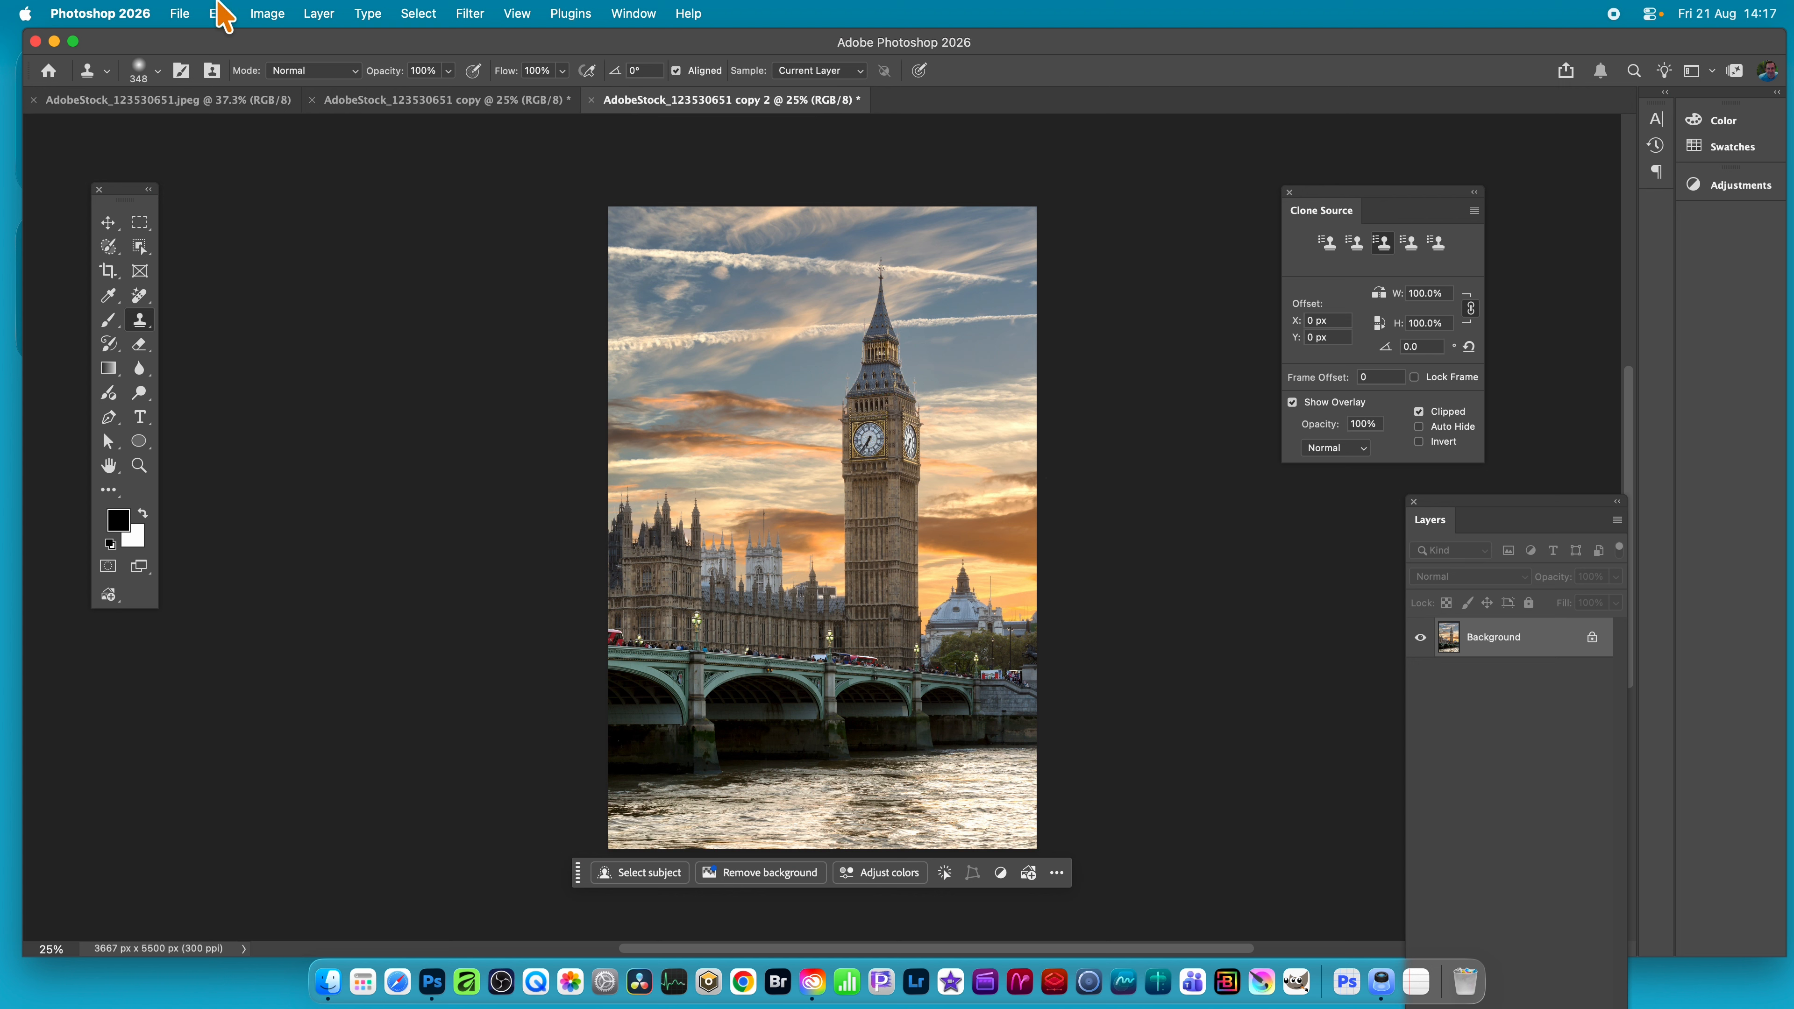
click(268, 14)
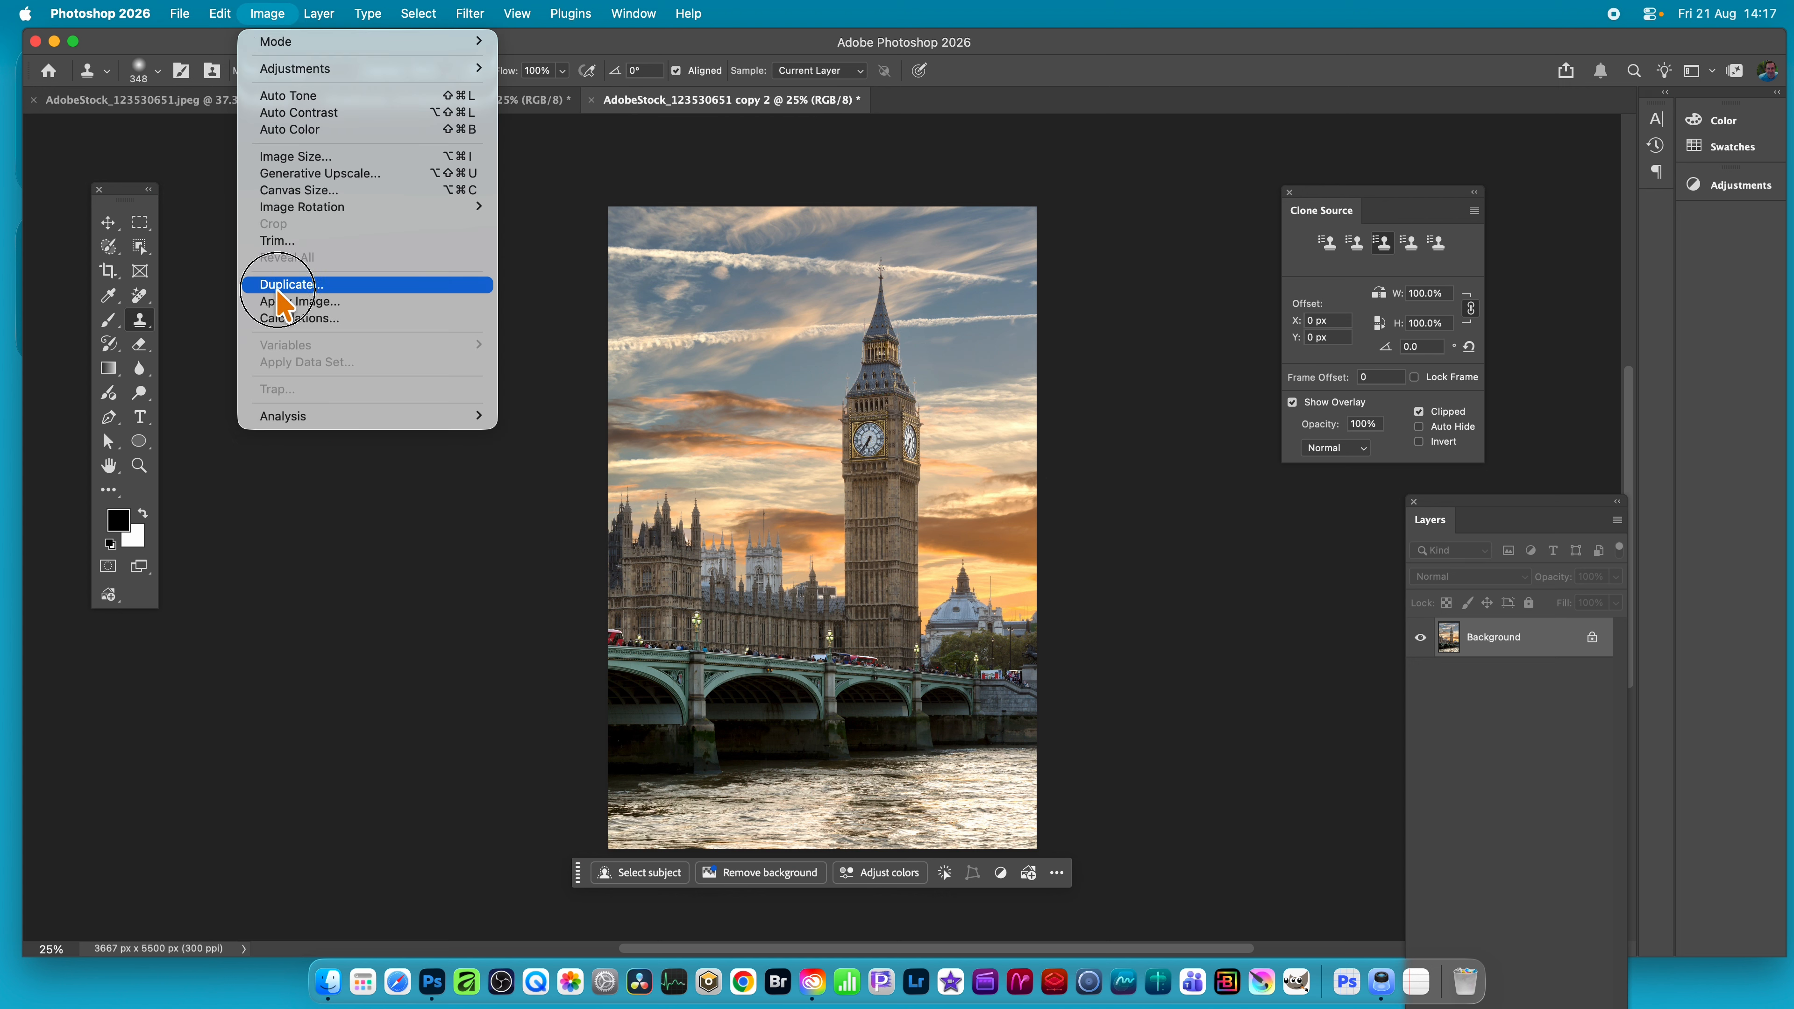
click(298, 283)
click(1050, 487)
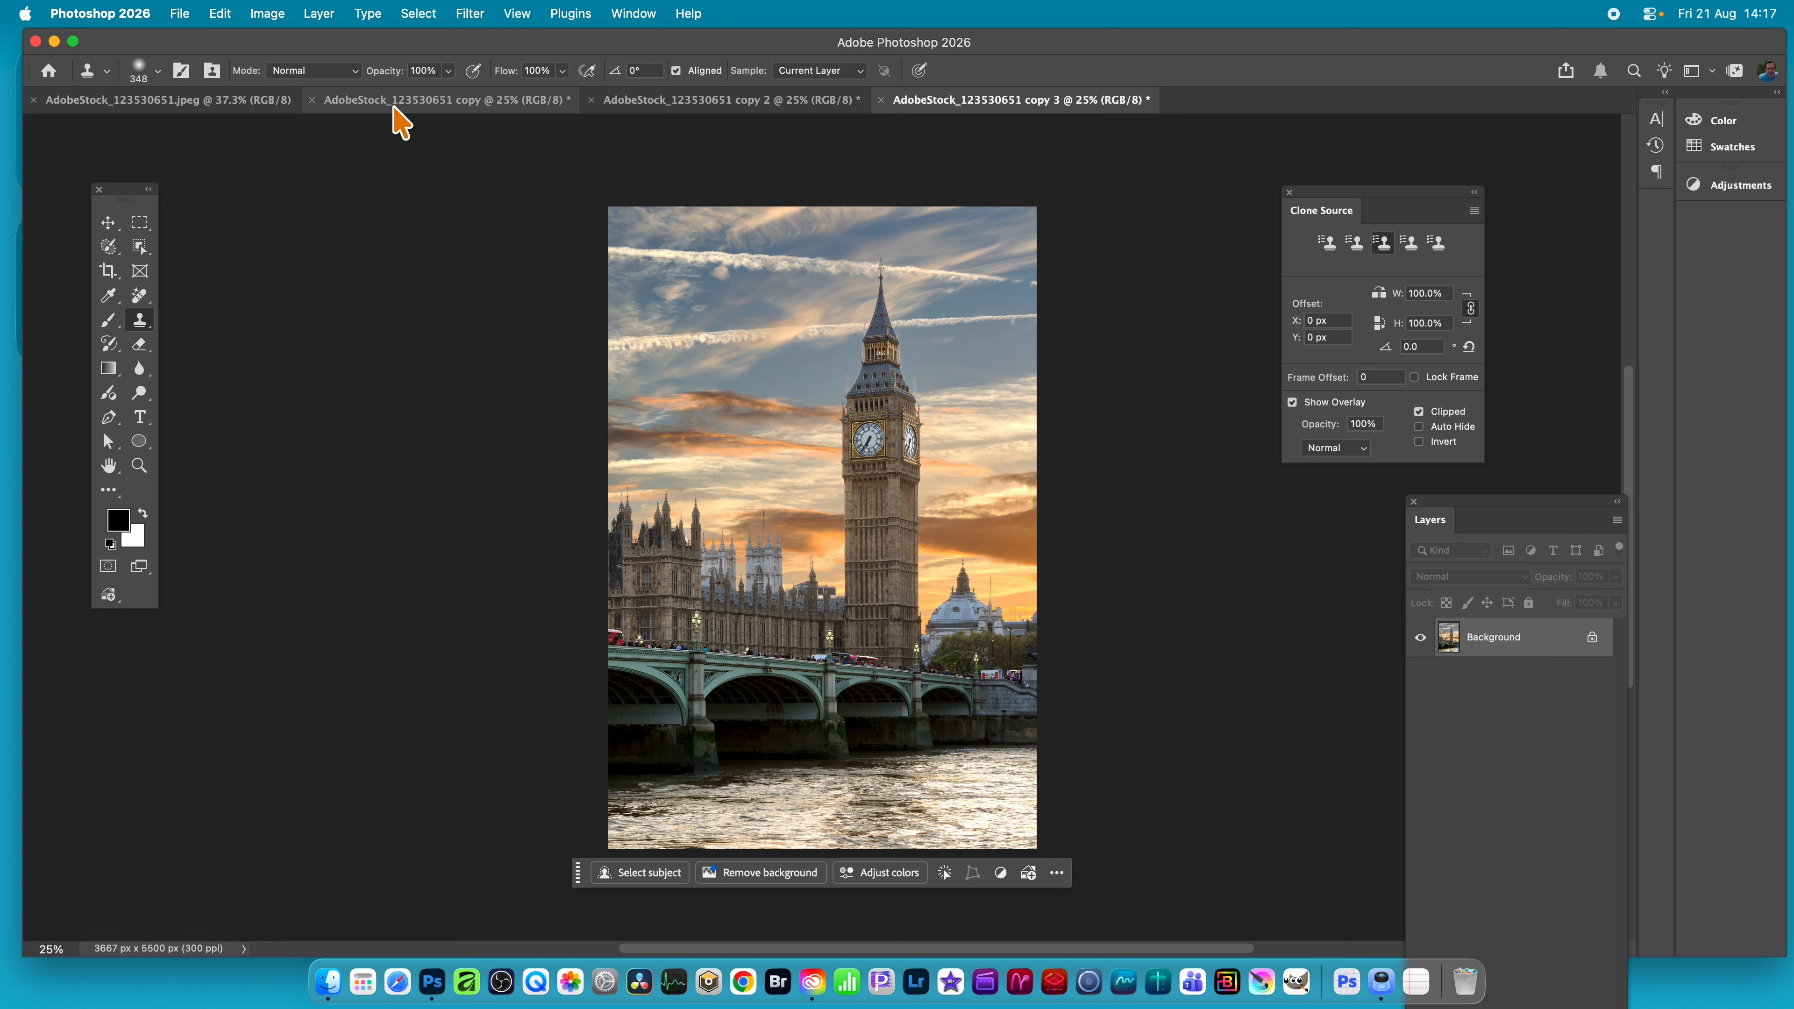
Step: Store a sample of the sky beside the tower in the first copy as the first clone source
click(215, 101)
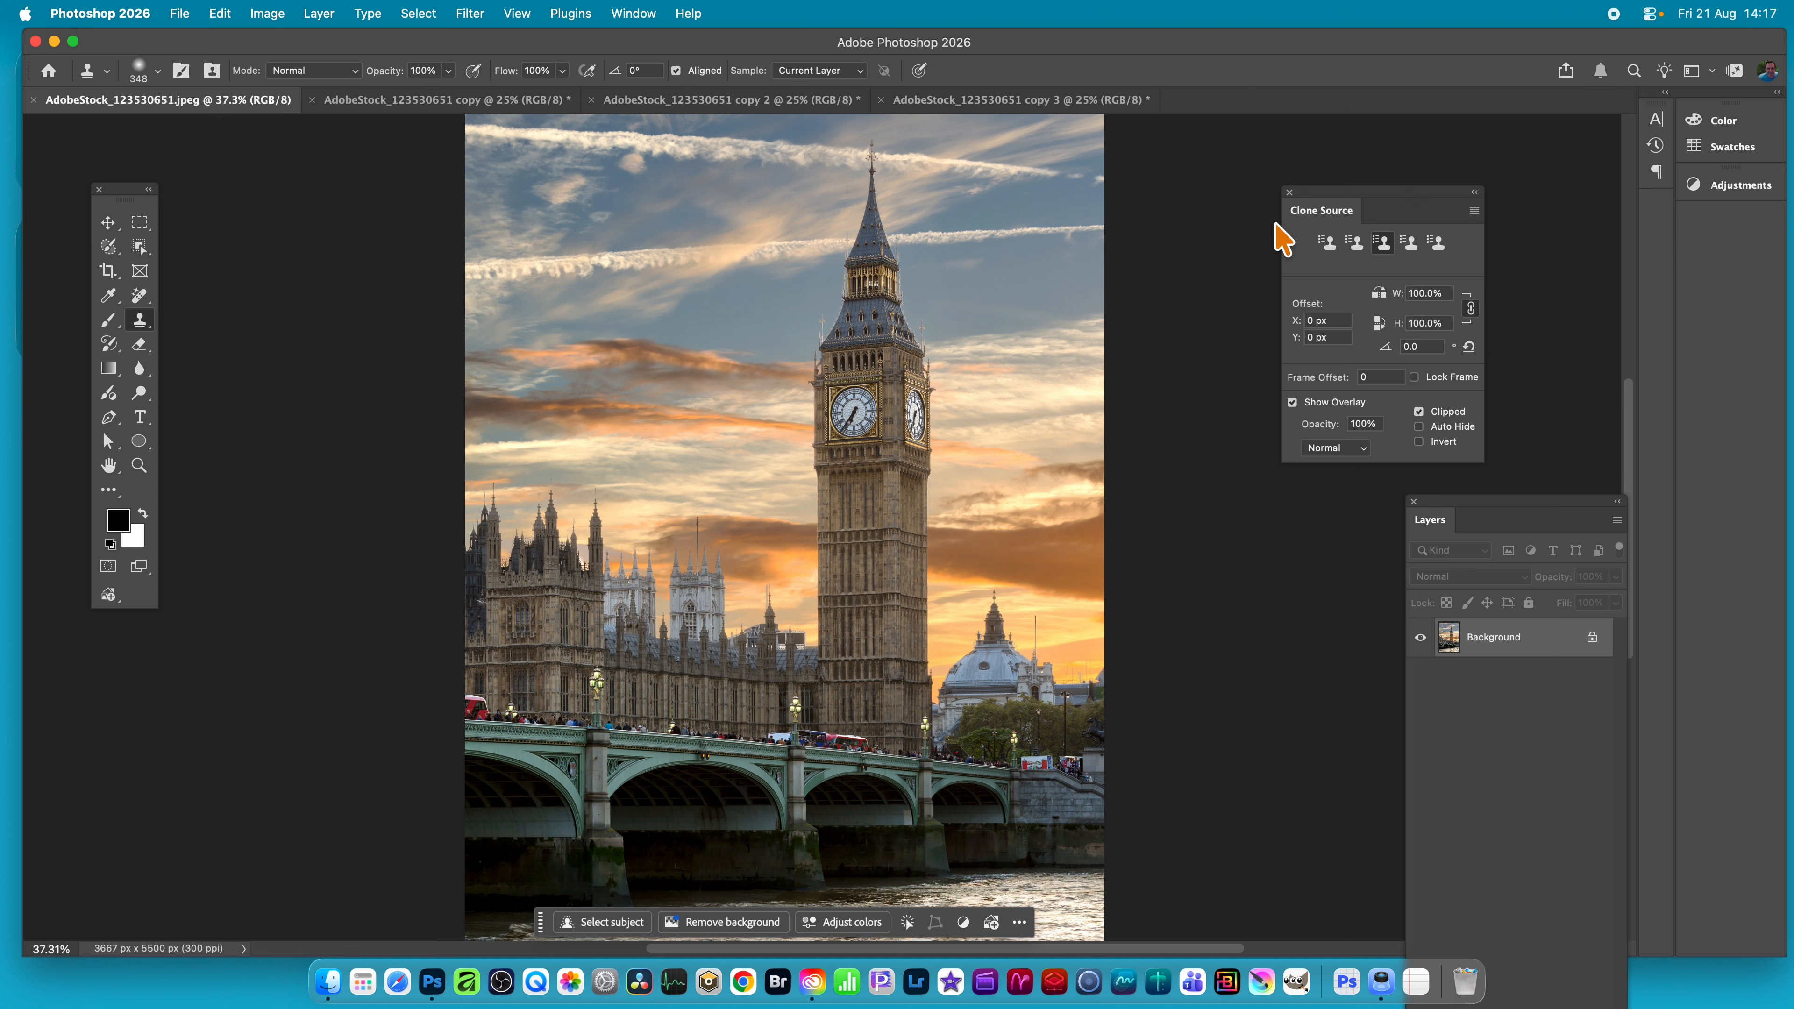
click(625, 14)
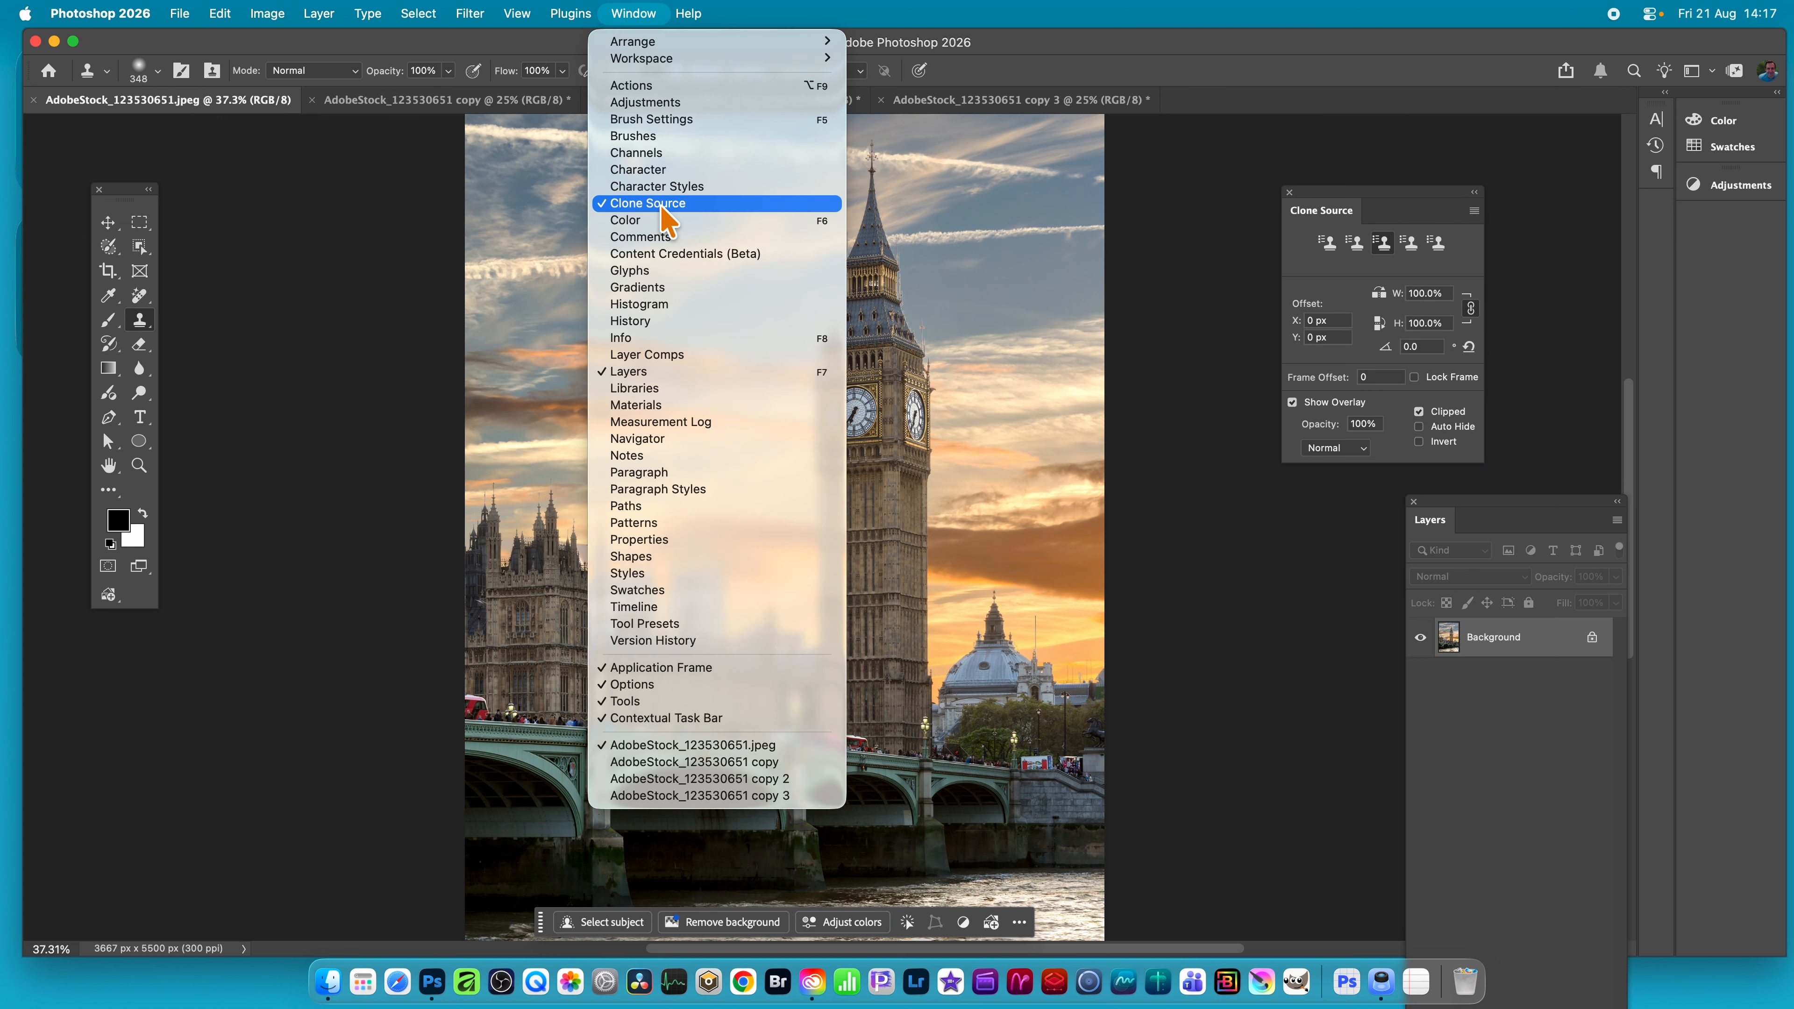
click(1341, 200)
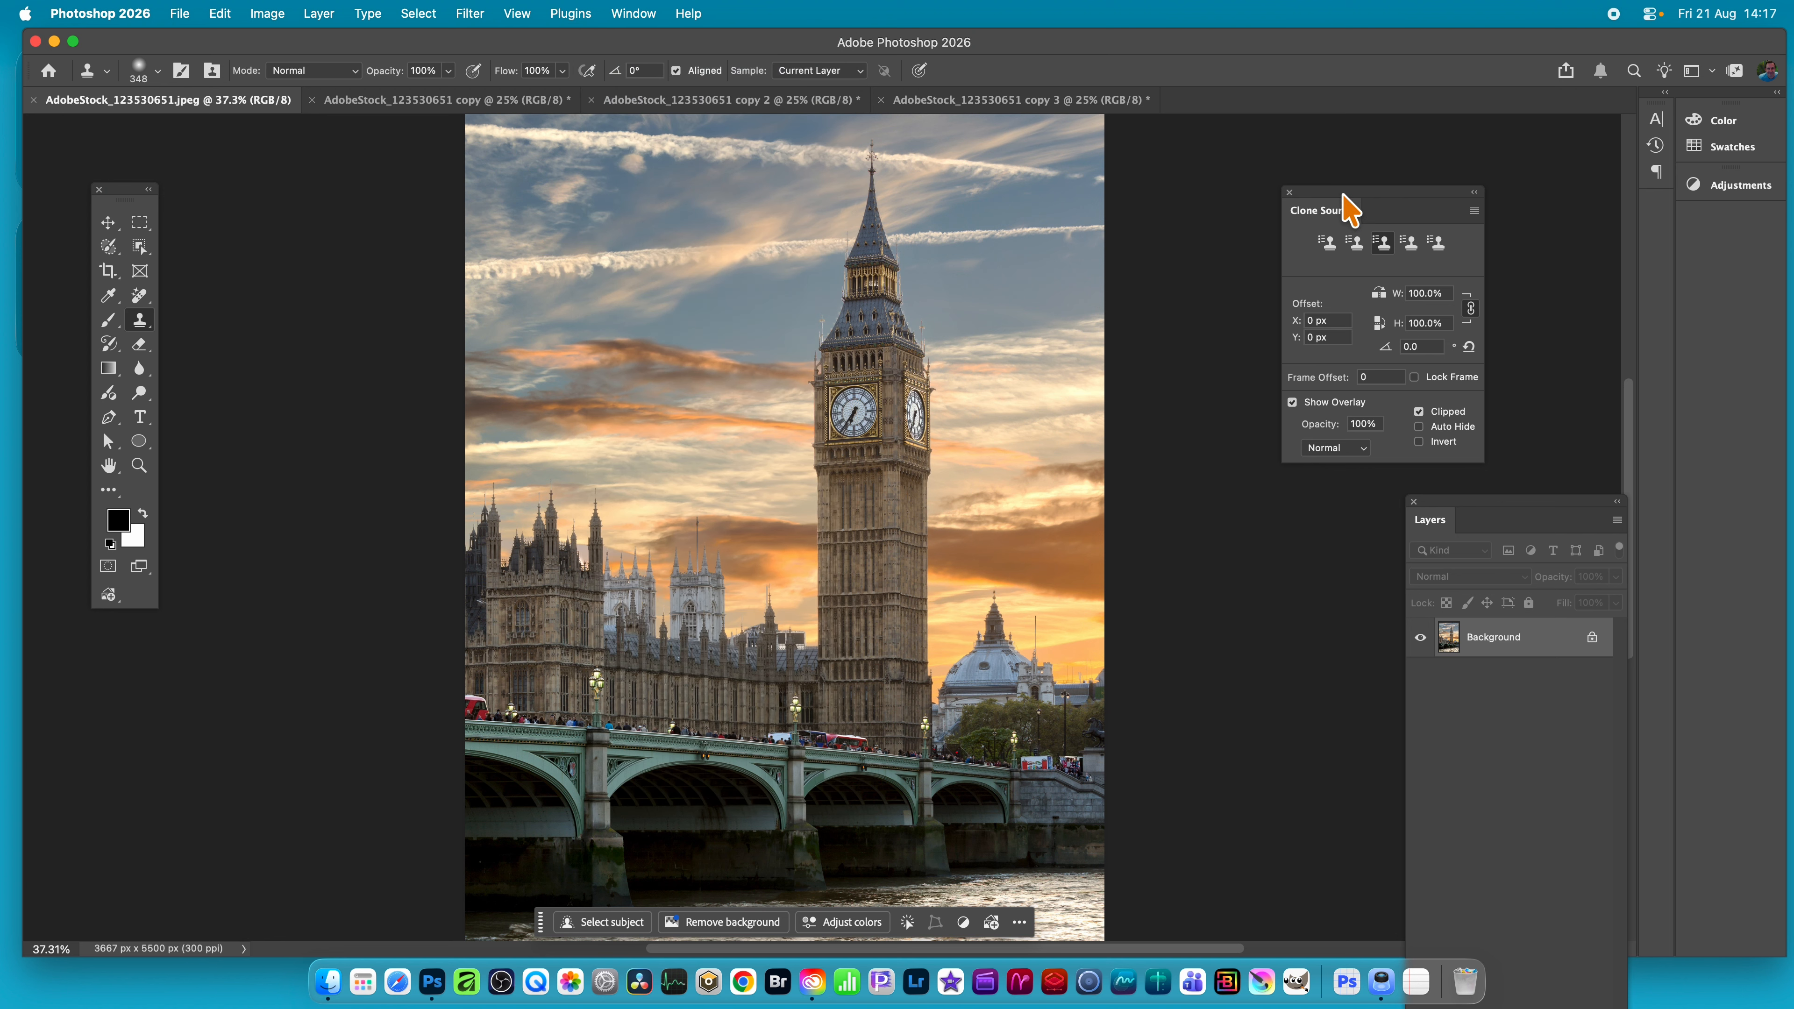
click(1326, 246)
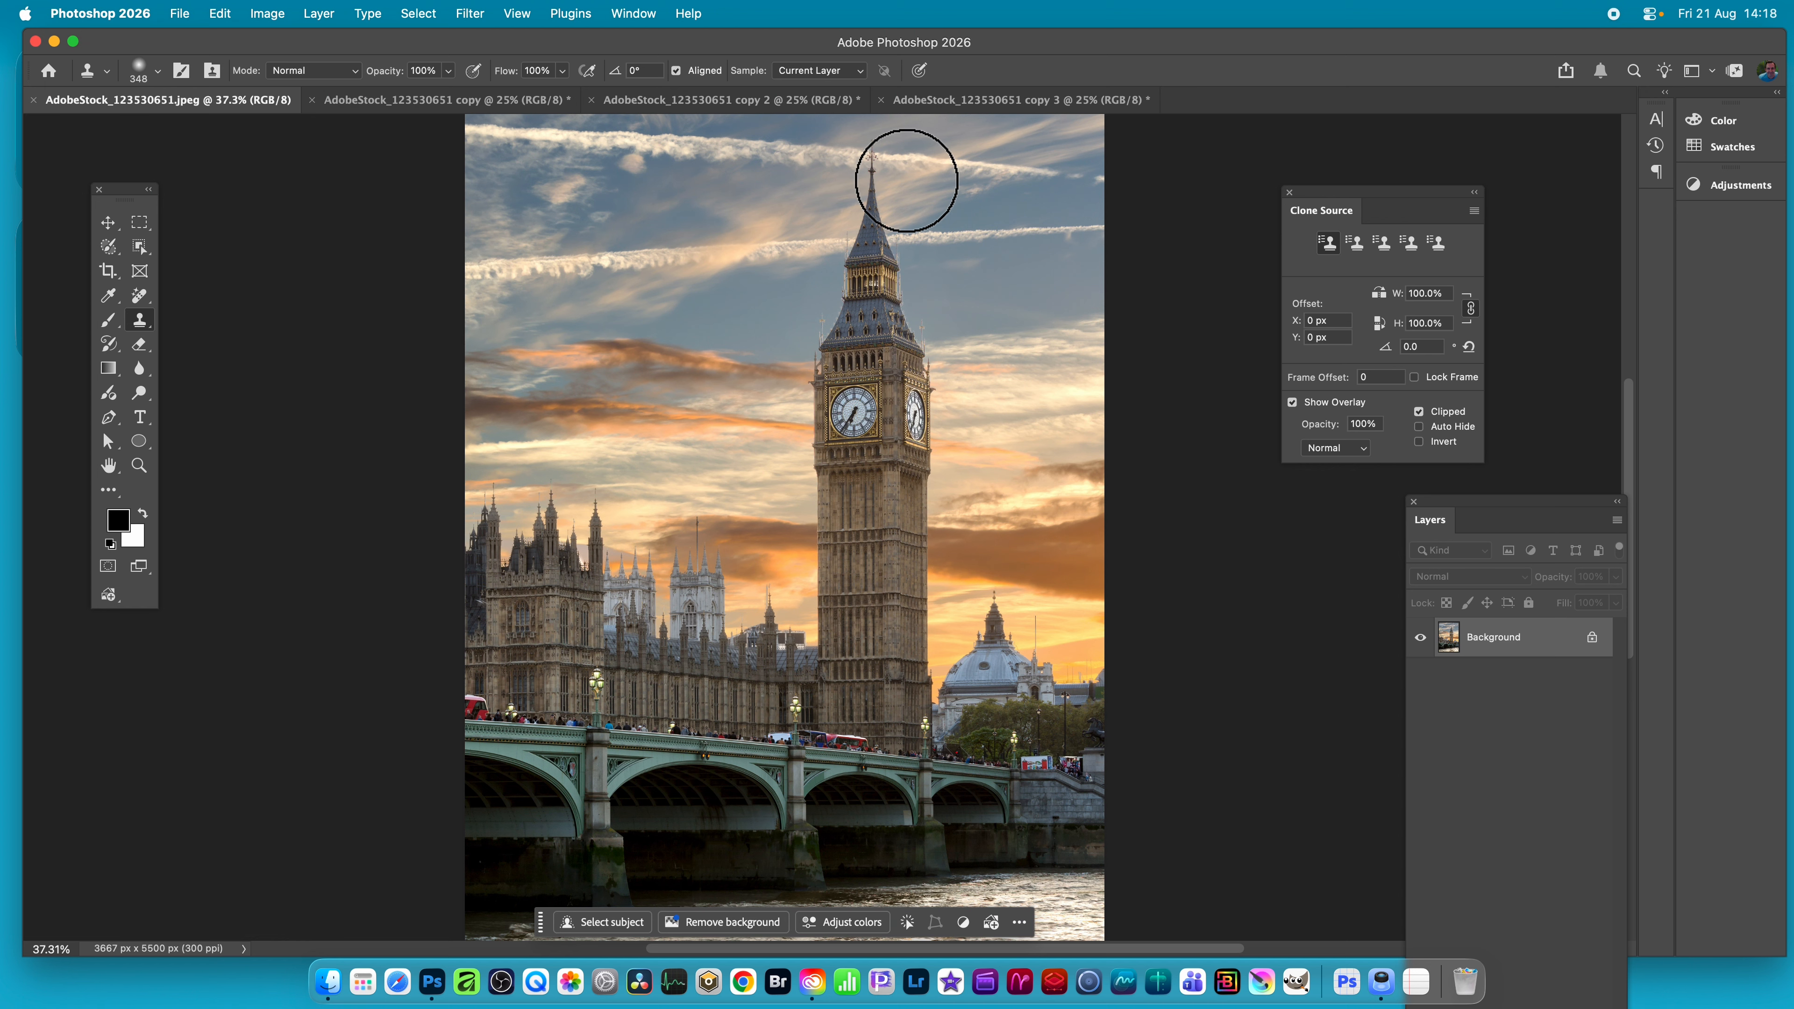
click(400, 103)
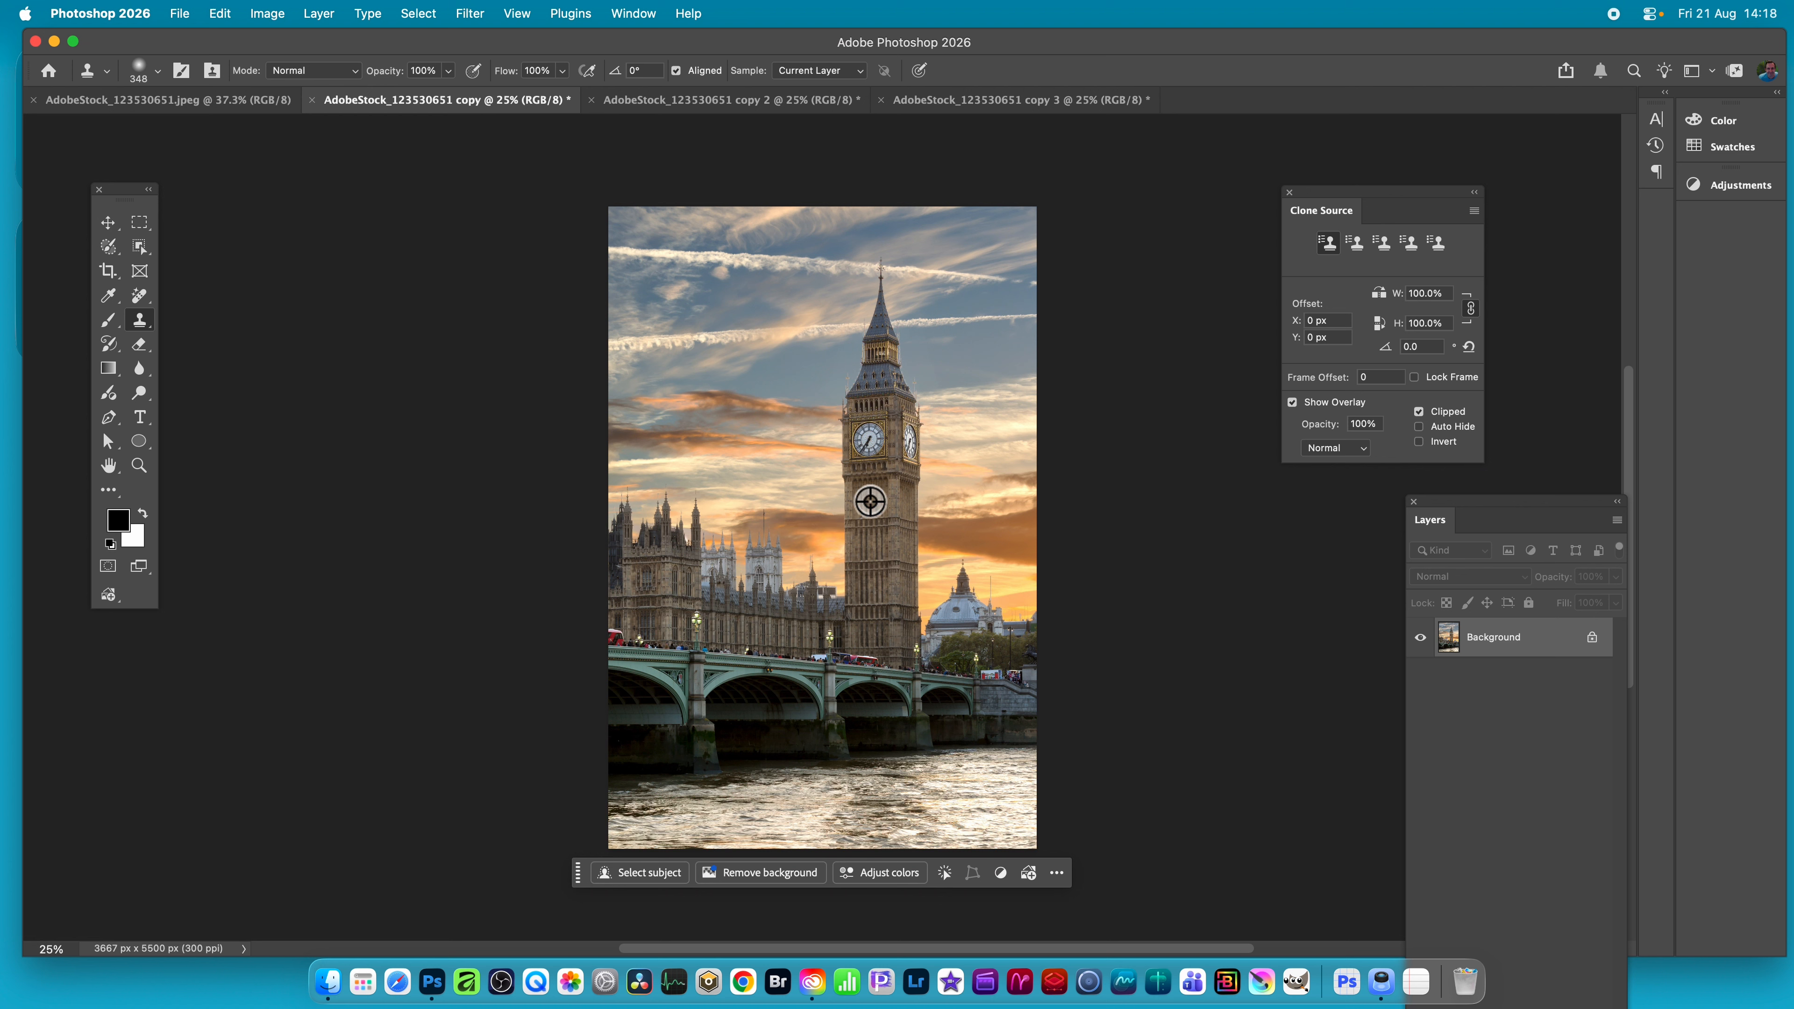
alt+click(816, 510)
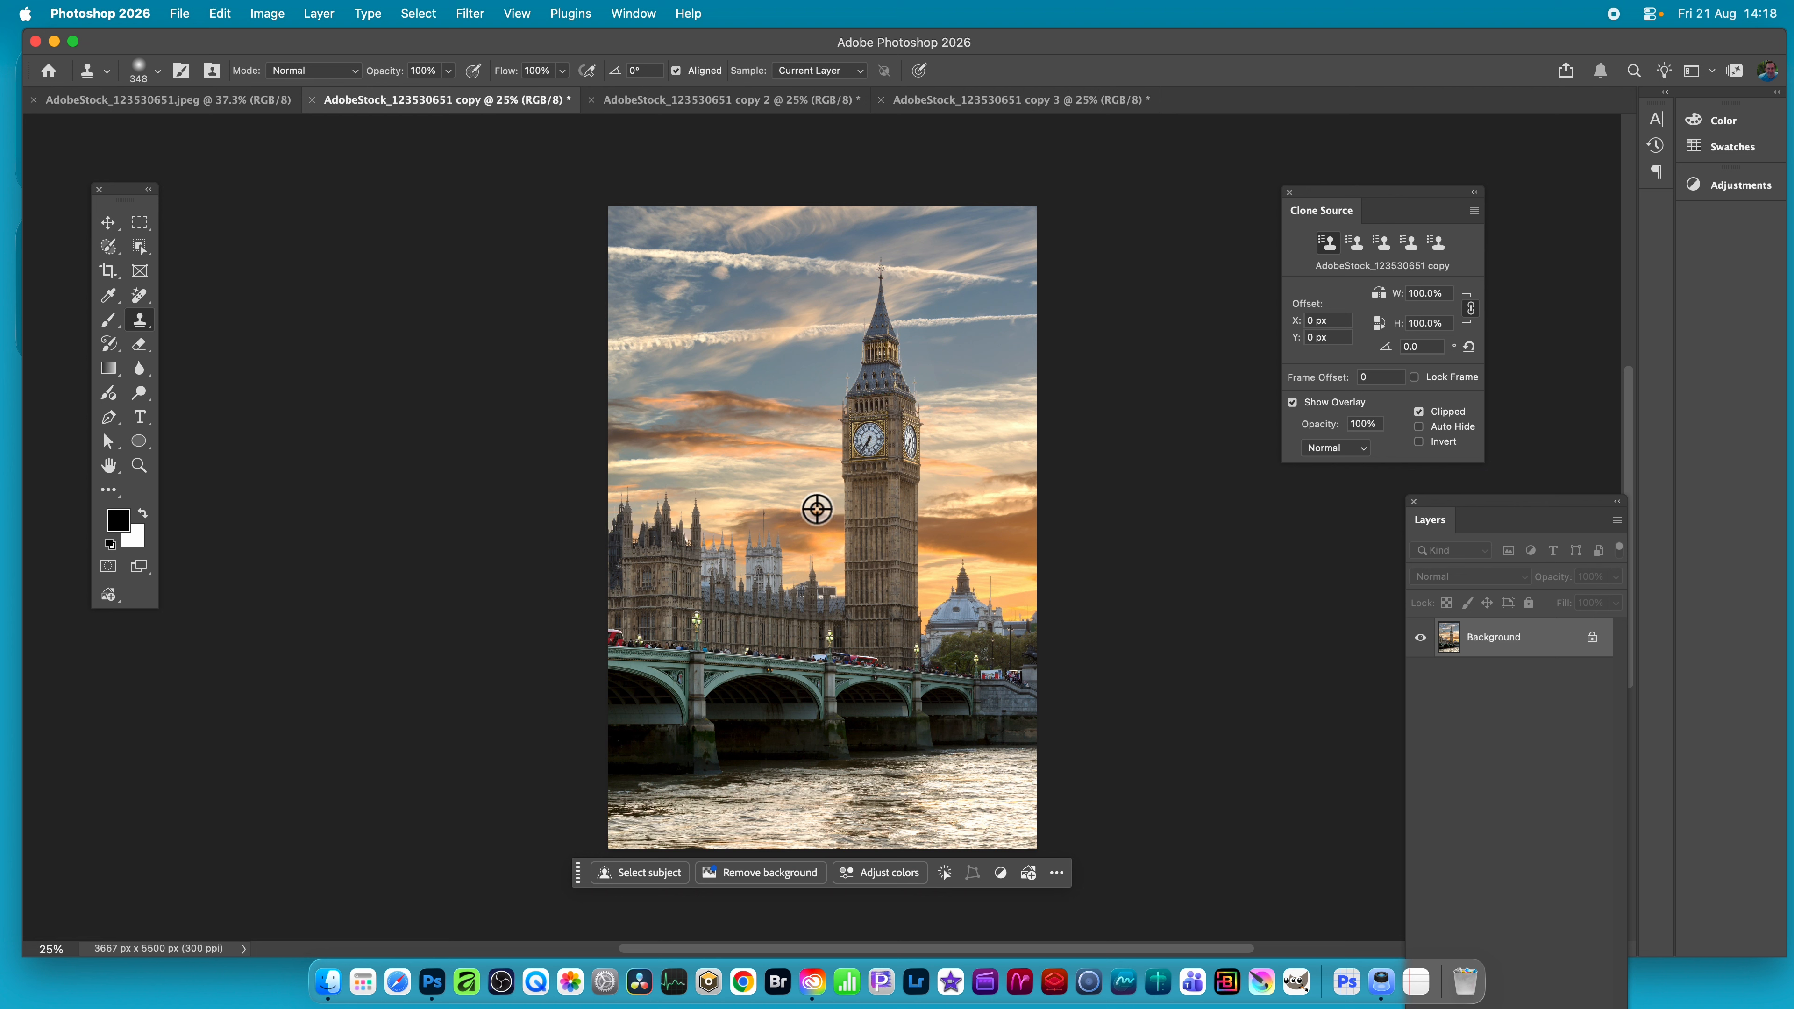
Step: Sample the sky beside the tower in copy 2 as the second clone source and in copy 3 as the third
click(1354, 244)
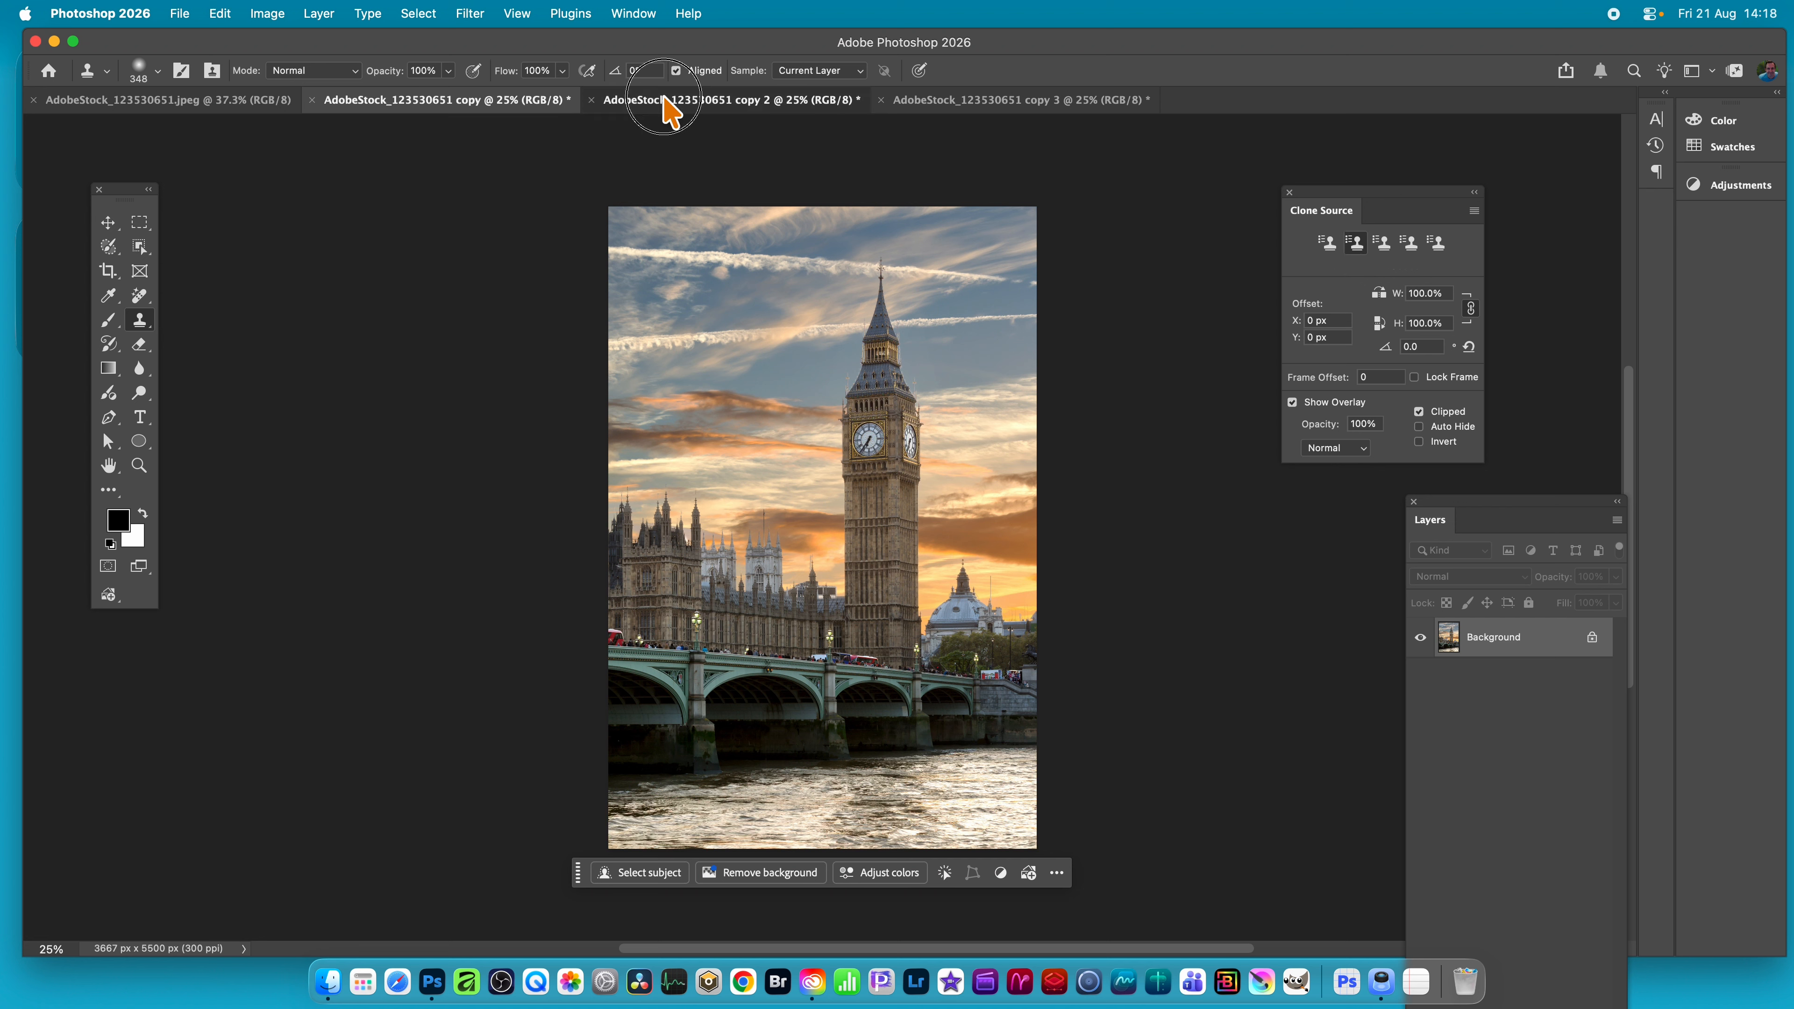
click(674, 107)
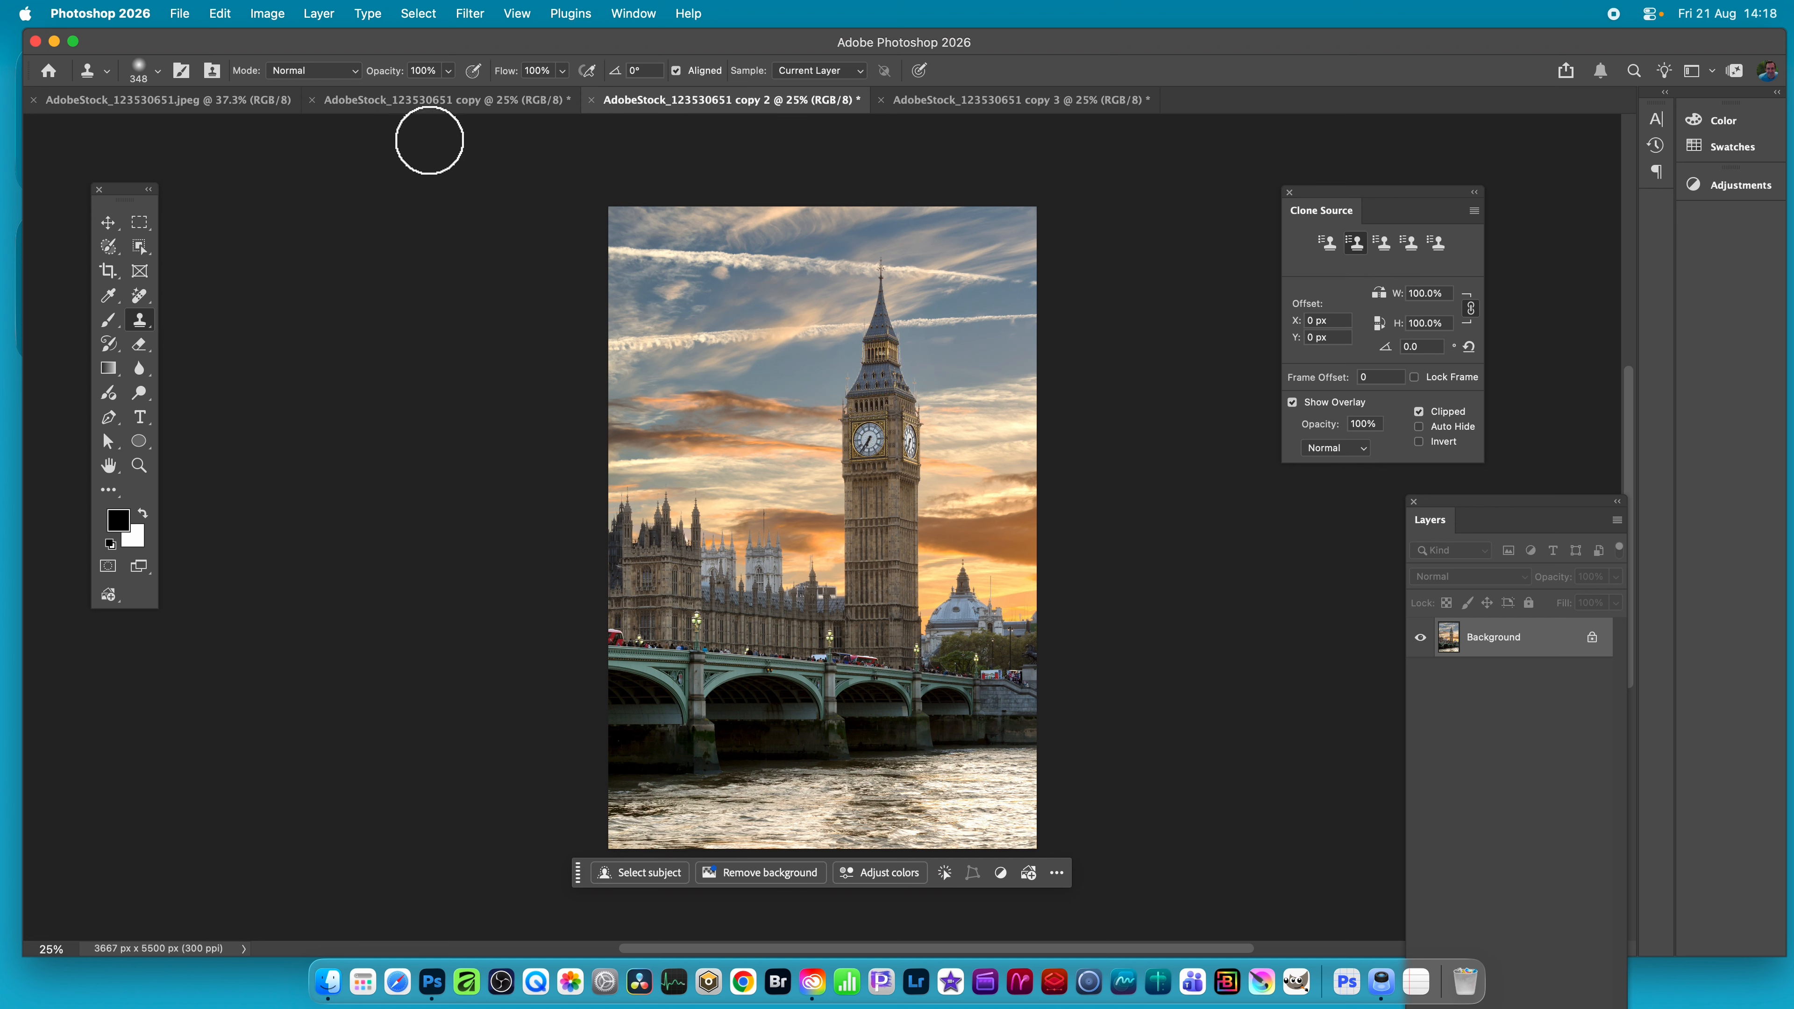
alt+click(811, 523)
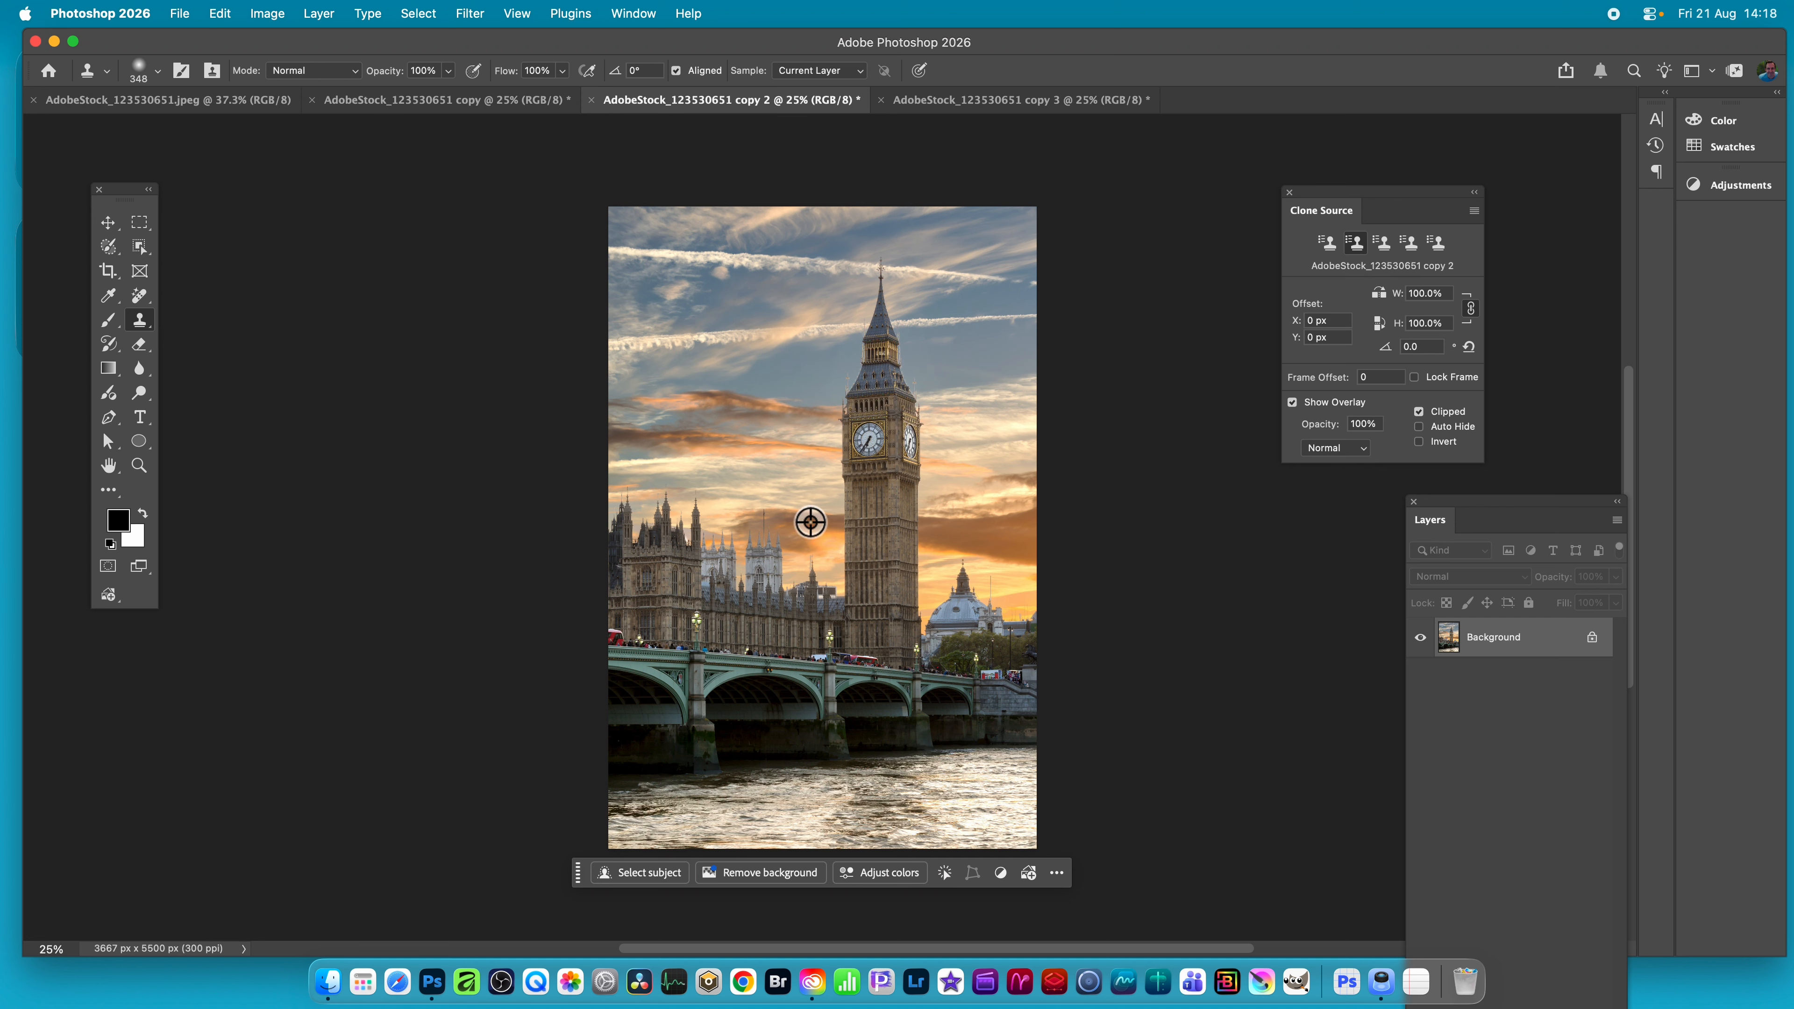
click(1385, 244)
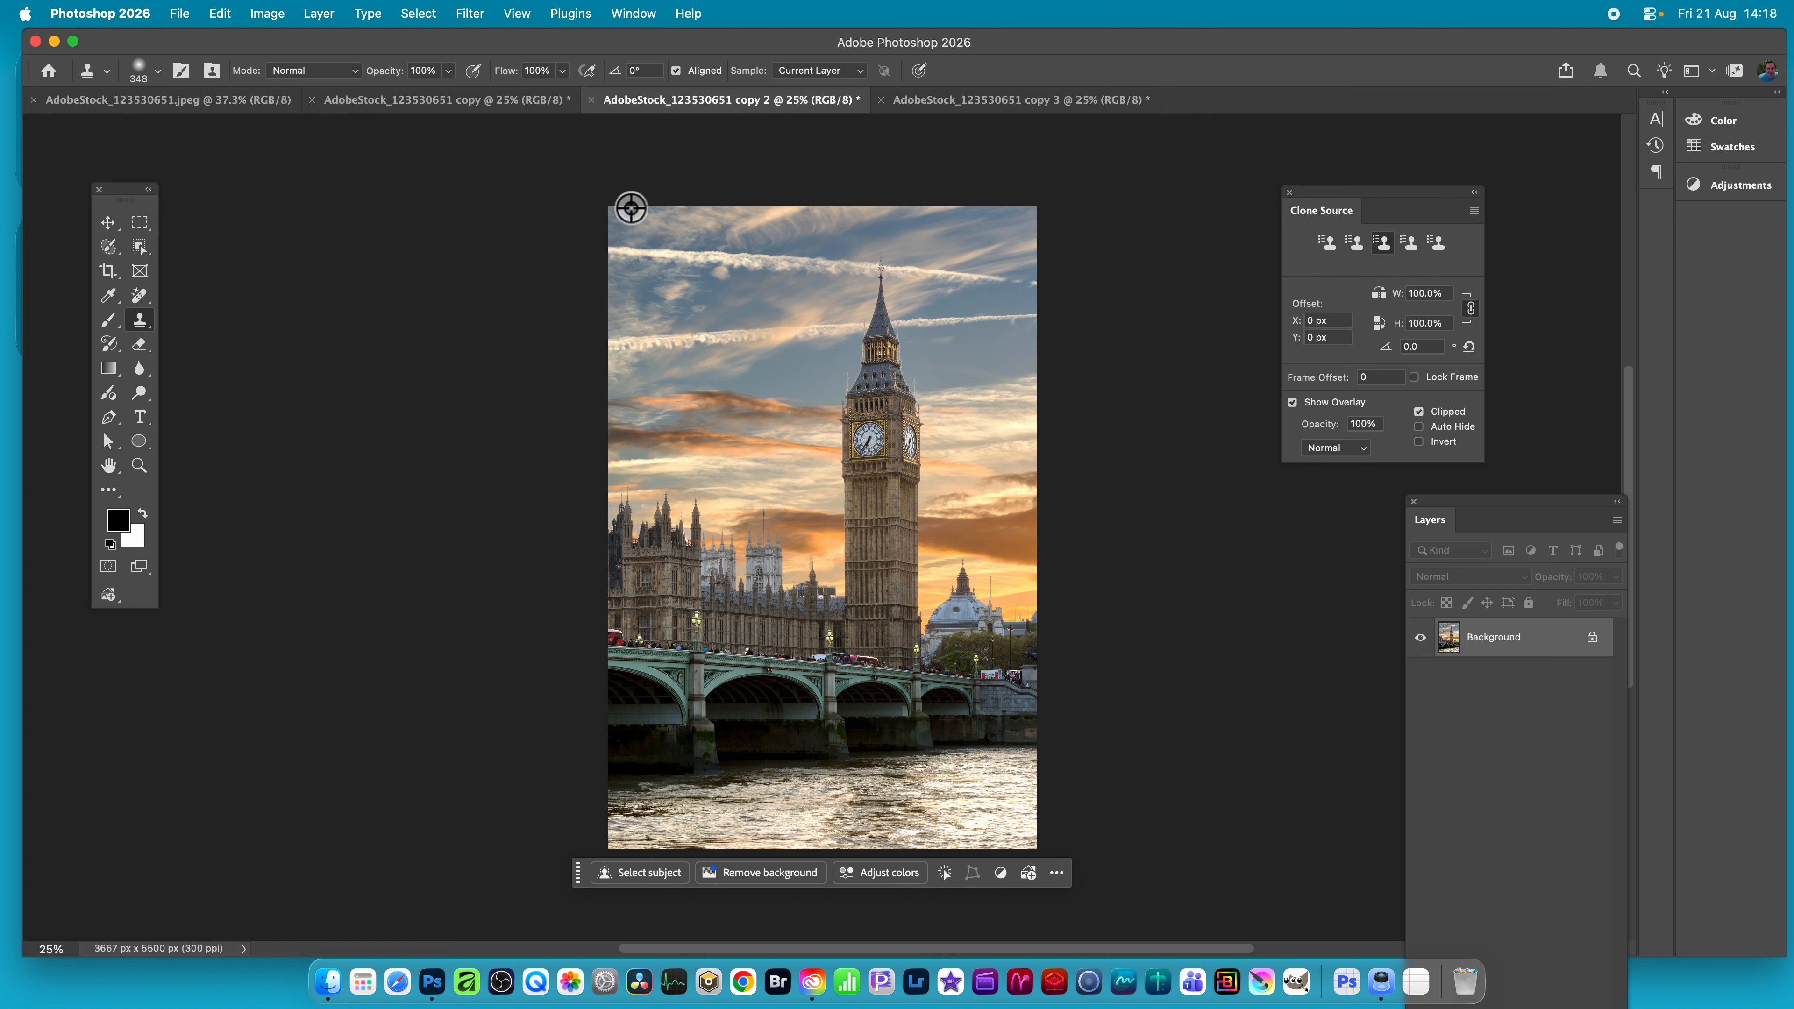
click(1006, 106)
alt+click(829, 464)
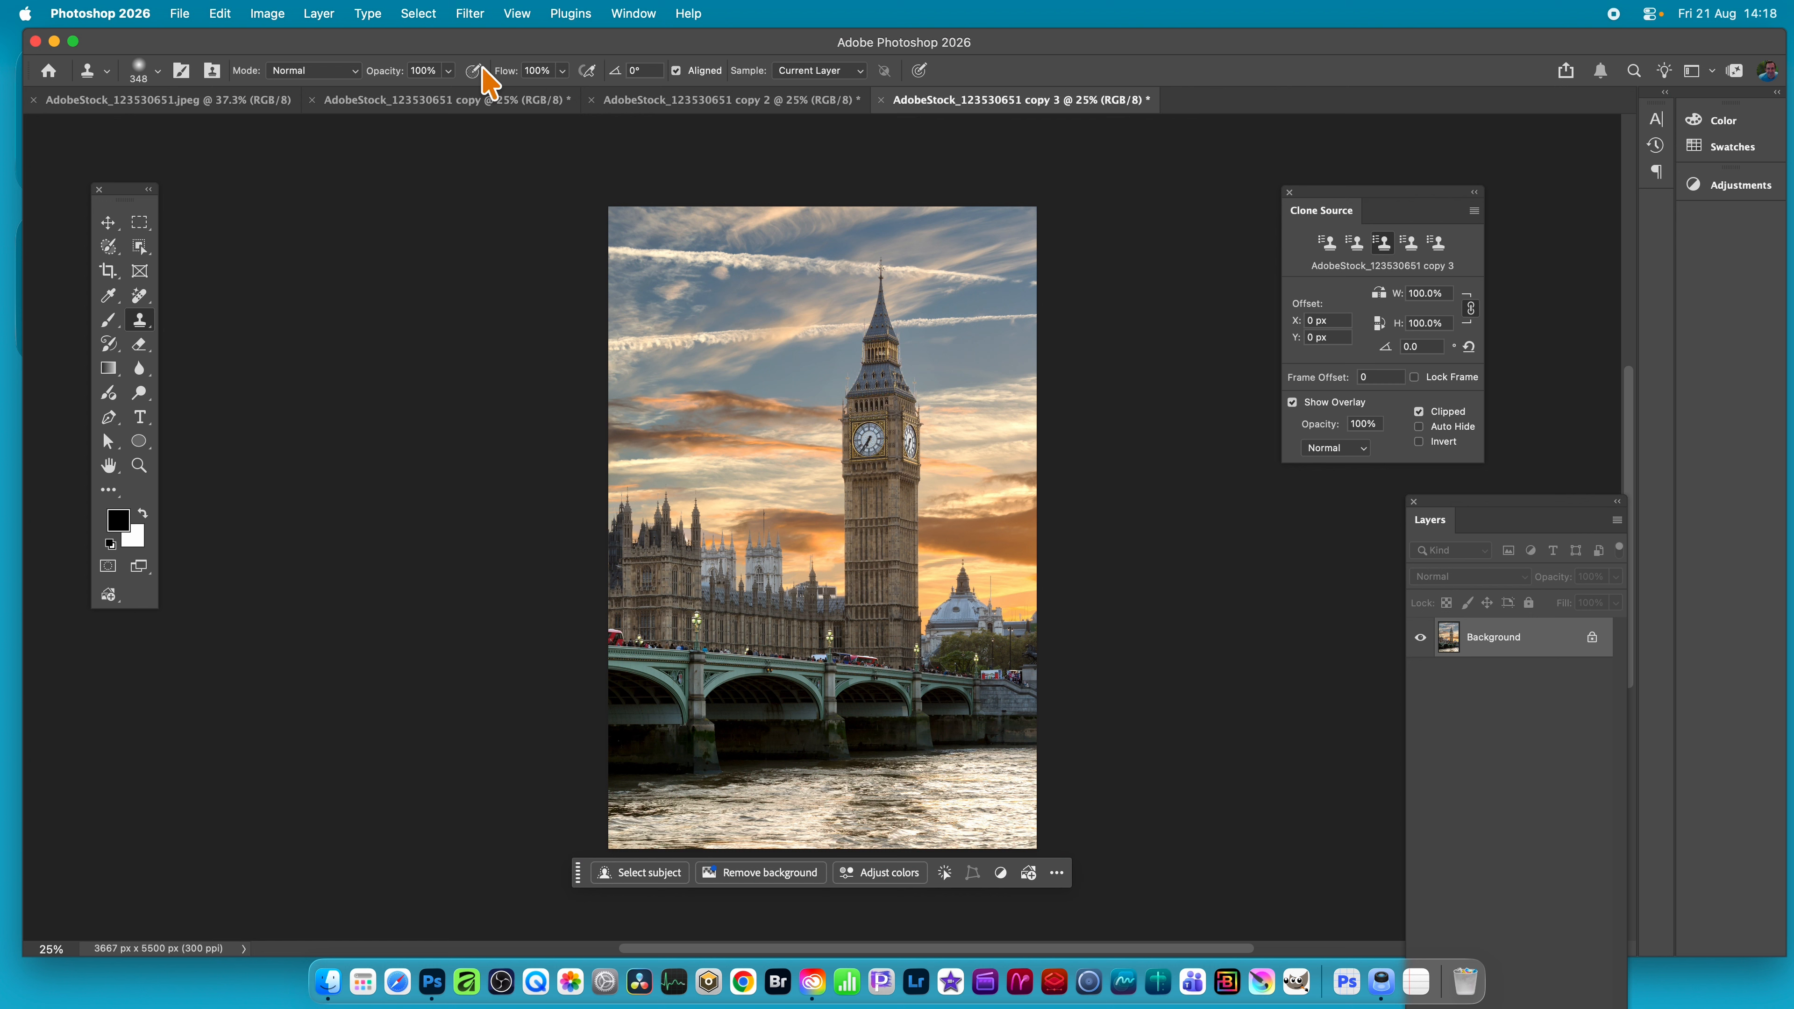
Step: Try cloning from copy 3 over the sky and tower in the original photo, and revert the image
click(189, 100)
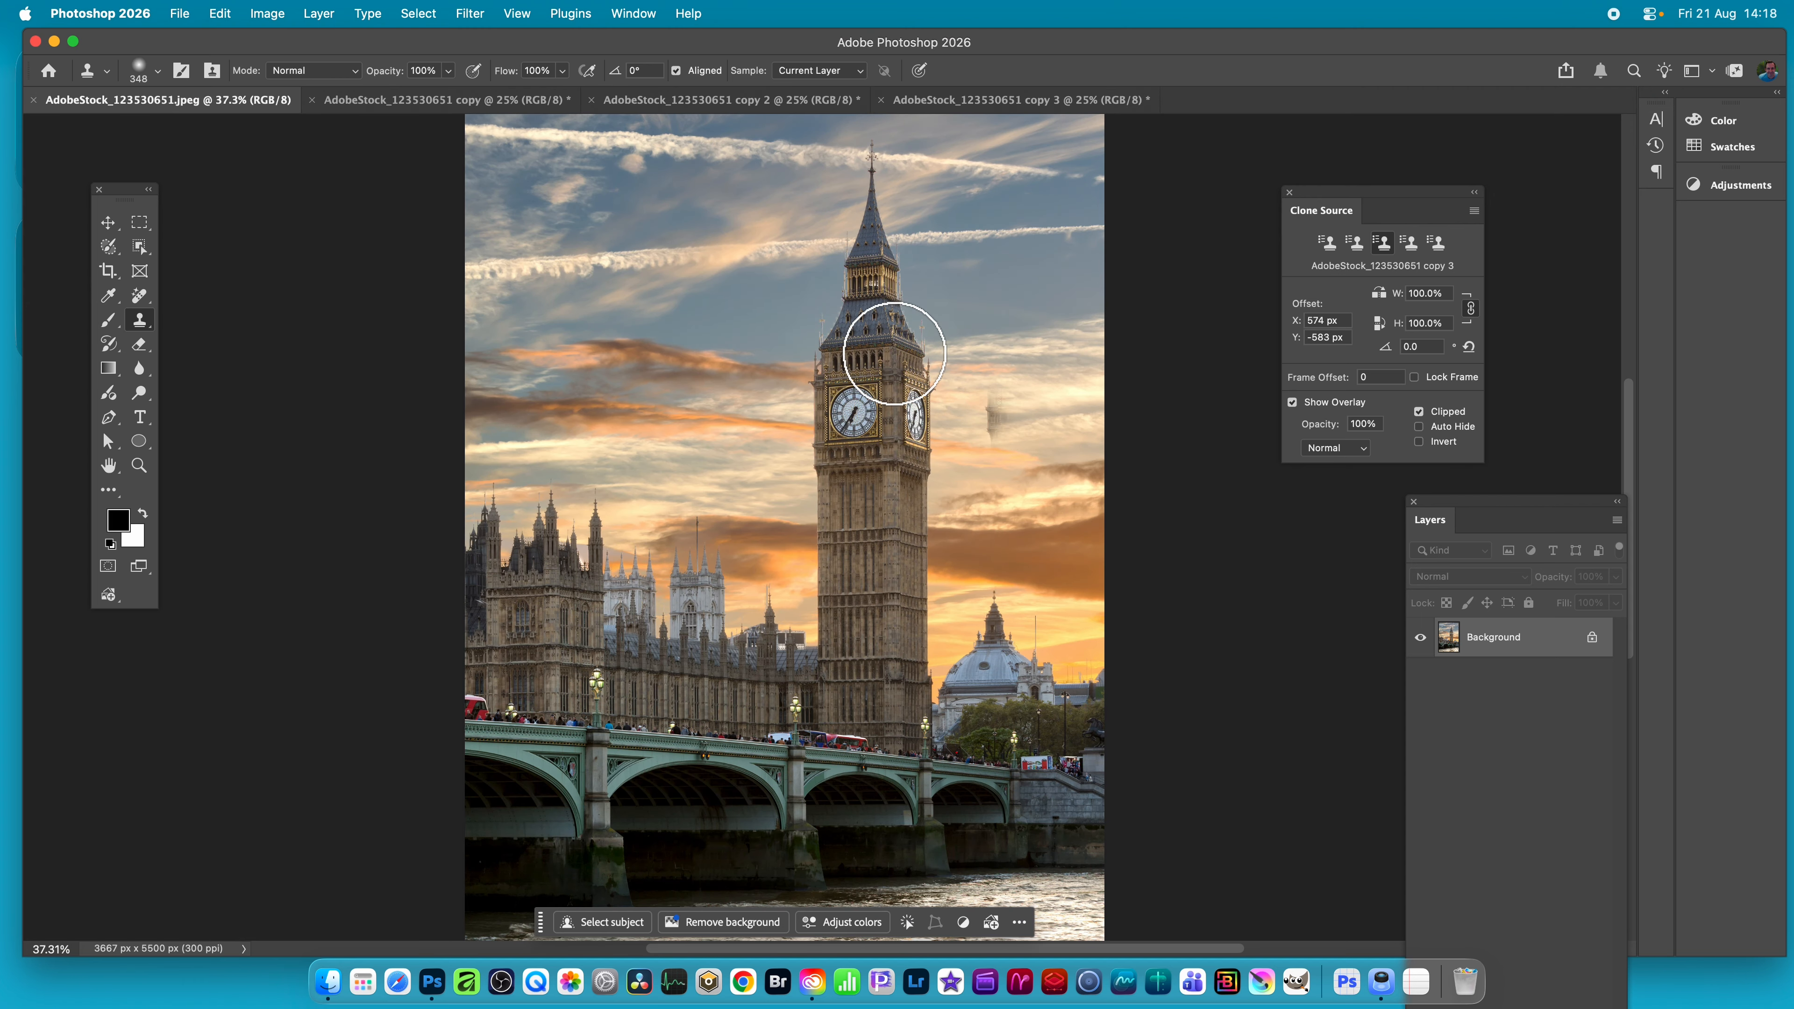
mouse_move(738, 414)
mouse_down()
mouse_move(756, 377)
mouse_move(822, 363)
mouse_move(801, 313)
mouse_move(781, 381)
mouse_move(832, 181)
mouse_move(849, 609)
mouse_move(821, 412)
mouse_move(784, 530)
mouse_up()
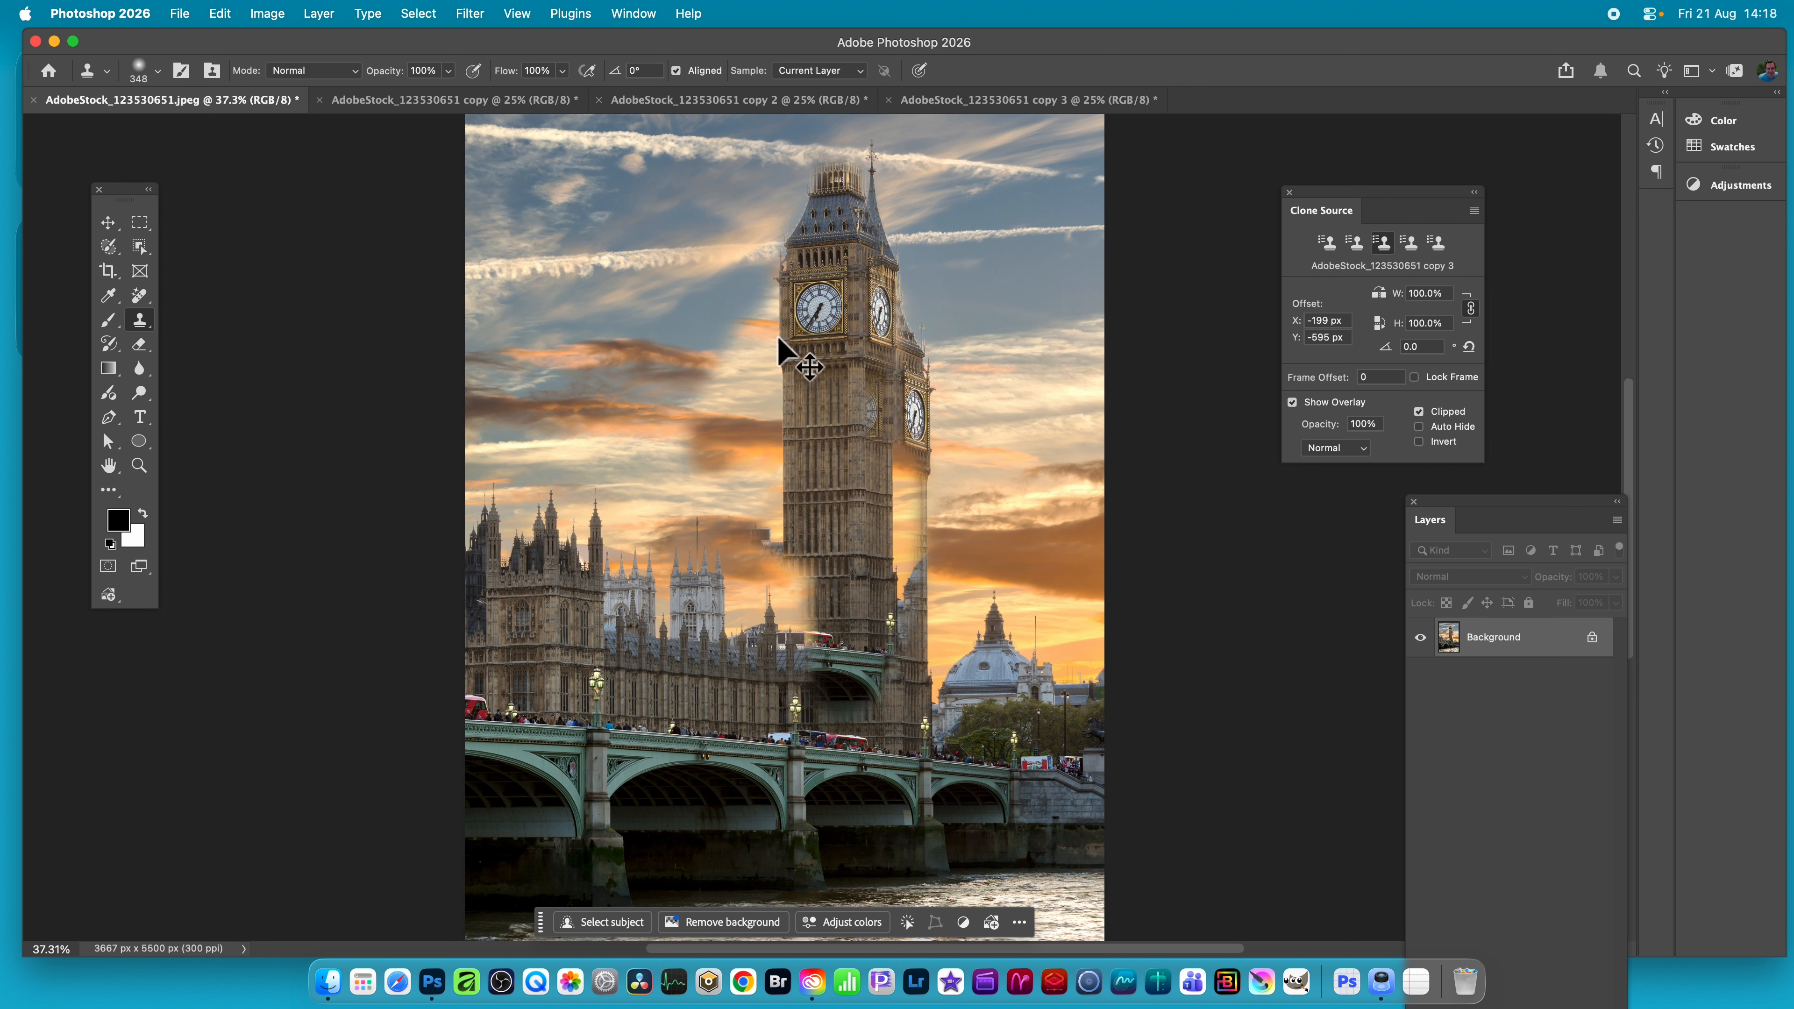
key(F12)
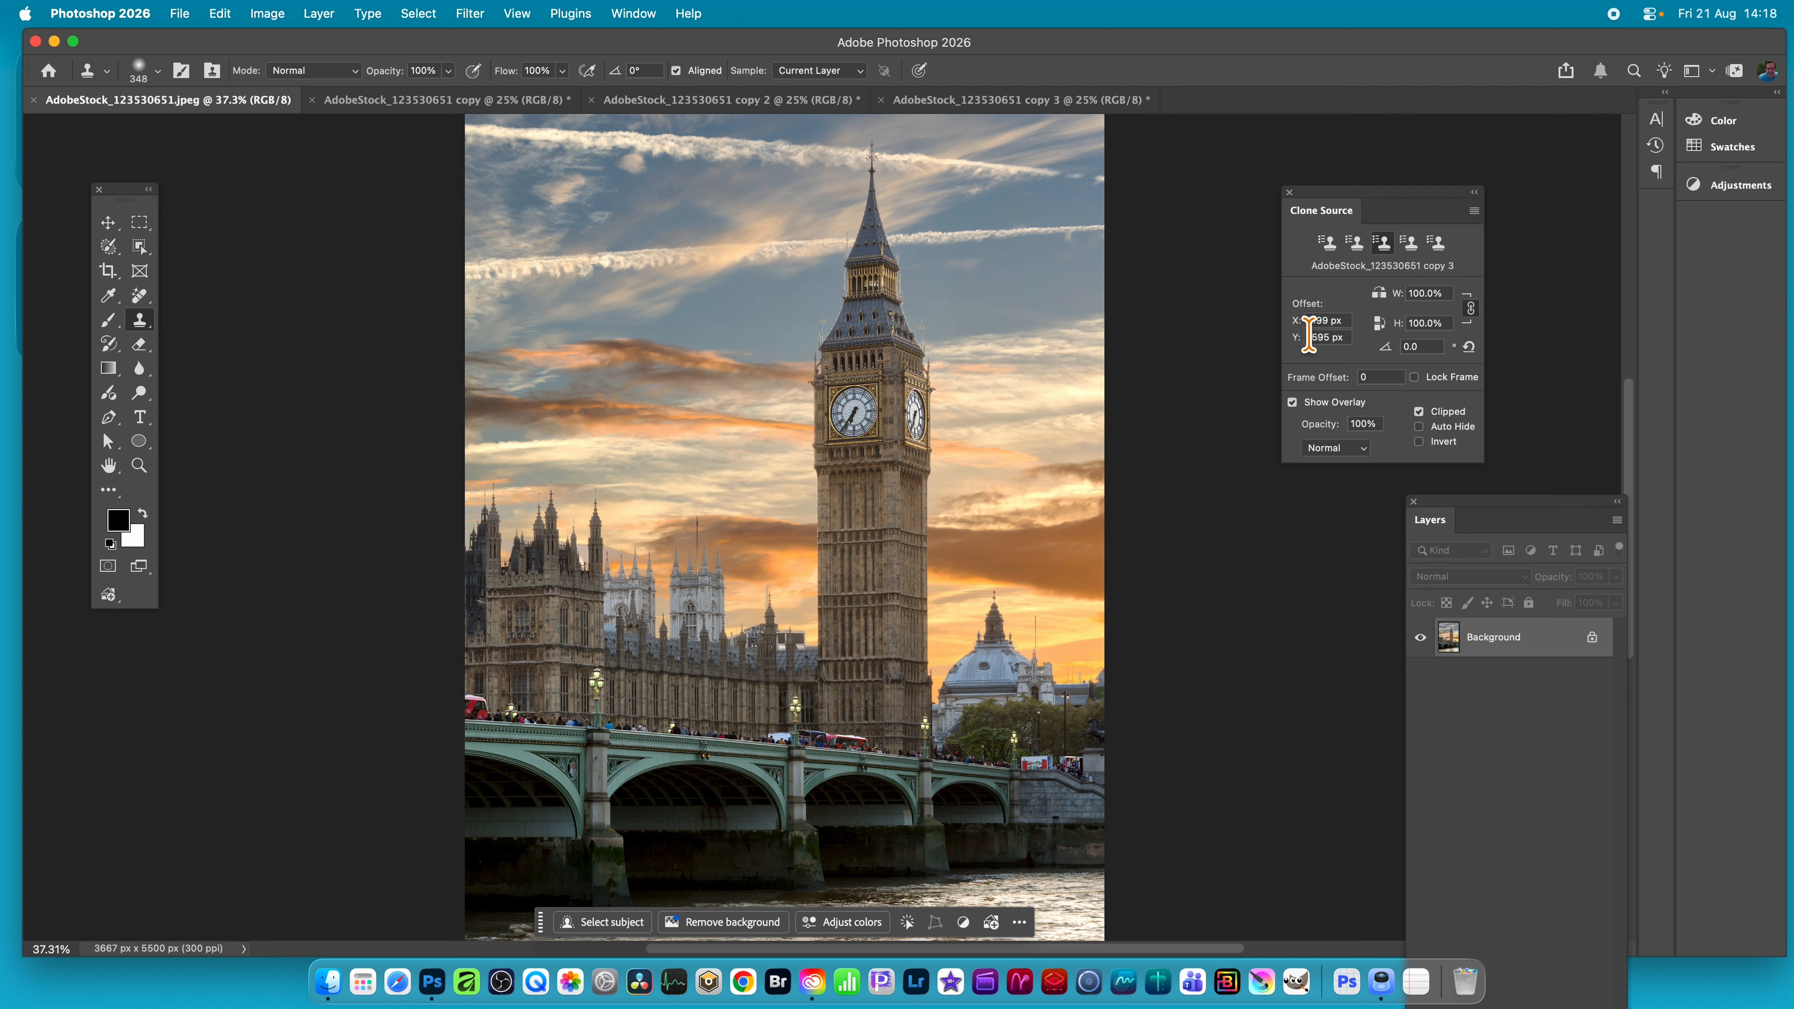
Step: Set the third clone source's X and Y offsets to 0 px and test it with a dab on the tower
drag(1349, 318, 1190, 308)
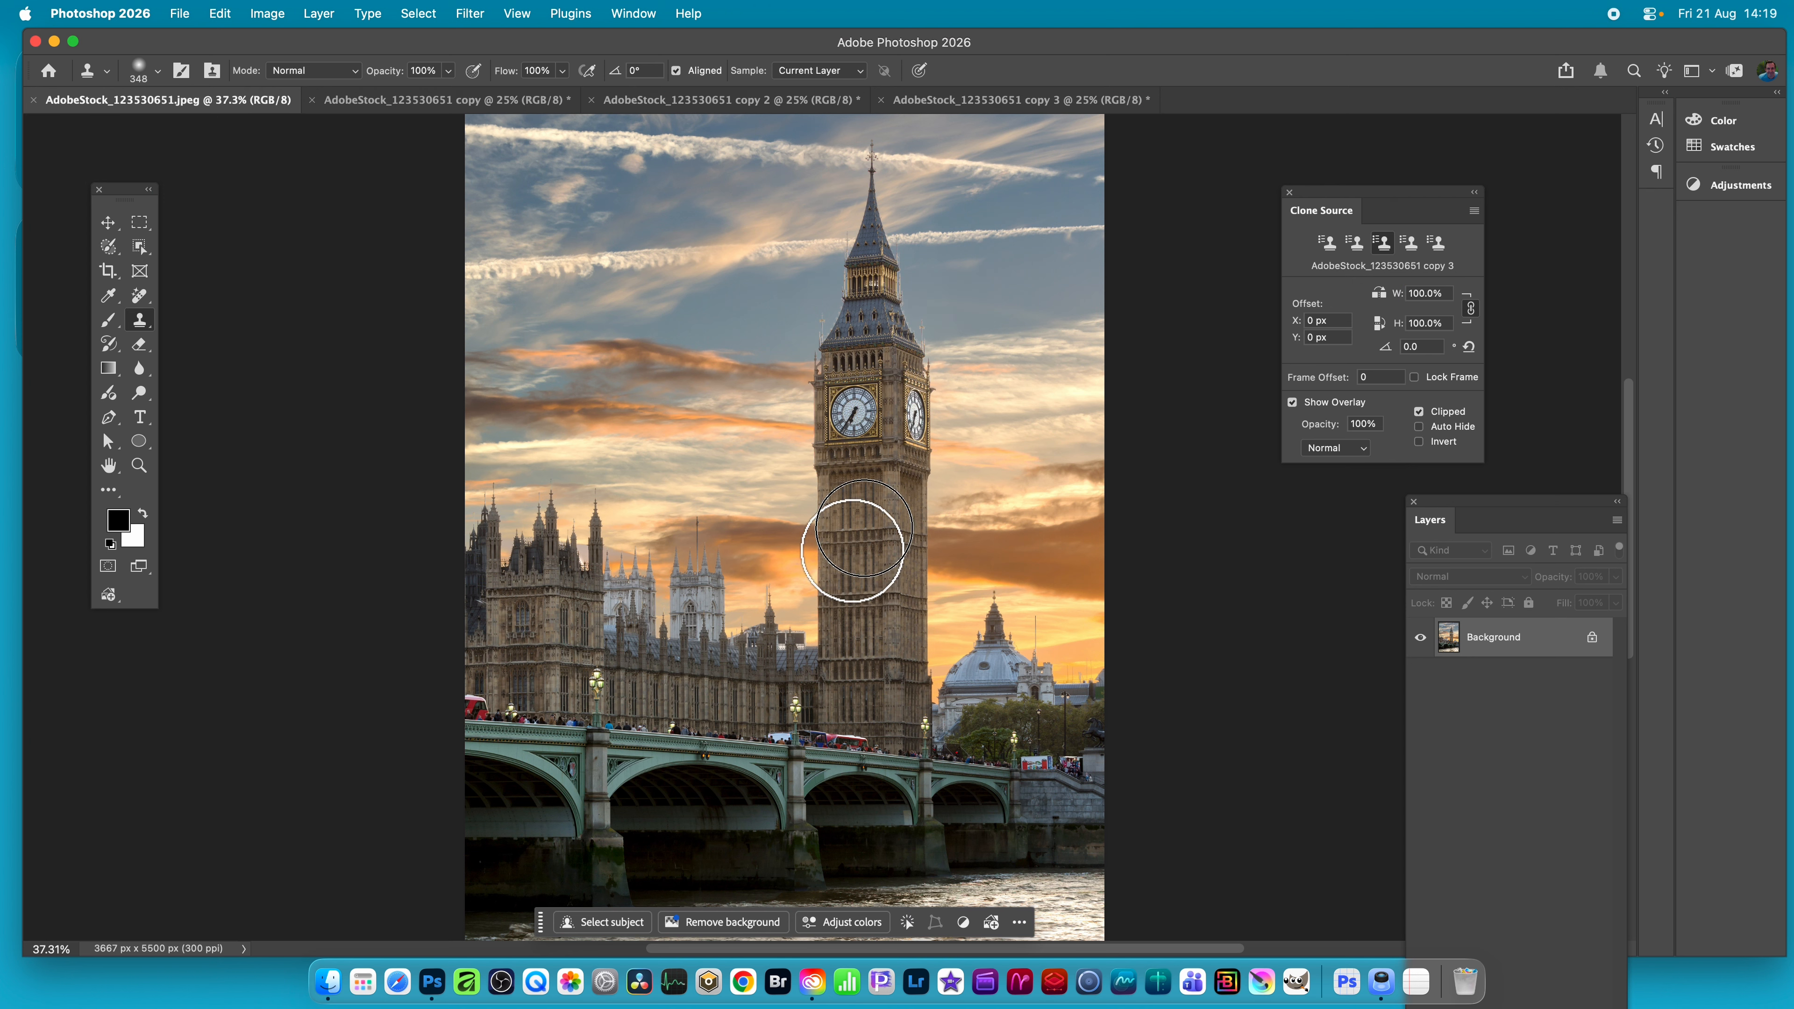
click(875, 499)
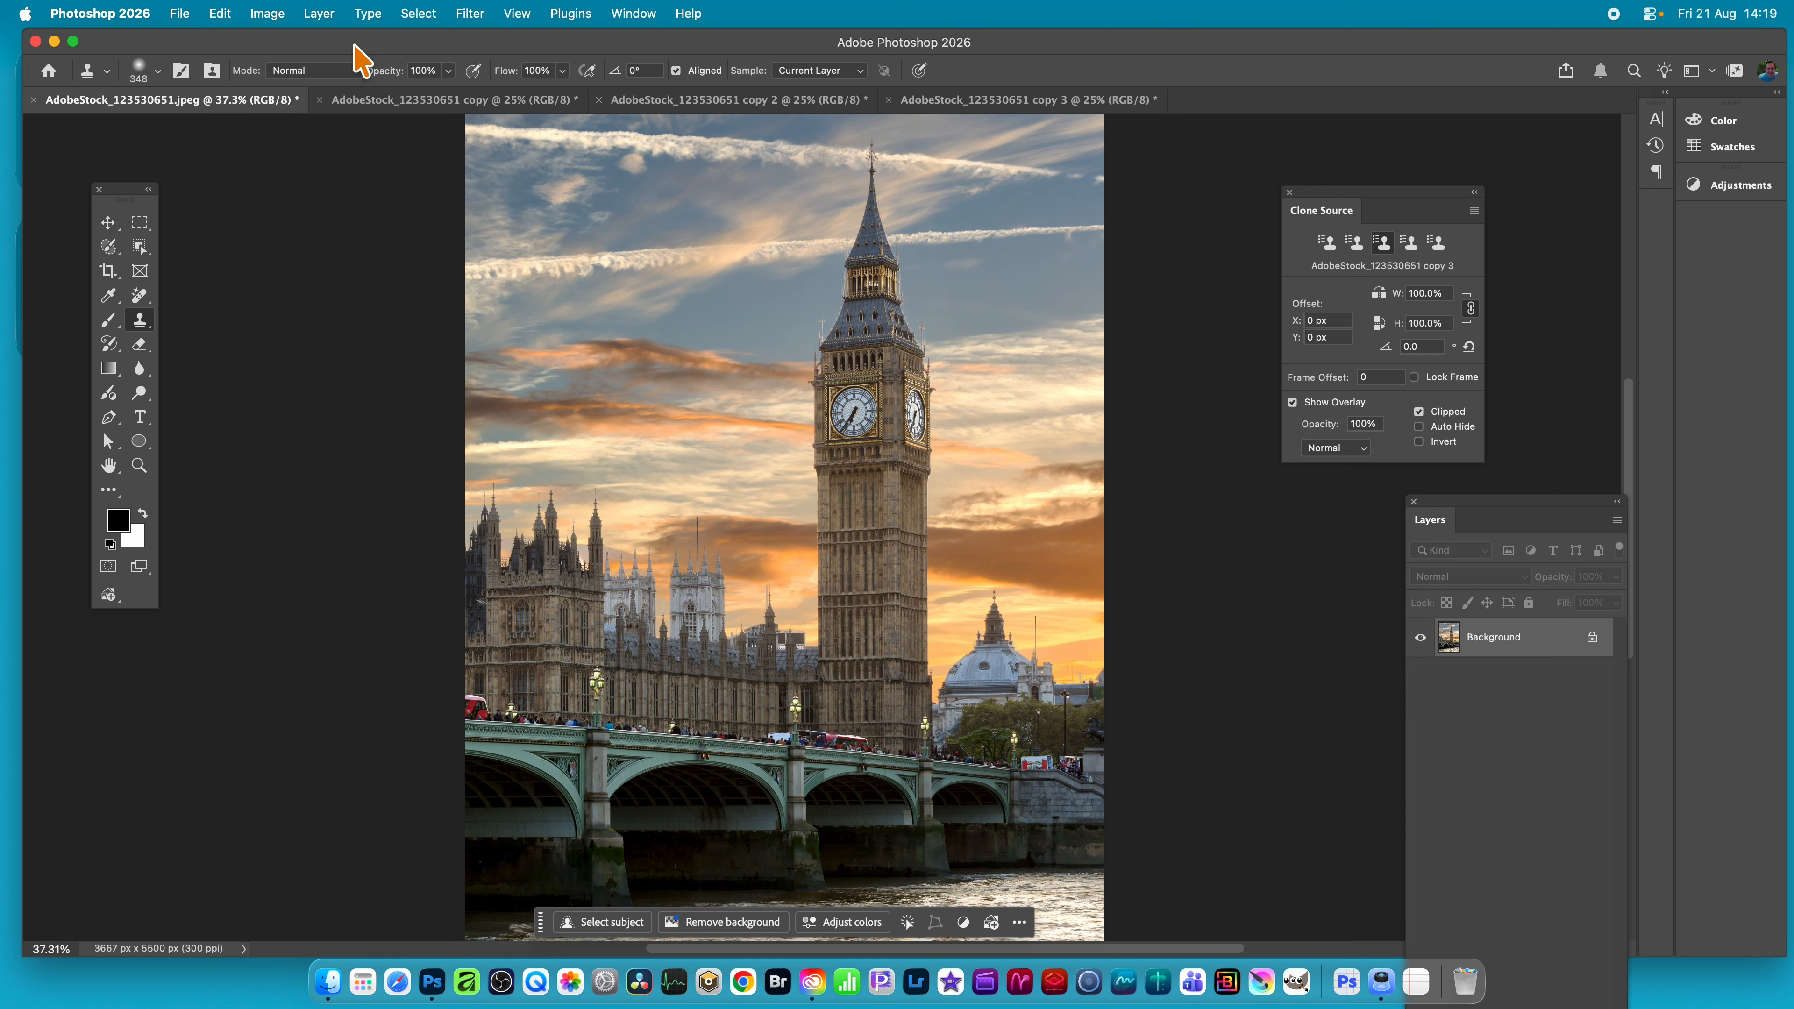
Step: Apply a Hue/Saturation adjustment to the first copy with Hue 138 and Saturation 60
click(494, 100)
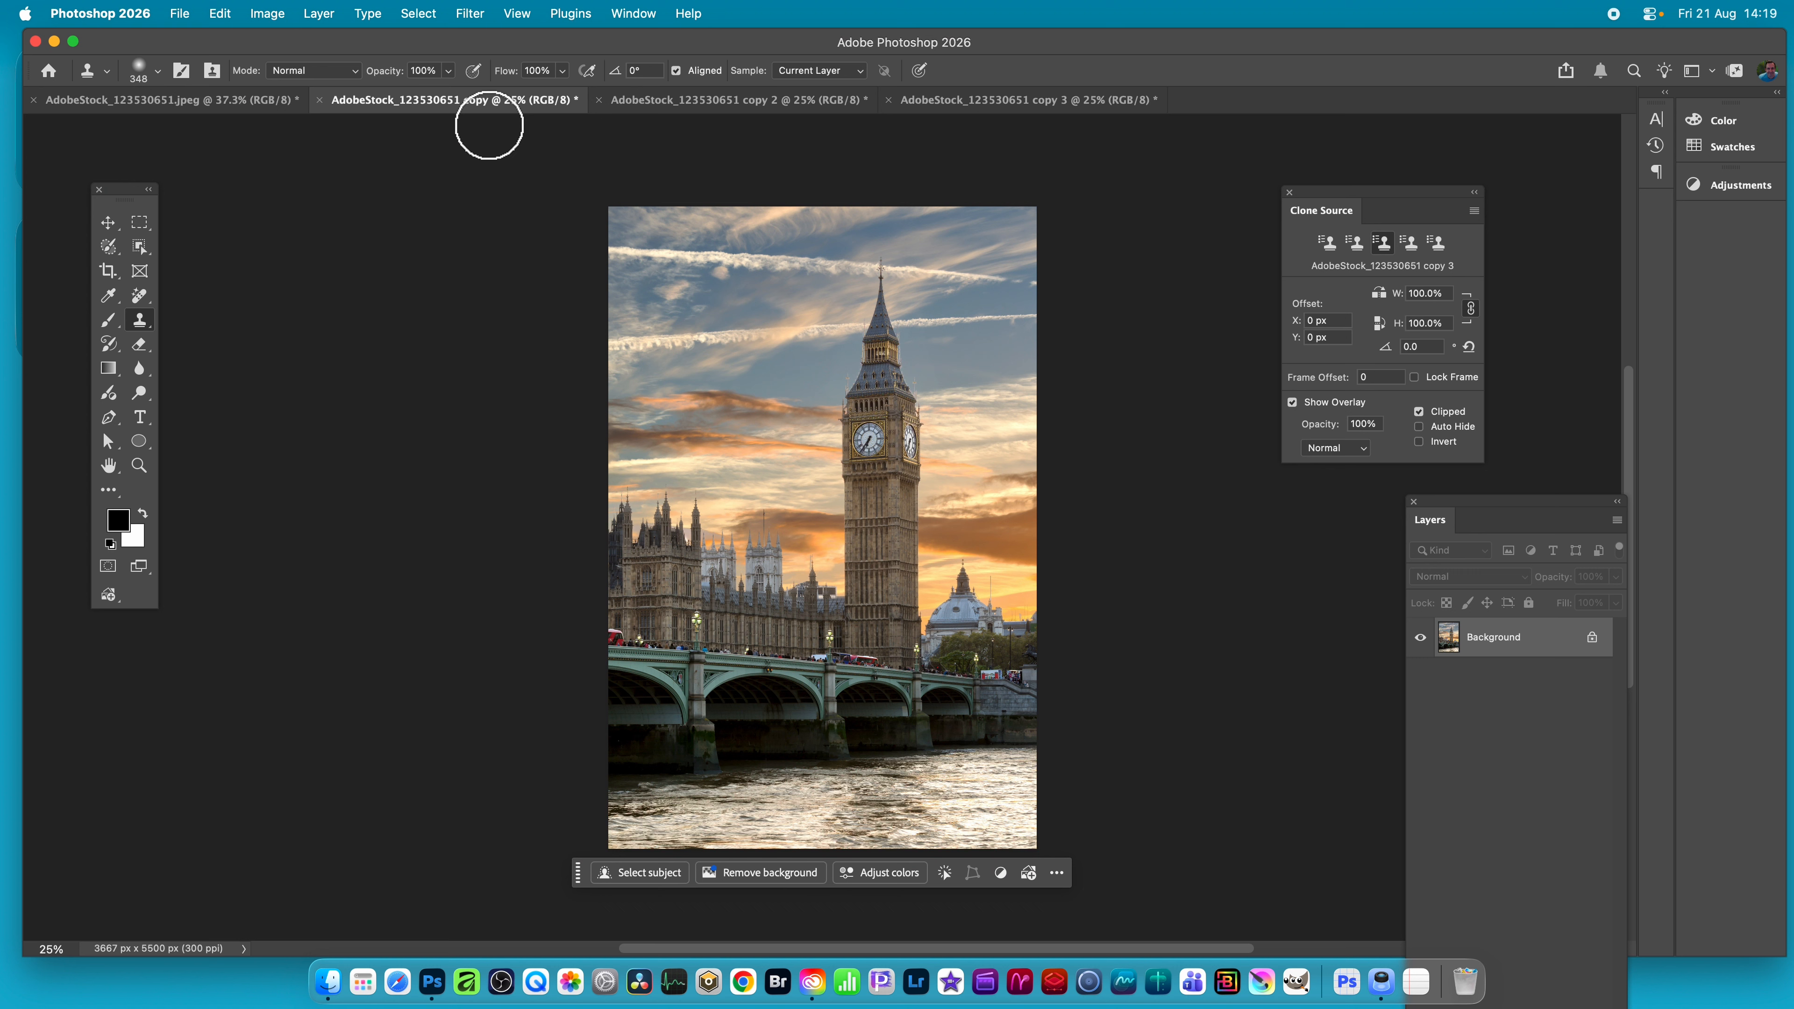
click(283, 13)
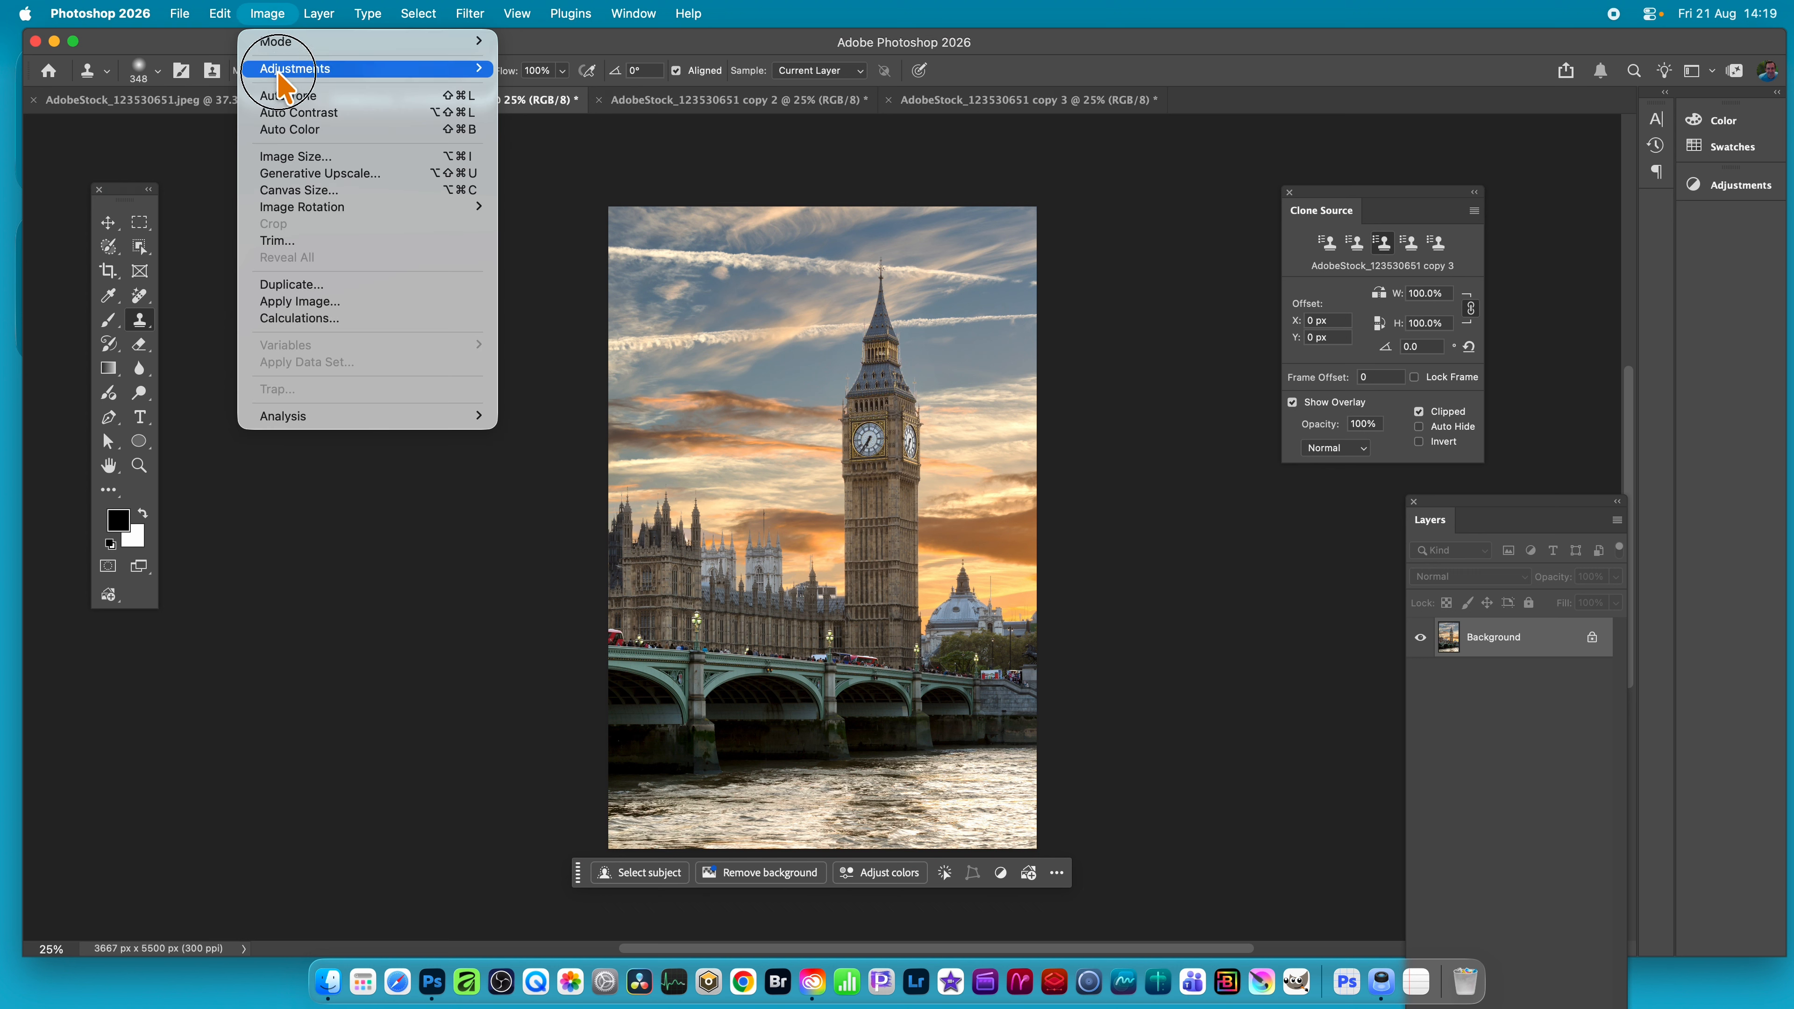
mouse_move(296, 68)
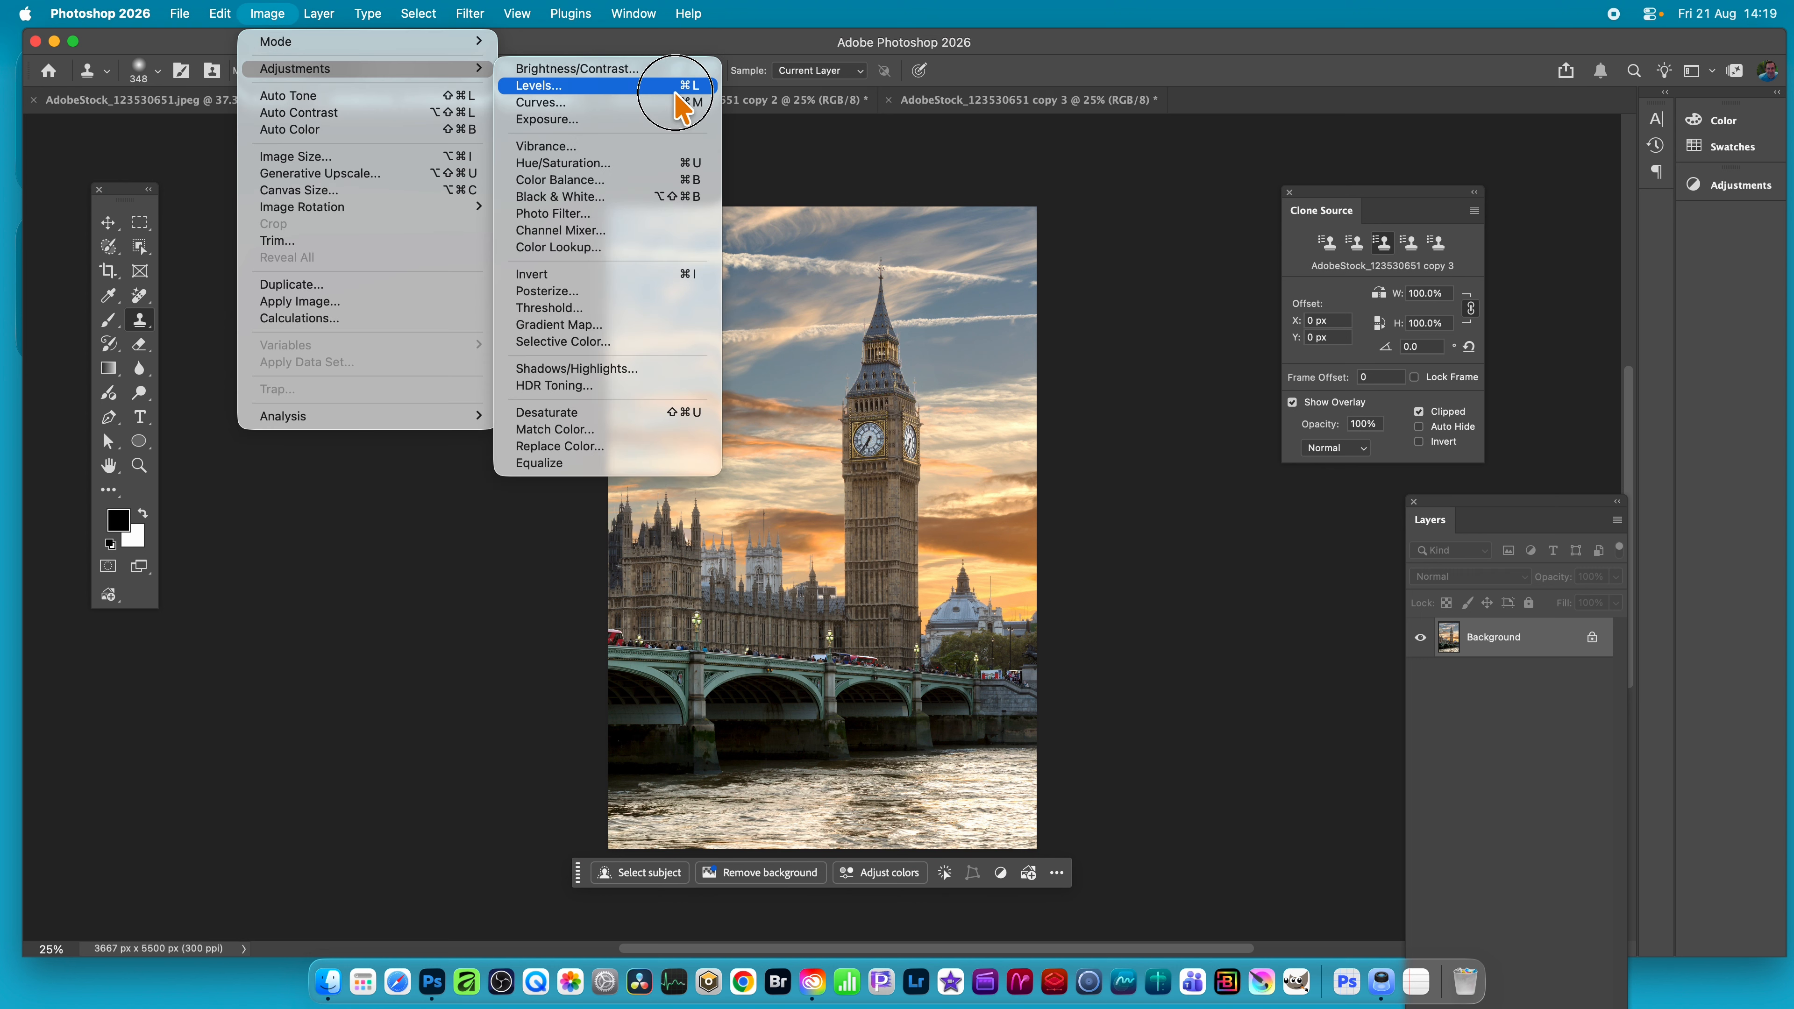
click(639, 164)
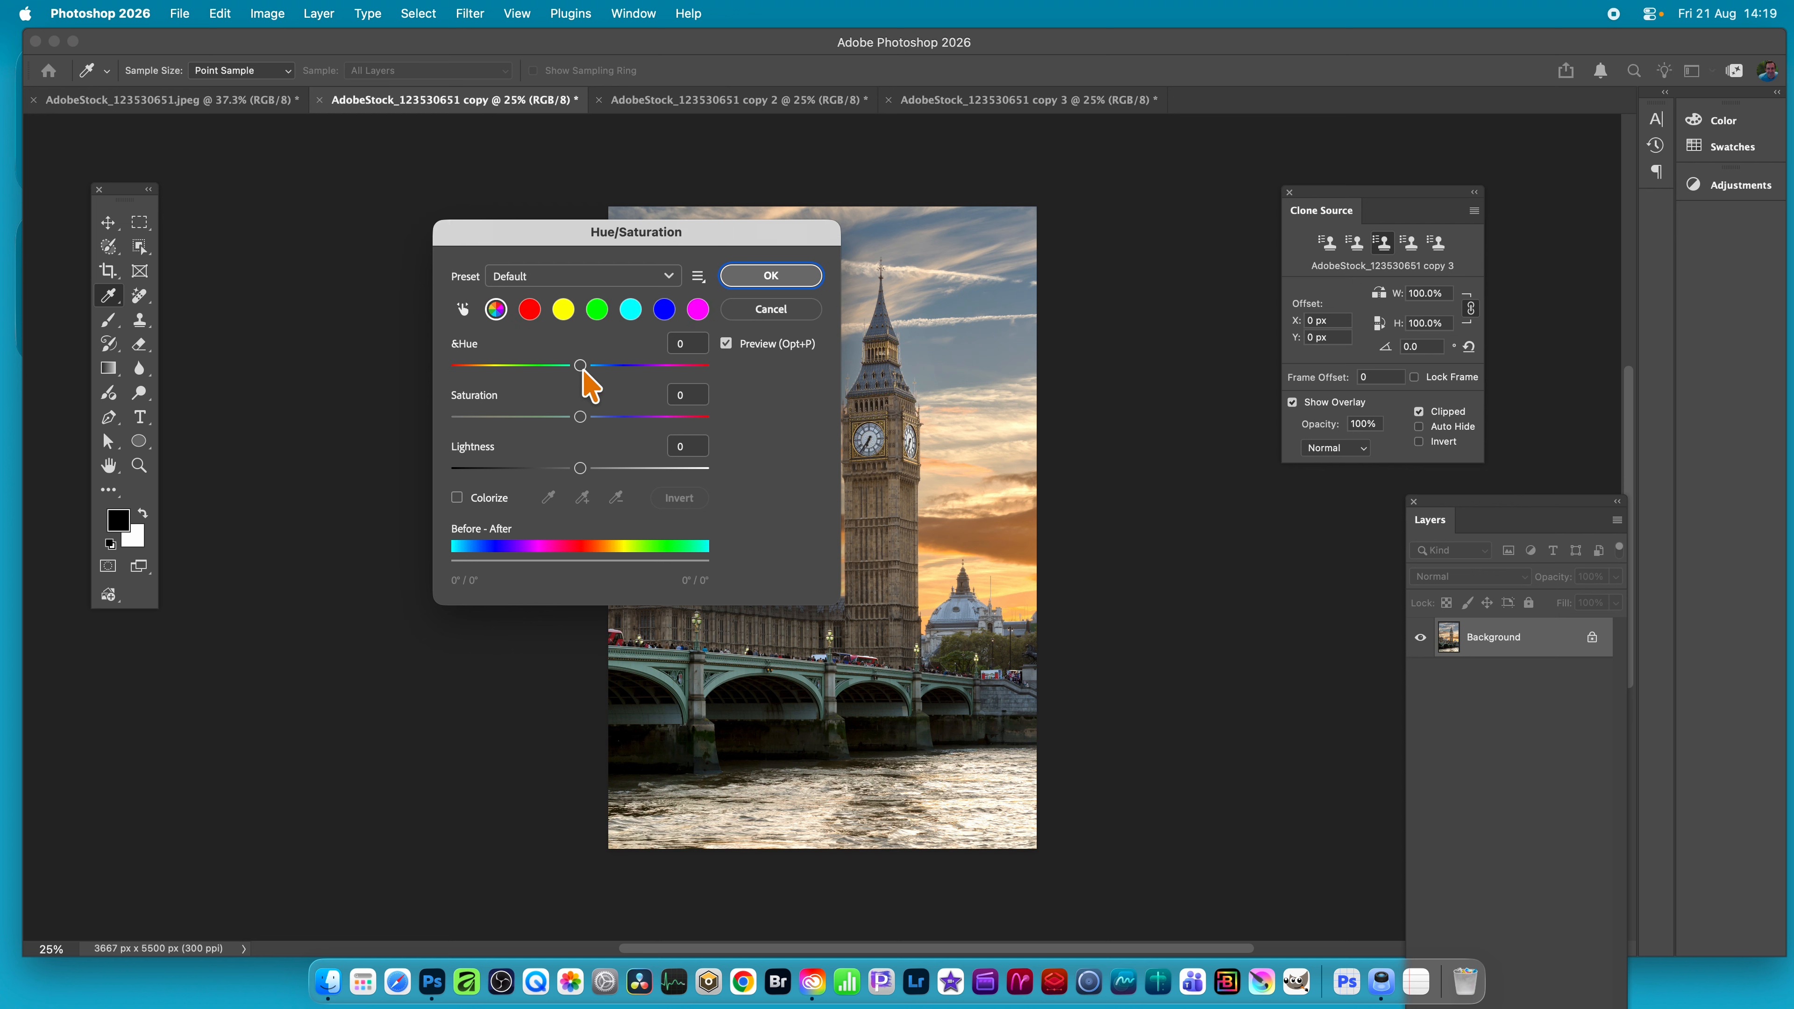
drag(584, 372, 674, 375)
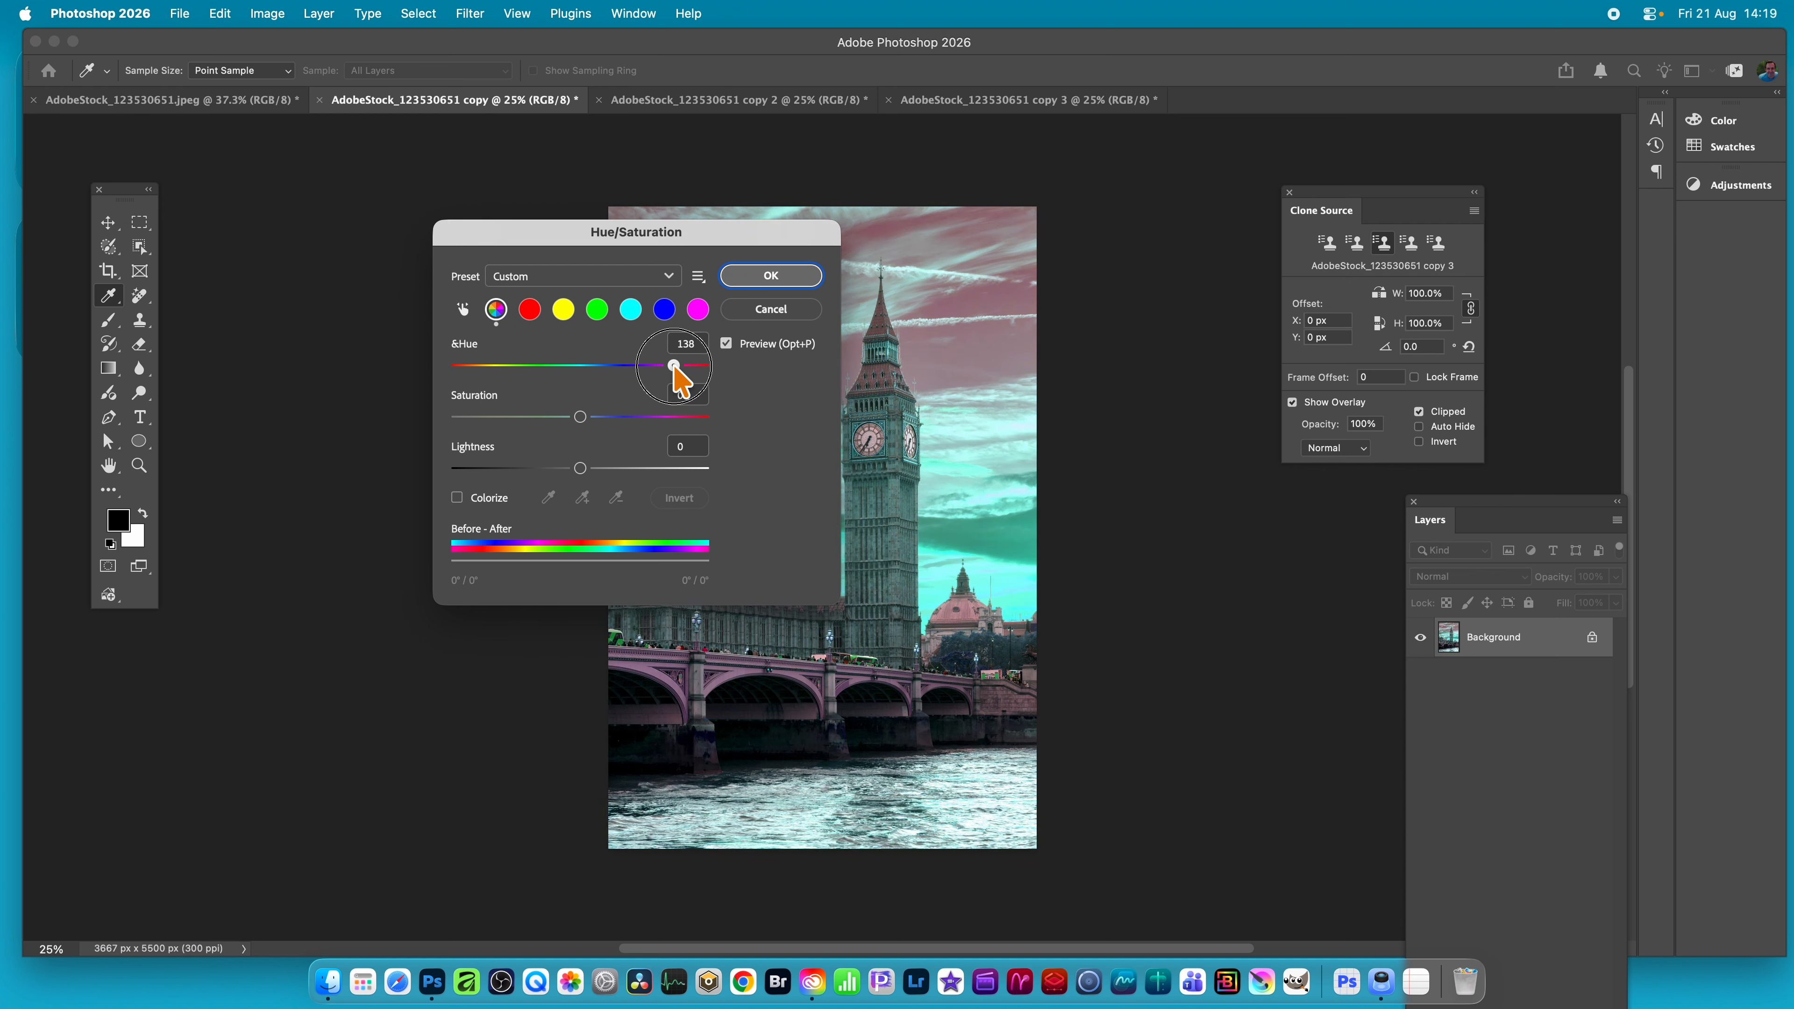
drag(580, 417, 649, 437)
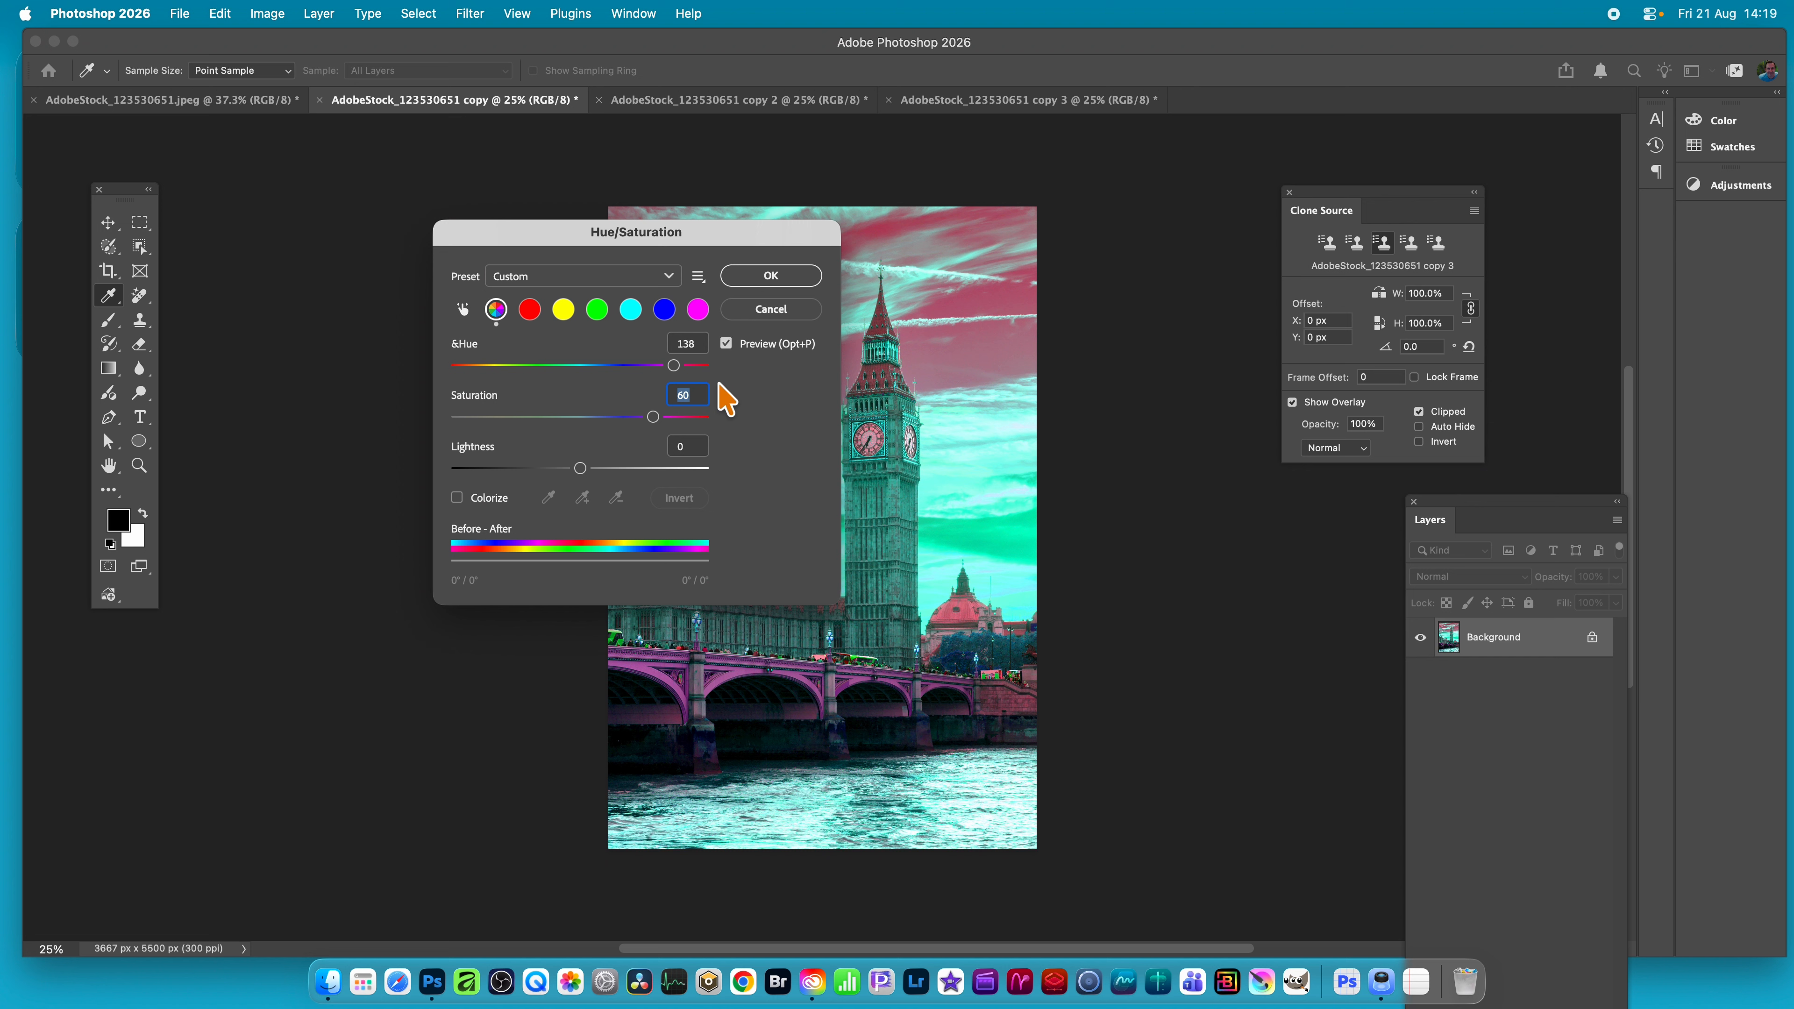
click(772, 277)
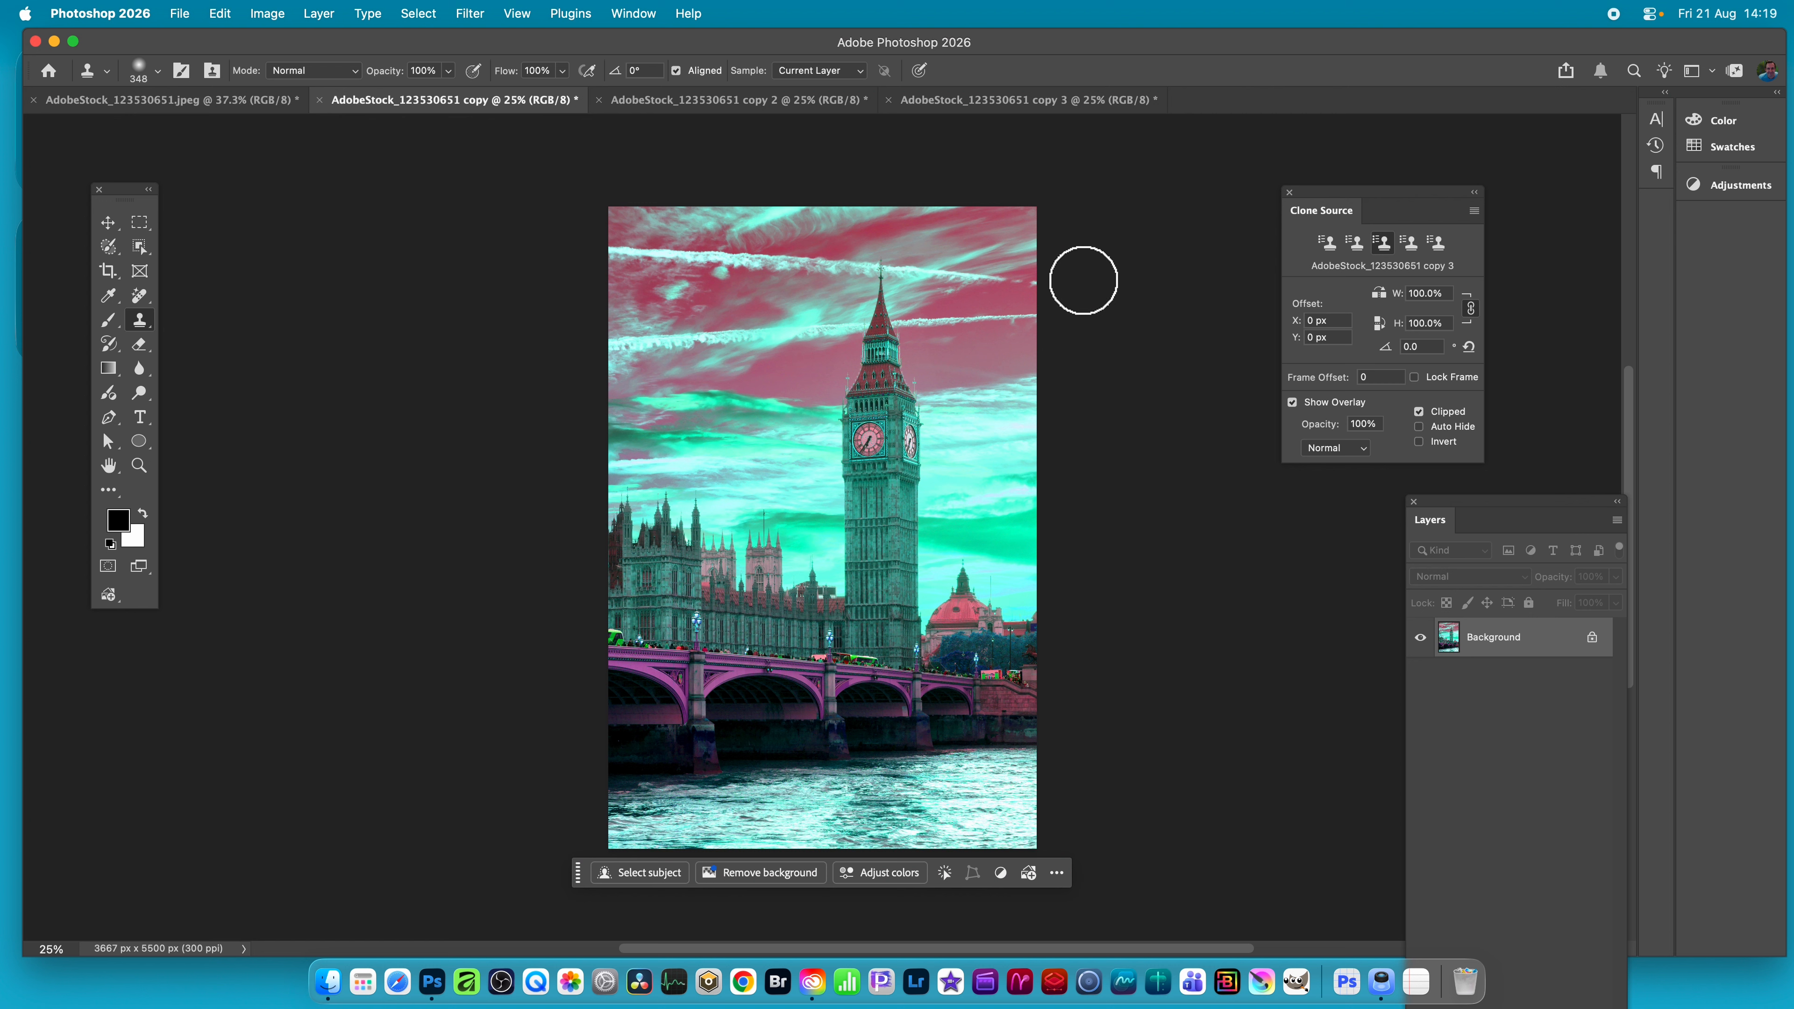
Step: Reapply the recently used Neural Filters effect to copy 2
click(736, 101)
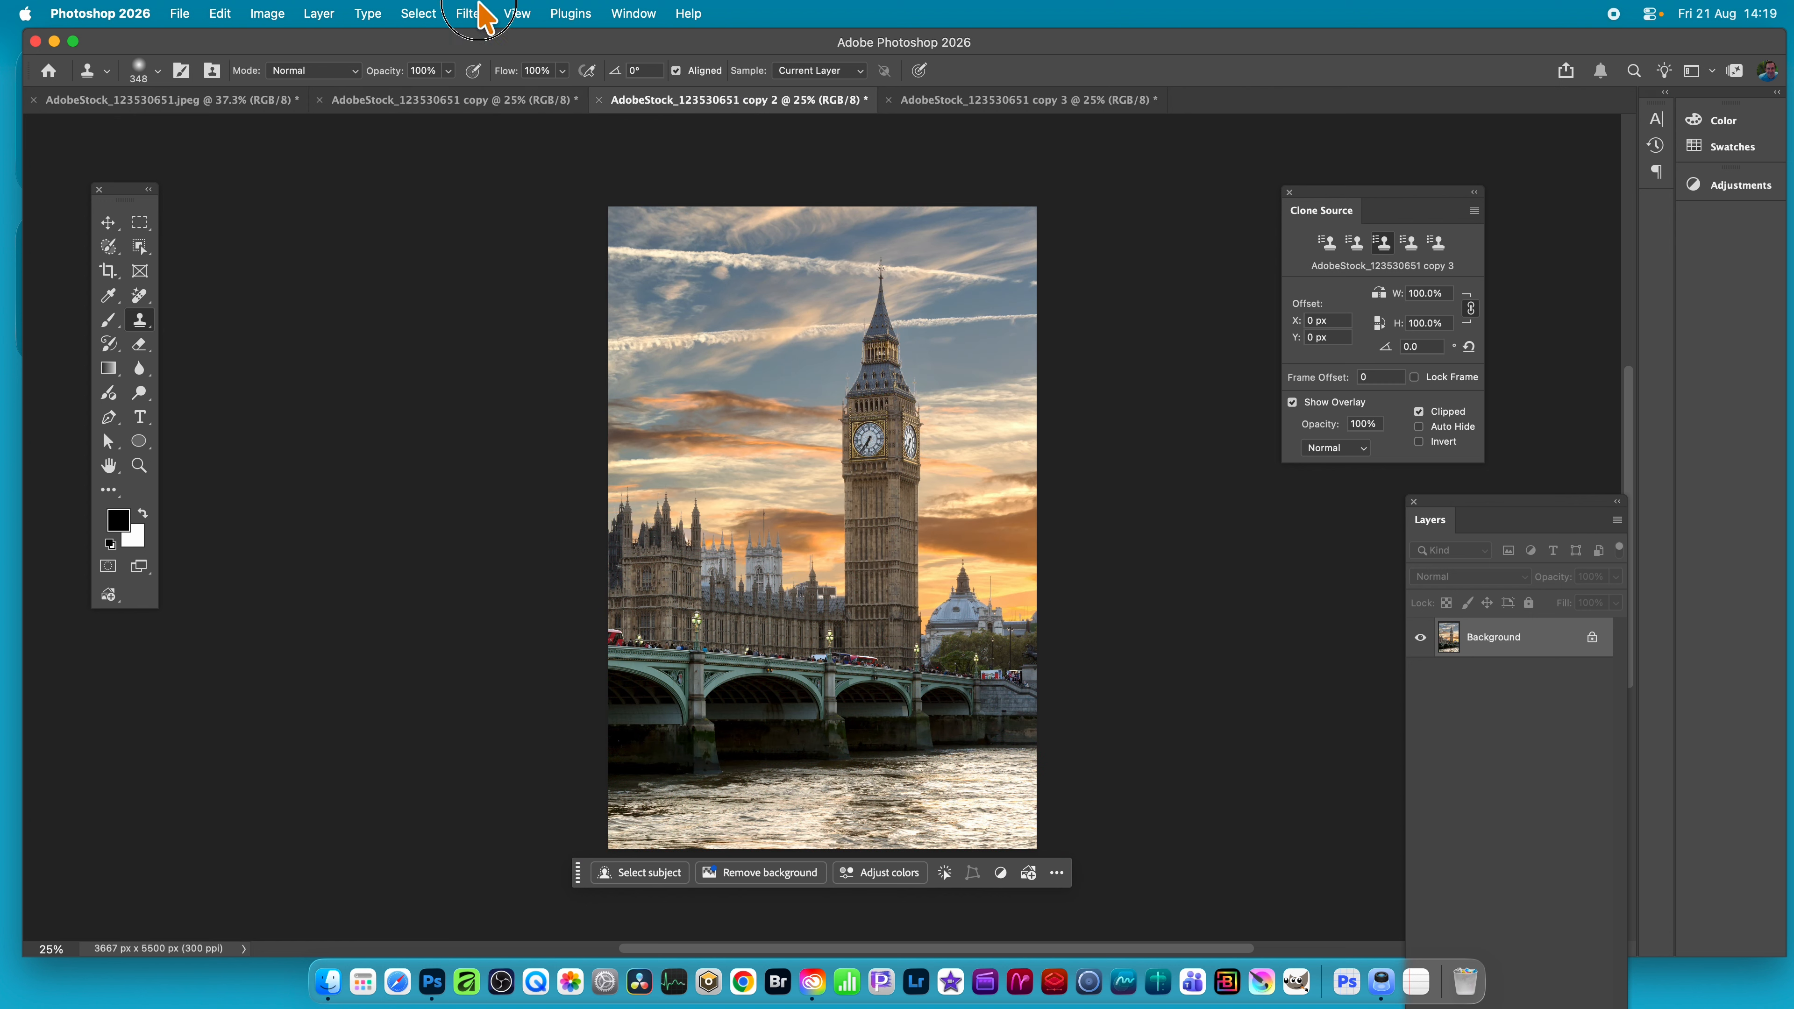
click(468, 14)
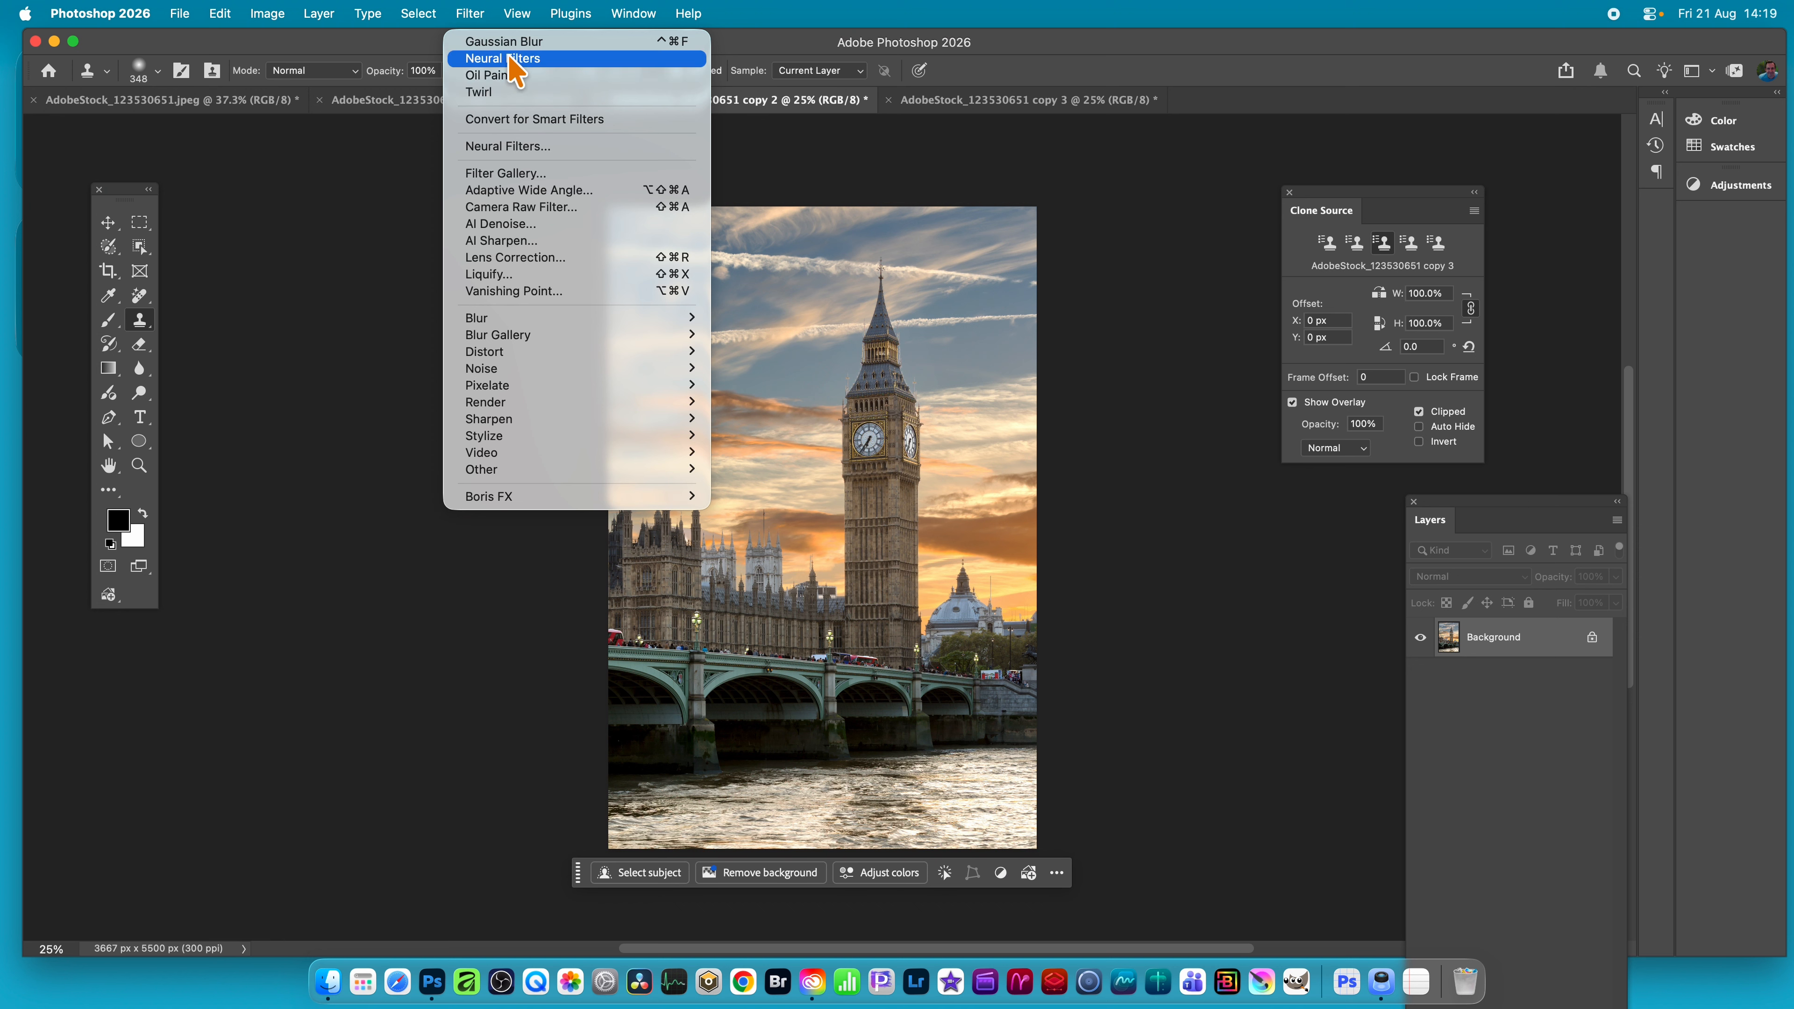
click(509, 57)
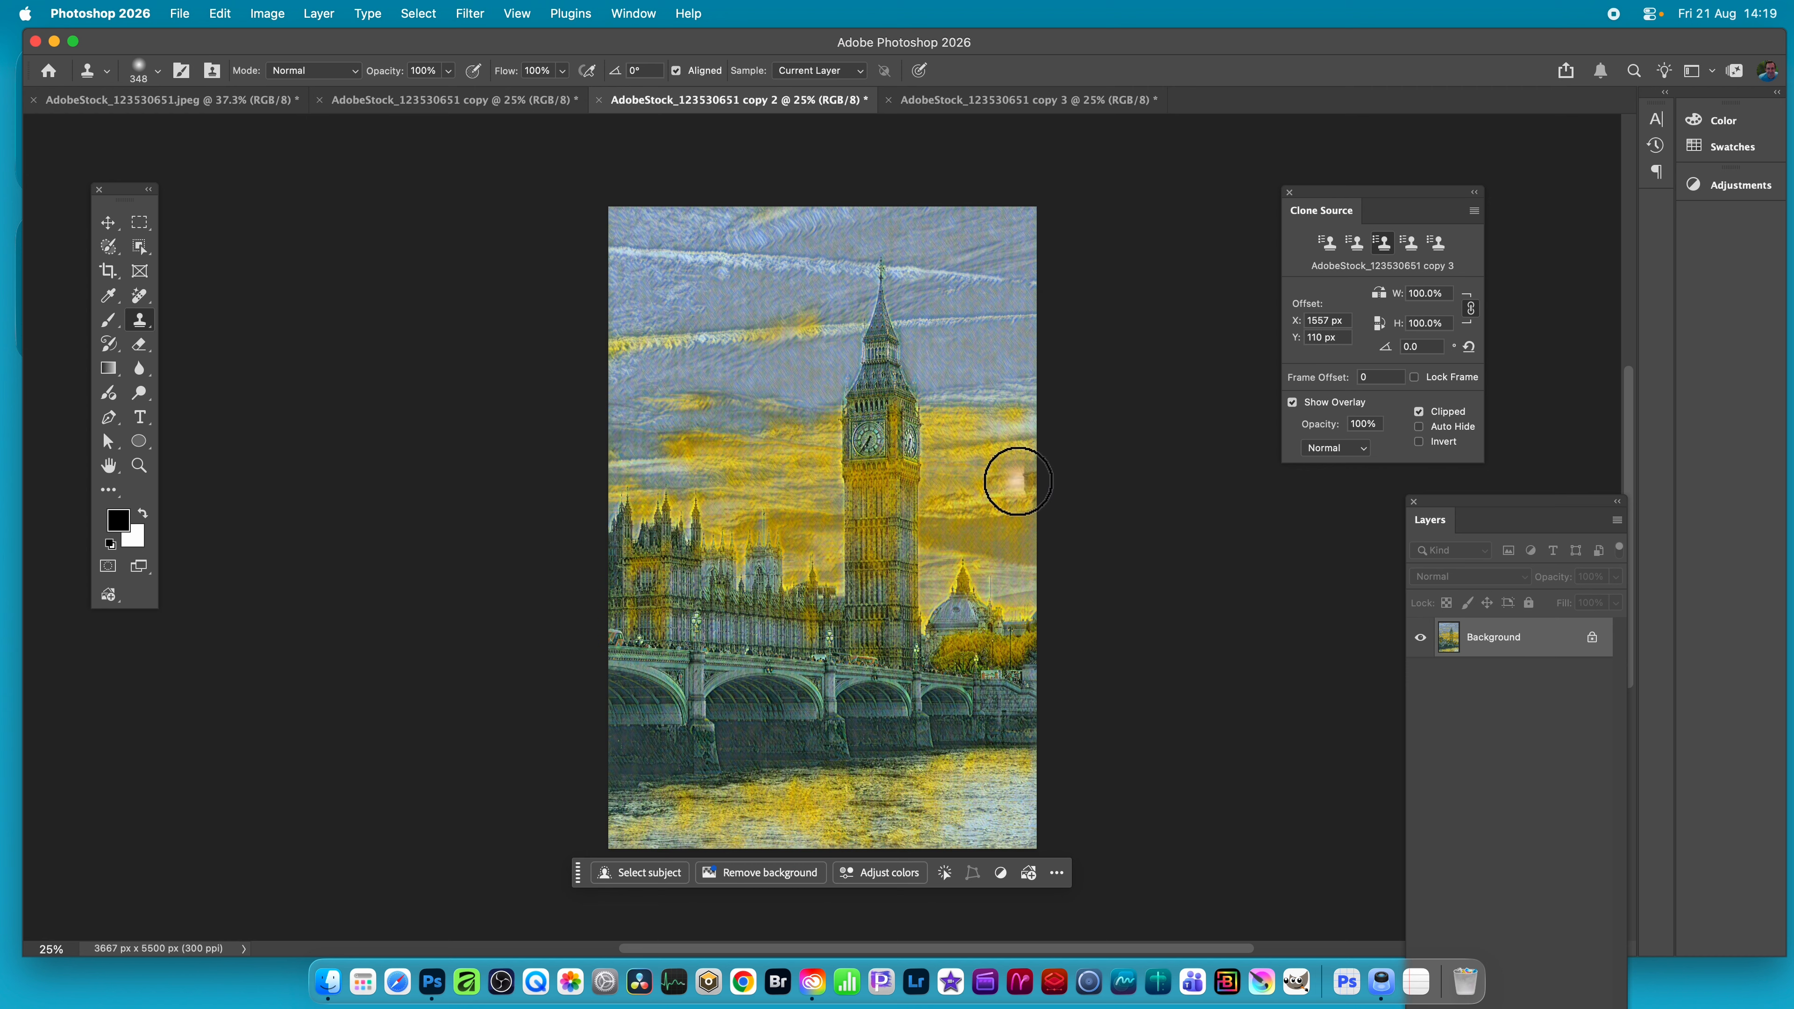
Step: Reapply the recently used Gaussian Blur to copy 3
click(1011, 102)
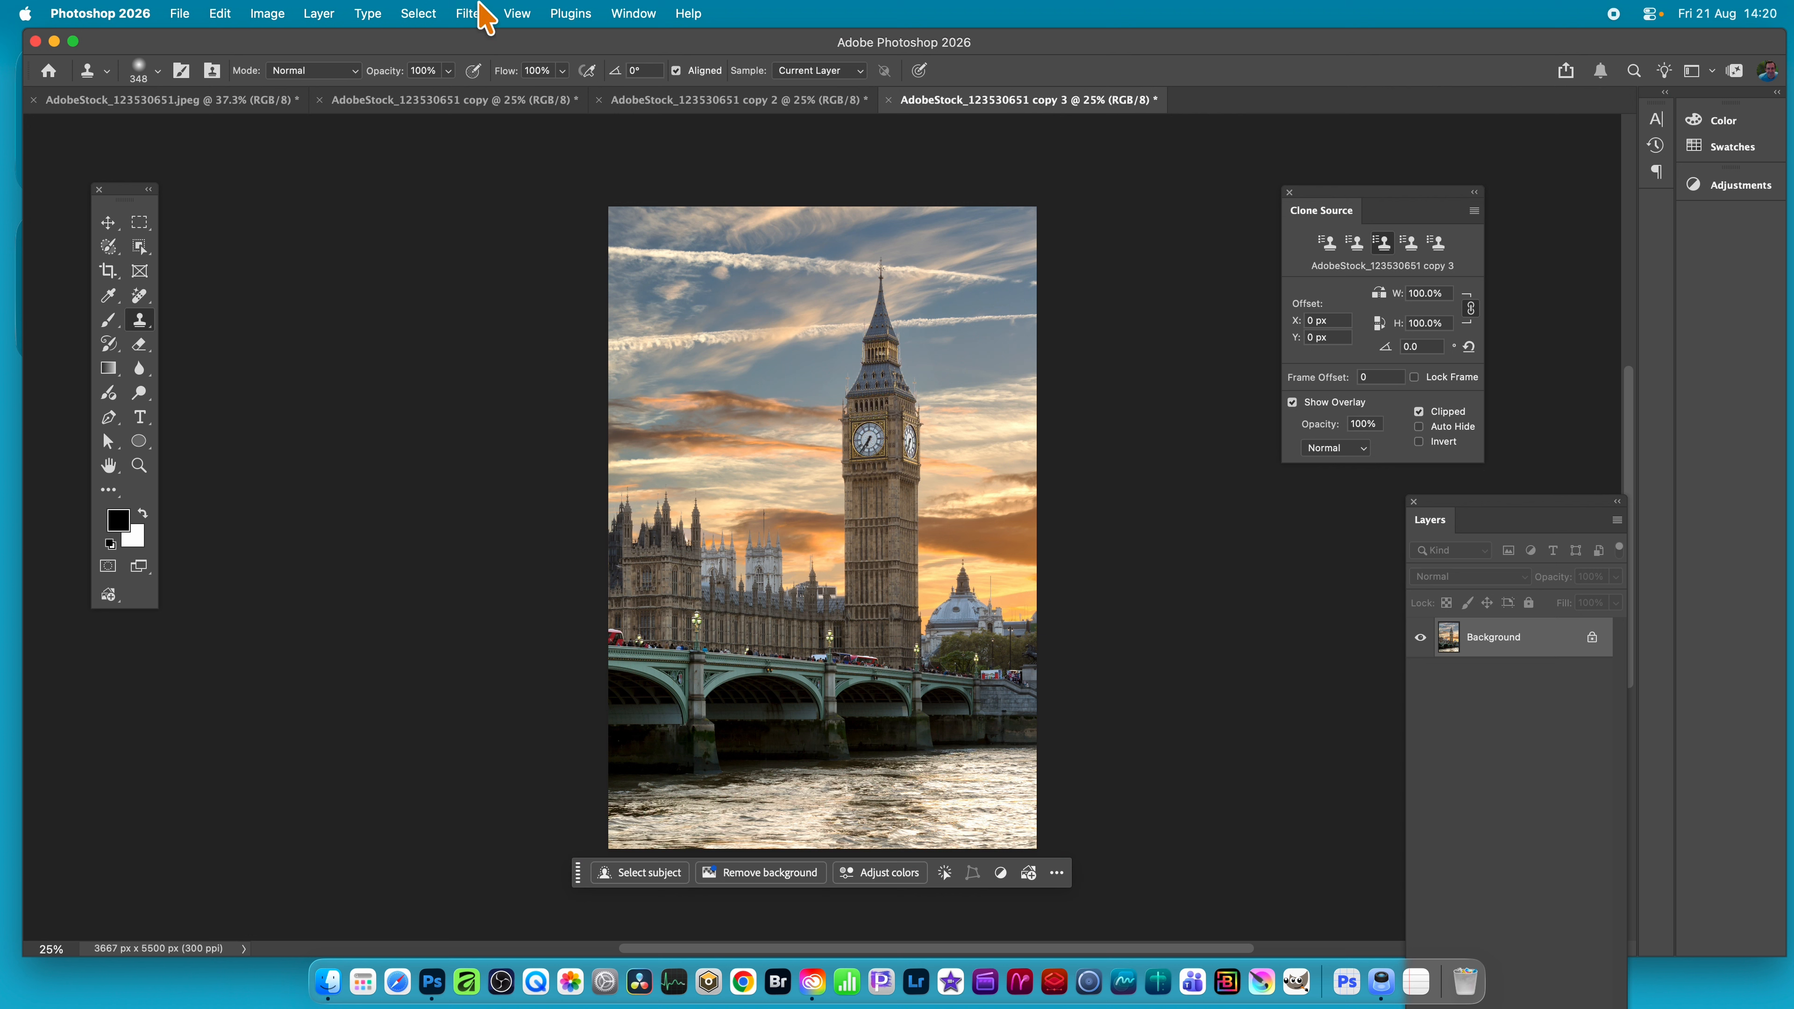
click(469, 14)
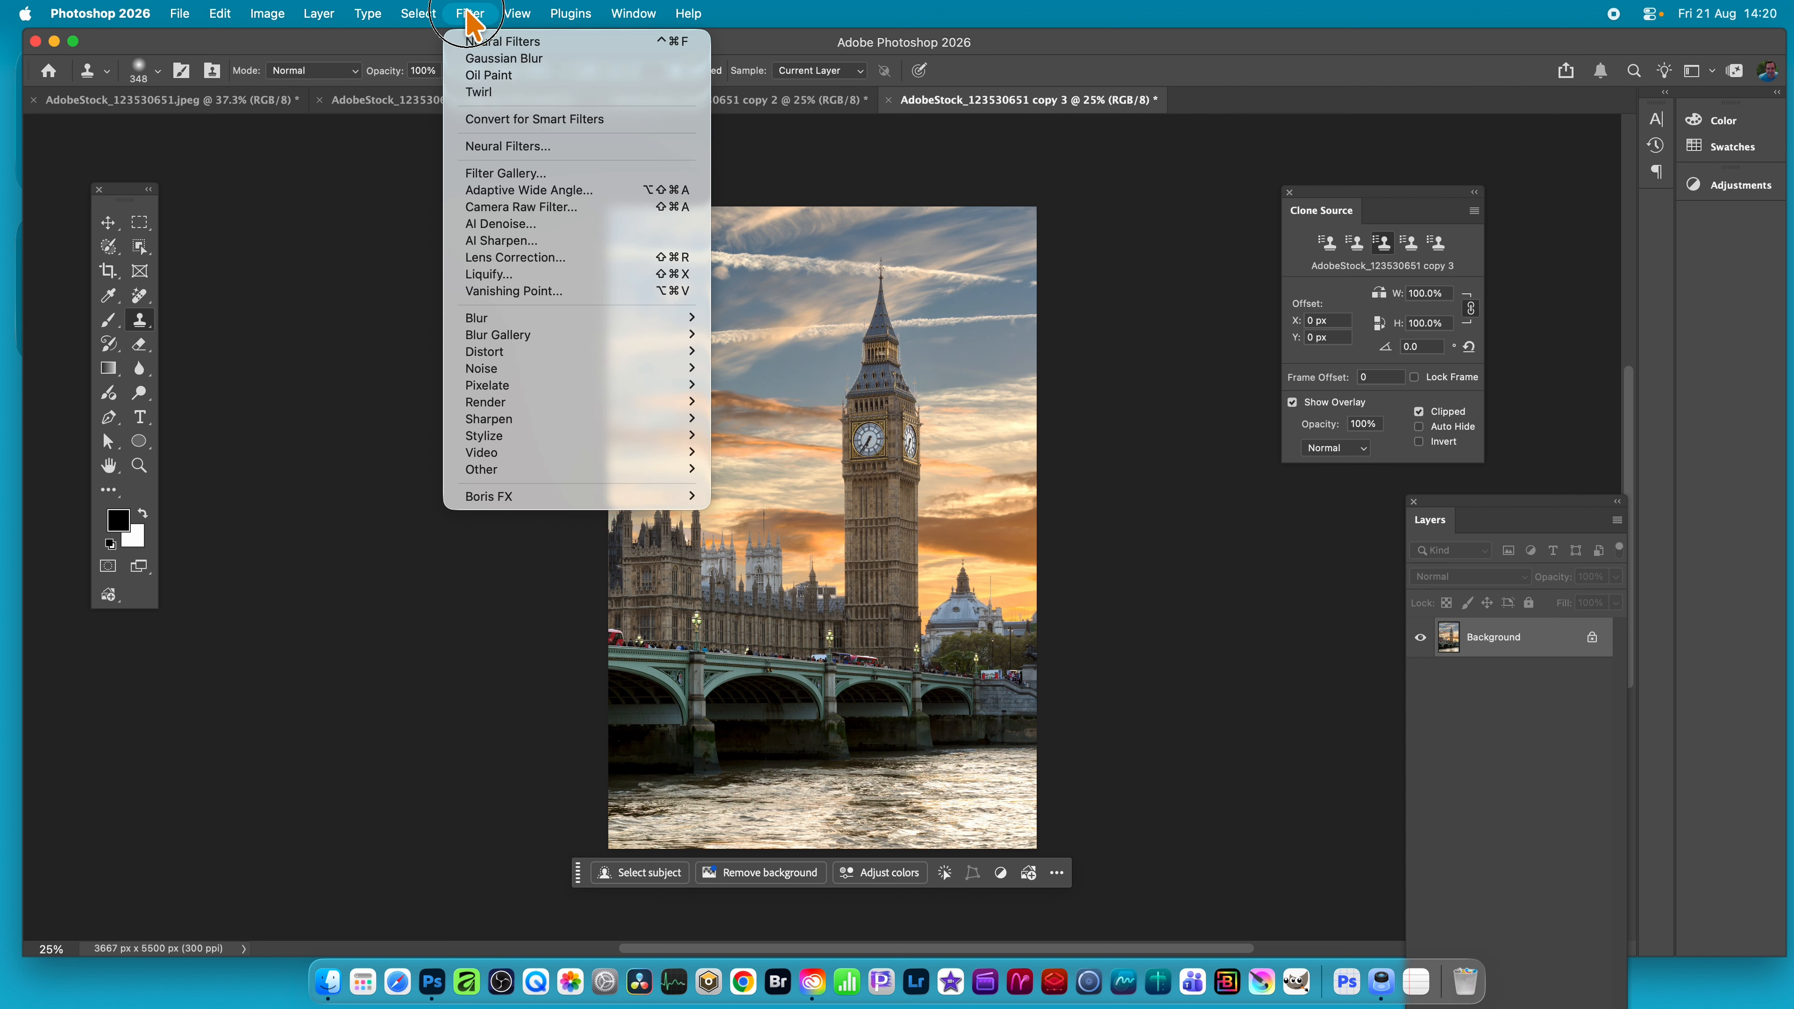
click(482, 60)
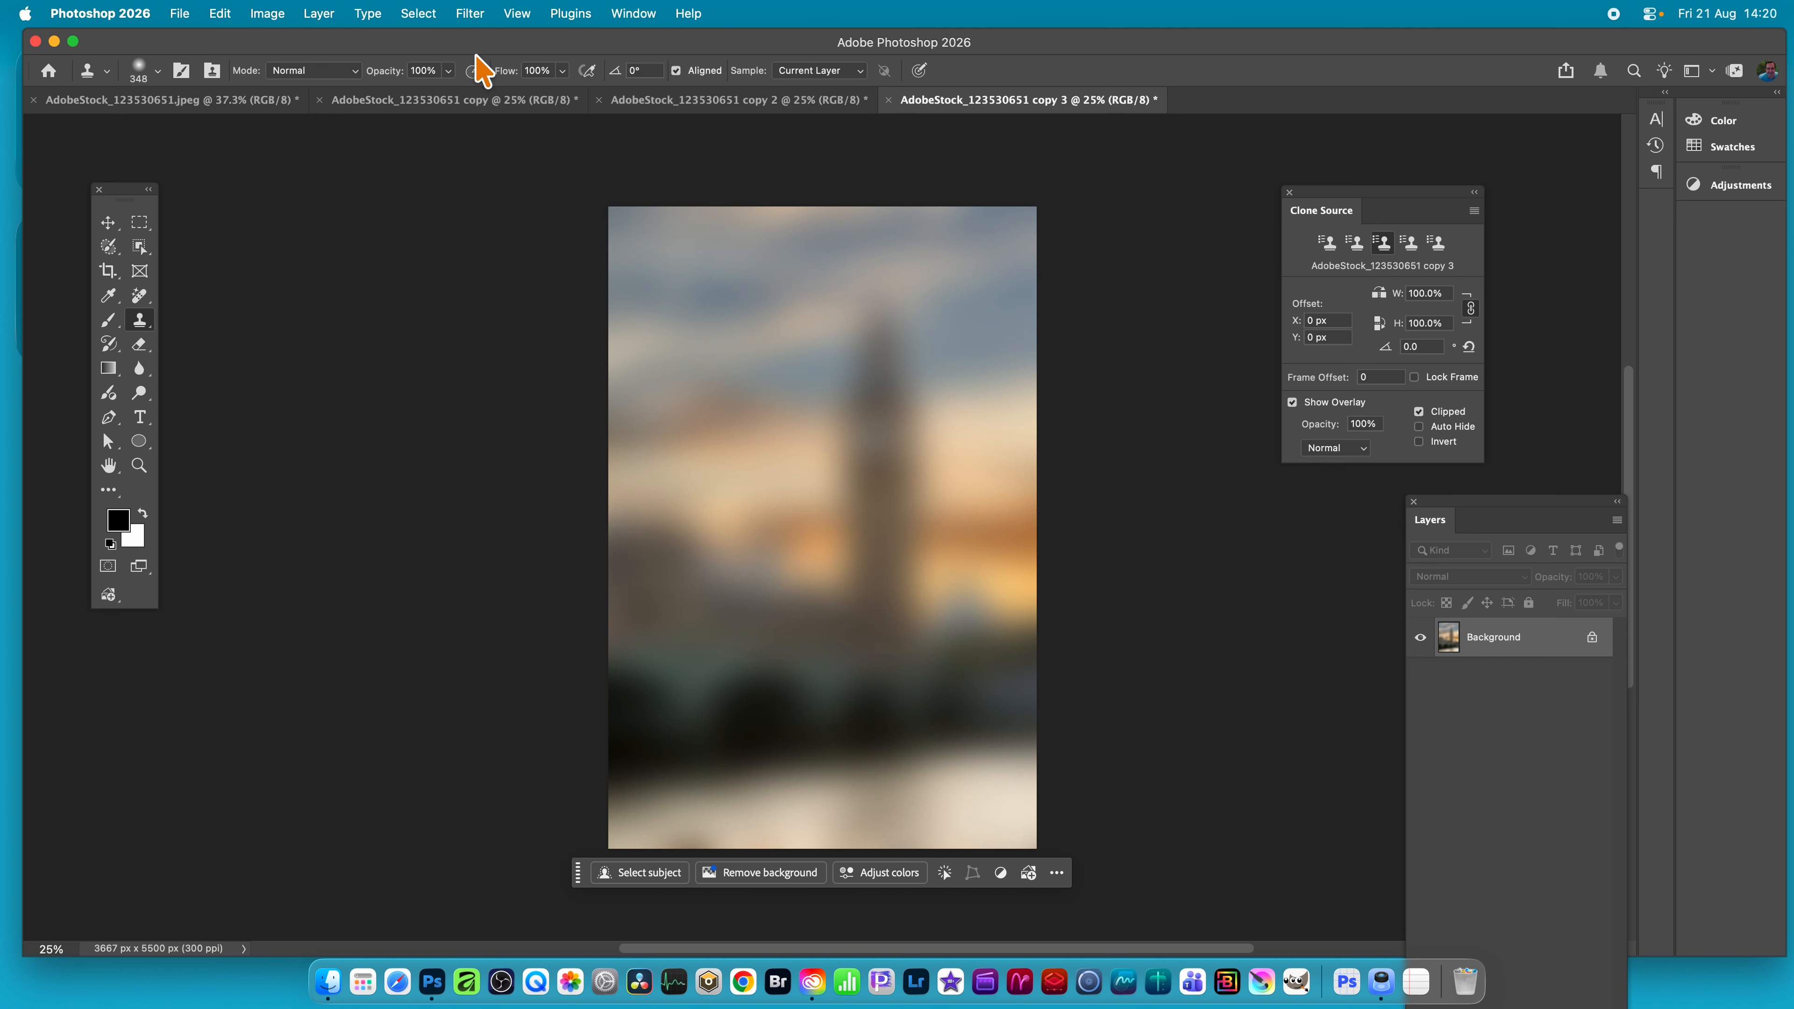
Step: In the original photo, set the first clone source's X and Y offsets to 0 px and clone the recoloured version over the clock tower
click(206, 100)
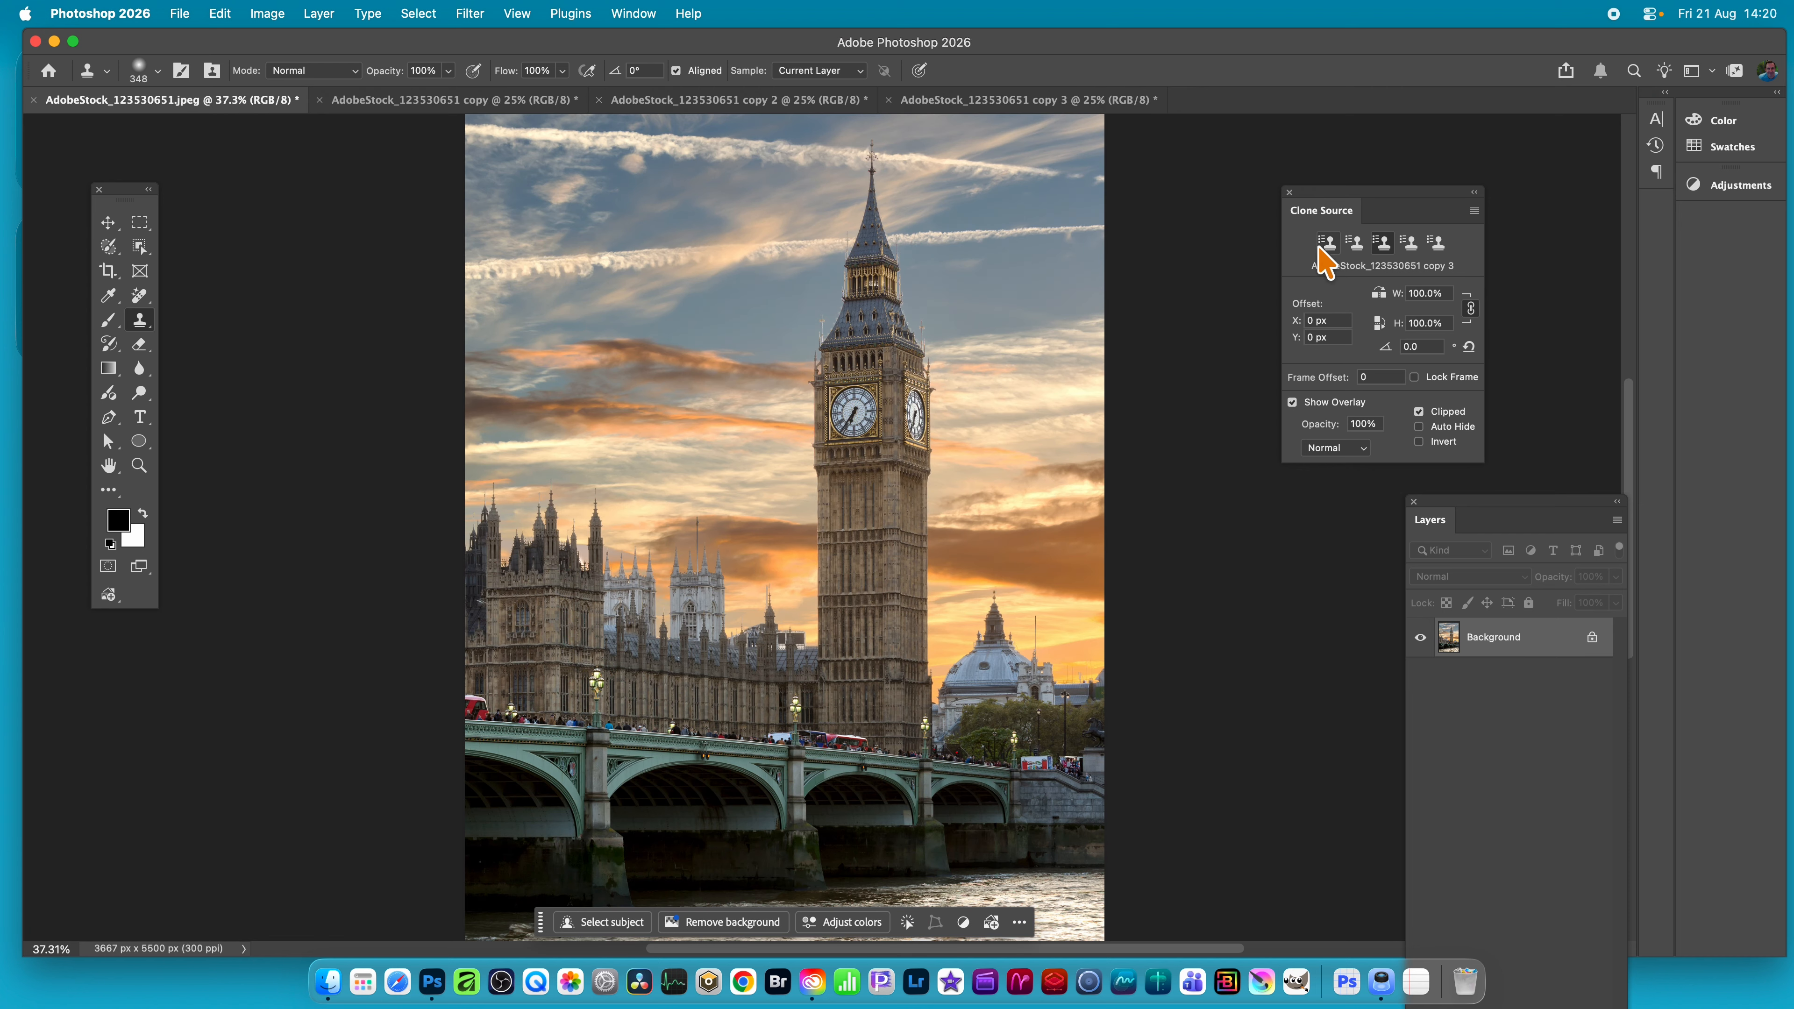
click(1327, 242)
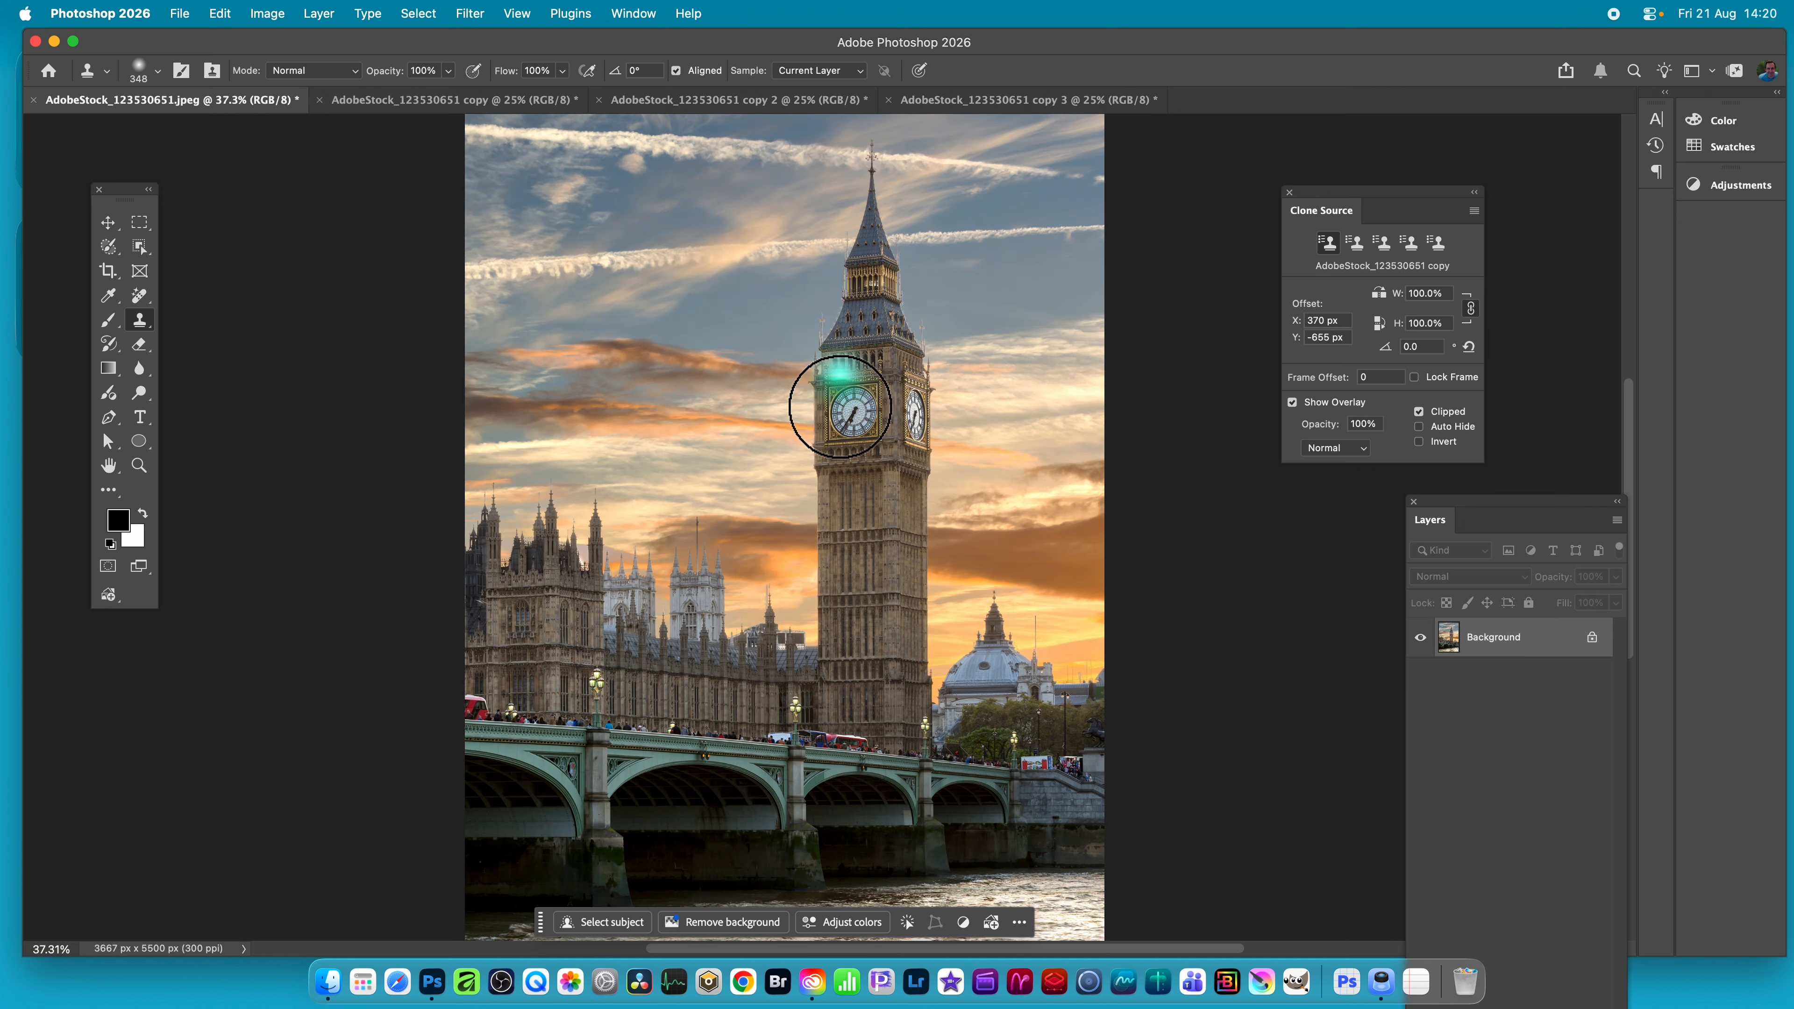
mouse_move(857, 417)
mouse_down()
mouse_move(920, 367)
mouse_move(935, 462)
mouse_move(874, 504)
mouse_move(840, 469)
mouse_move(843, 370)
mouse_move(965, 406)
mouse_move(966, 587)
mouse_up()
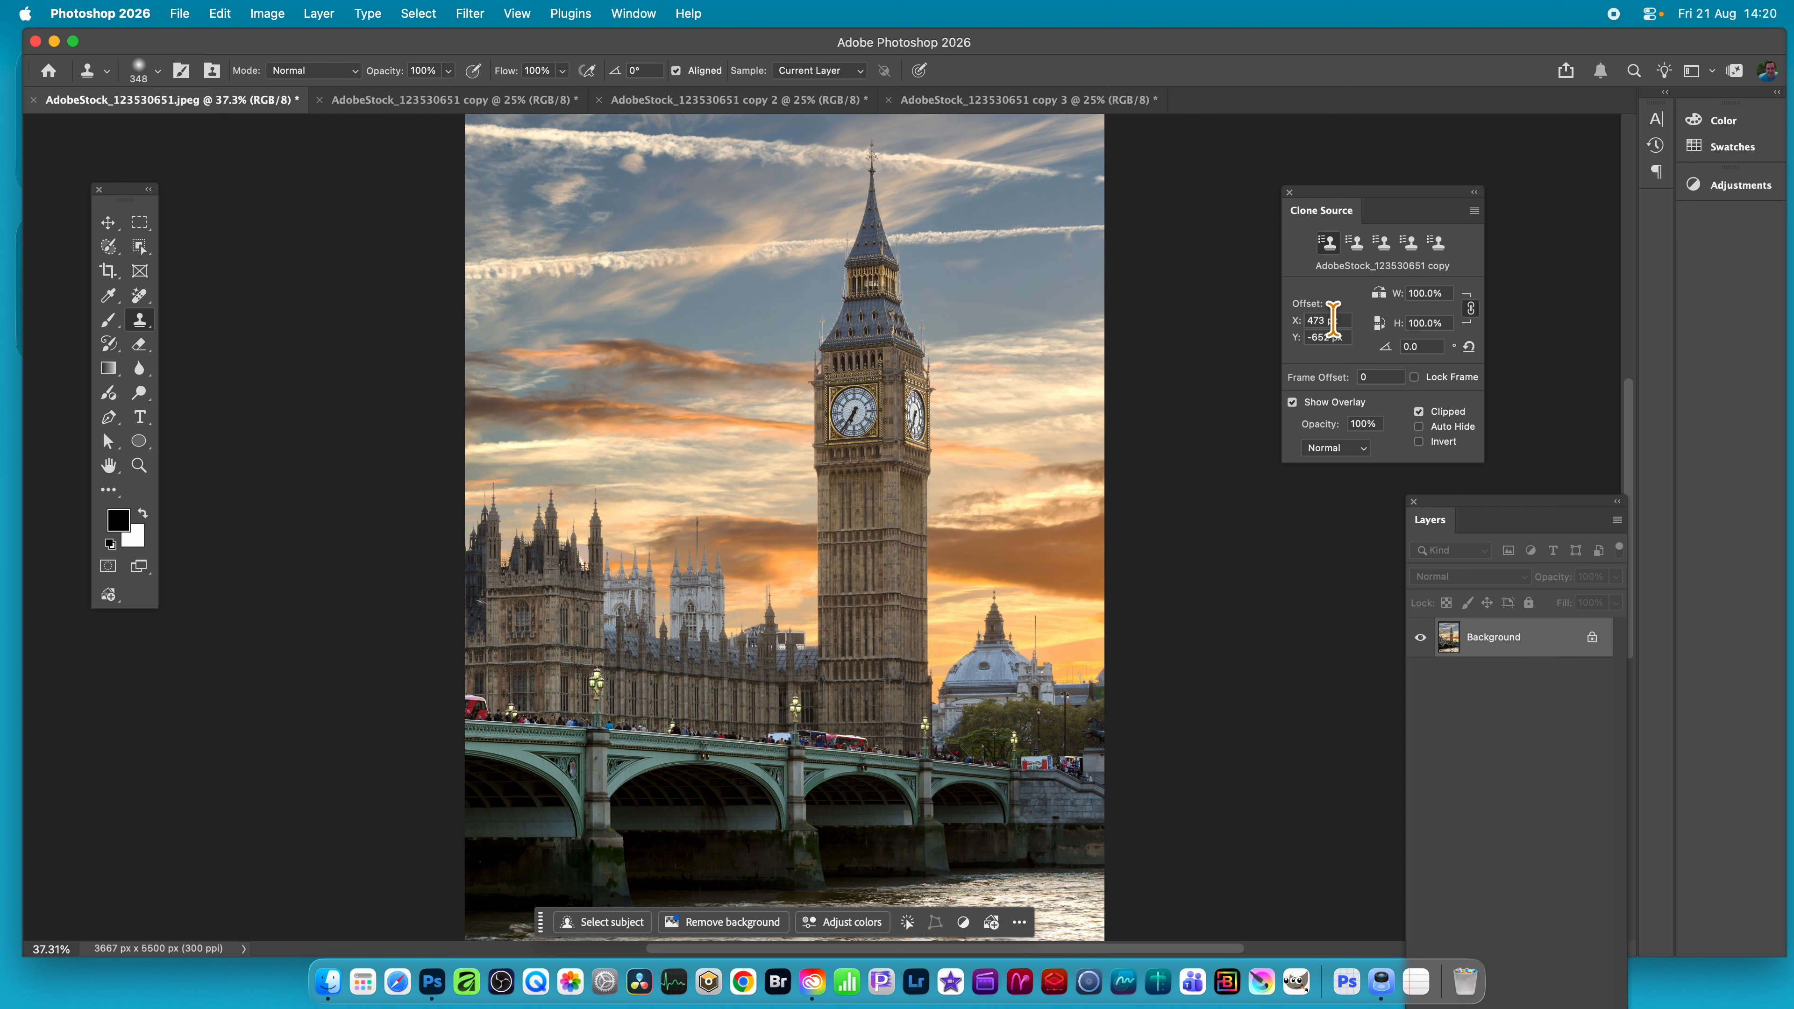
click(1260, 311)
text(0)
key(Tab)
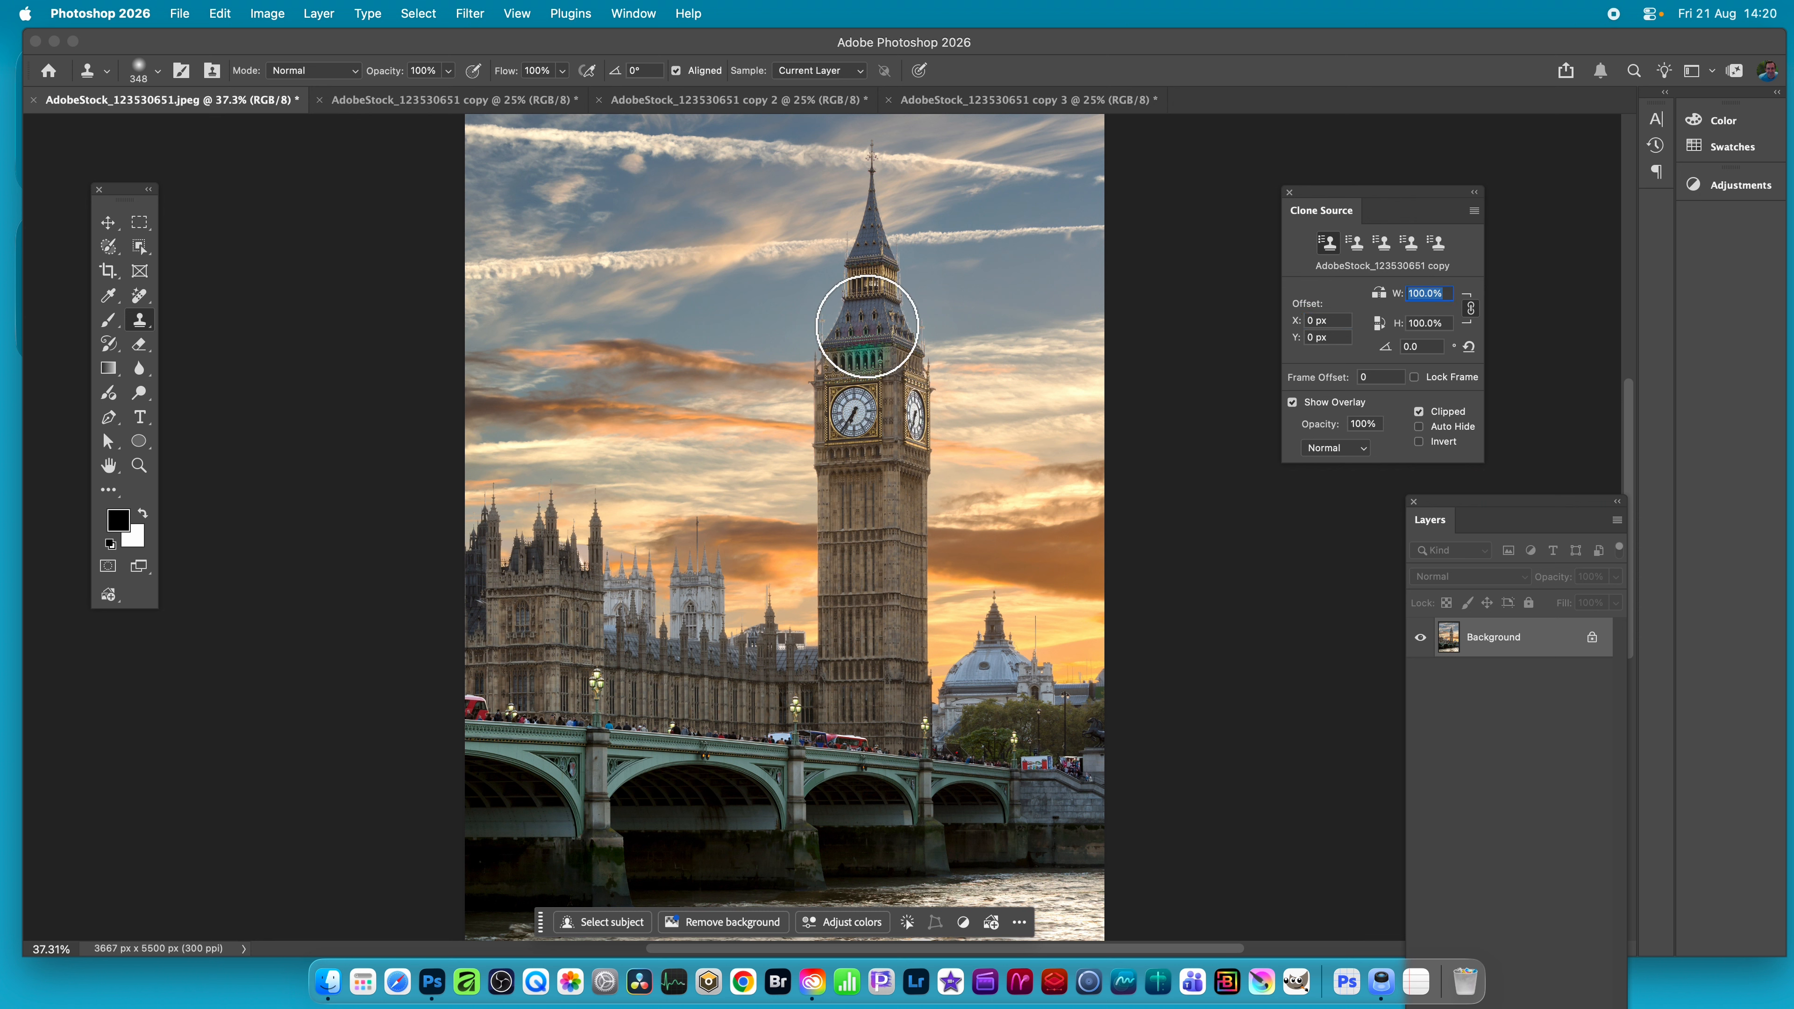
mouse_move(869, 189)
mouse_down()
mouse_move(872, 393)
mouse_move(865, 362)
mouse_move(842, 419)
mouse_move(869, 484)
mouse_move(905, 380)
mouse_move(883, 592)
mouse_move(888, 467)
mouse_move(863, 586)
mouse_move(839, 523)
mouse_move(850, 695)
mouse_move(870, 659)
mouse_move(879, 710)
mouse_move(900, 640)
mouse_move(895, 719)
mouse_move(896, 395)
mouse_up()
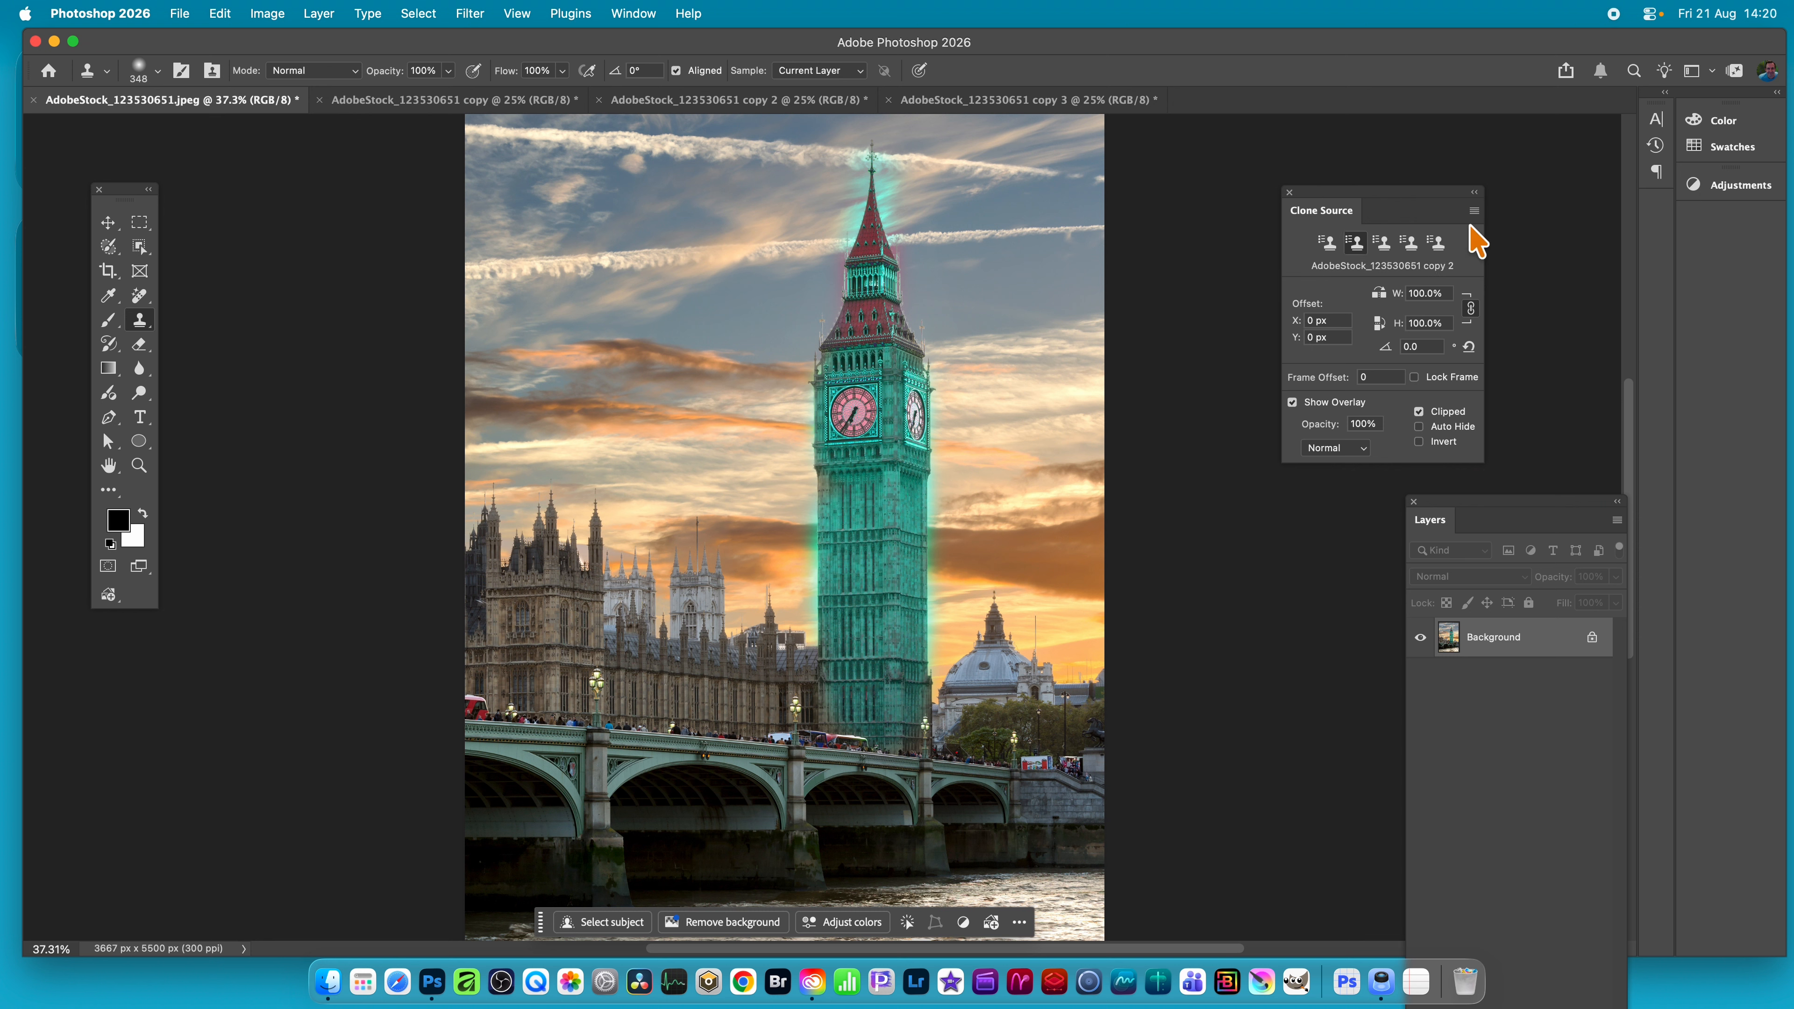
Step: Check copy 2, return to the original and set the second clone source's X and Y offsets to 0 px
click(692, 99)
click(189, 99)
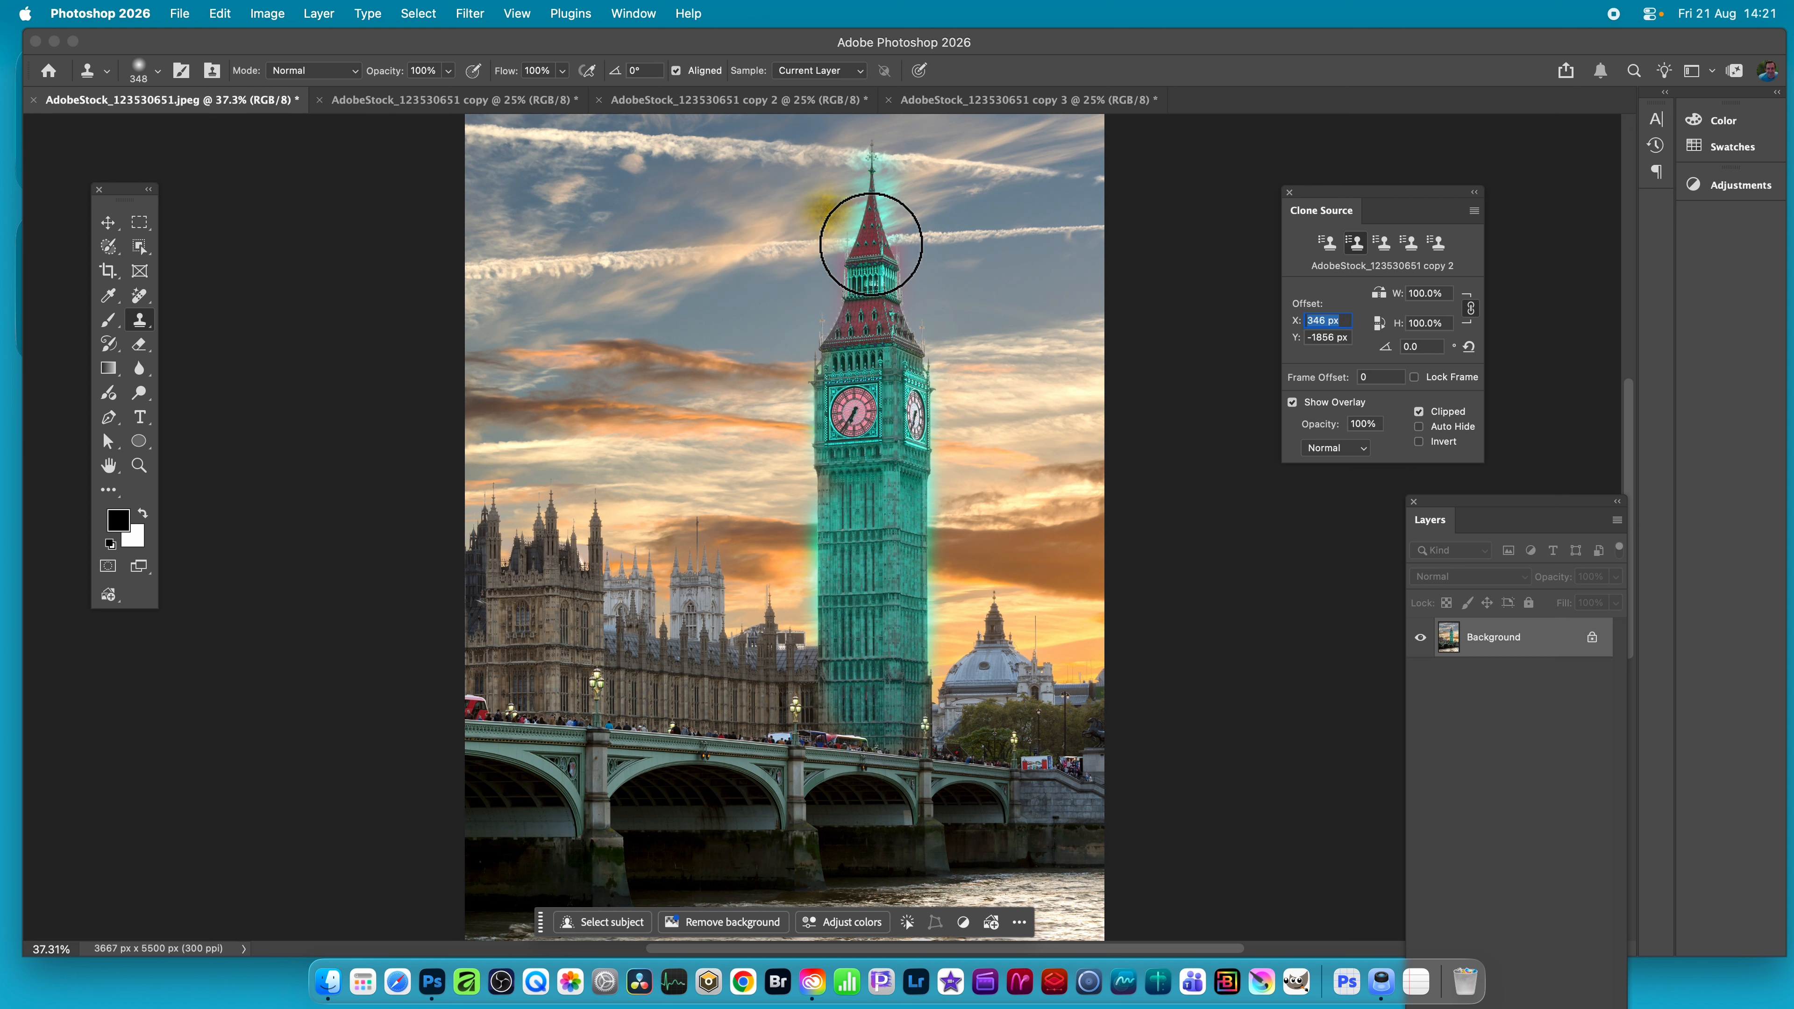
mouse_move(866, 257)
mouse_down()
mouse_move(865, 478)
mouse_move(880, 323)
mouse_move(892, 339)
mouse_move(871, 489)
mouse_move(817, 498)
mouse_move(839, 423)
mouse_move(854, 446)
mouse_move(851, 357)
mouse_up()
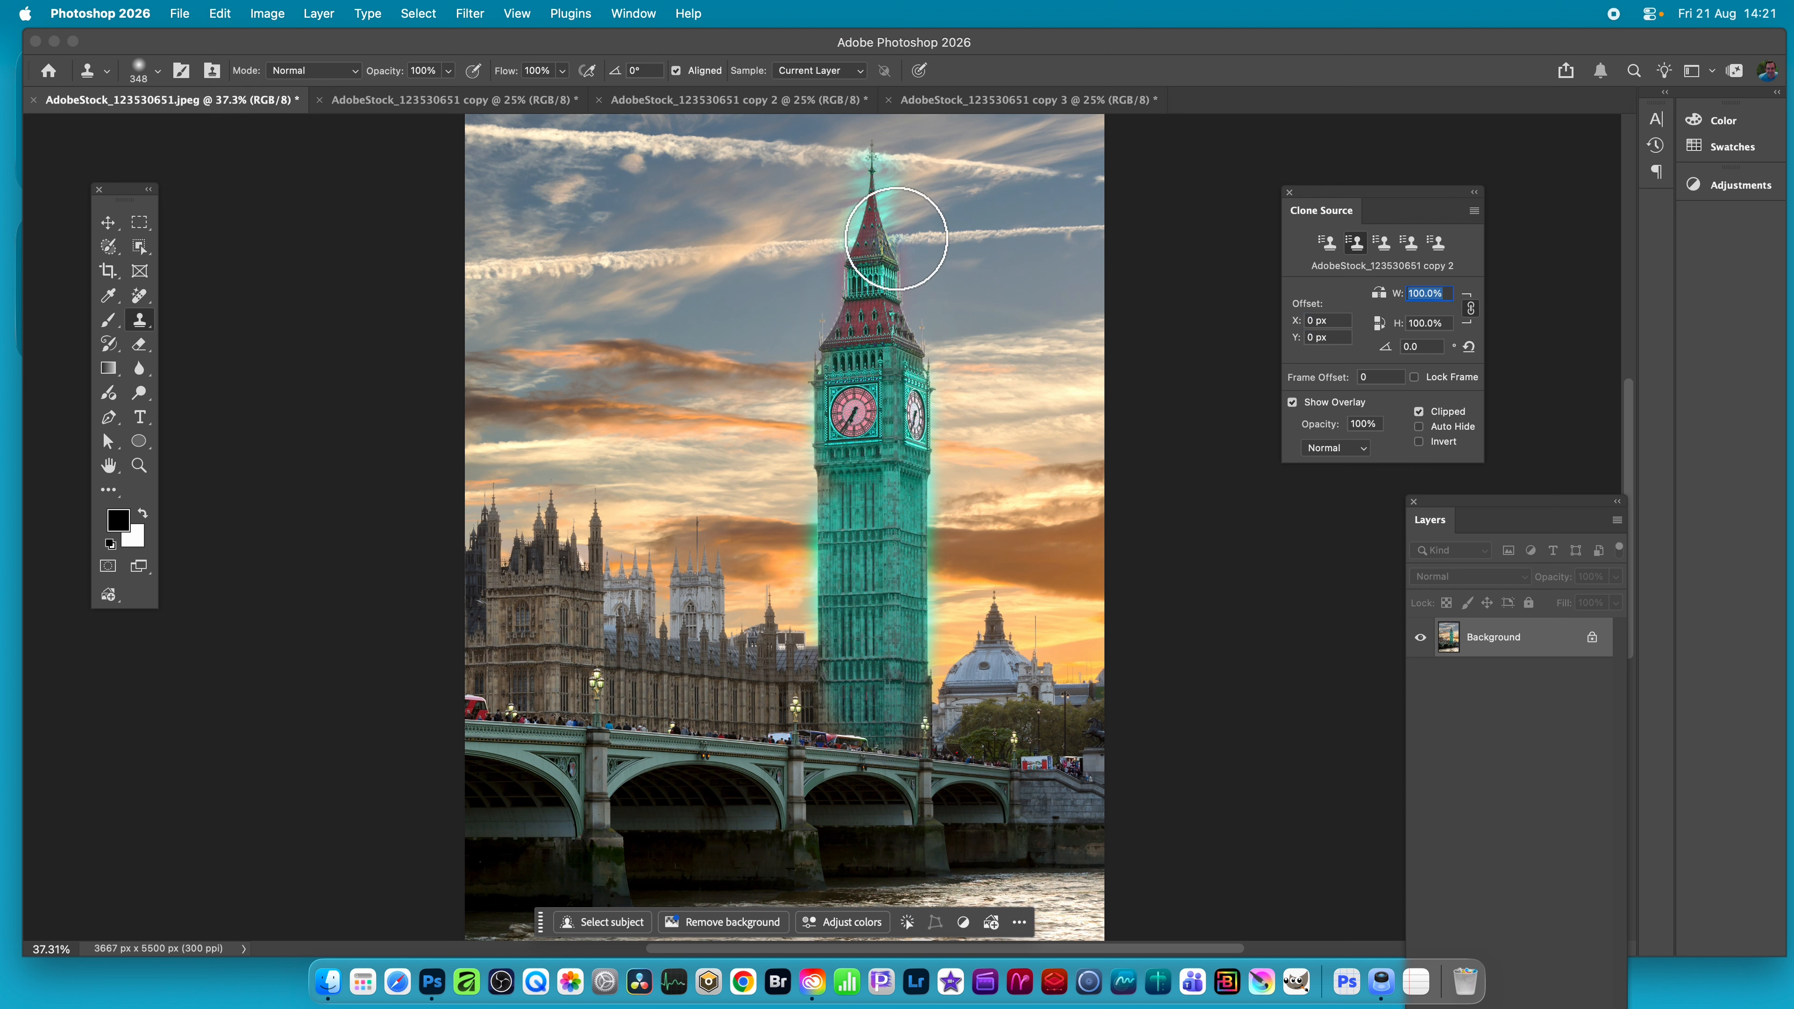
Step: Undo a trial stroke of copy 2's effect on the tower and clone that effect over the palace, dome and trees instead
mouse_move(897, 232)
mouse_down()
mouse_move(873, 200)
mouse_move(871, 396)
mouse_move(841, 381)
mouse_move(883, 480)
mouse_move(888, 412)
mouse_move(829, 540)
mouse_move(879, 649)
mouse_move(845, 601)
mouse_move(829, 625)
mouse_move(820, 572)
mouse_up()
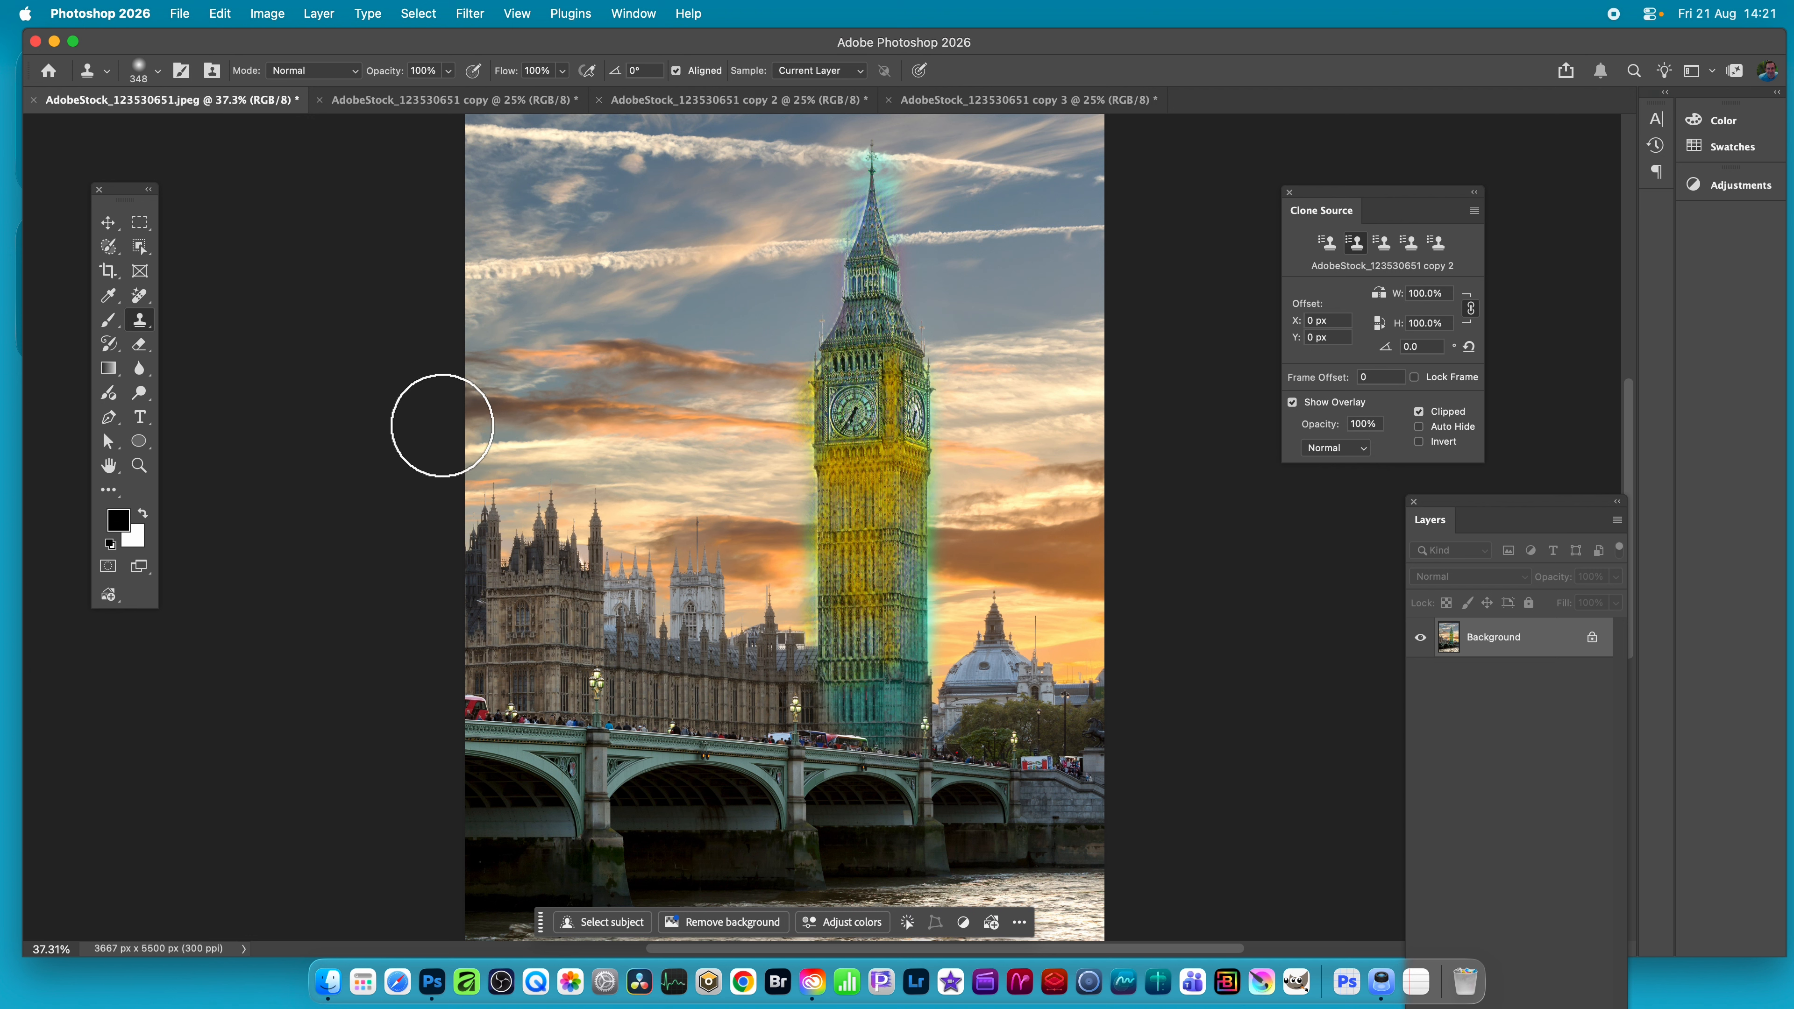
key(super+z)
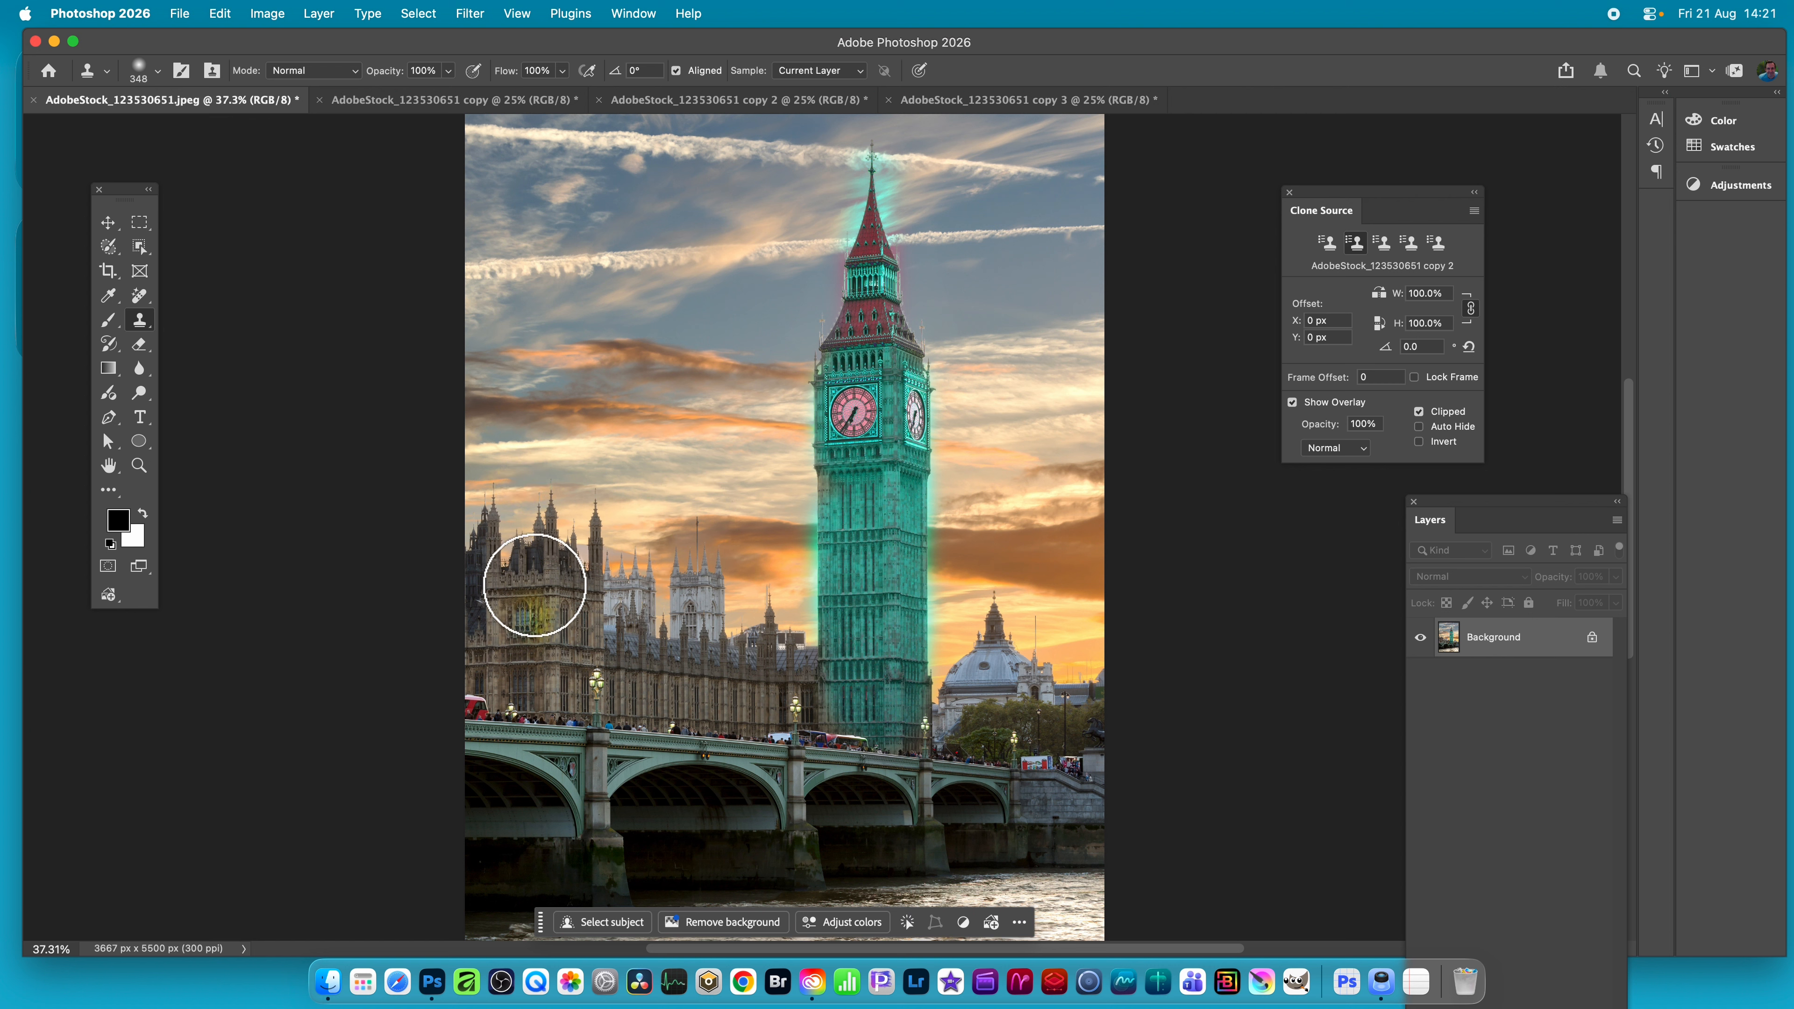
mouse_move(453, 513)
mouse_down()
mouse_move(481, 612)
mouse_move(487, 544)
mouse_move(511, 598)
mouse_move(509, 688)
mouse_move(556, 561)
mouse_move(605, 577)
mouse_move(581, 673)
mouse_move(646, 673)
mouse_move(703, 606)
mouse_move(735, 666)
mouse_move(801, 662)
mouse_move(793, 689)
mouse_move(746, 706)
mouse_move(764, 674)
mouse_move(710, 681)
mouse_up()
mouse_move(996, 671)
mouse_down()
mouse_move(978, 682)
mouse_move(962, 657)
mouse_move(1001, 643)
mouse_move(1027, 719)
mouse_move(1050, 681)
mouse_move(1089, 713)
mouse_move(1024, 696)
mouse_move(1022, 613)
mouse_move(1025, 673)
mouse_move(981, 629)
mouse_up()
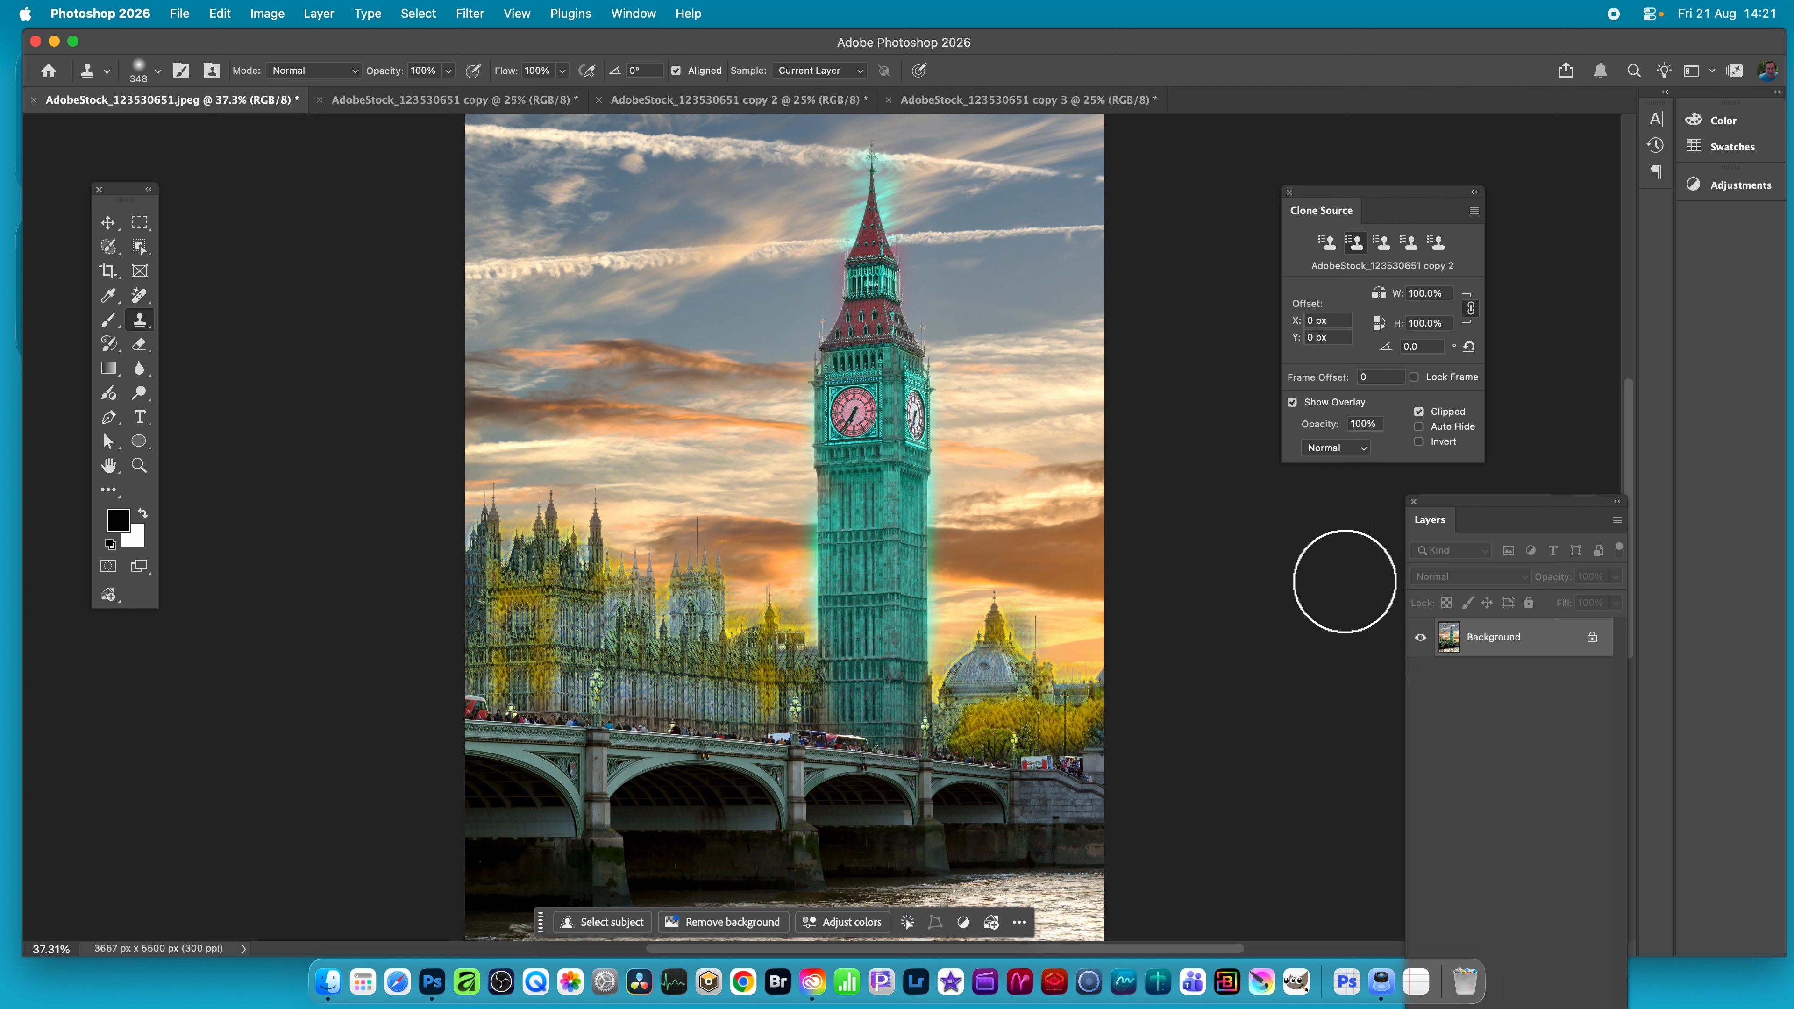
Step: Try cloning copy 2's effect over the clock tower with a Hard Round brush and undo the stroke
click(157, 71)
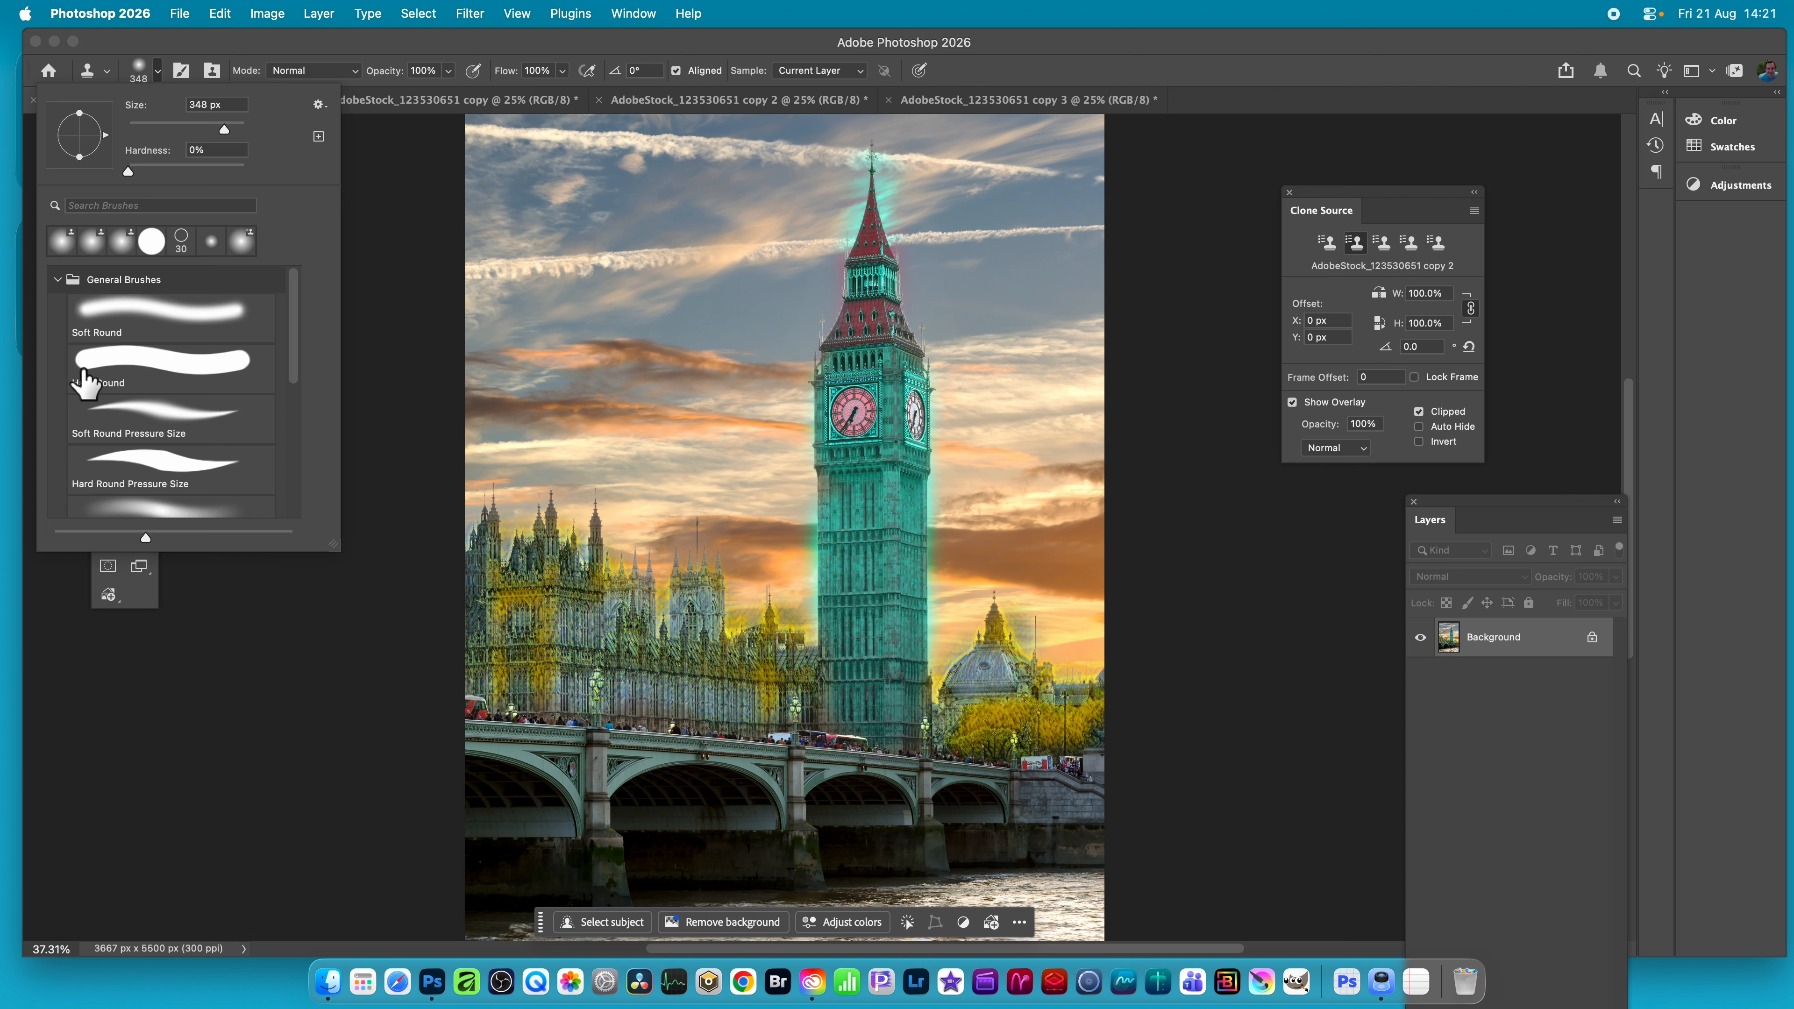
click(130, 376)
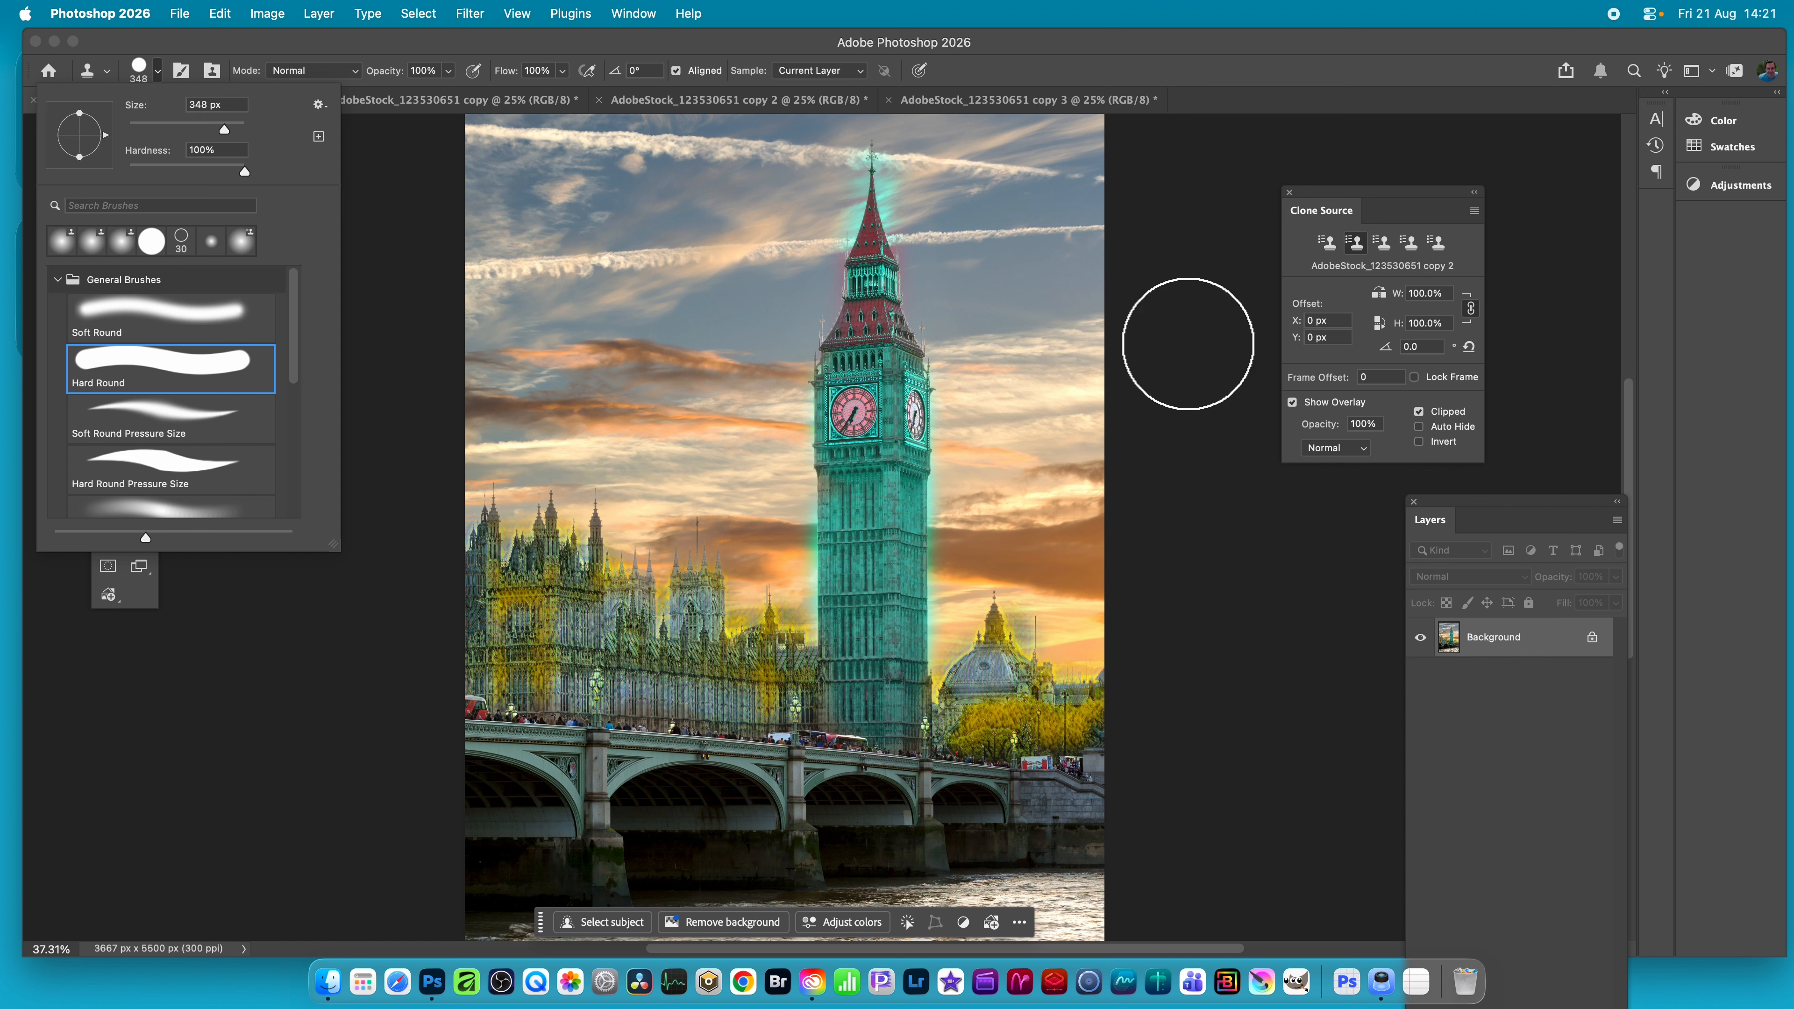
mouse_move(876, 387)
mouse_down()
mouse_move(888, 440)
mouse_move(848, 421)
mouse_move(853, 444)
mouse_up()
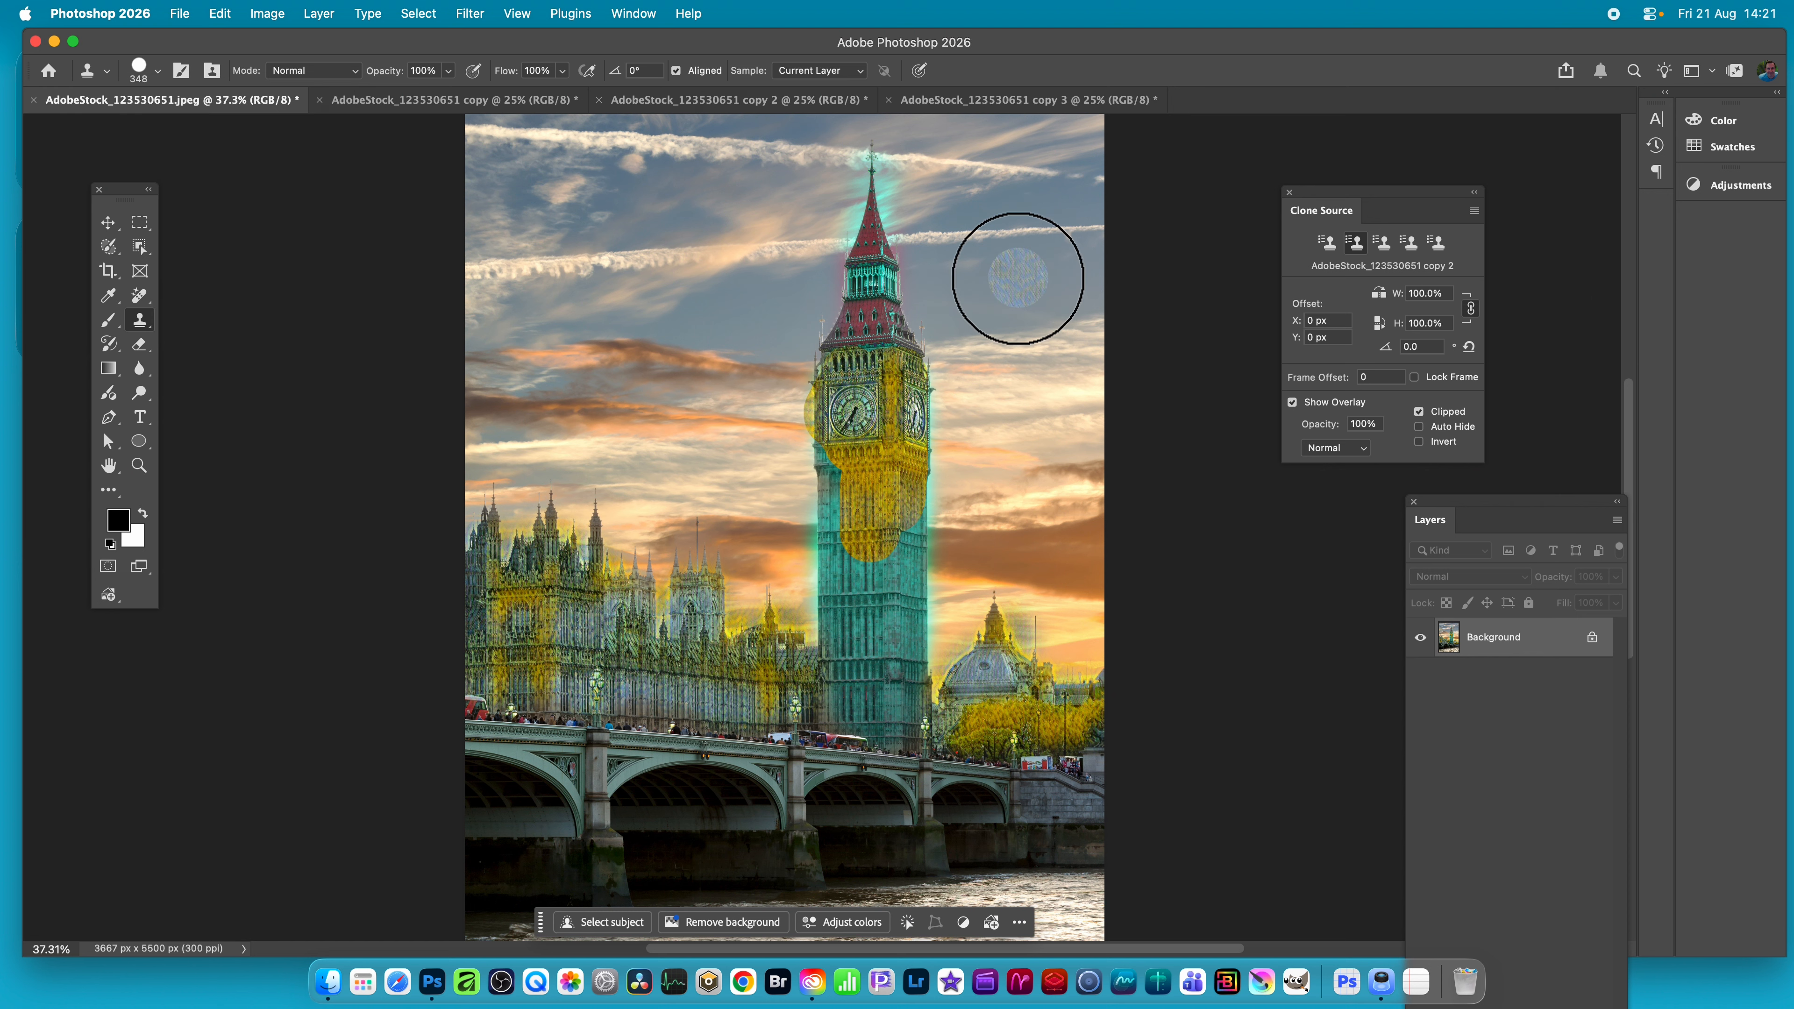
key(super+z)
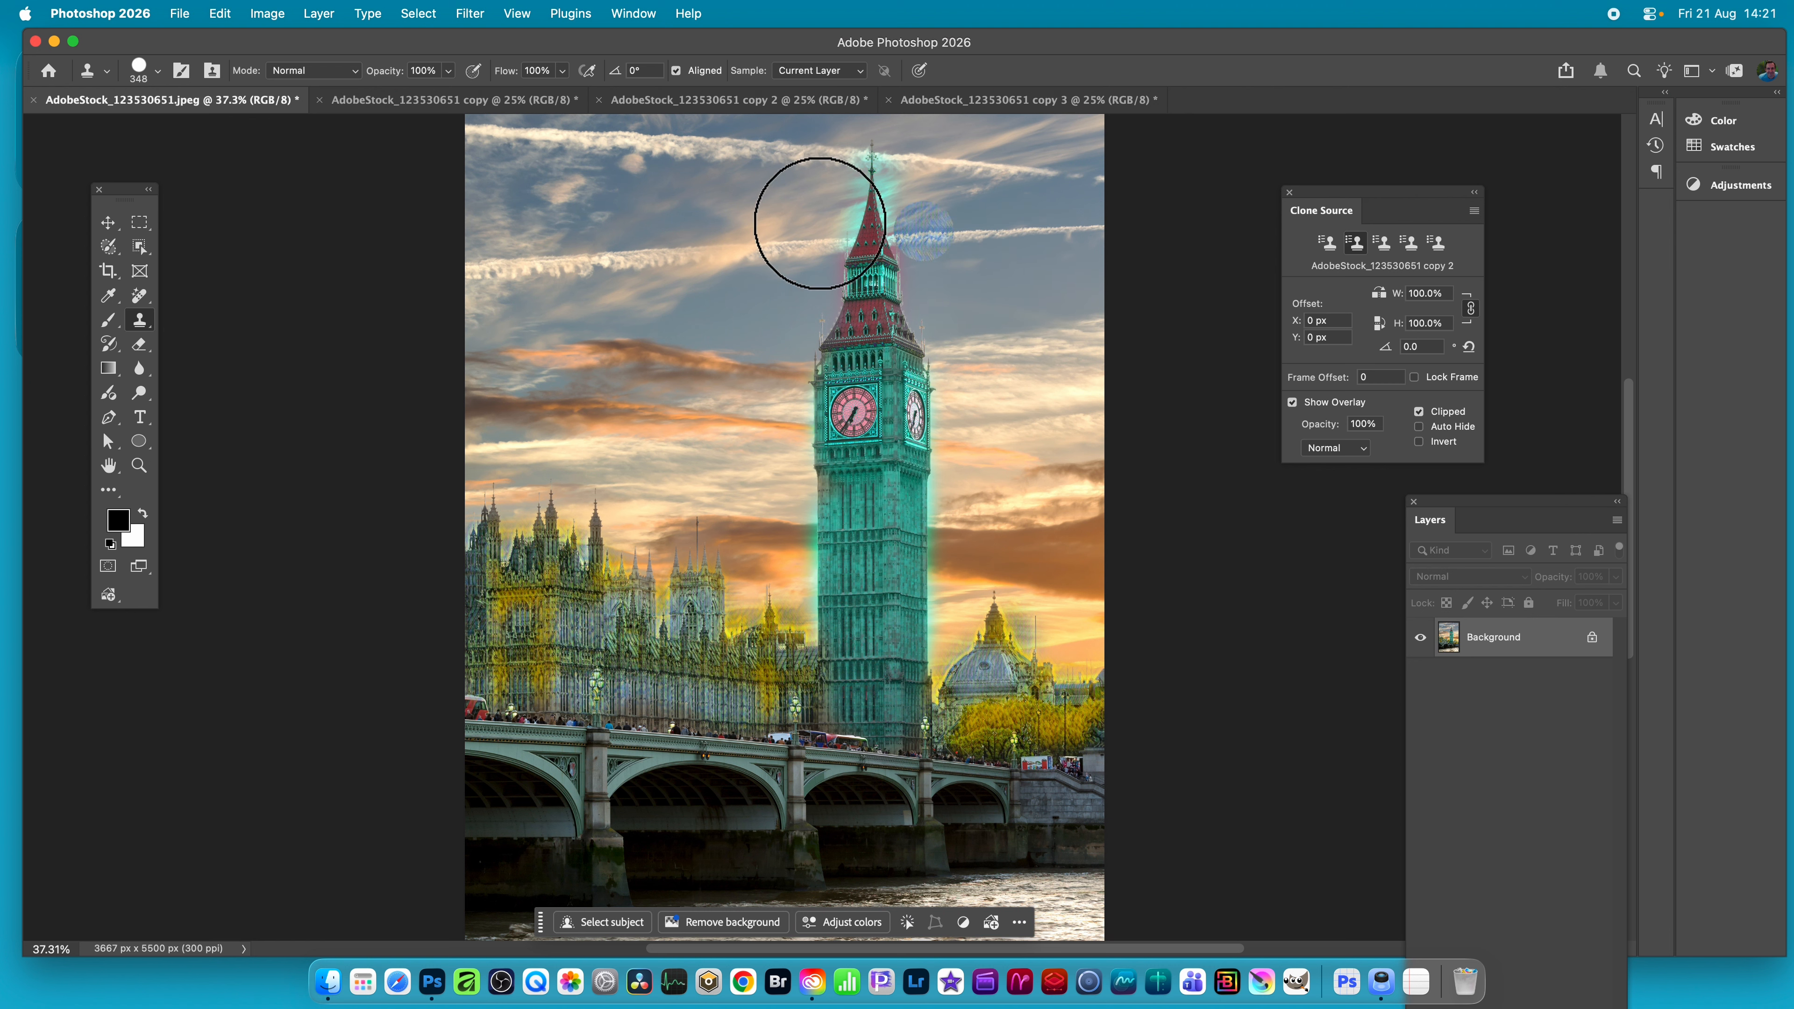
Step: Check the blurred copy 3, return to the original, and choose the third clone source with a Soft Round brush
click(1031, 103)
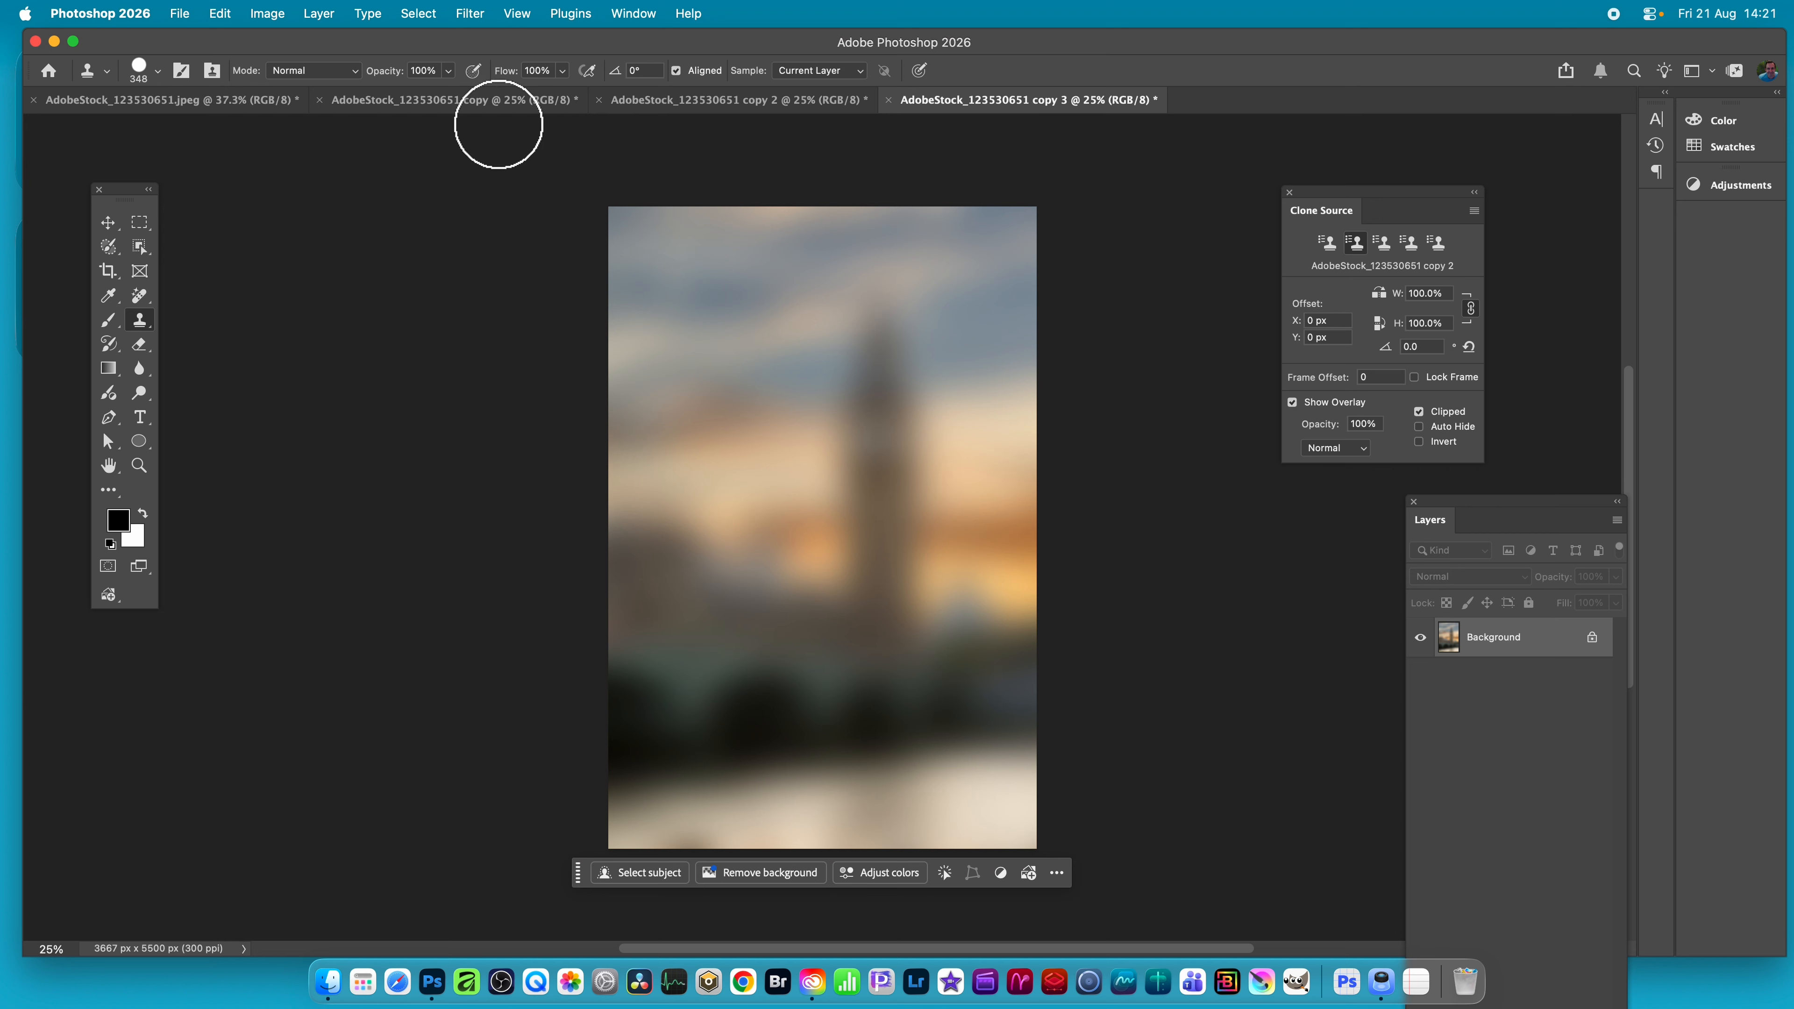
click(244, 100)
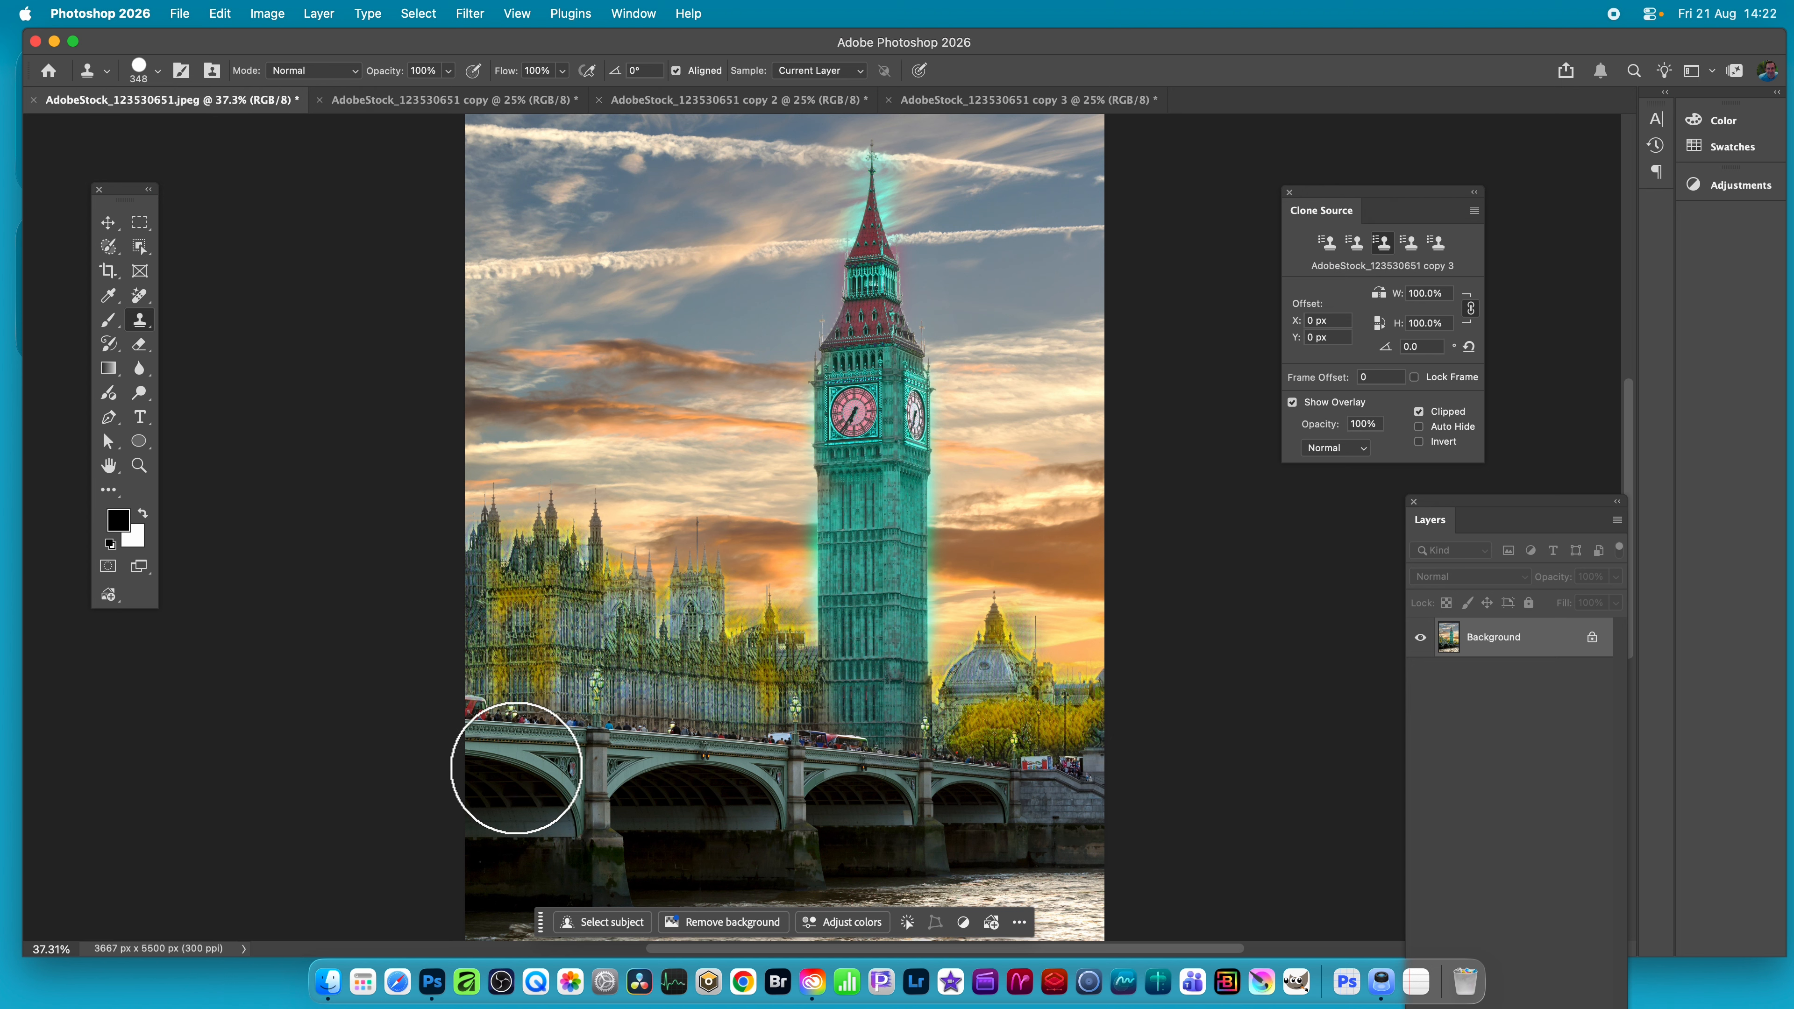
click(157, 71)
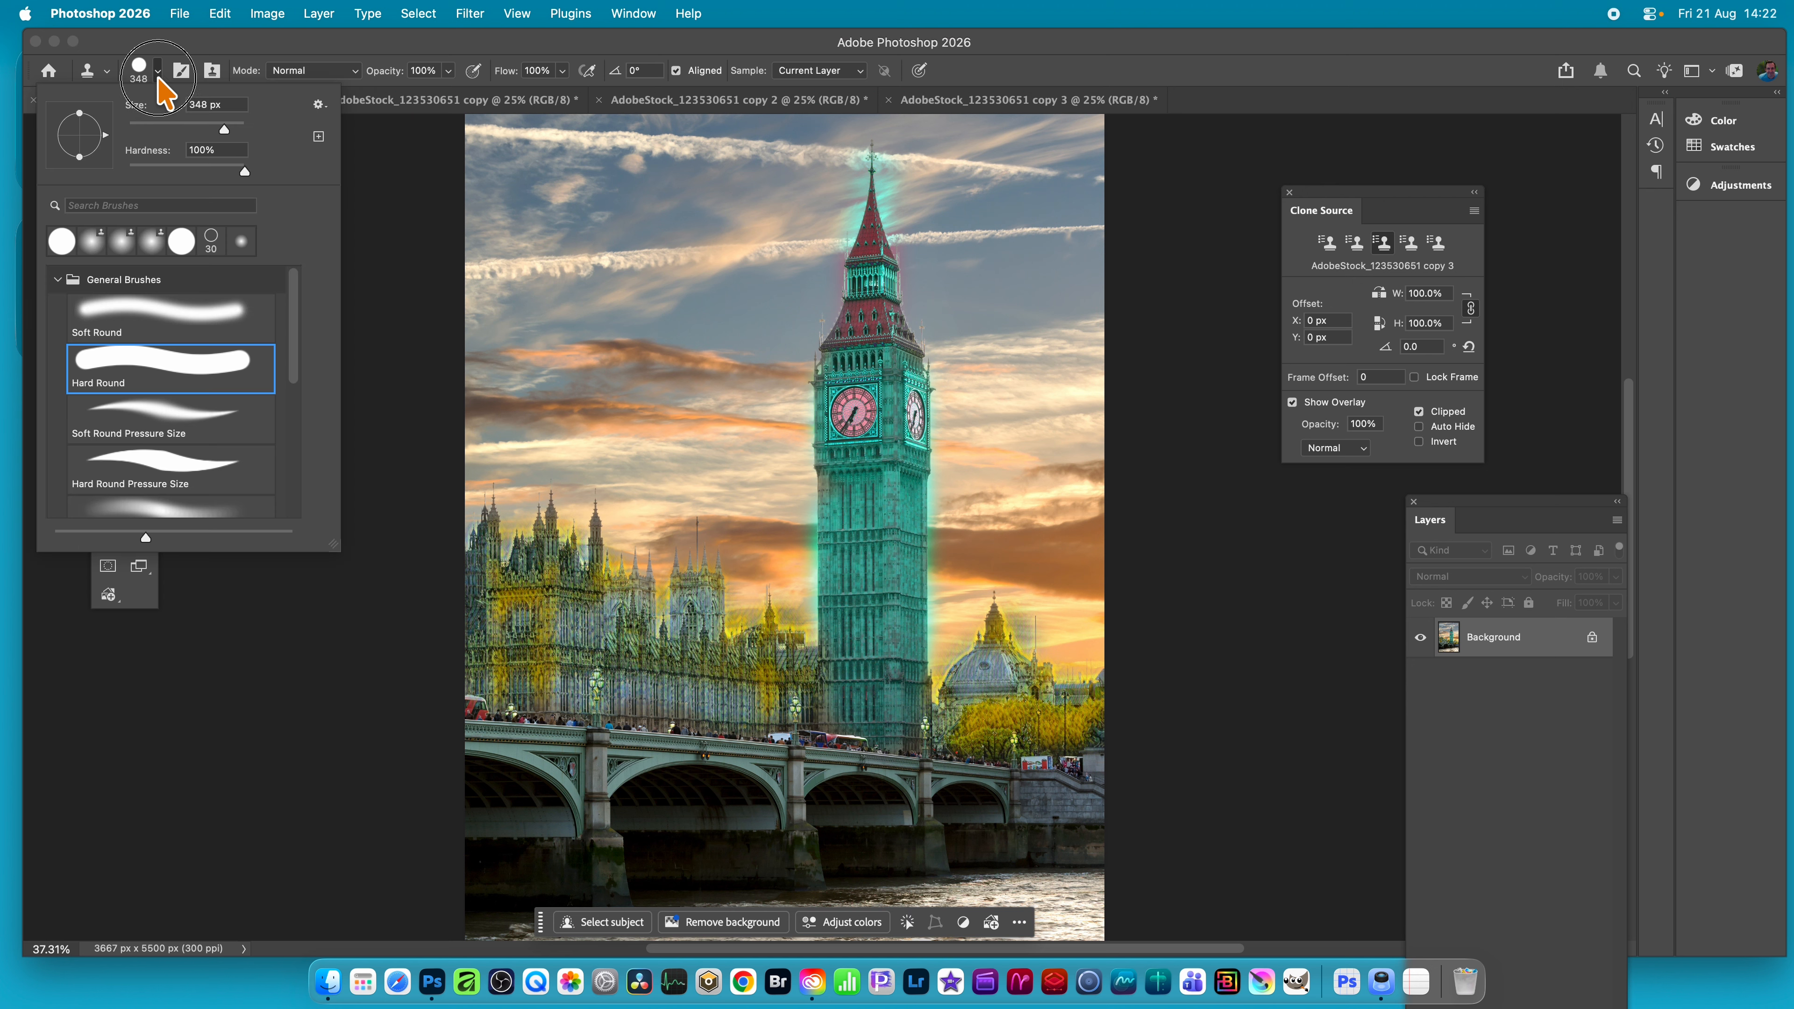
click(170, 332)
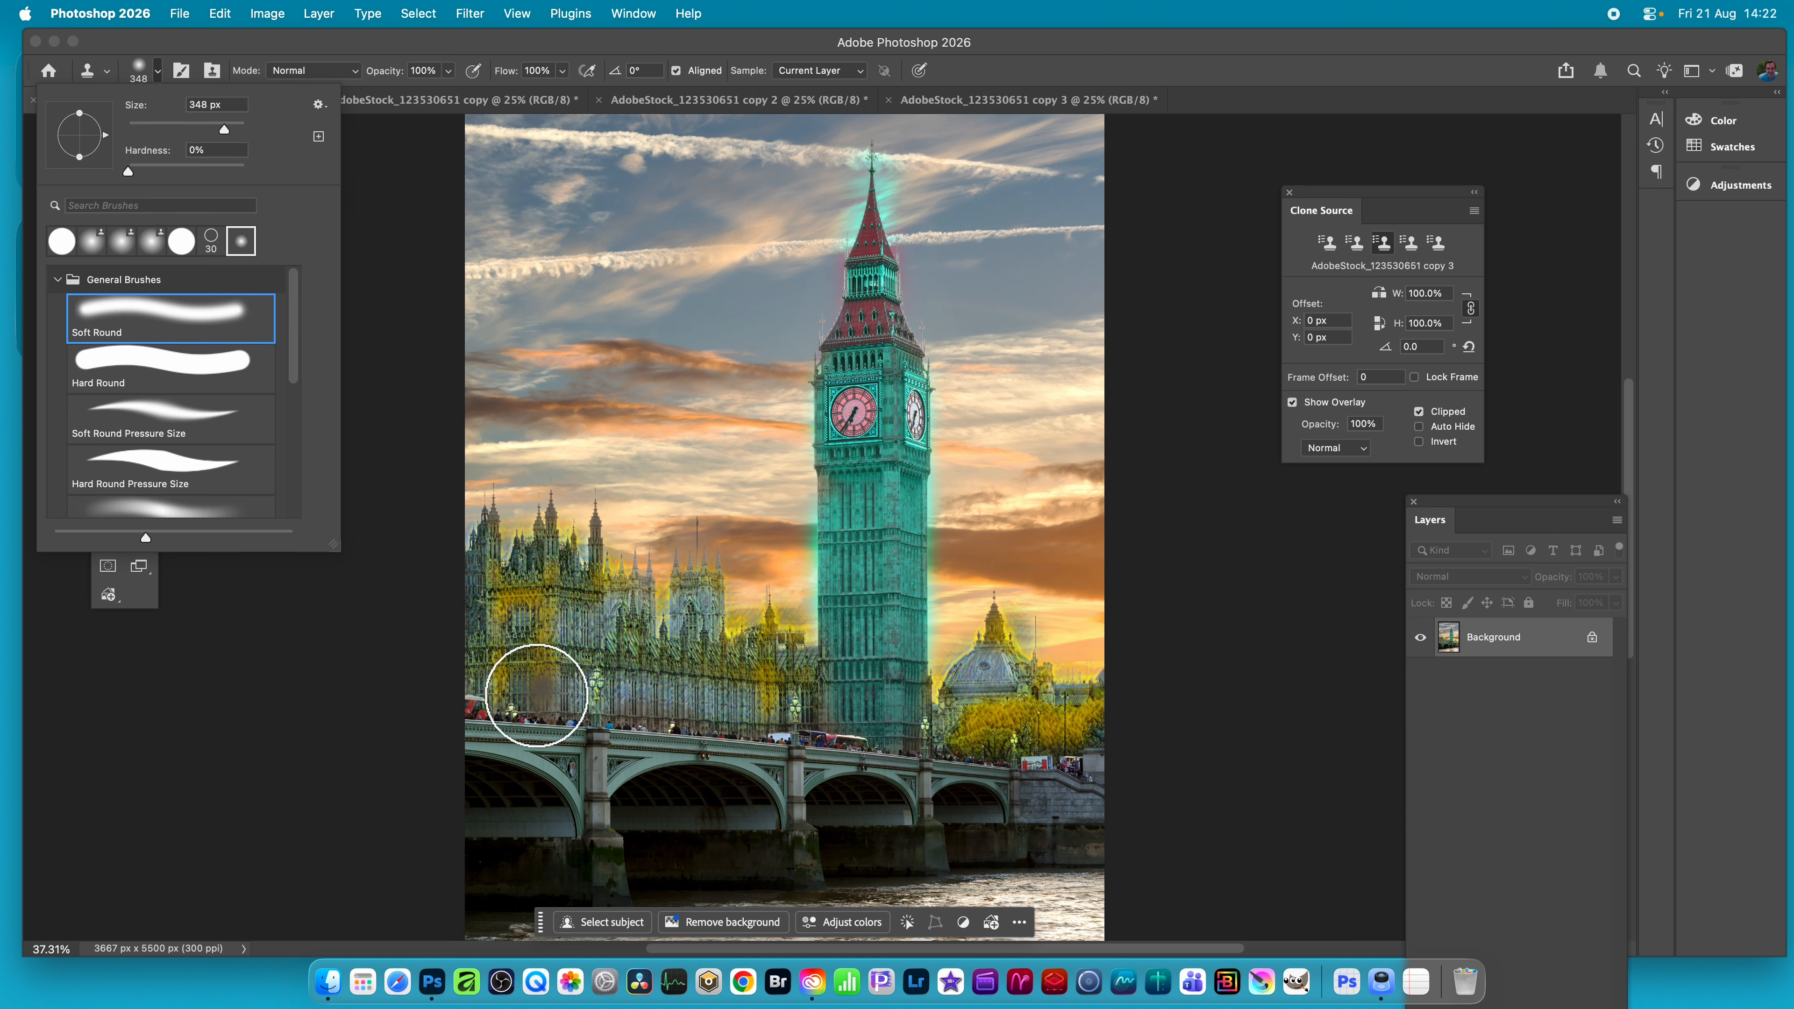
Step: Clone the blurred copy 3 over the bridge and along the photo's left and right edges
mouse_move(478, 738)
mouse_down()
mouse_move(560, 763)
mouse_move(512, 767)
mouse_move(665, 779)
mouse_move(530, 819)
mouse_move(523, 779)
mouse_move(468, 796)
mouse_move(588, 796)
mouse_move(600, 819)
mouse_move(612, 771)
mouse_move(840, 781)
mouse_move(782, 790)
mouse_move(787, 818)
mouse_move(810, 778)
mouse_move(999, 785)
mouse_move(925, 791)
mouse_move(911, 828)
mouse_move(927, 845)
mouse_move(923, 812)
mouse_move(703, 788)
mouse_move(817, 806)
mouse_move(1052, 792)
mouse_move(953, 803)
mouse_move(845, 767)
mouse_move(607, 742)
mouse_up()
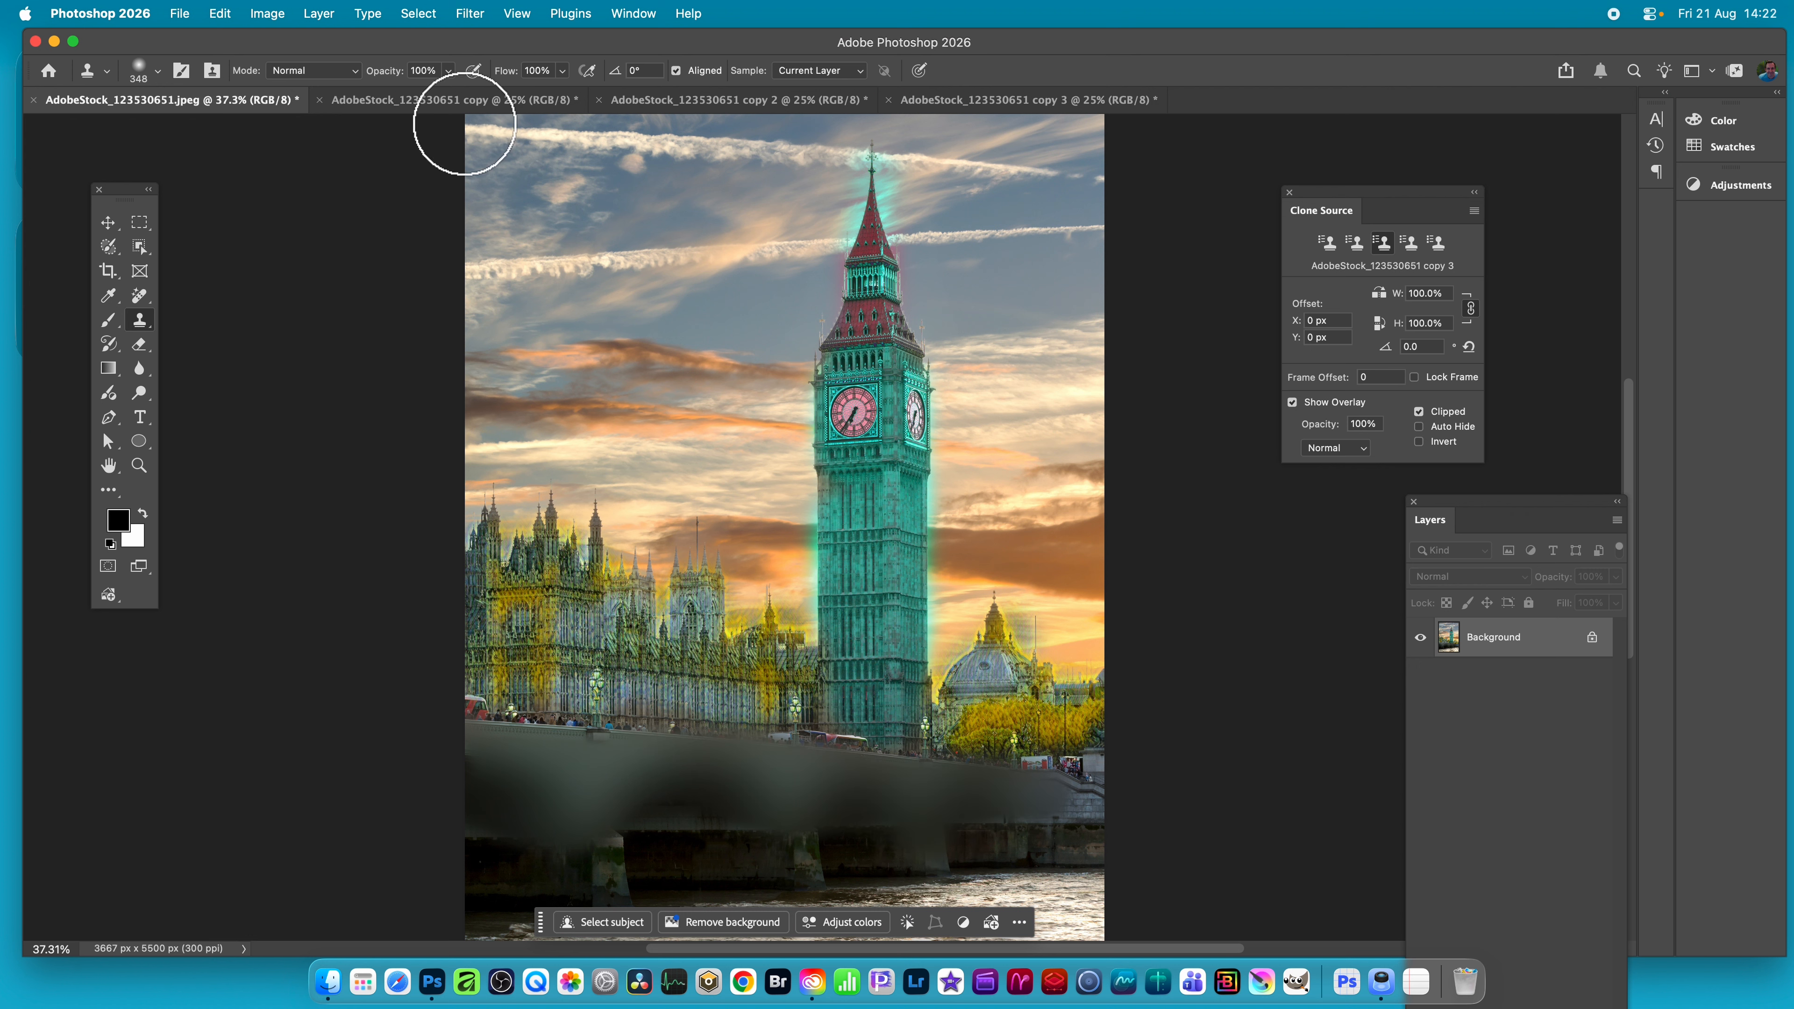
mouse_move(464, 248)
mouse_down()
mouse_move(453, 820)
mouse_move(481, 605)
mouse_move(460, 217)
mouse_move(481, 132)
mouse_up()
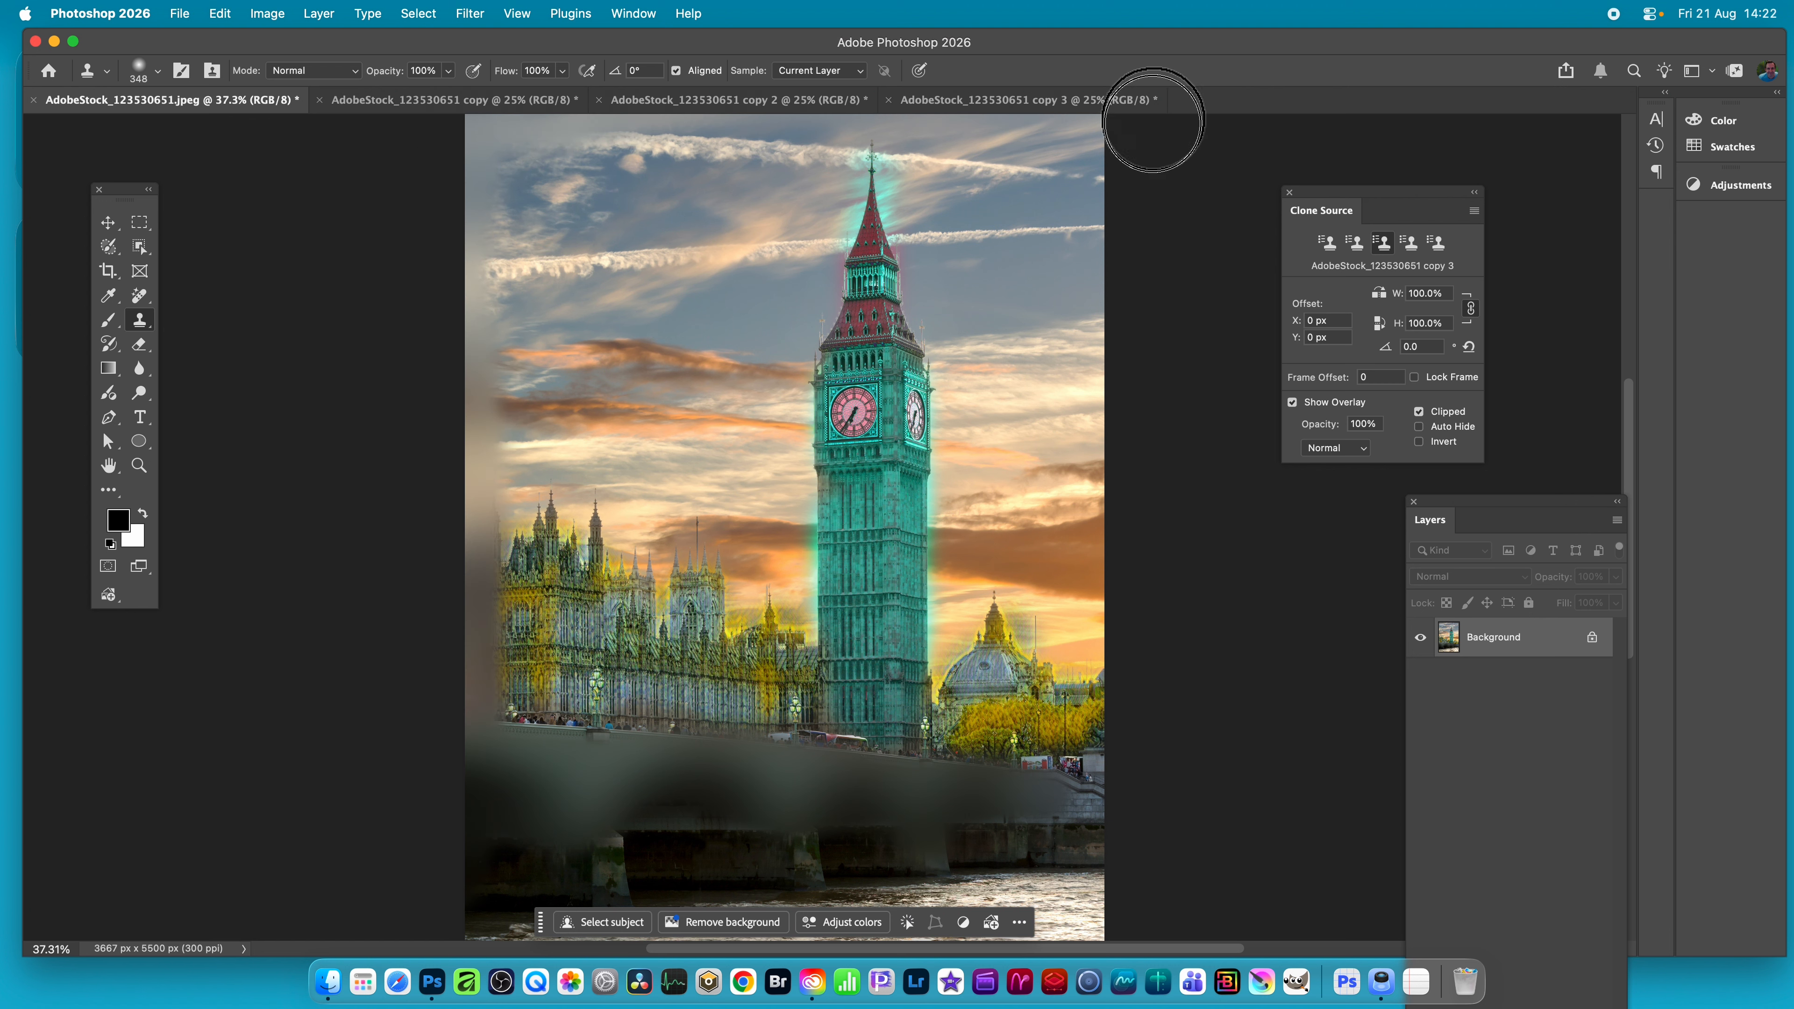
mouse_move(1105, 481)
mouse_down()
mouse_move(1096, 863)
mouse_move(1124, 462)
mouse_move(1105, 147)
mouse_move(1089, 862)
mouse_up()
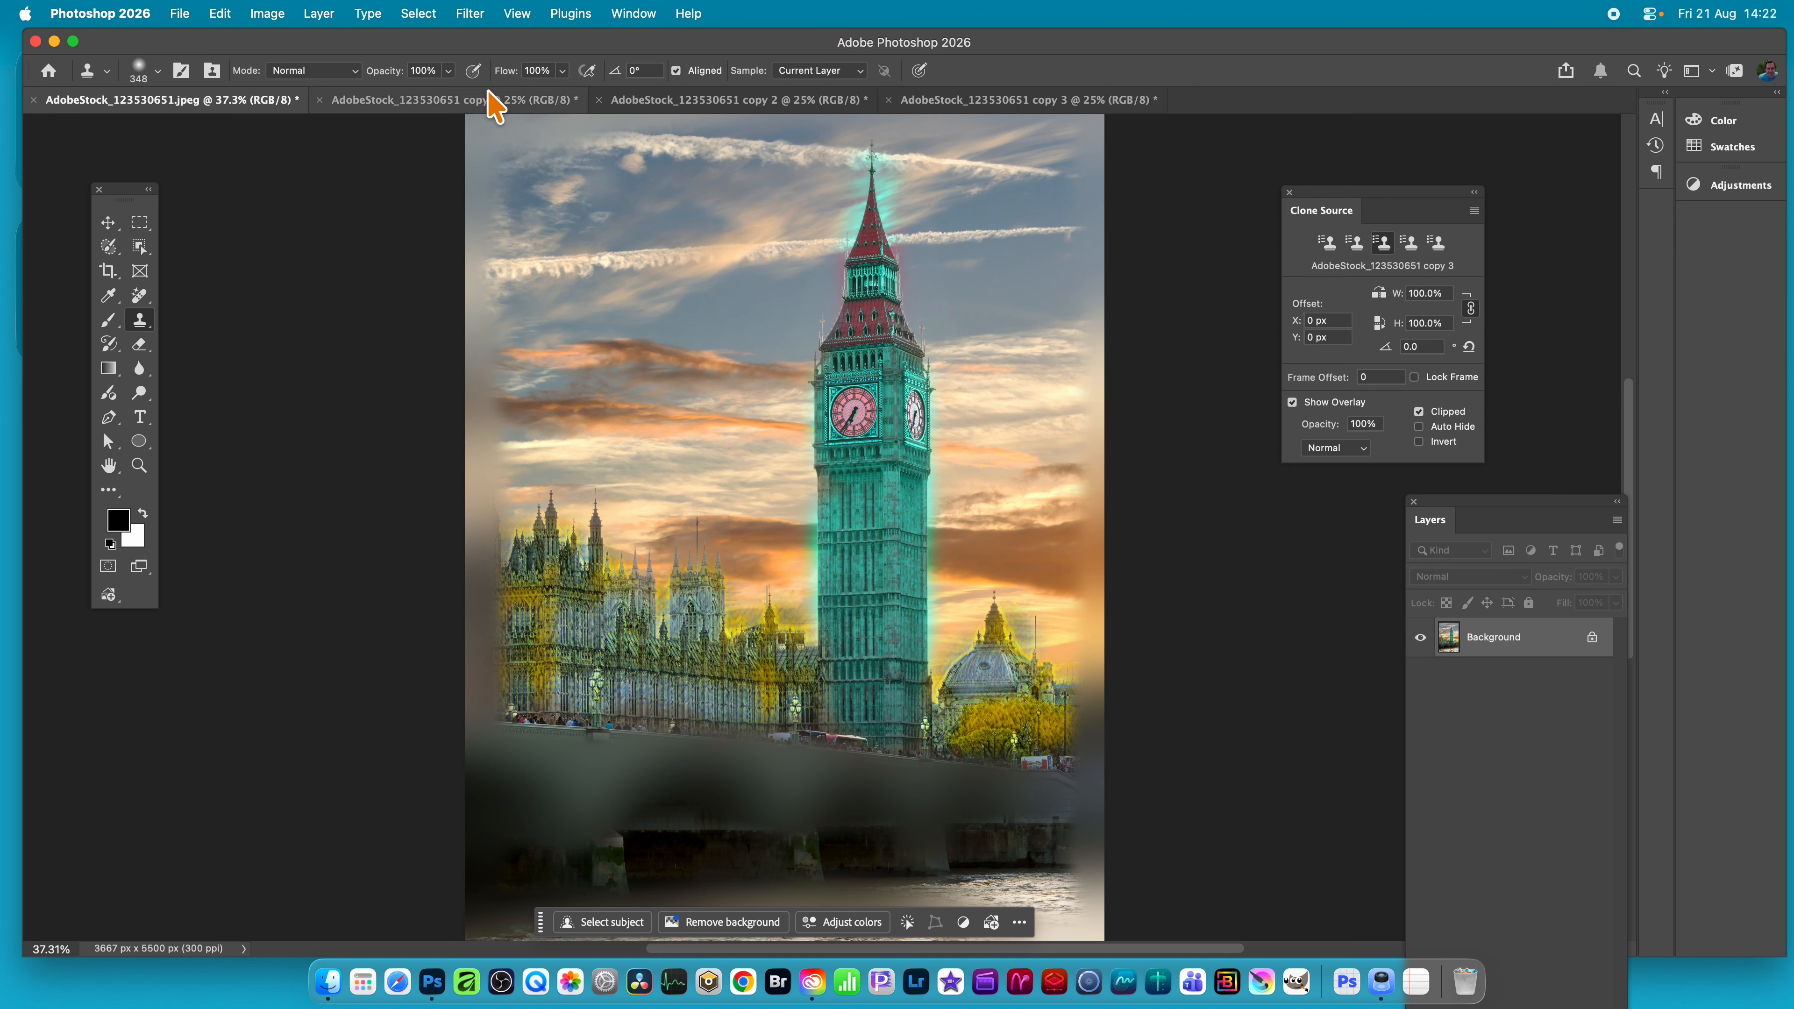
Step: Undo the Hue/Saturation adjustment on the first copy and reapply the recently used Twirl filter to it
click(443, 104)
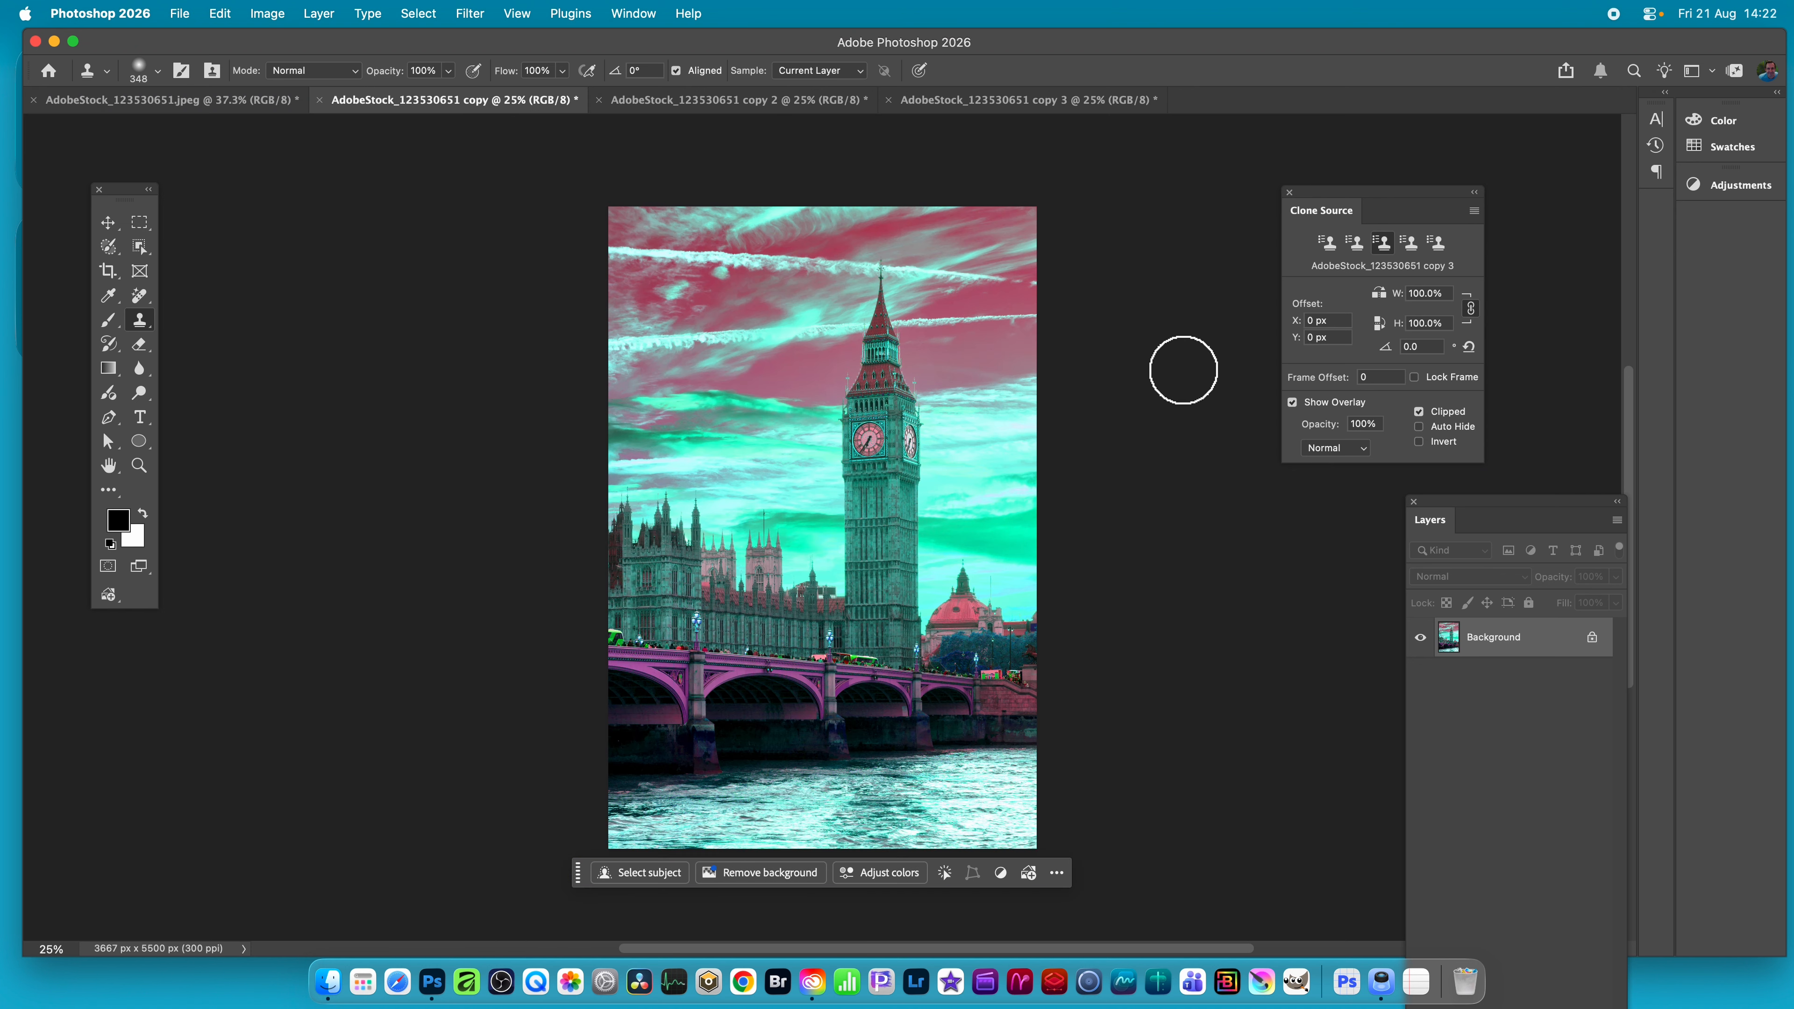
click(189, 106)
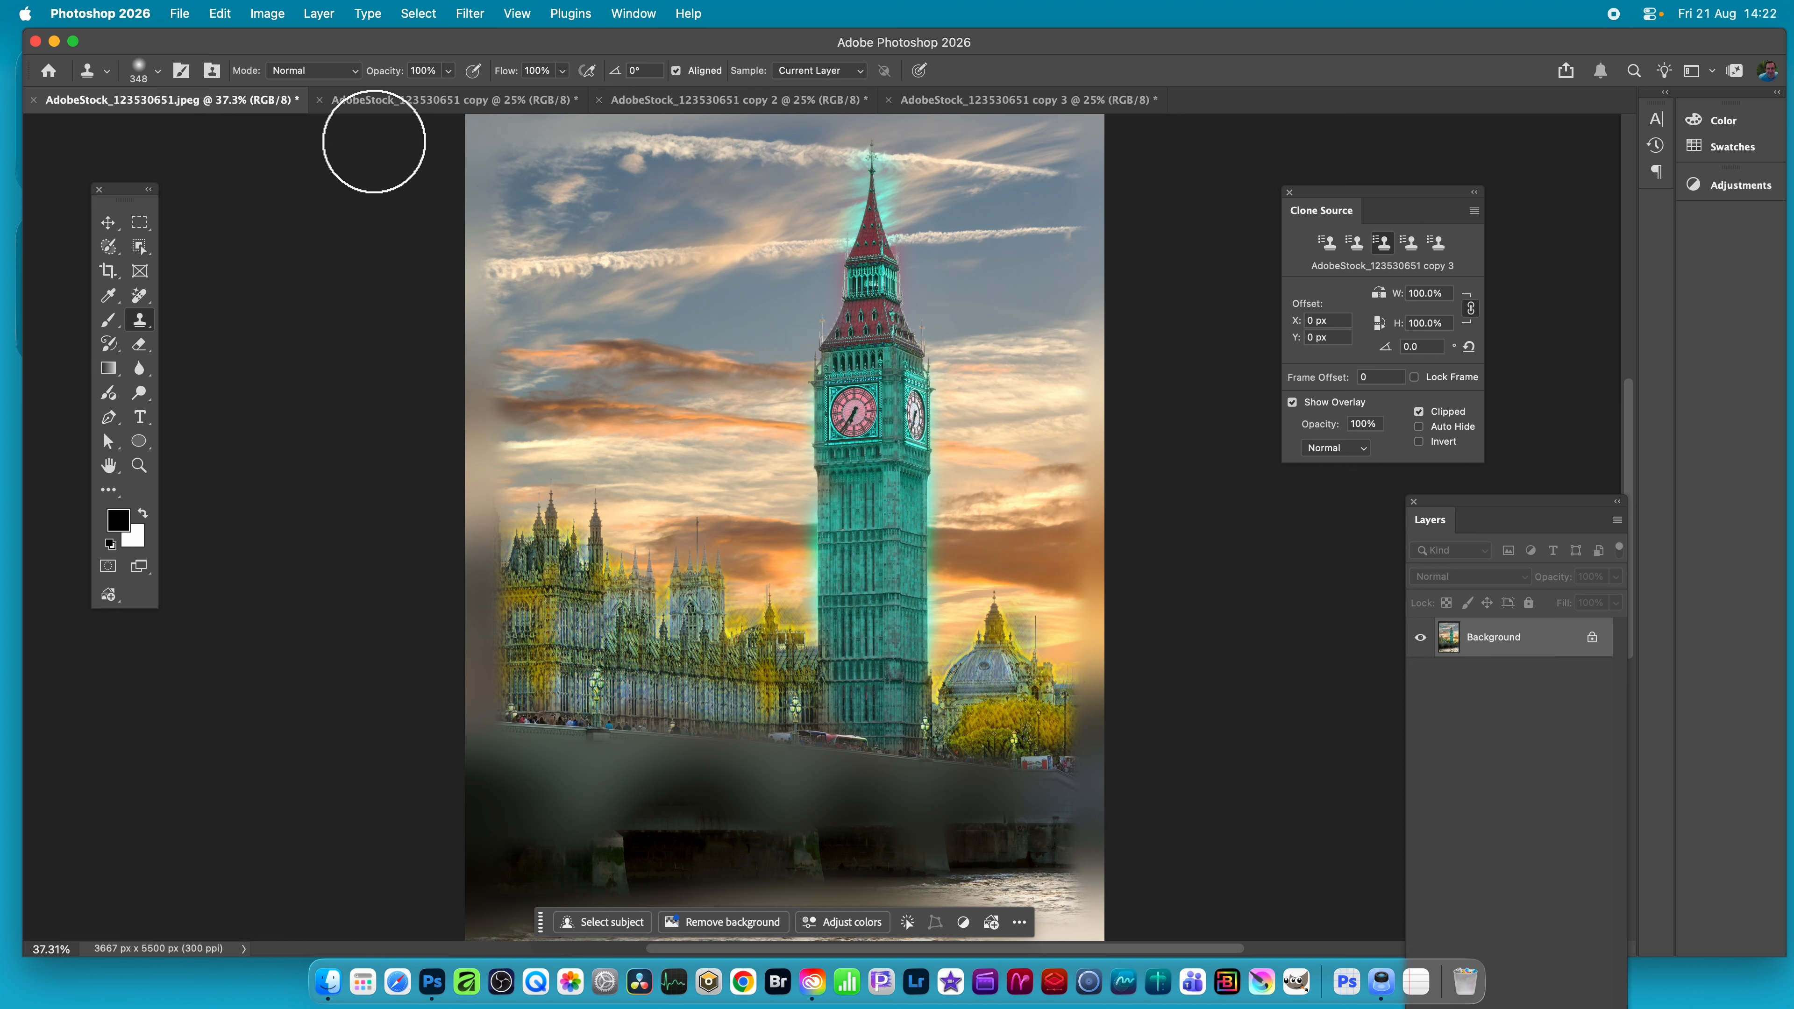
click(428, 106)
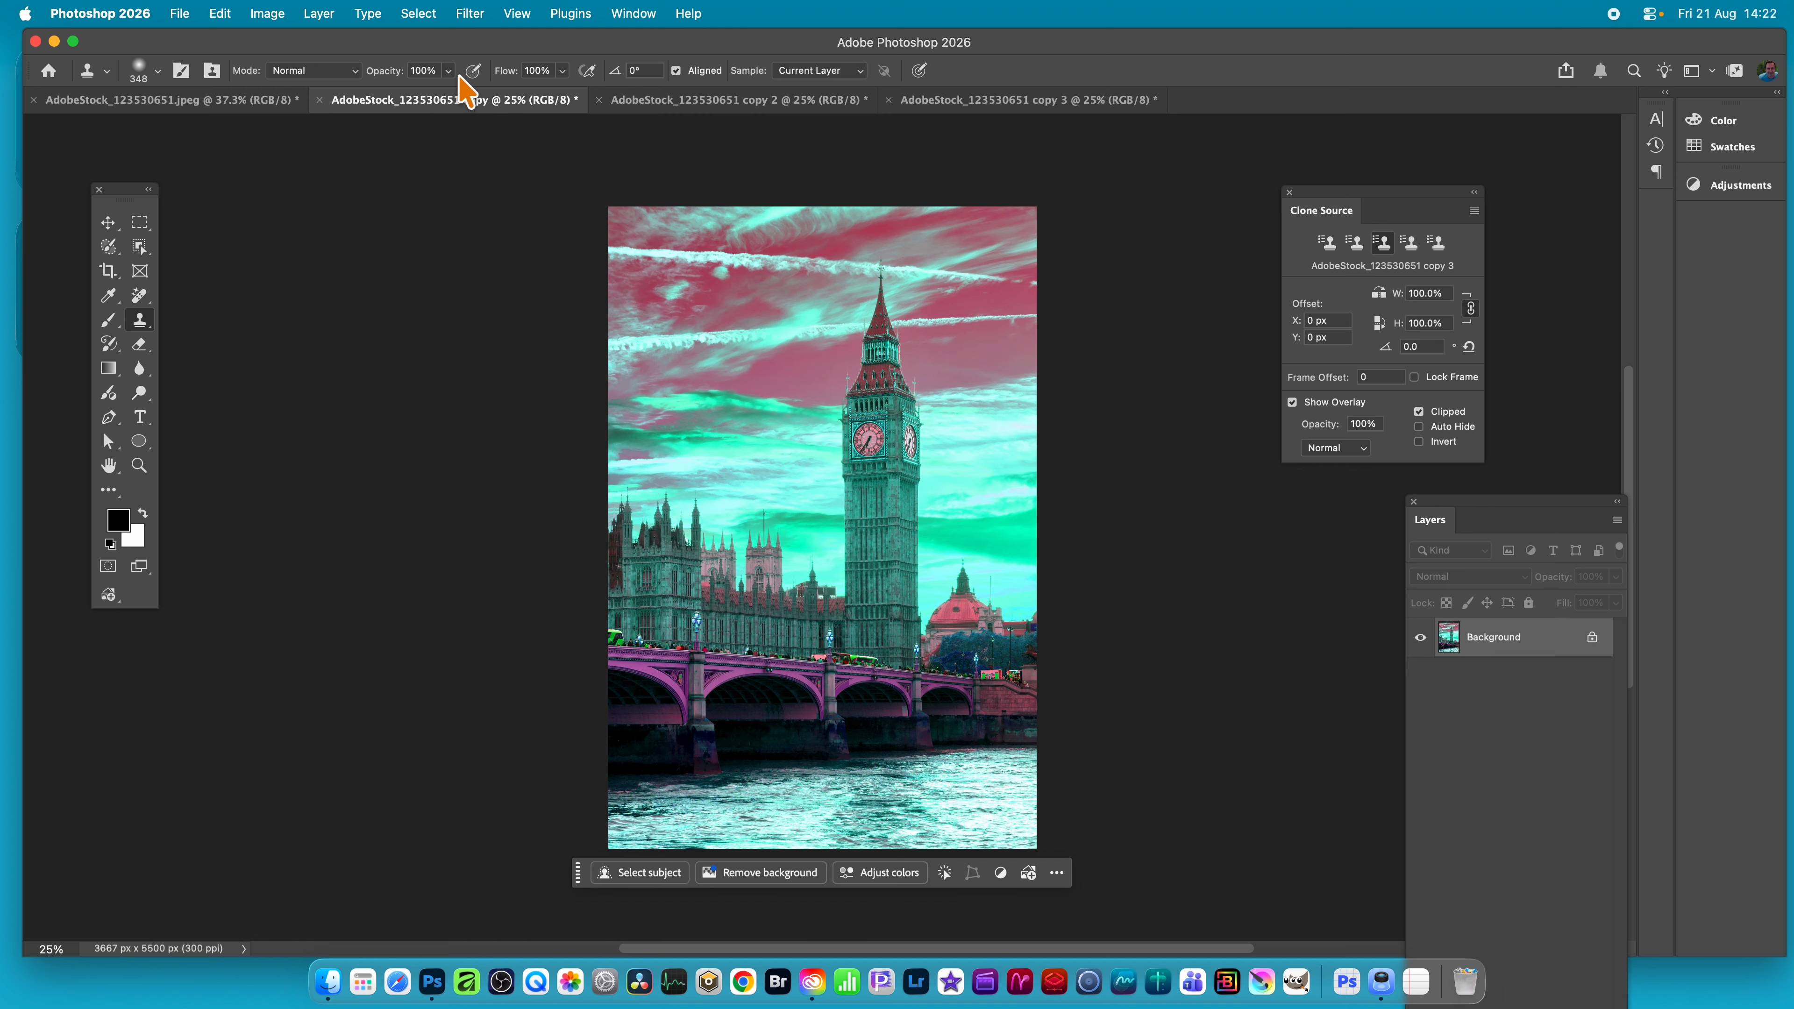
key(super+z)
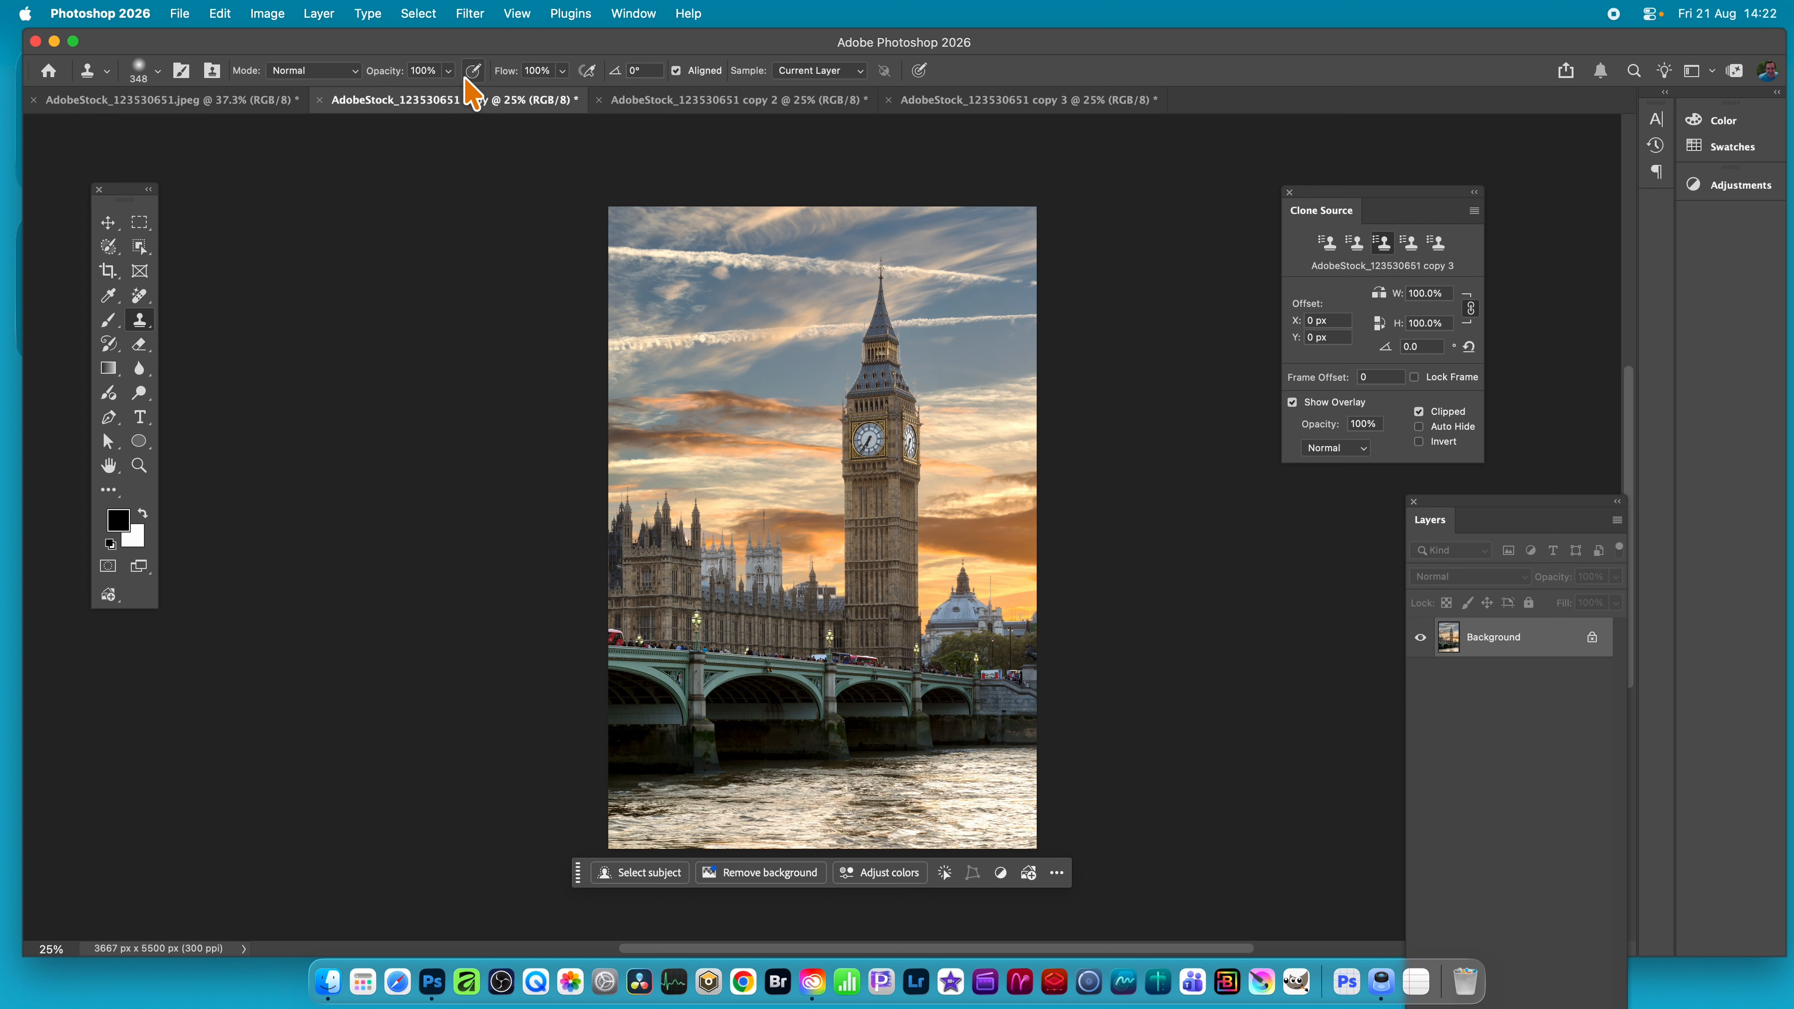
click(458, 13)
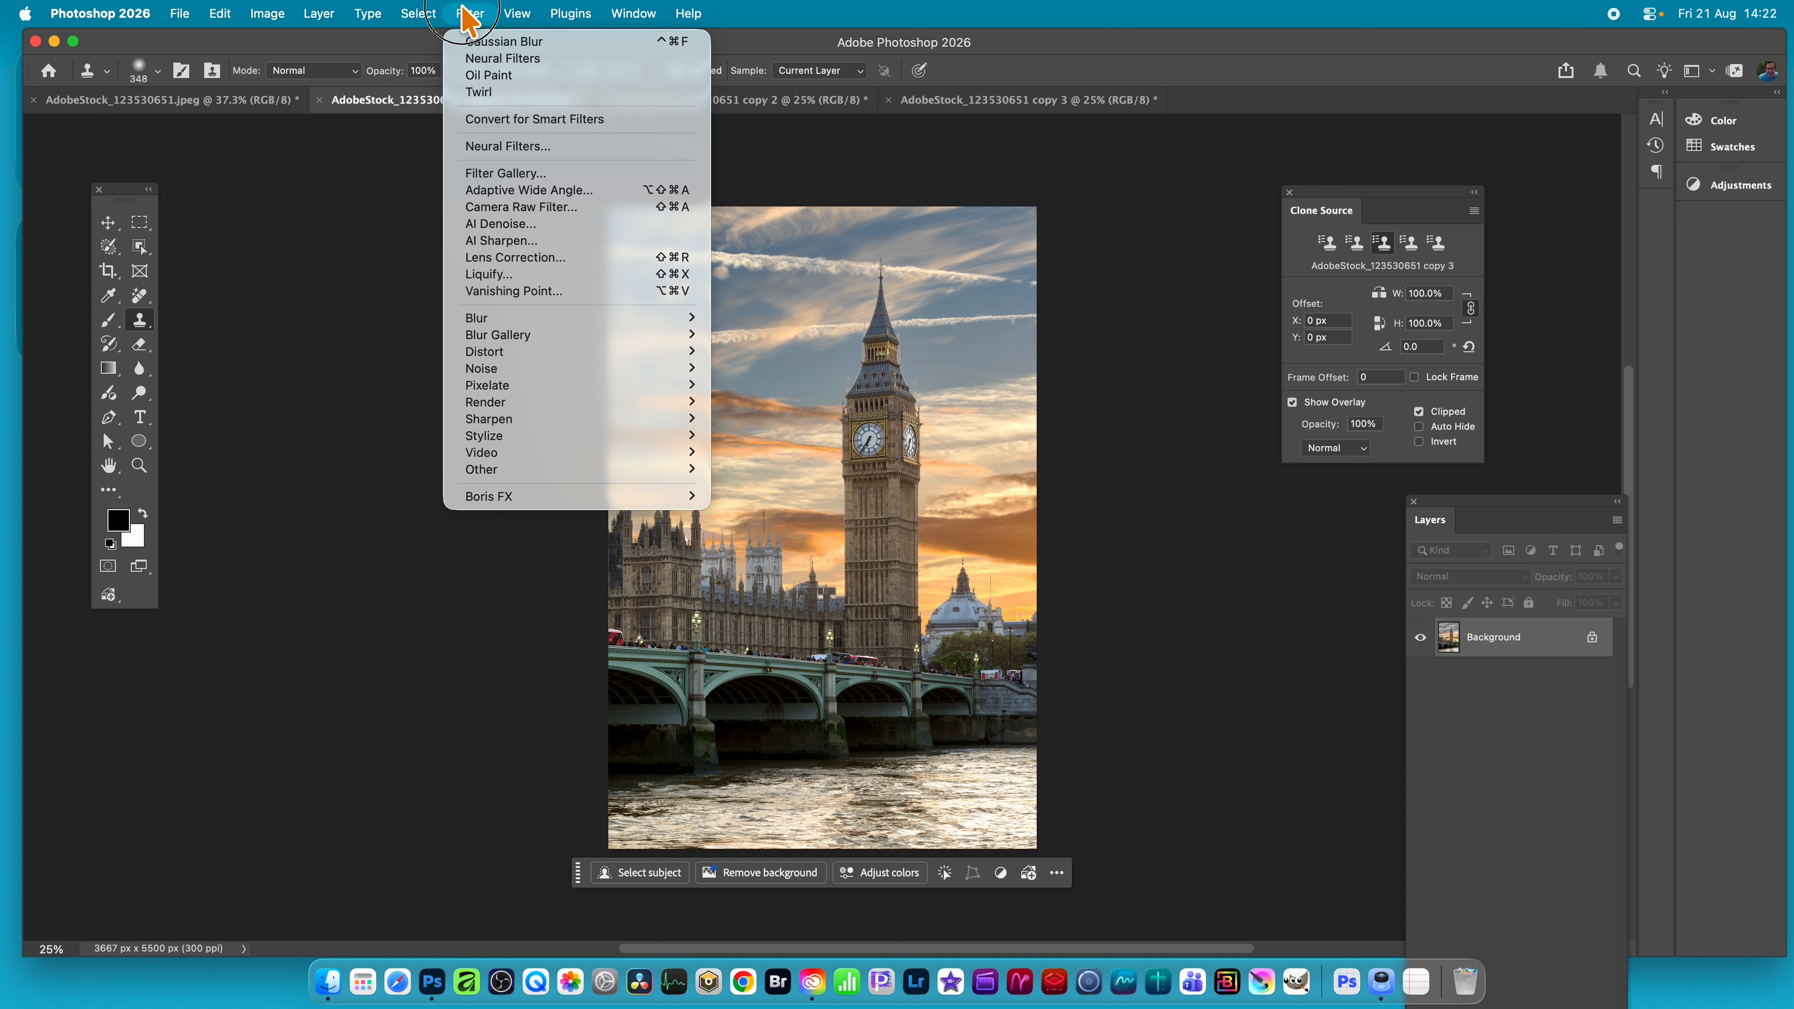
click(500, 93)
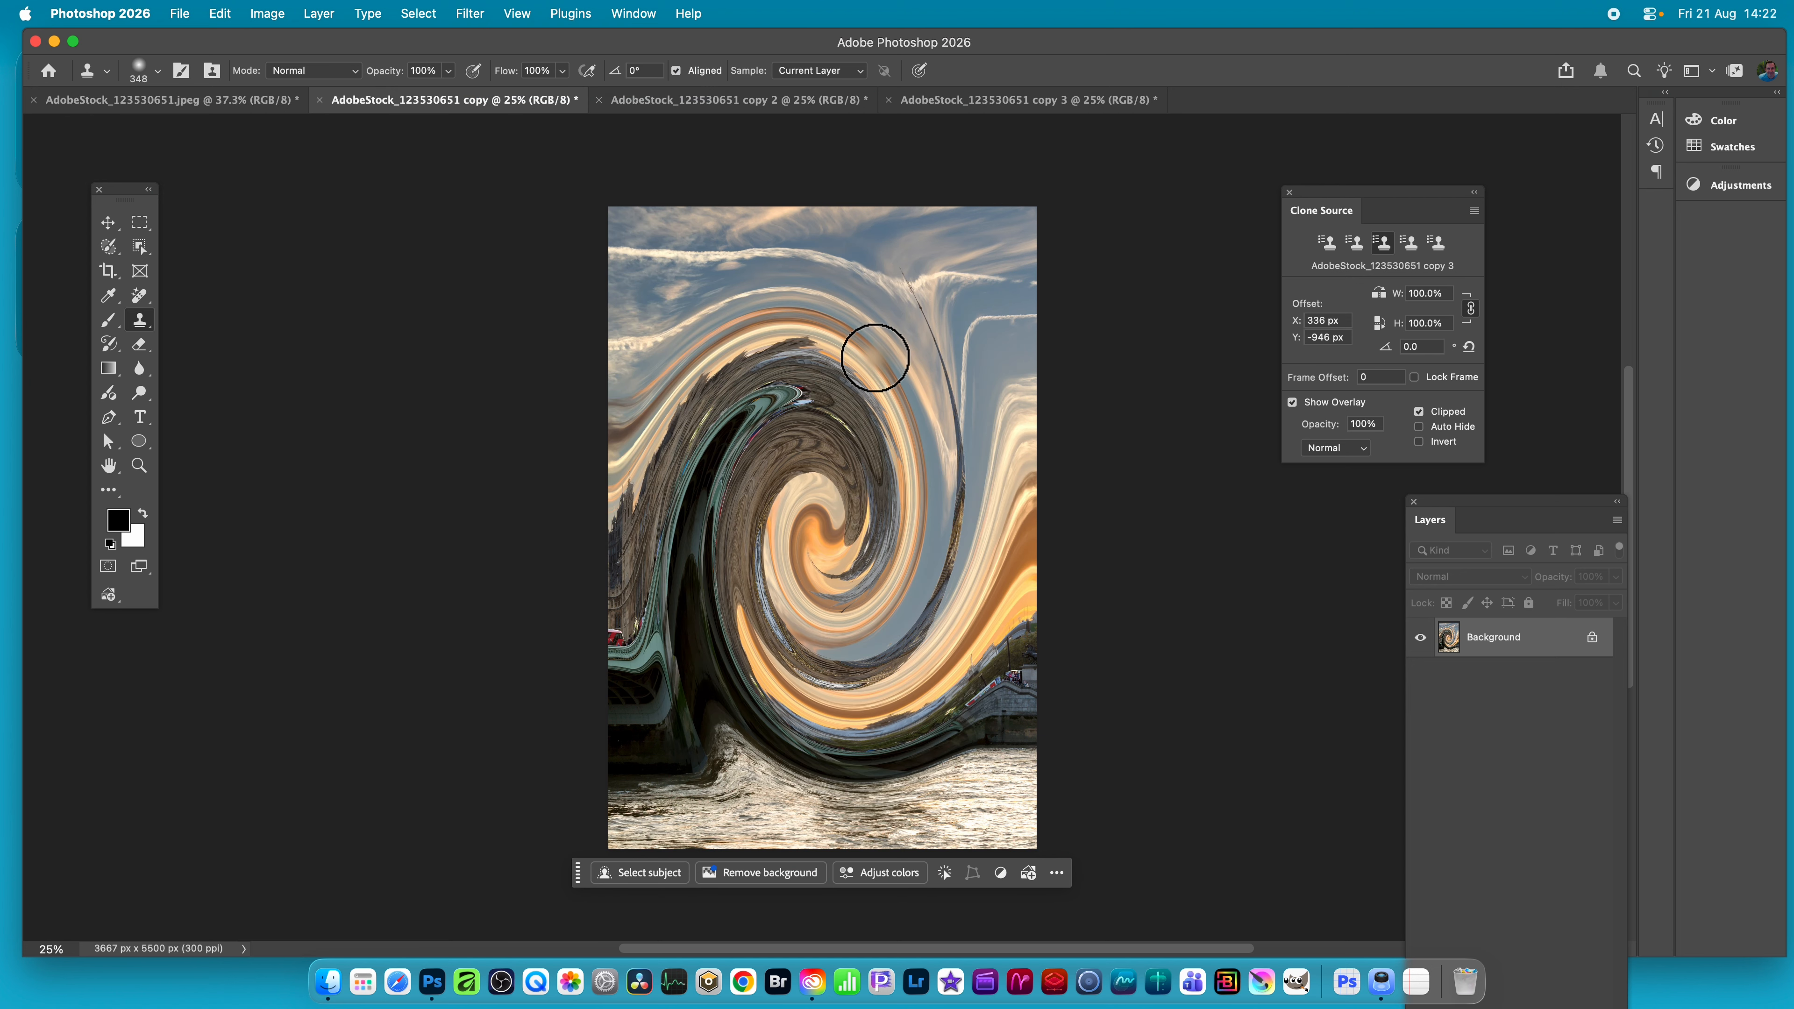
Step: In the original, set the first clone source to 200% width and height, 45° rotation and 0 px offsets, and test it beside the tower
click(248, 102)
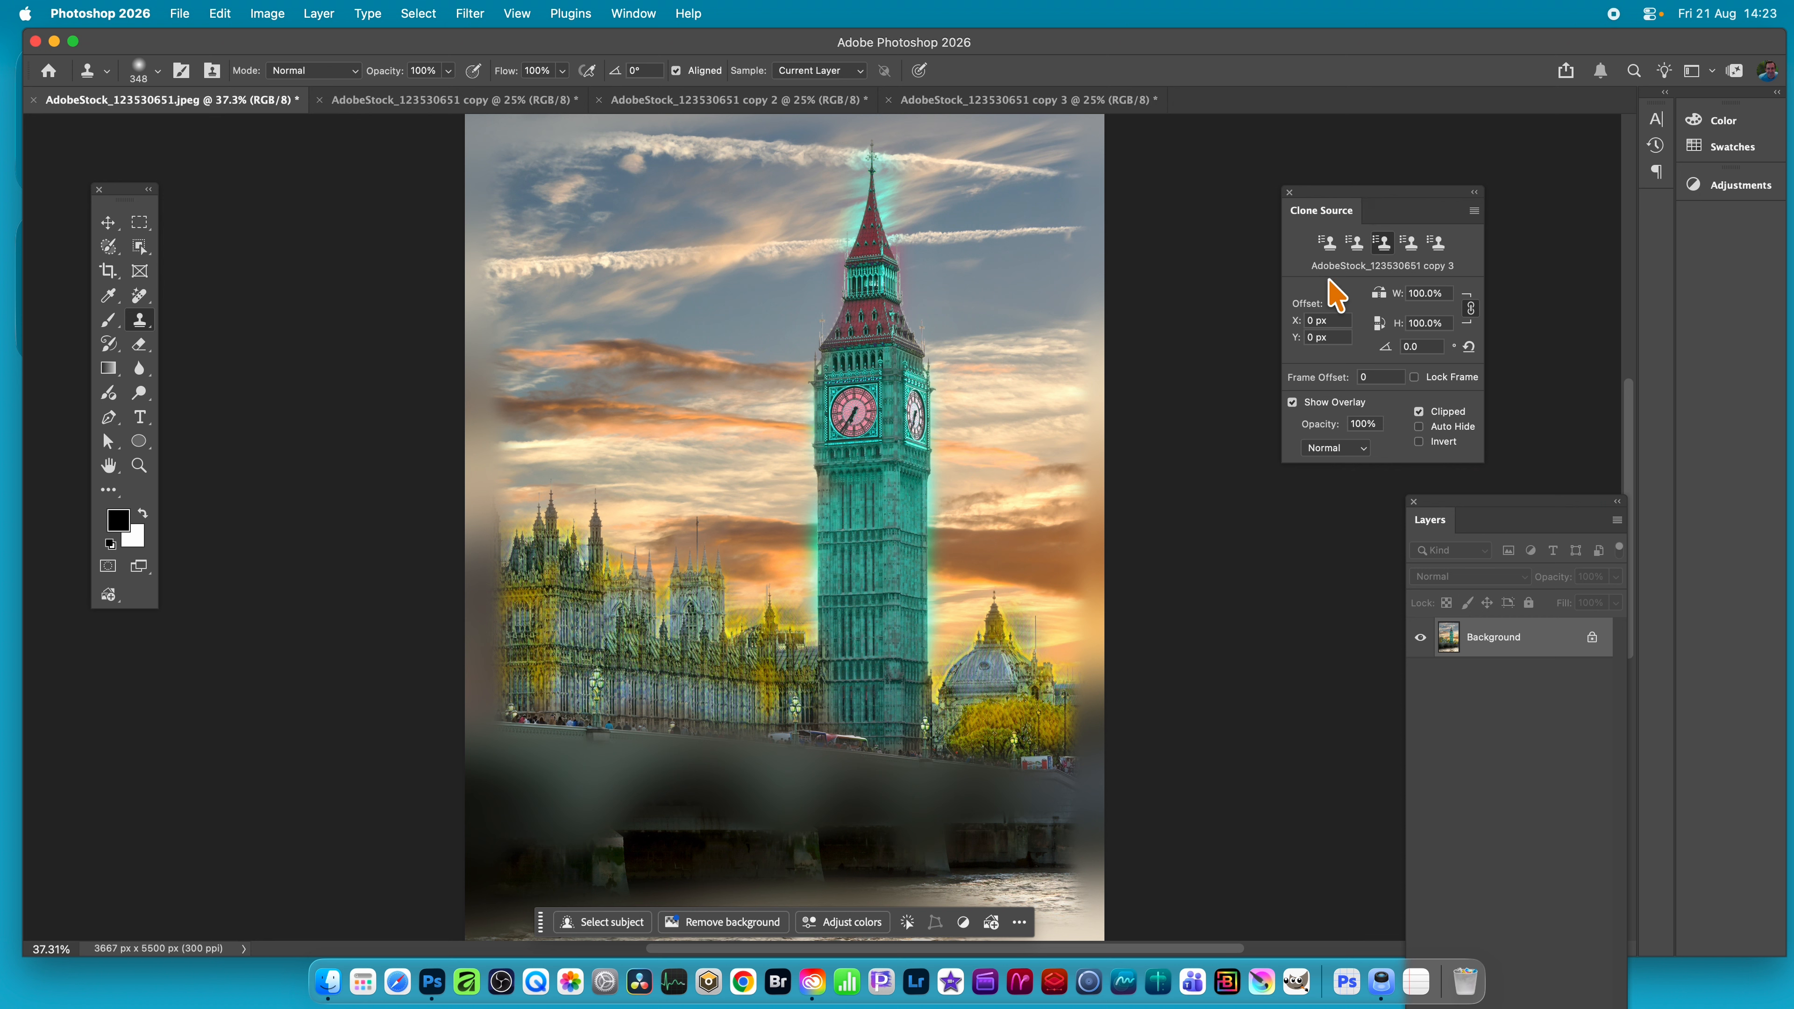
click(1326, 254)
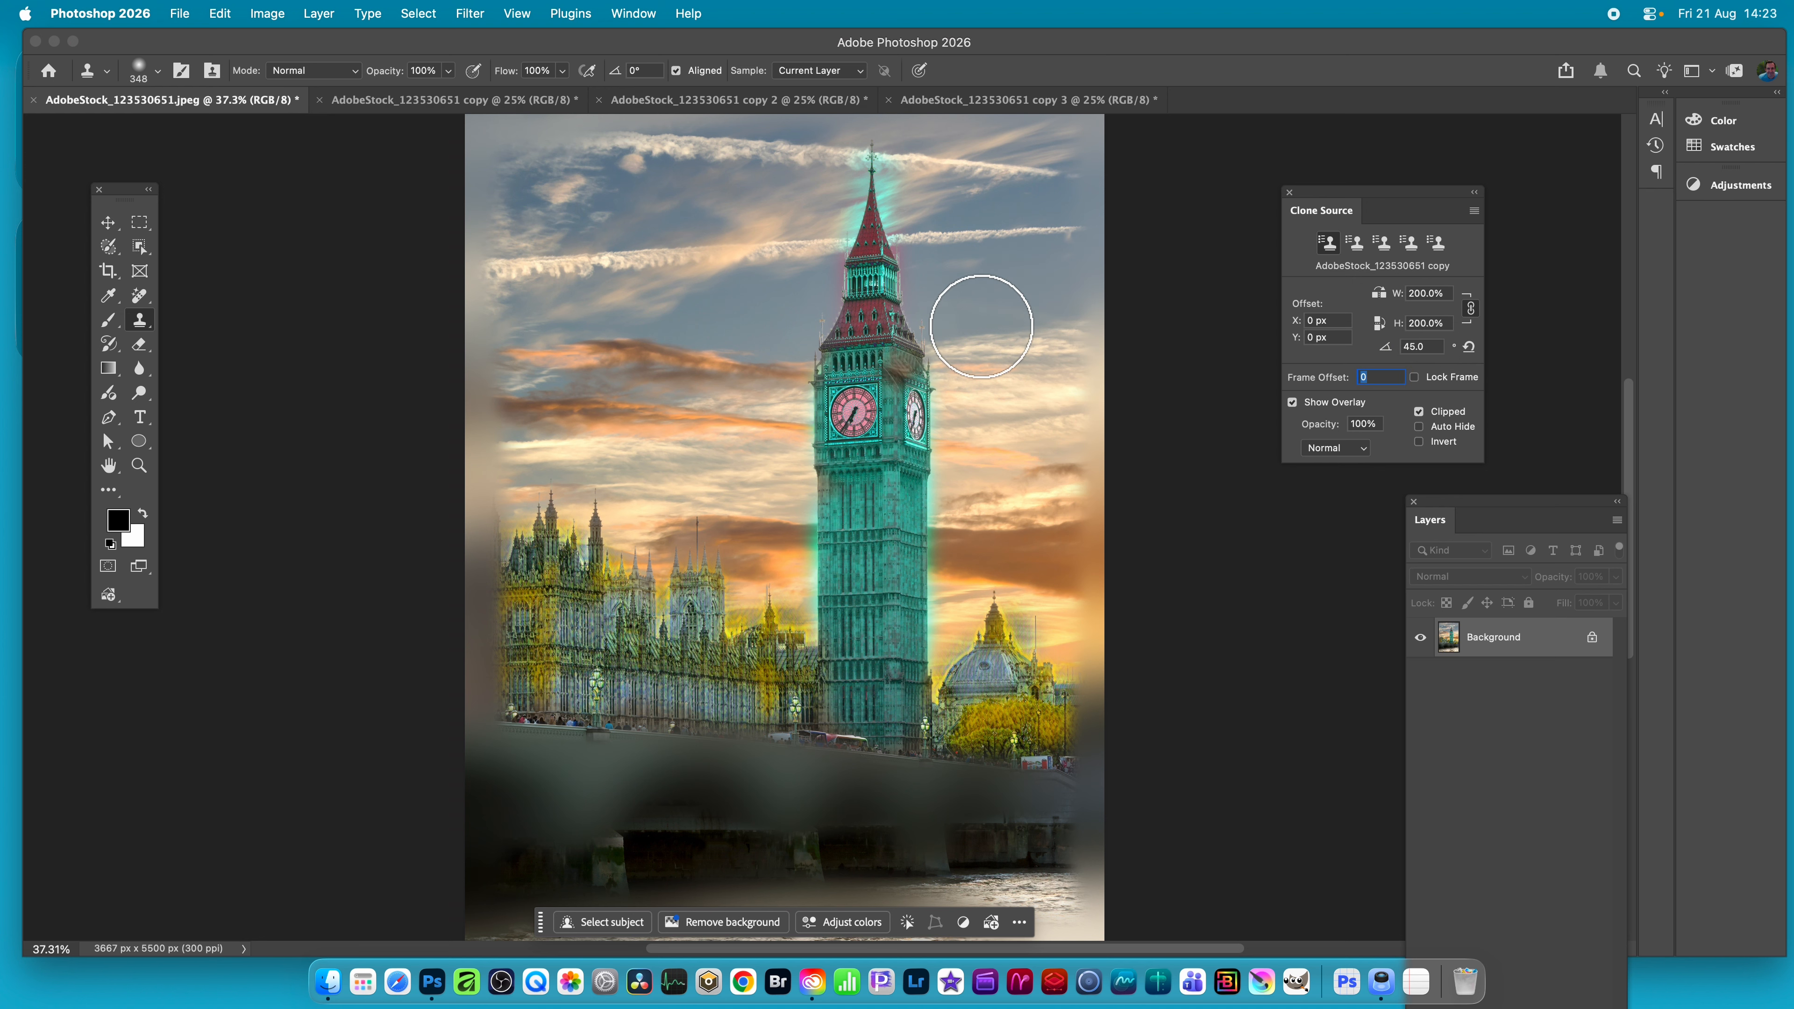
click(964, 356)
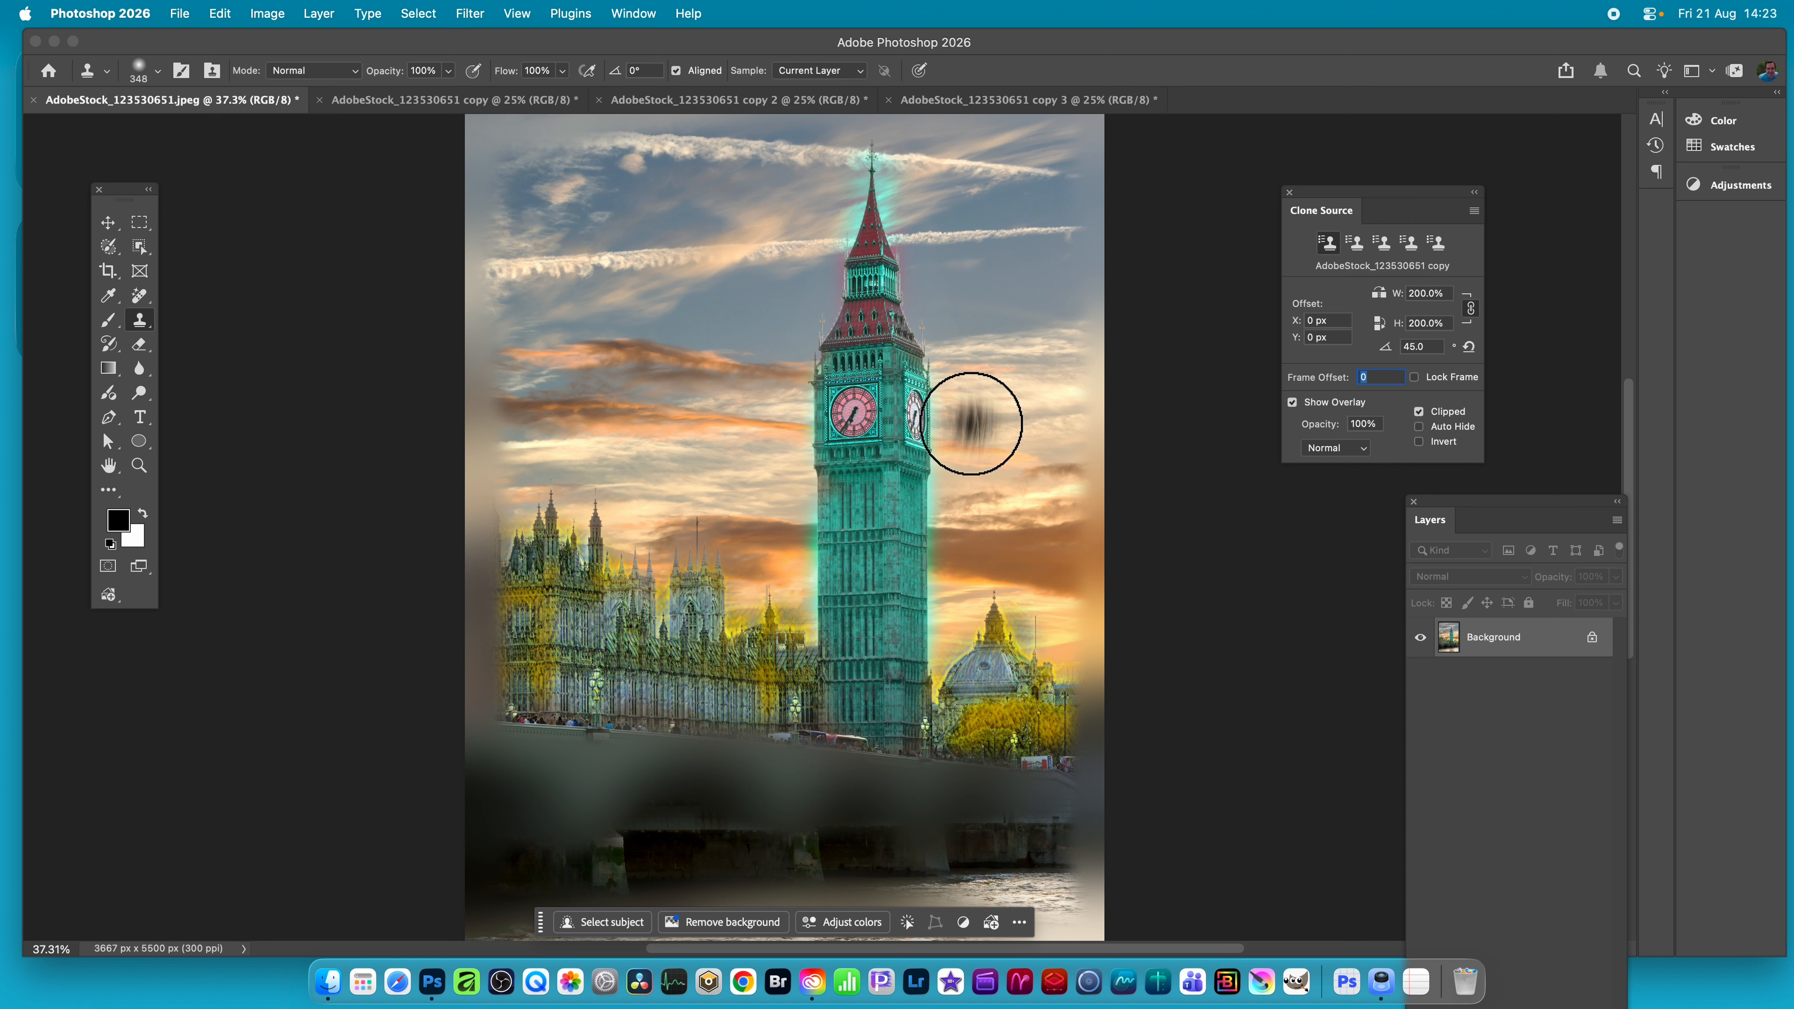
Step: Enlarge the brush to 1400 px and clone the twirled copy at 200% over the sky and upper tower
click(158, 71)
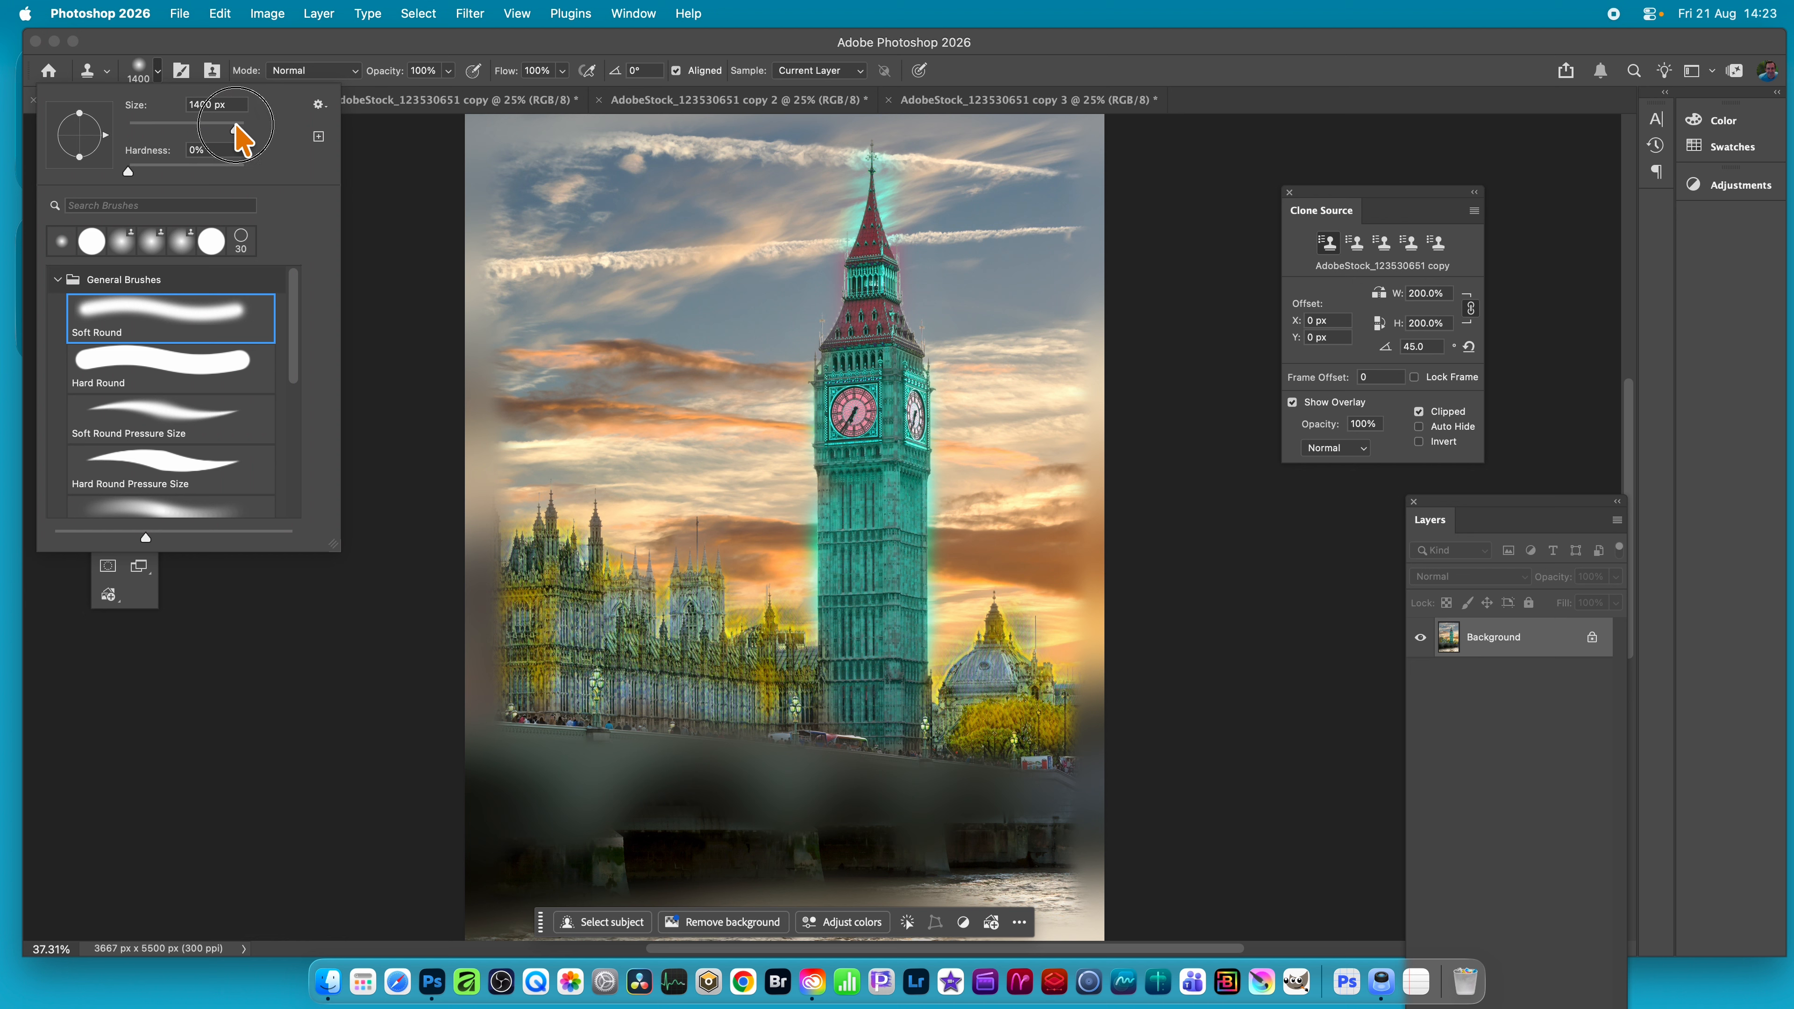
click(235, 127)
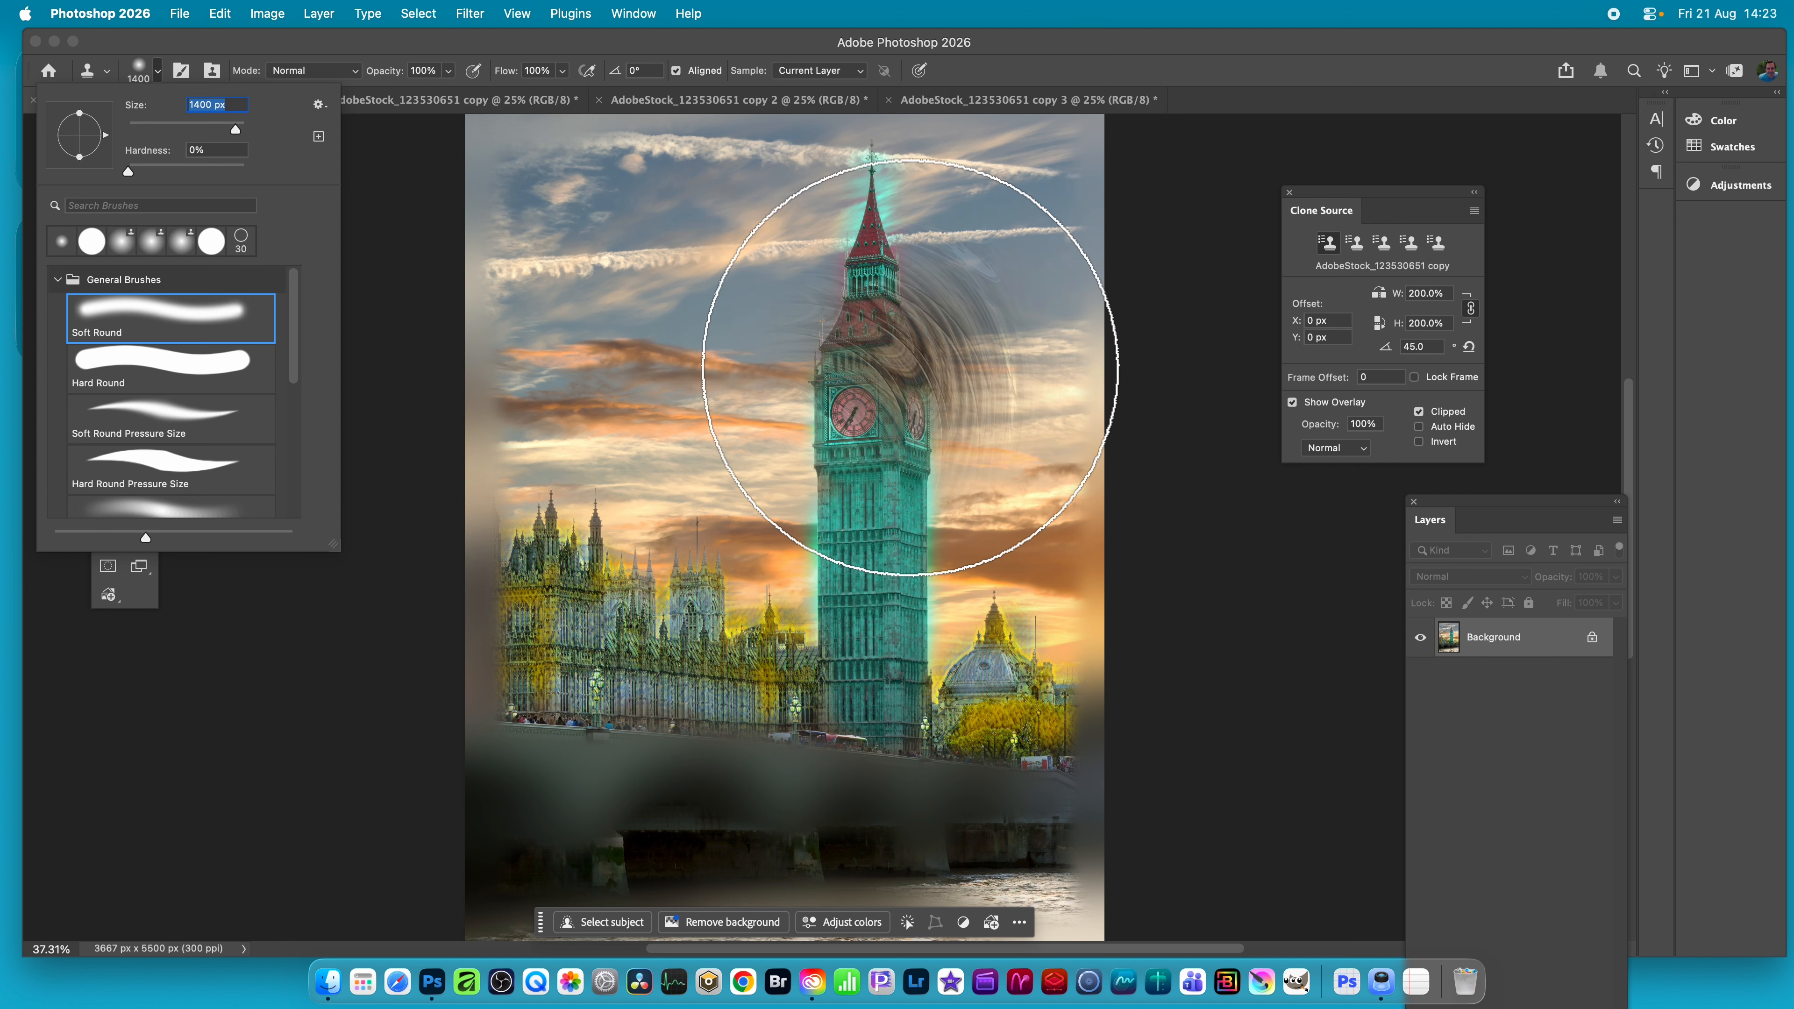
mouse_move(901, 359)
mouse_down()
mouse_move(1000, 462)
mouse_move(1096, 368)
mouse_move(1063, 300)
mouse_move(1075, 212)
mouse_move(1011, 230)
mouse_move(785, 197)
mouse_move(640, 148)
mouse_move(602, 138)
mouse_up()
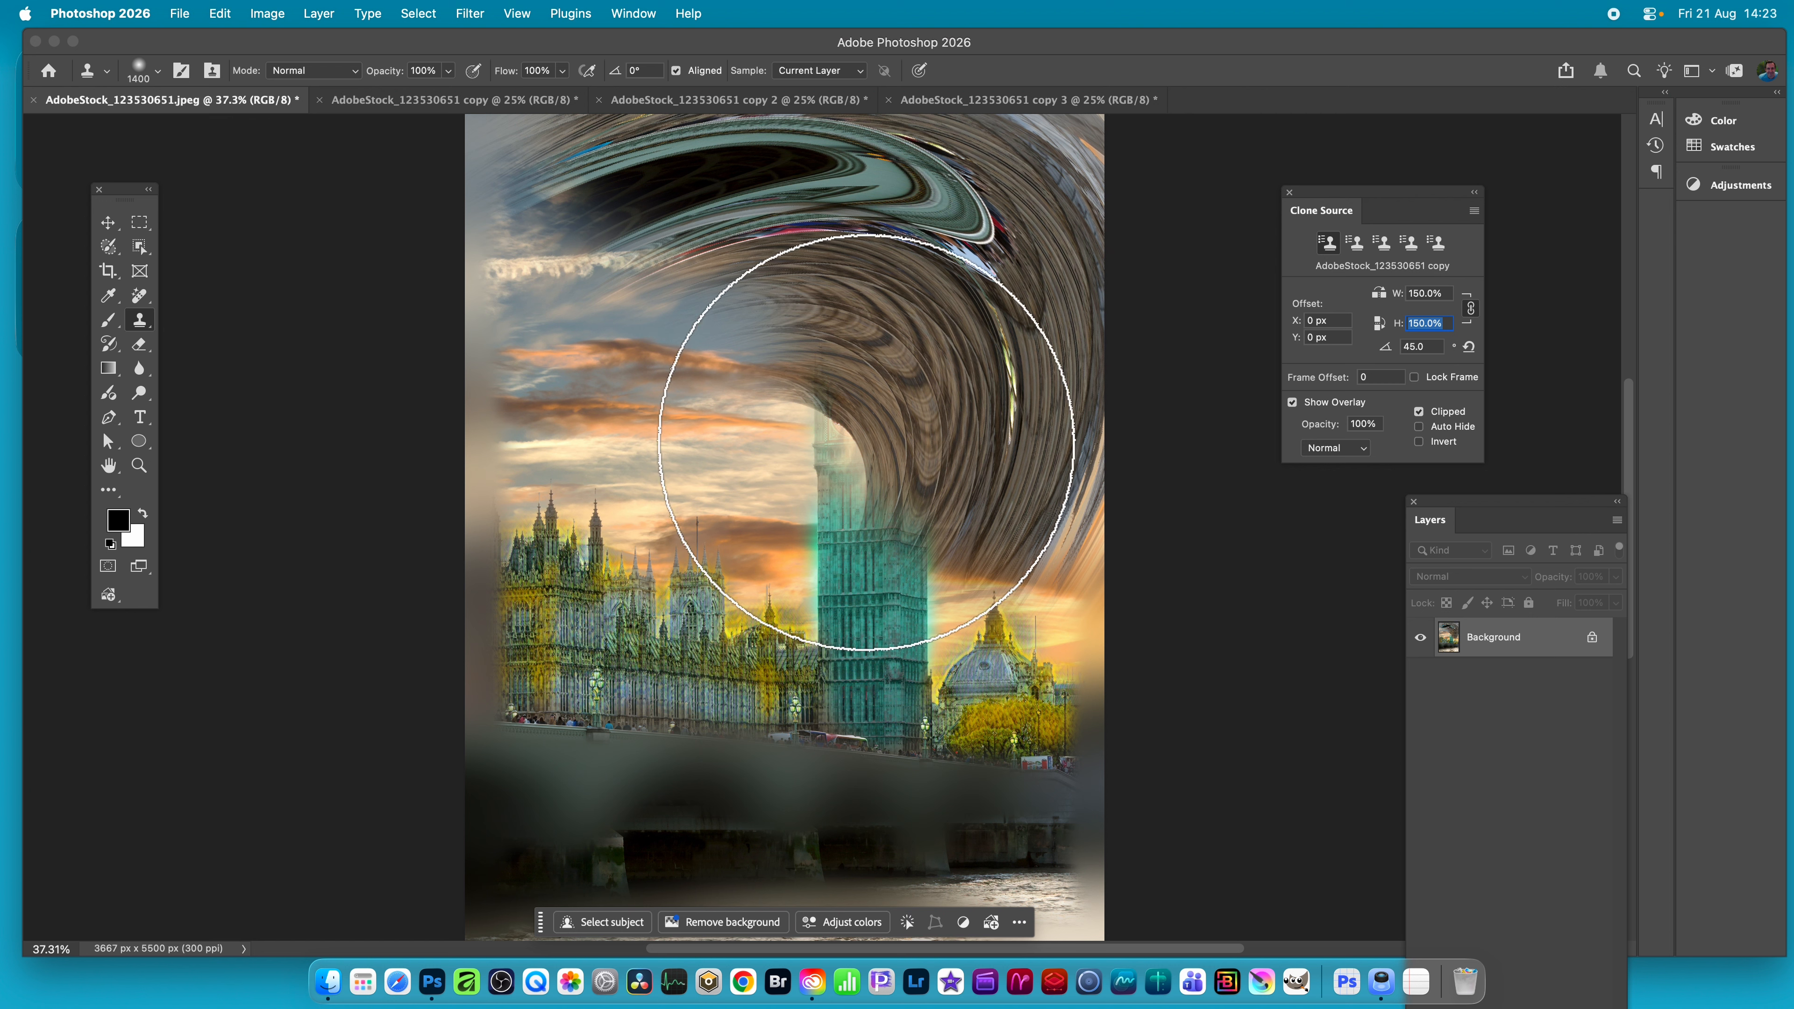
Step: Clone more of the twirled copy across the photo, using a source scale of 150% and one of 50%
mouse_move(784, 494)
mouse_down()
mouse_move(765, 521)
mouse_move(729, 449)
mouse_up()
mouse_move(1005, 738)
mouse_down()
mouse_move(989, 697)
mouse_move(925, 709)
mouse_up()
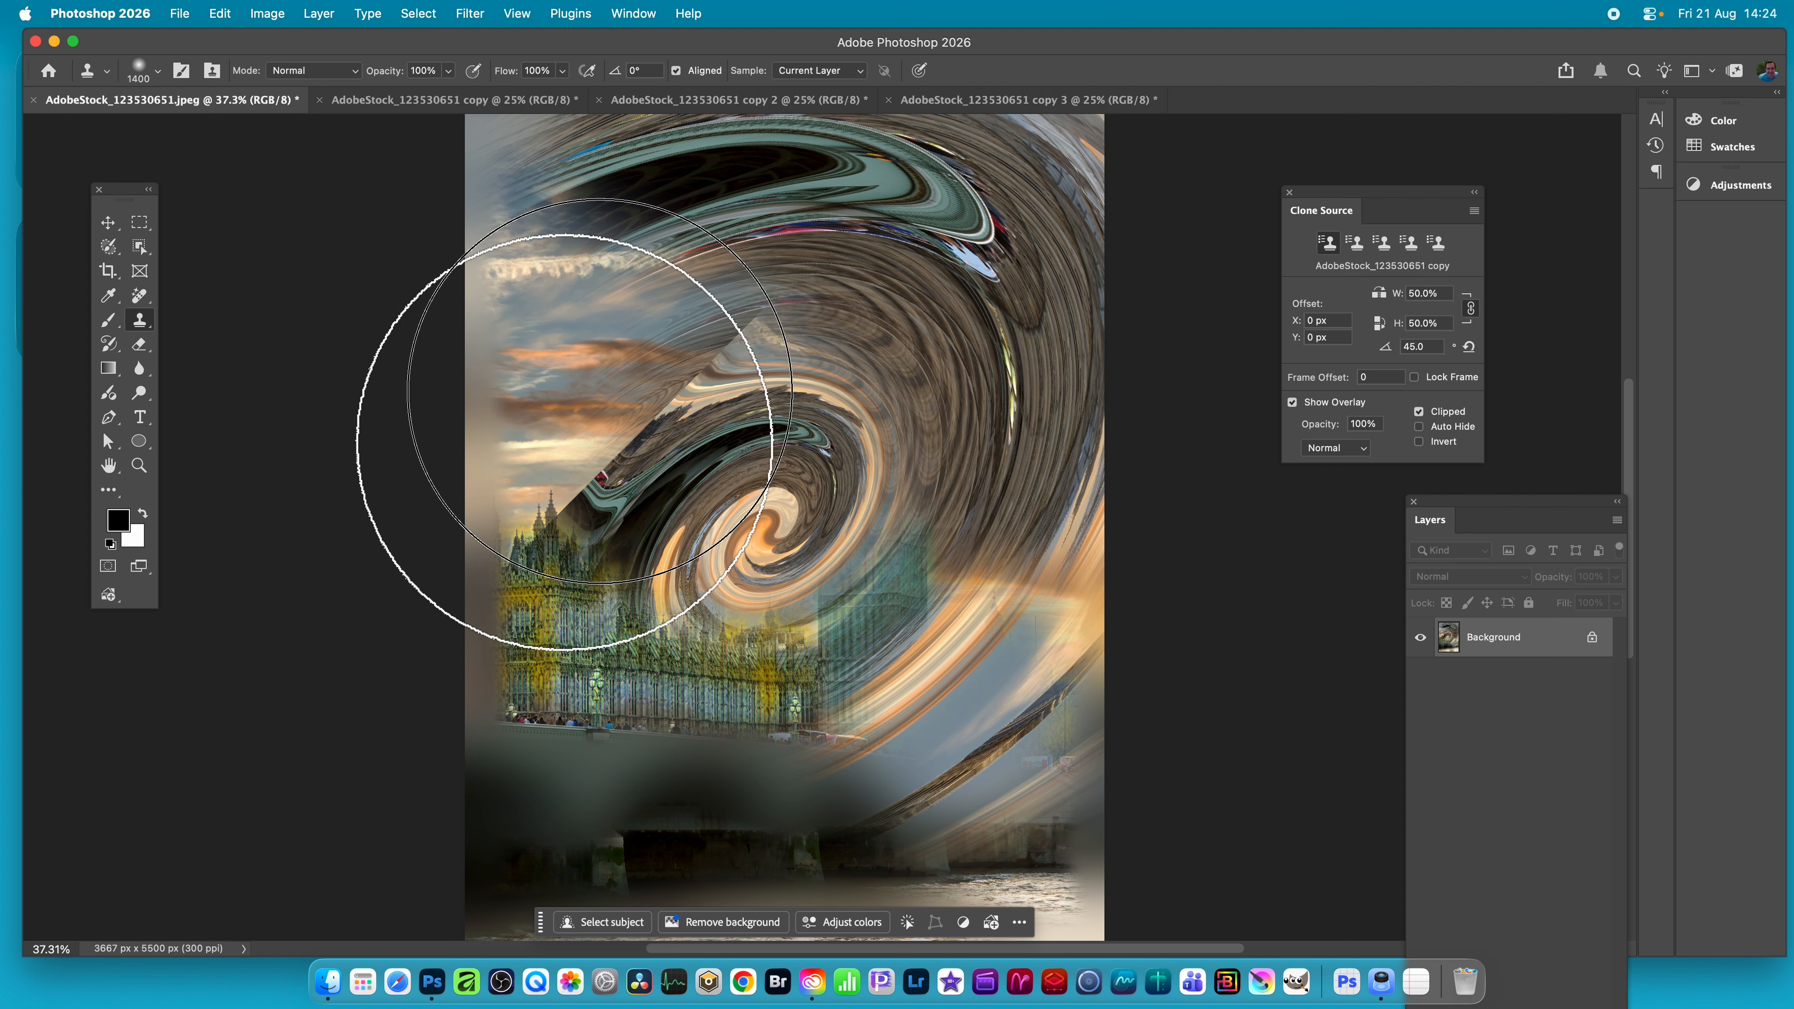
click(828, 689)
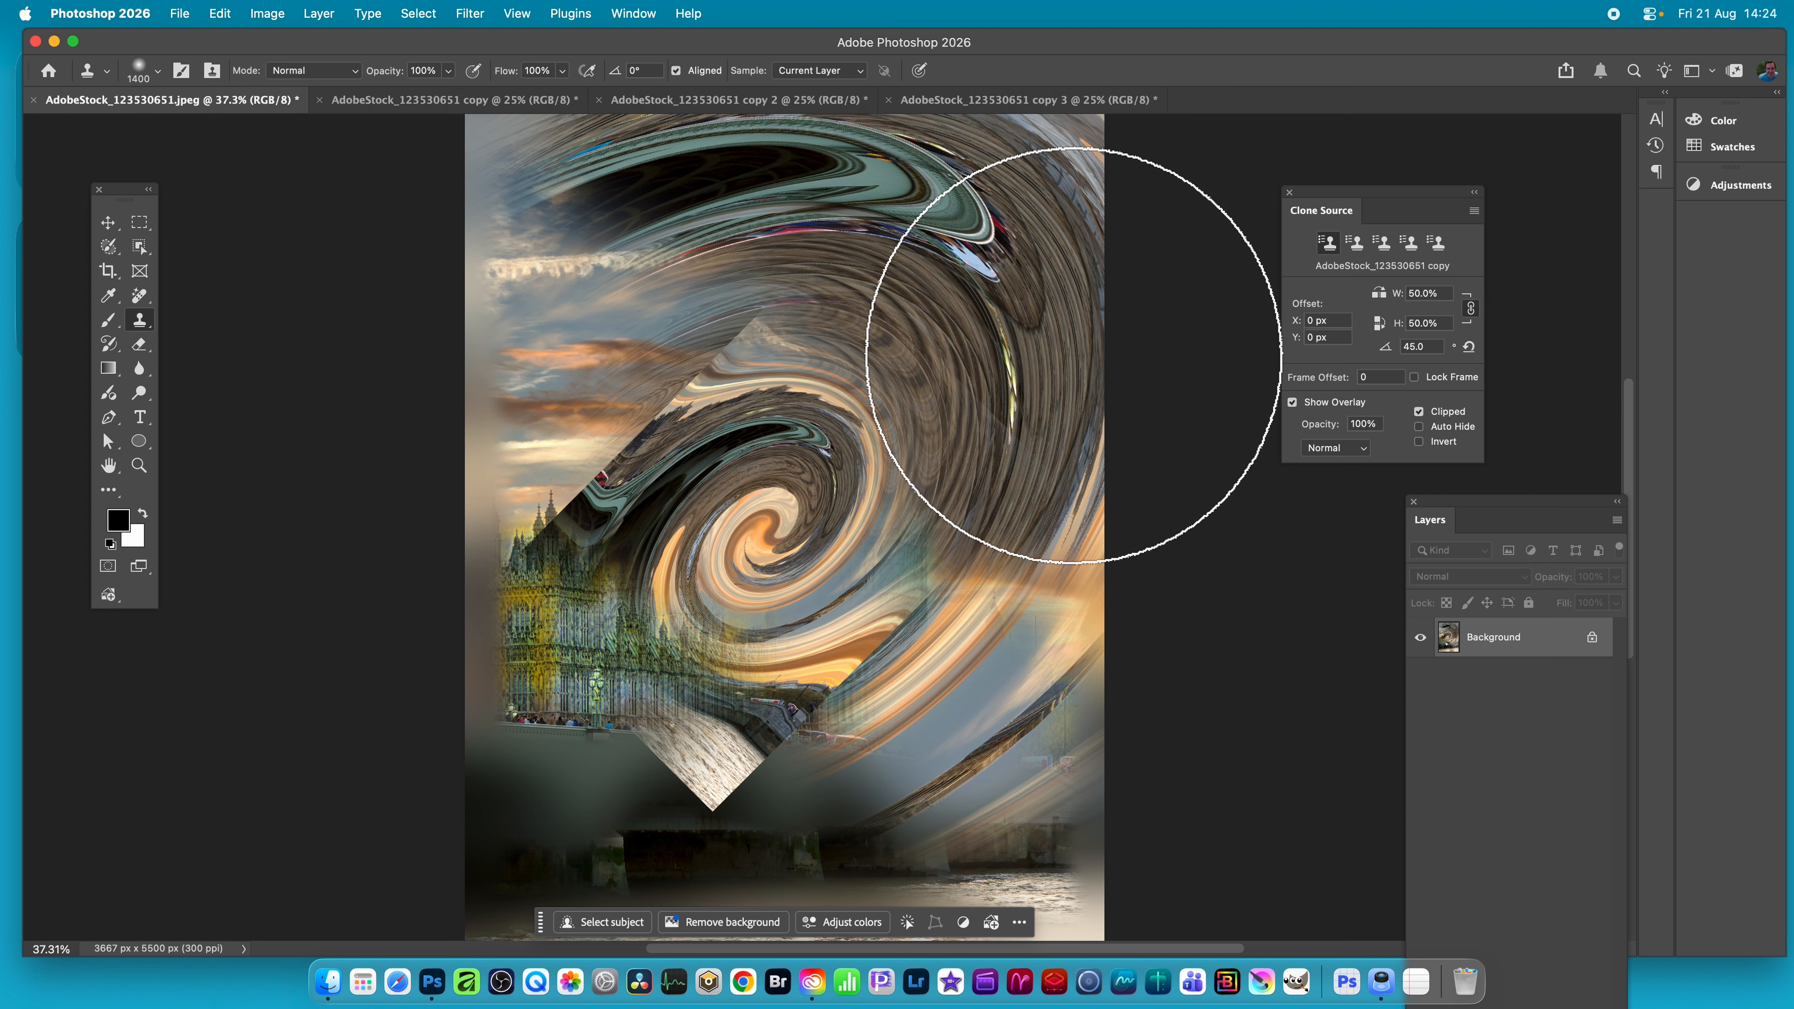
Step: Clone the 50% twirled copy over the middle of the photo with X and Y offsets of 0, 300 and 600 px
mouse_move(1081, 355)
mouse_down()
mouse_move(891, 528)
mouse_move(924, 444)
mouse_move(962, 447)
mouse_move(961, 477)
mouse_move(984, 441)
mouse_move(723, 282)
mouse_move(756, 311)
mouse_move(769, 219)
mouse_up()
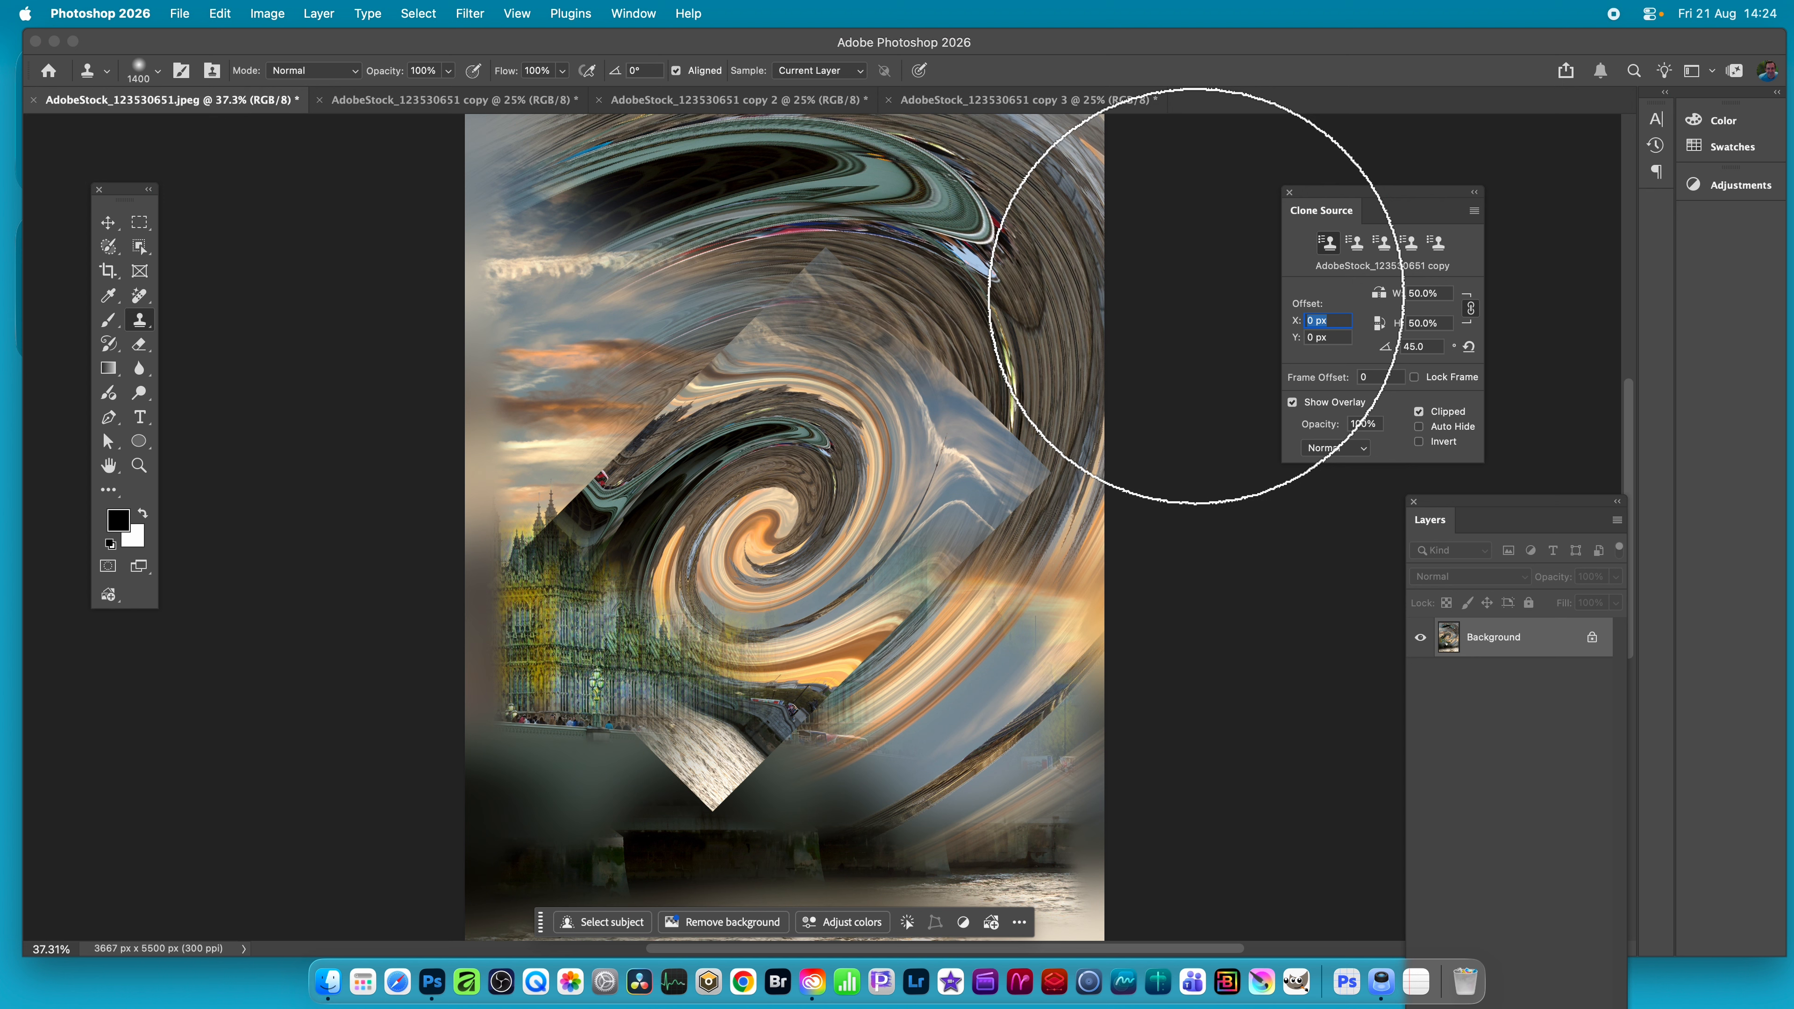
text(300)
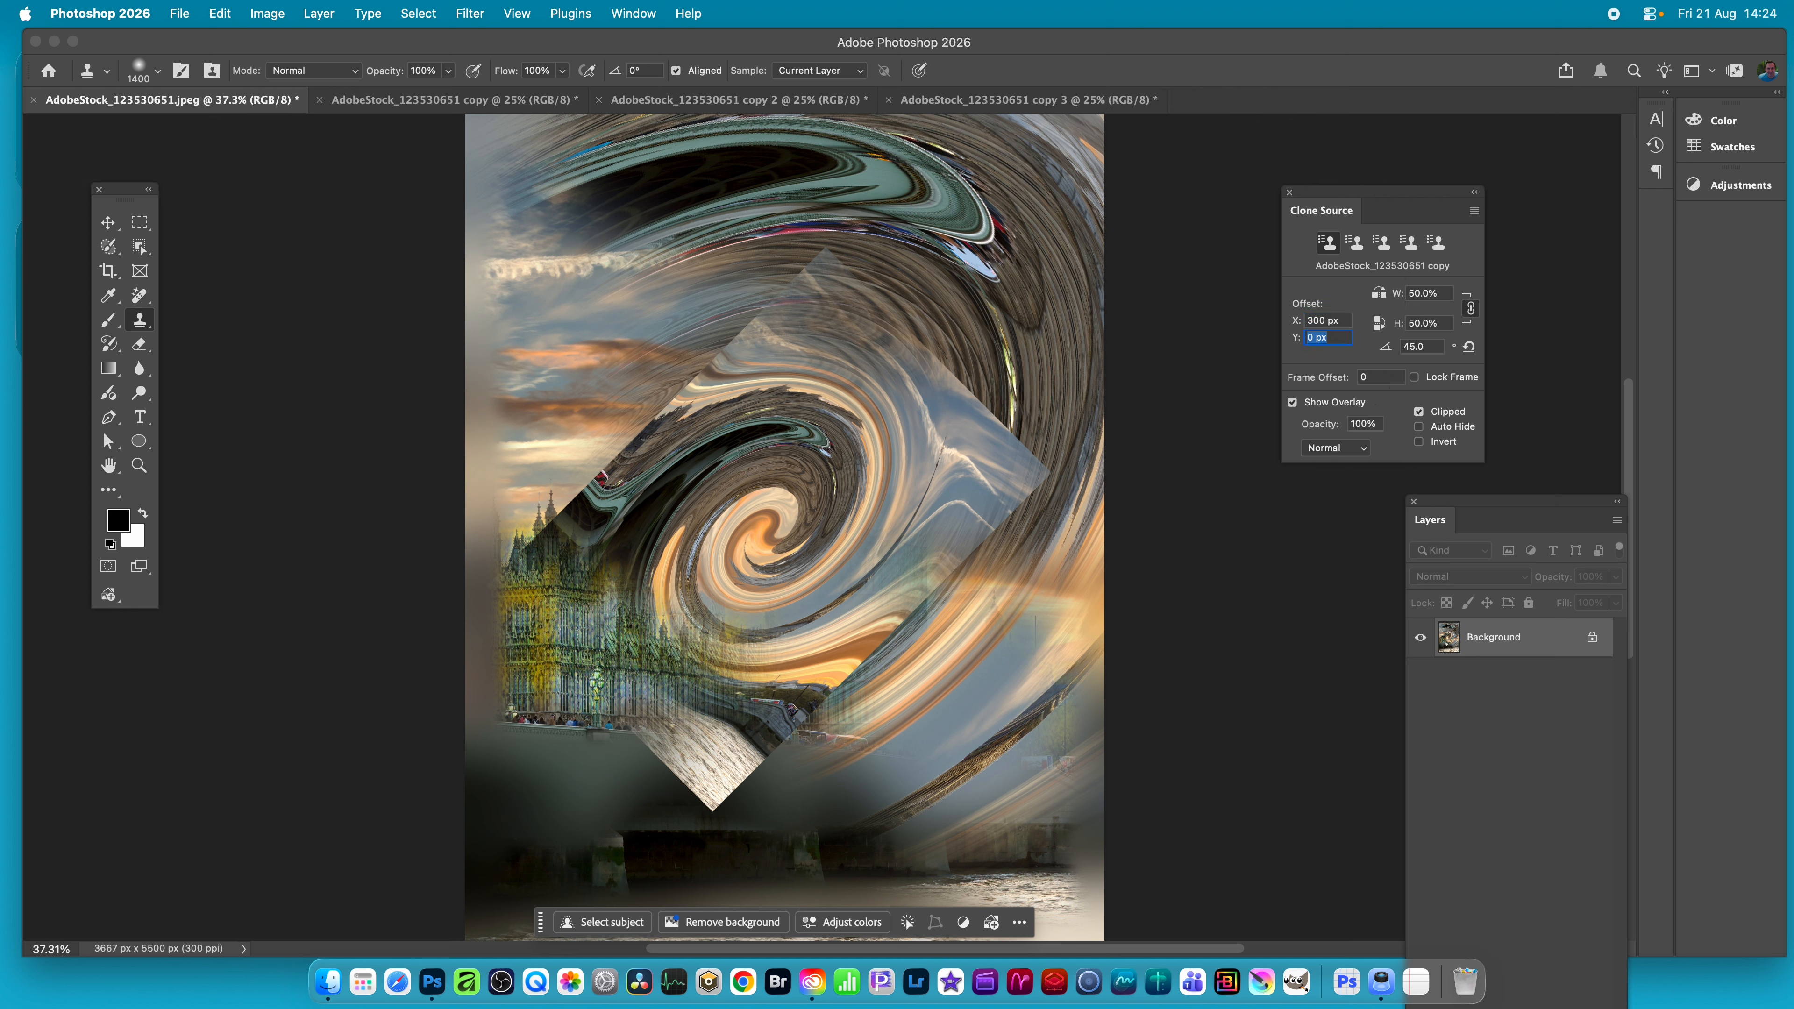
mouse_move(775, 315)
mouse_down()
mouse_move(850, 442)
mouse_move(749, 313)
mouse_move(990, 398)
mouse_move(1031, 498)
mouse_move(912, 581)
mouse_move(972, 703)
mouse_move(805, 789)
mouse_move(729, 723)
mouse_move(640, 781)
mouse_up()
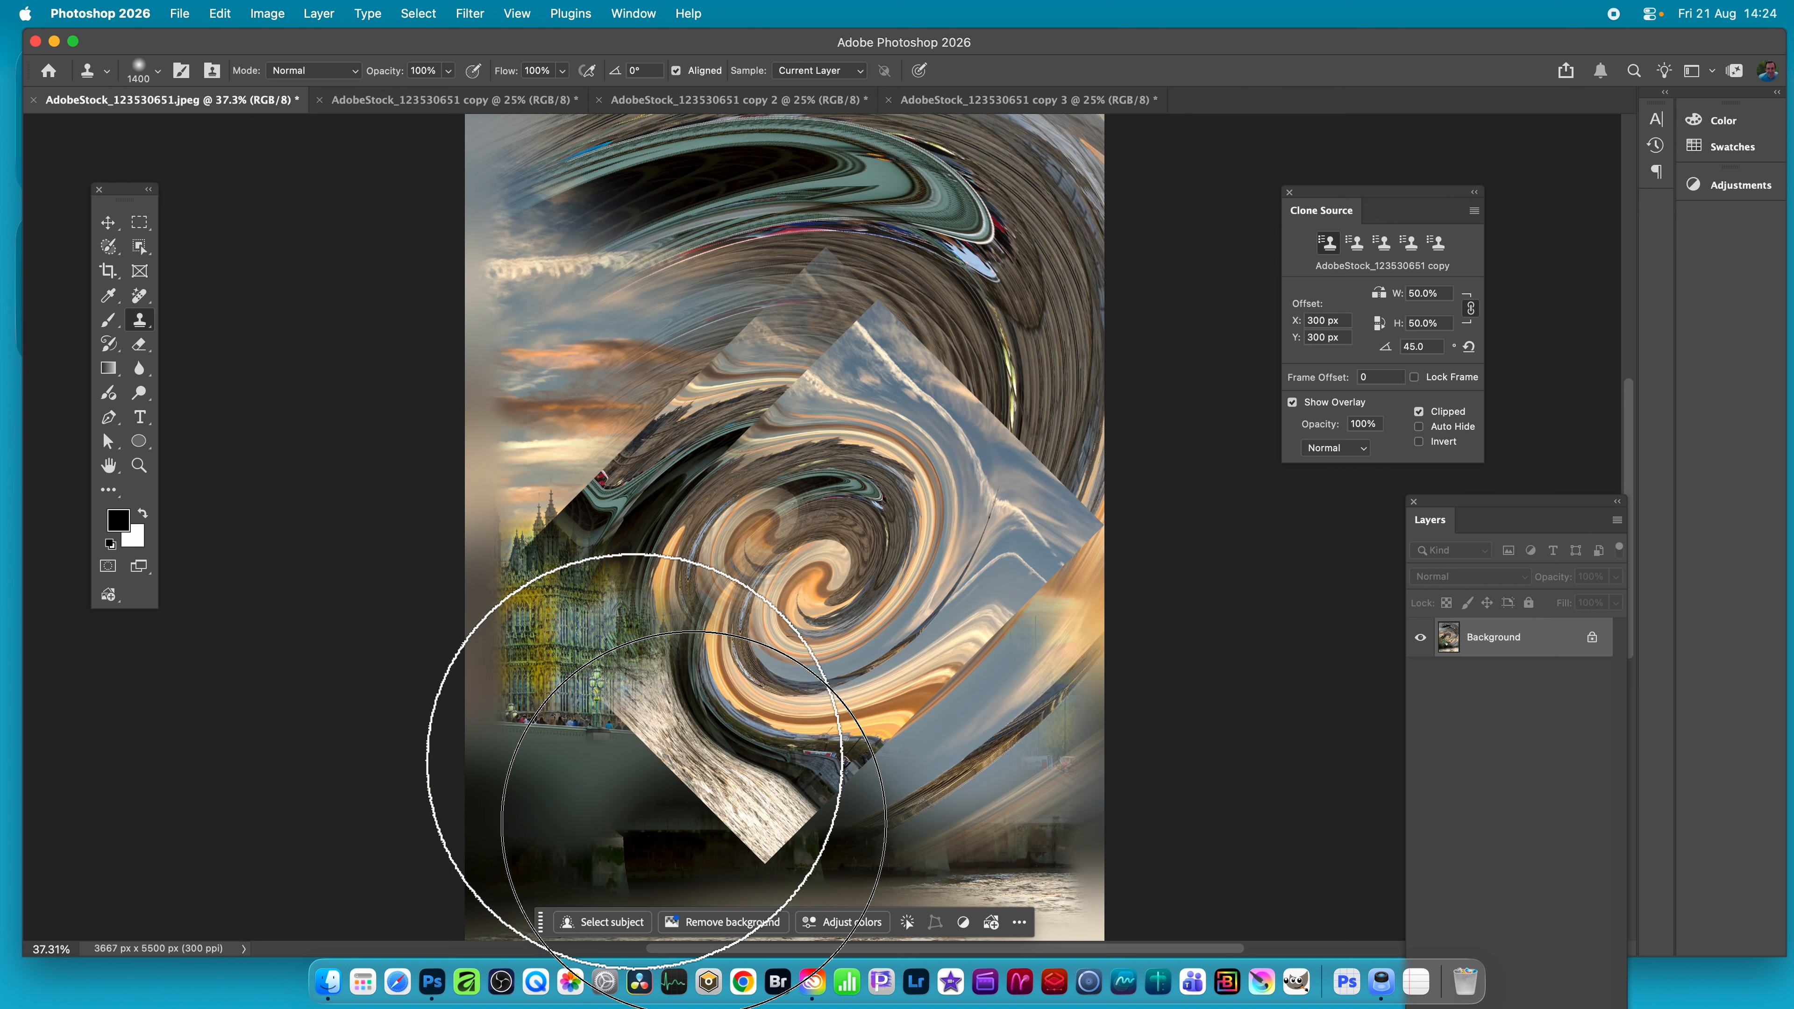
click(1347, 320)
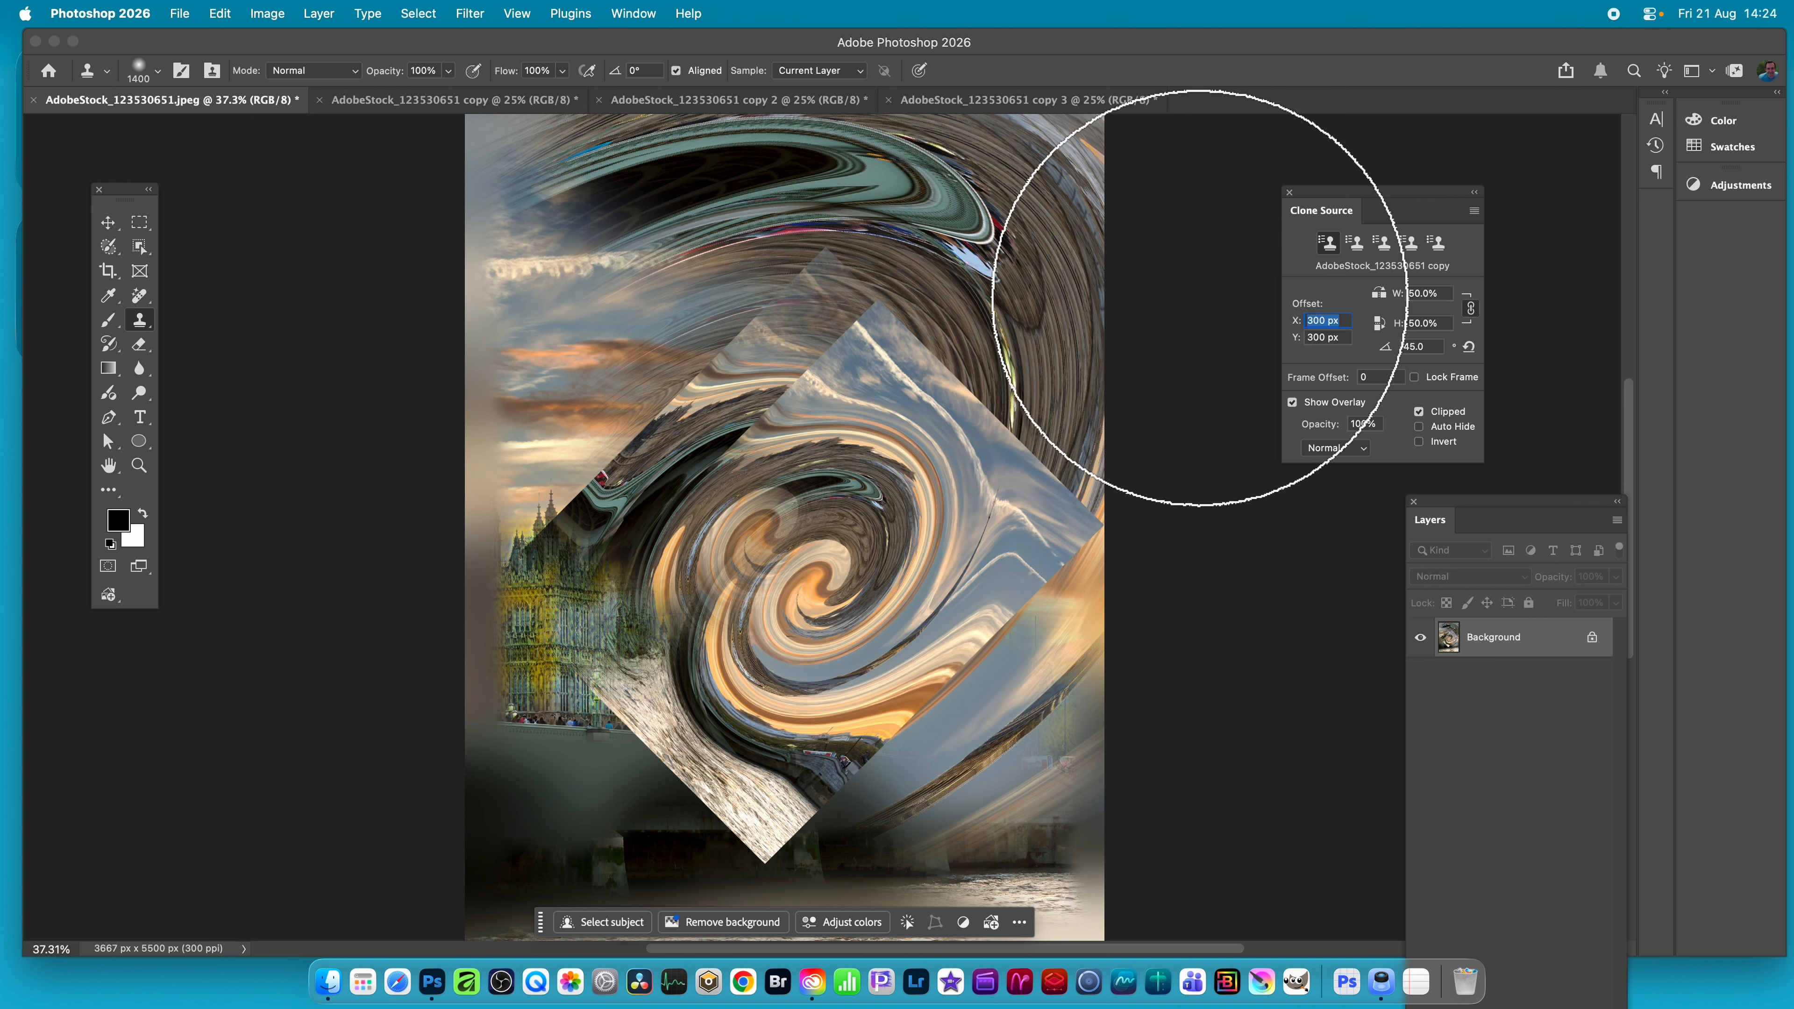
text(60)
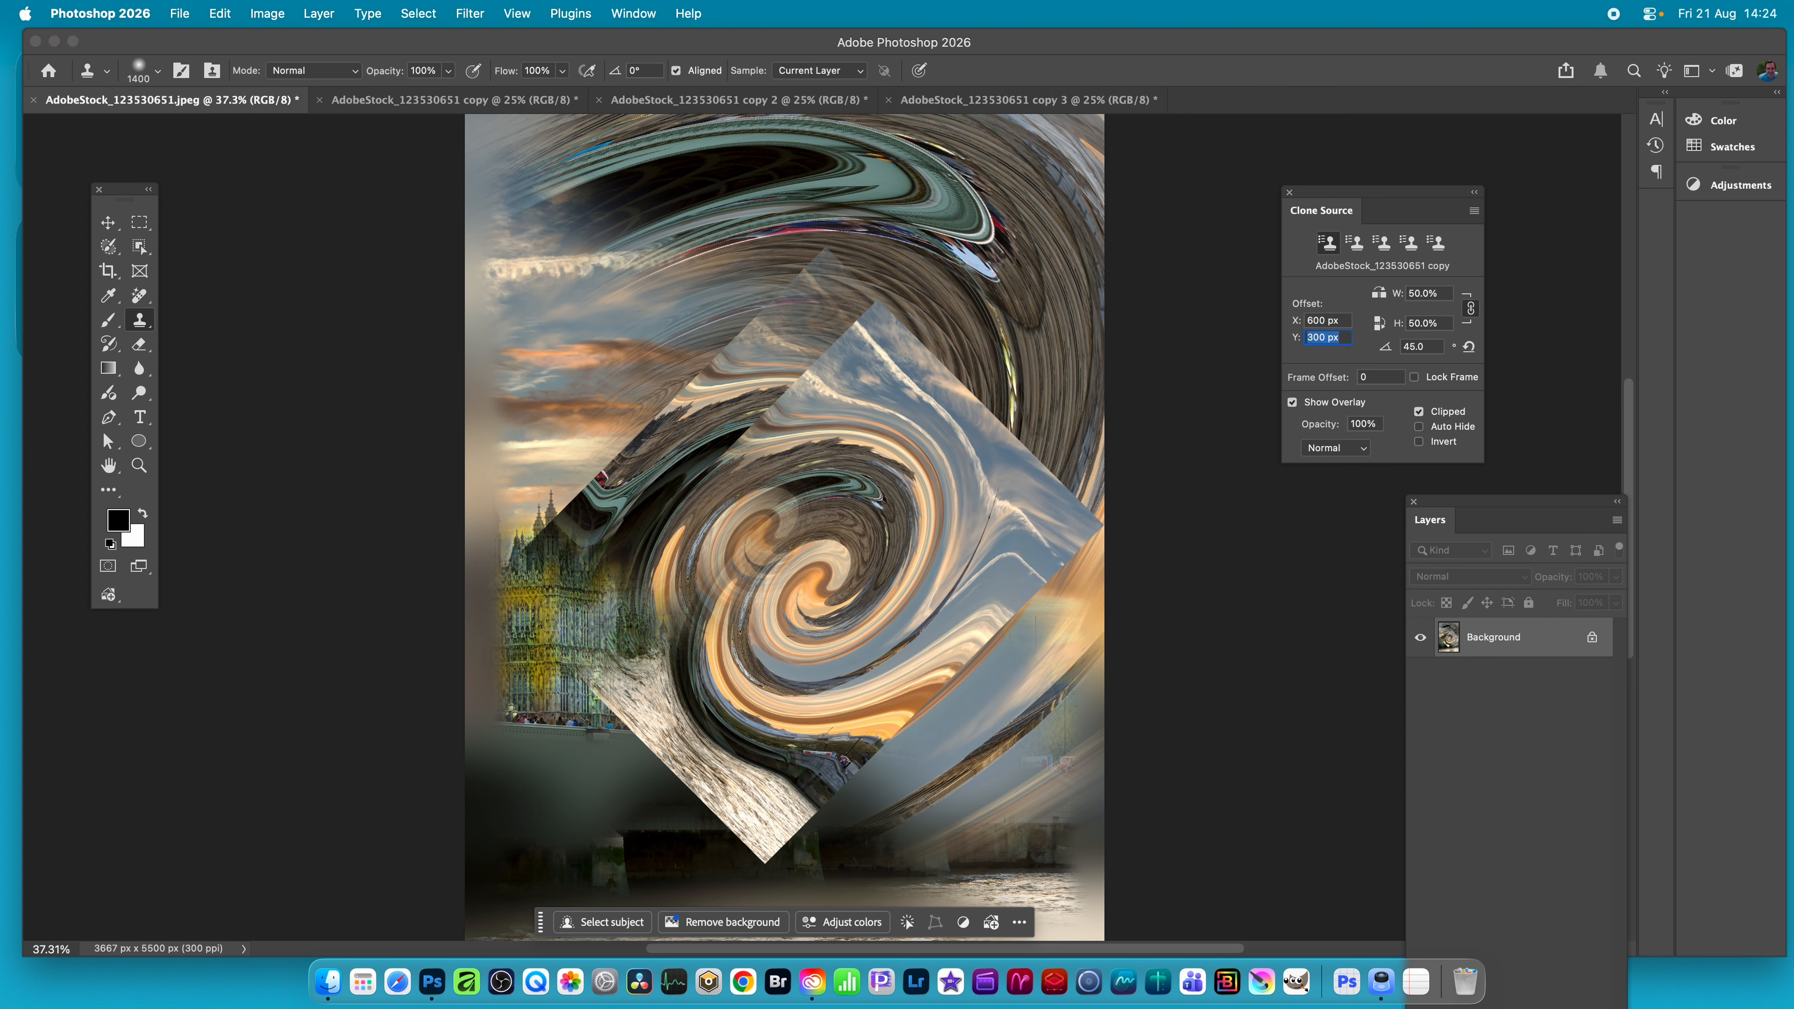
mouse_move(996, 565)
mouse_down()
mouse_move(915, 689)
mouse_move(949, 756)
mouse_move(851, 649)
mouse_move(910, 604)
mouse_move(1086, 643)
mouse_move(873, 591)
mouse_move(1026, 818)
mouse_move(1060, 833)
mouse_move(901, 823)
mouse_move(661, 729)
mouse_up()
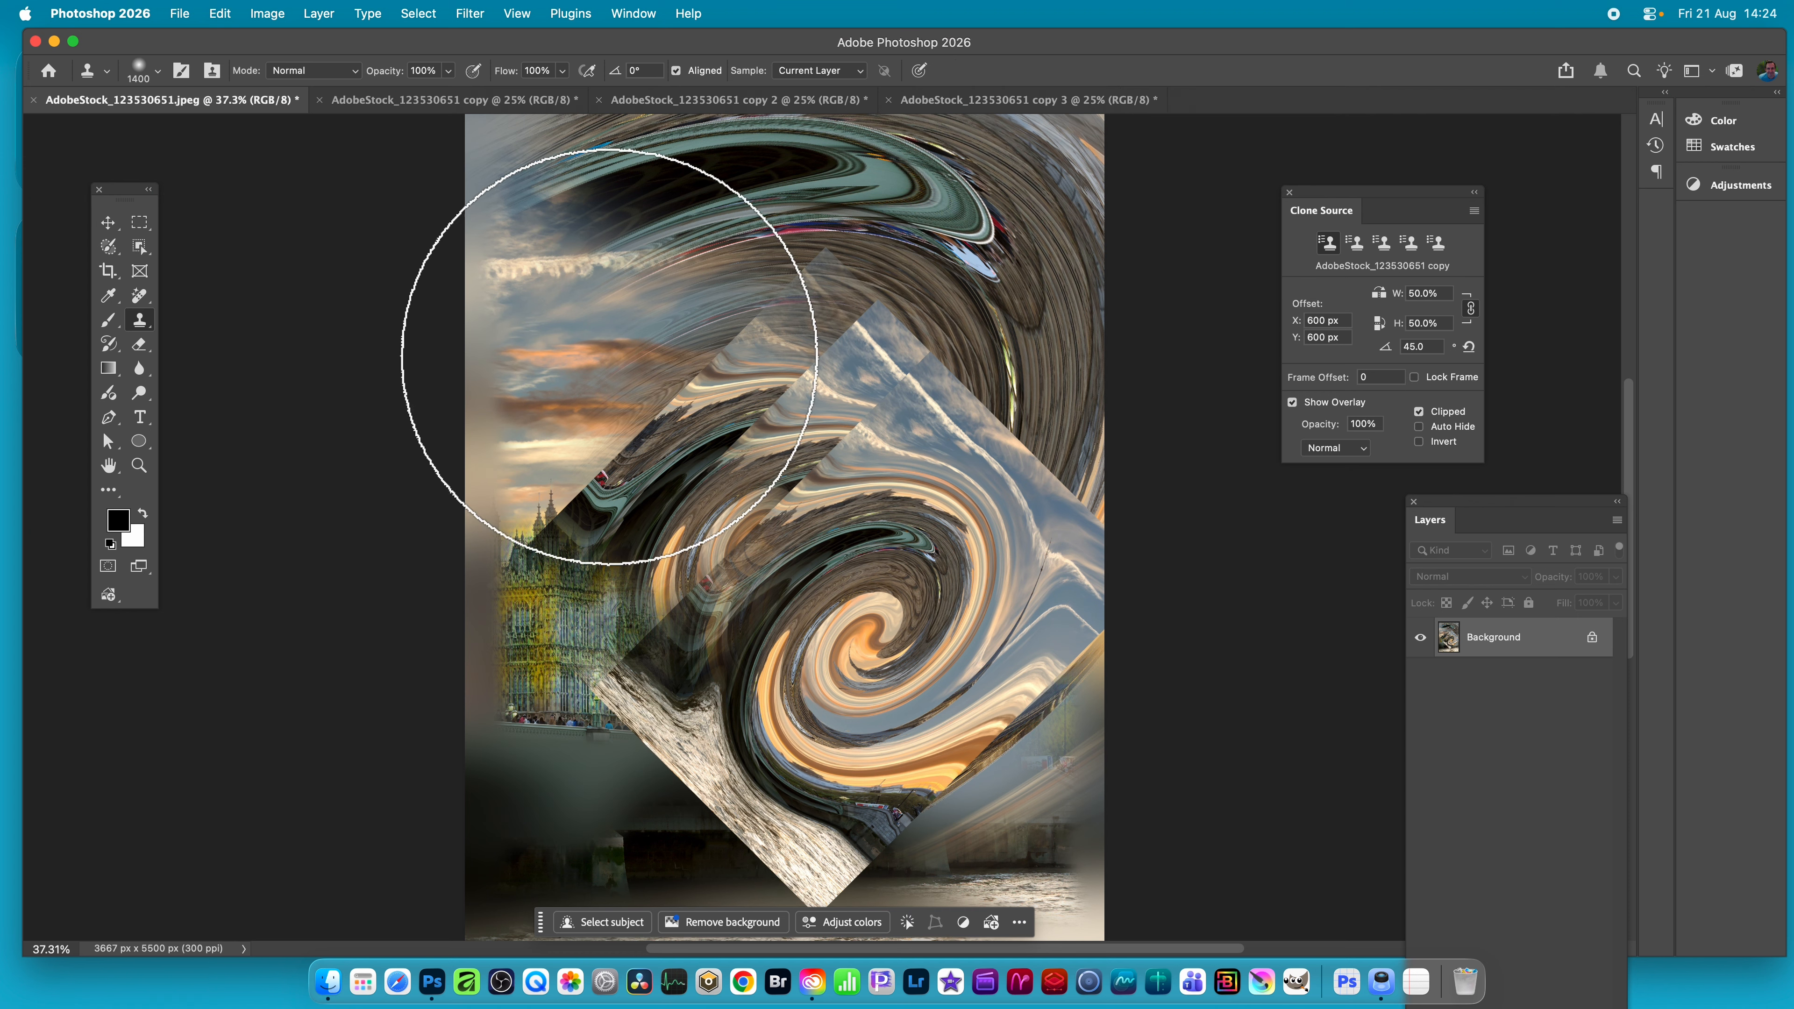
Step: Set the clone source width and height to 175% and clone the enlarged twirled copy across the photo
right_click(146, 324)
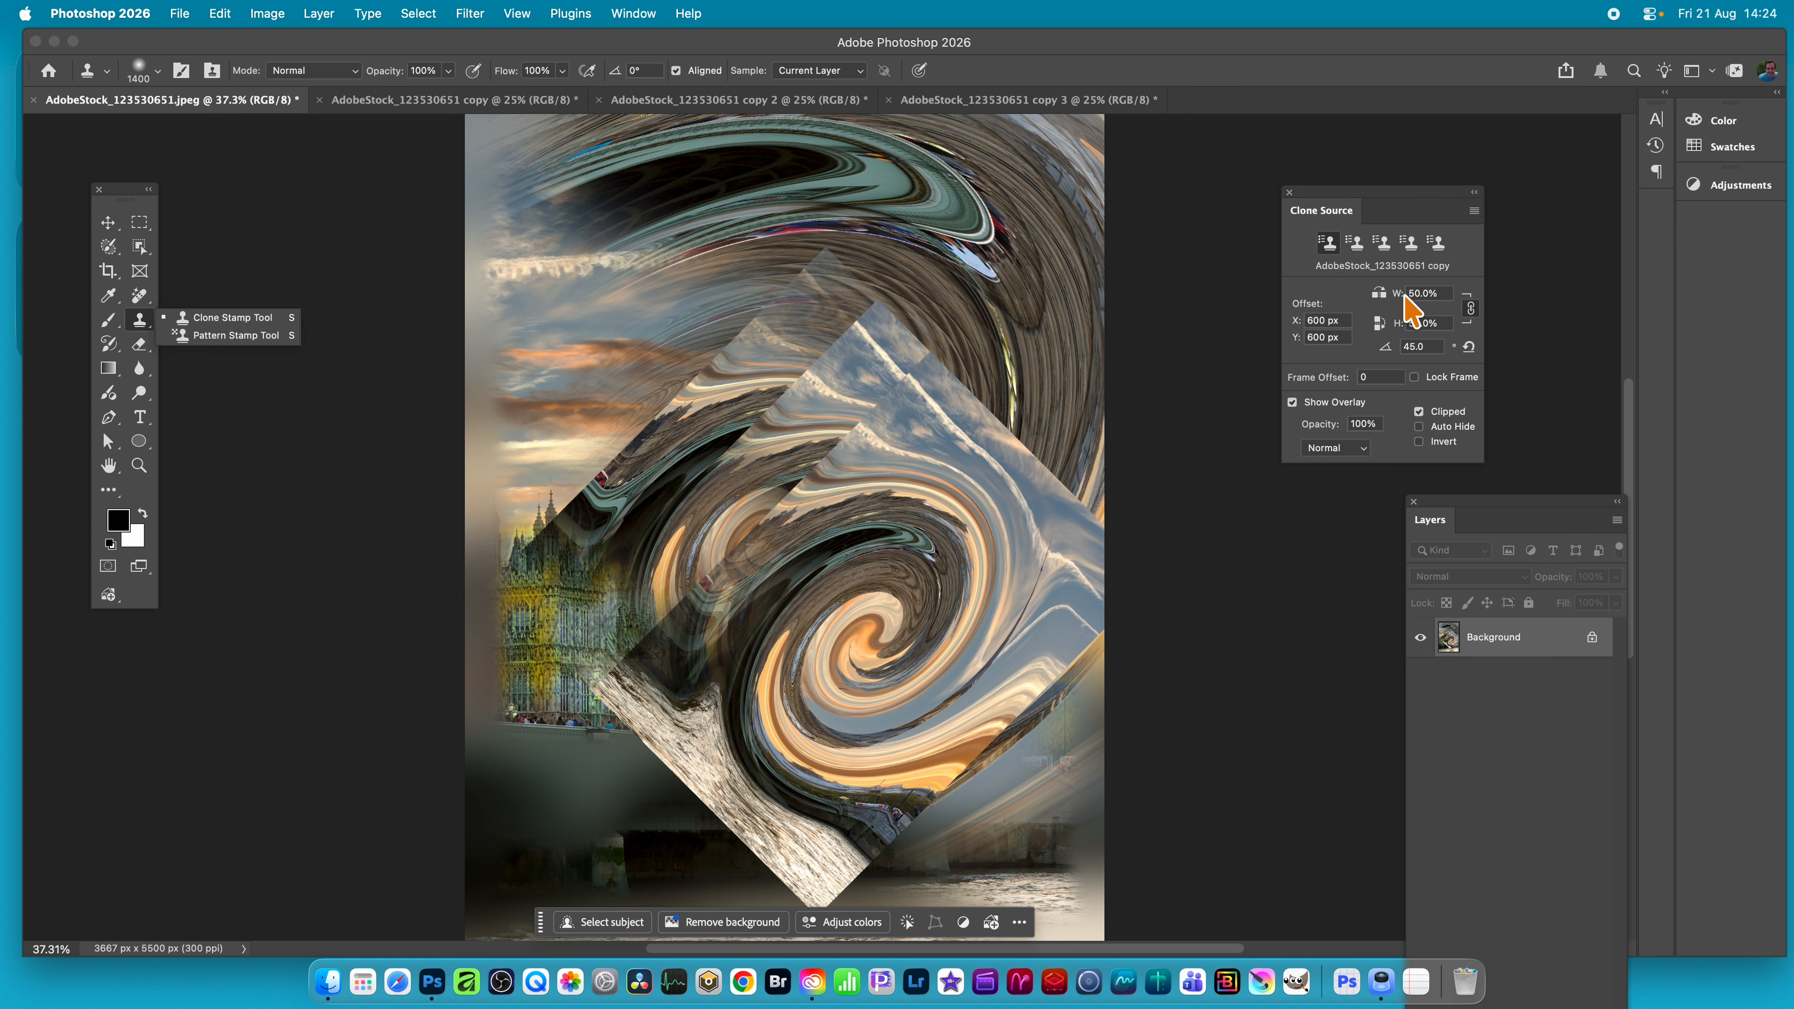
click(1439, 294)
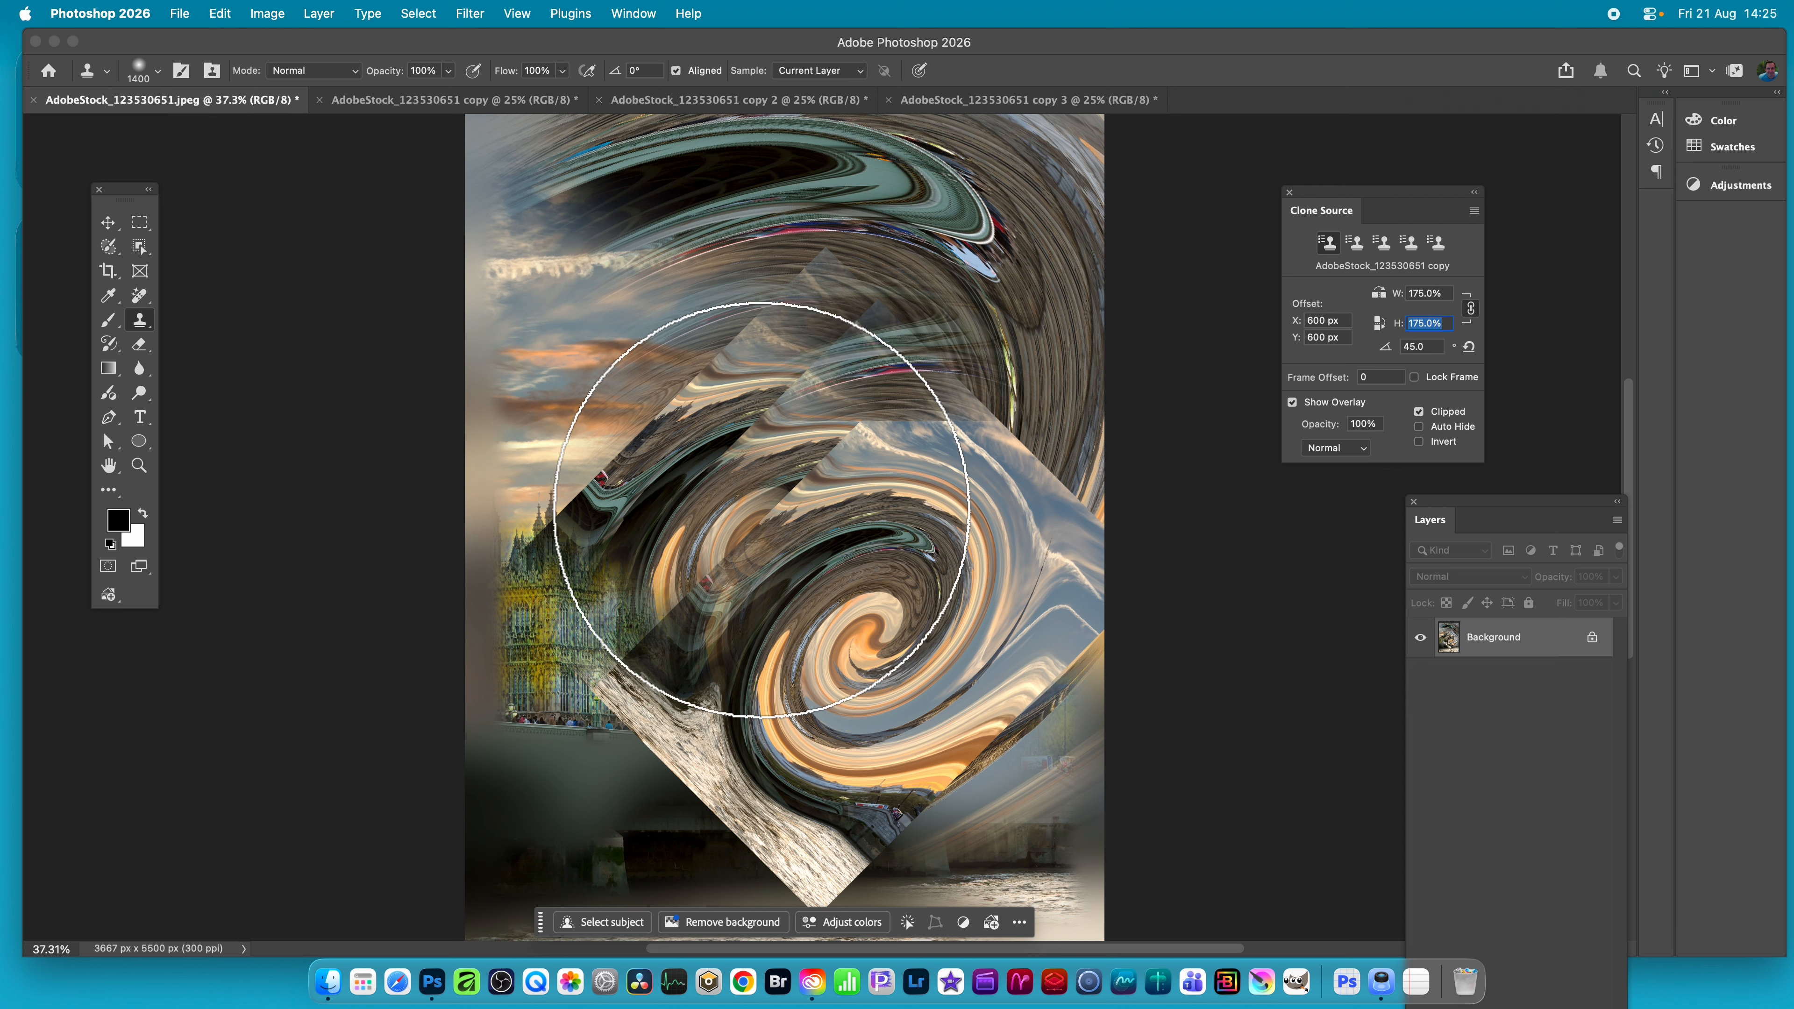
mouse_move(824, 470)
mouse_down()
mouse_move(958, 424)
mouse_move(939, 403)
mouse_move(480, 402)
mouse_move(452, 770)
mouse_move(618, 904)
mouse_move(1073, 821)
mouse_up()
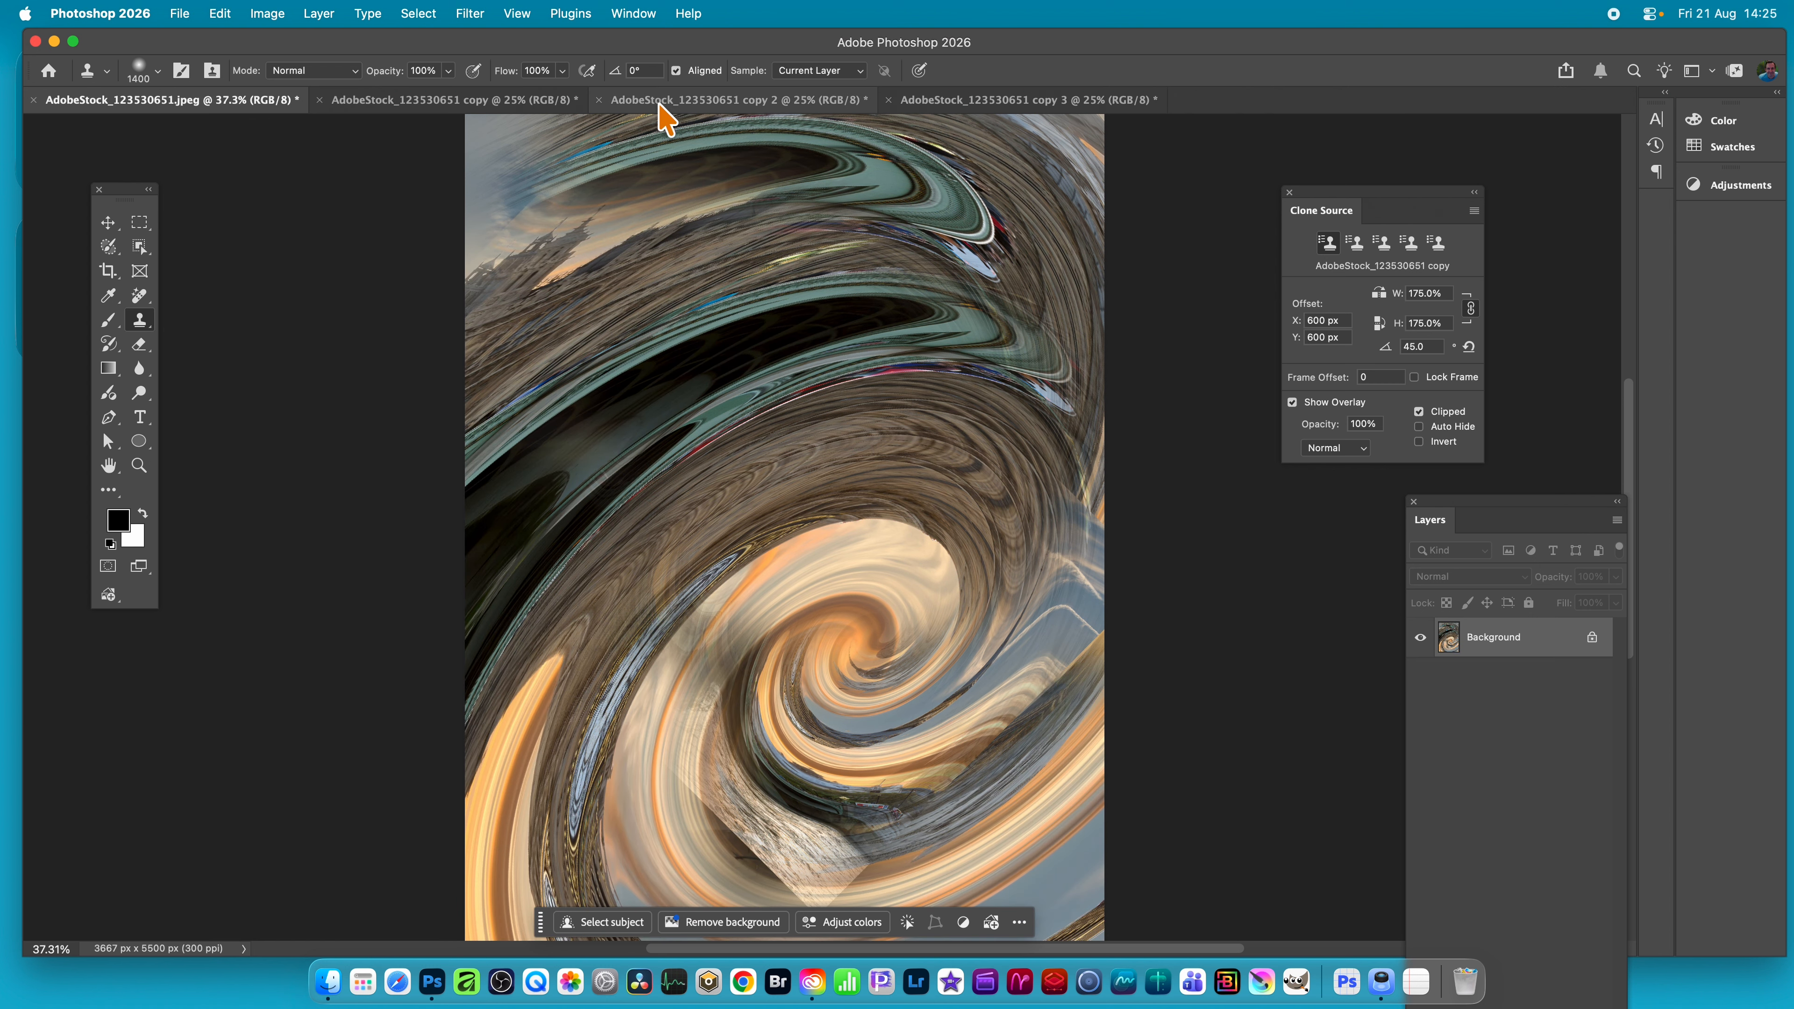
Step: Reapply the recently used Twirl filter twice to the first copy
click(675, 106)
click(505, 106)
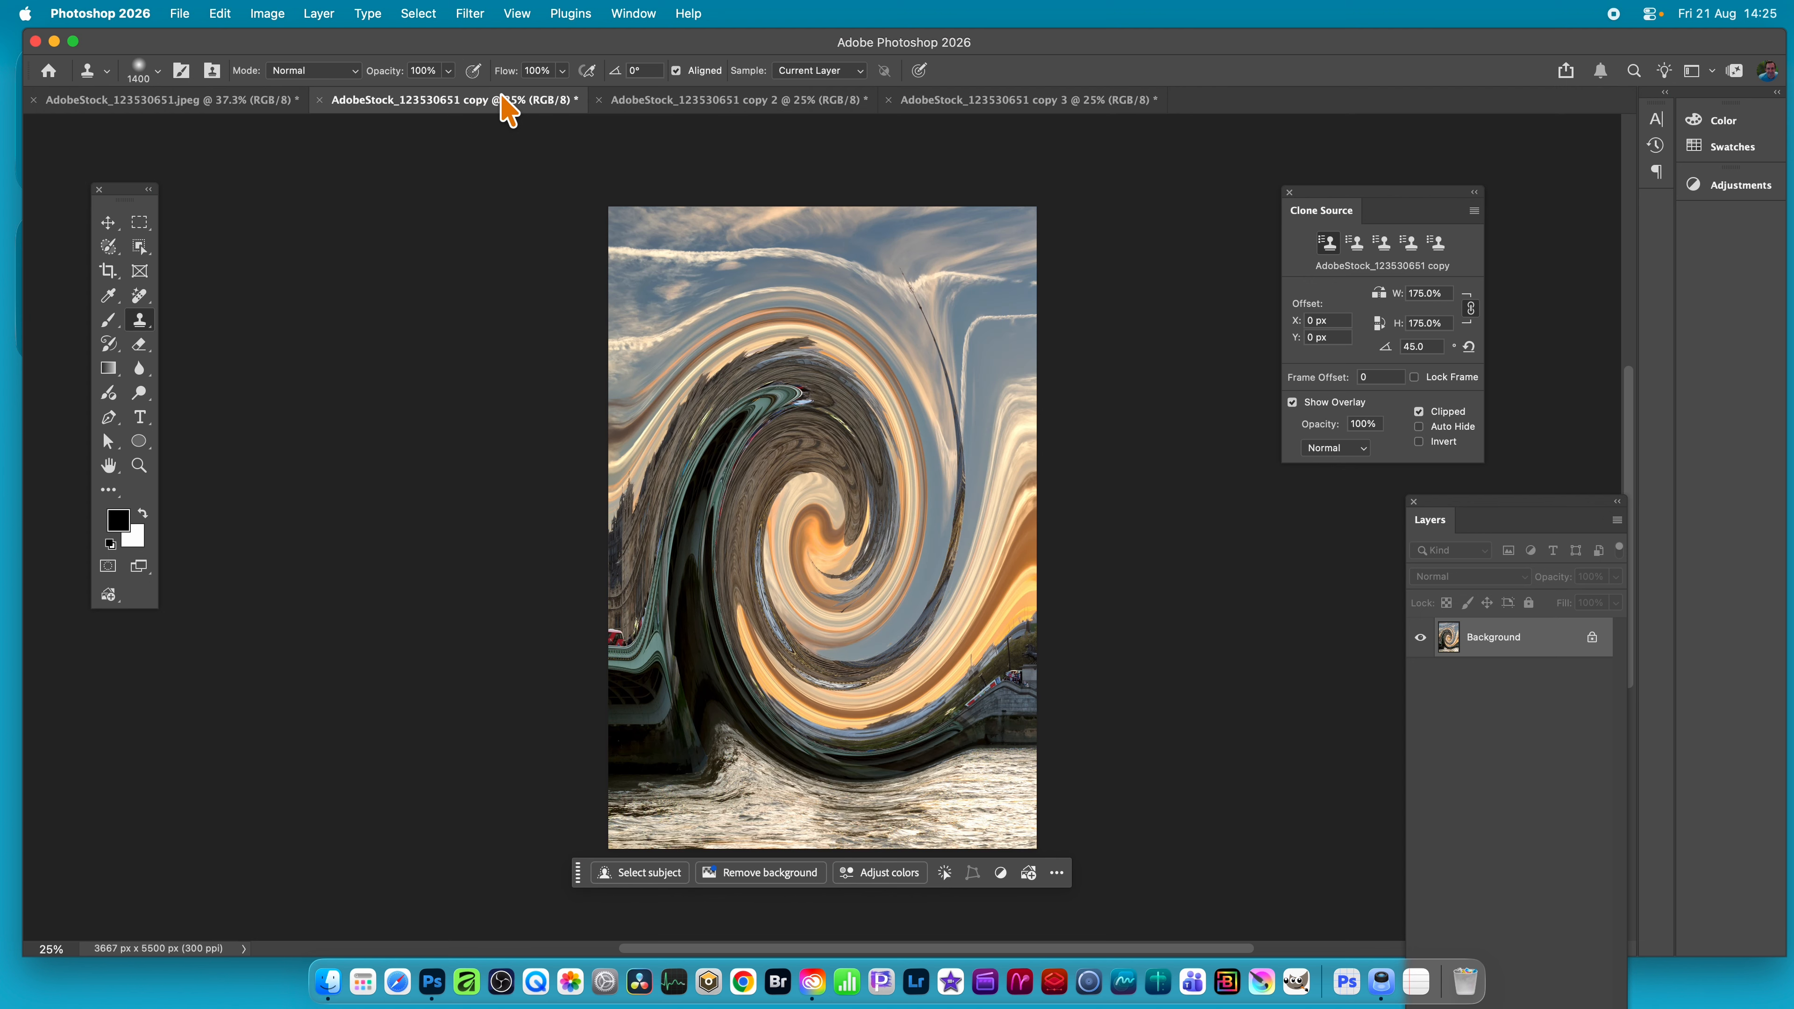
click(468, 14)
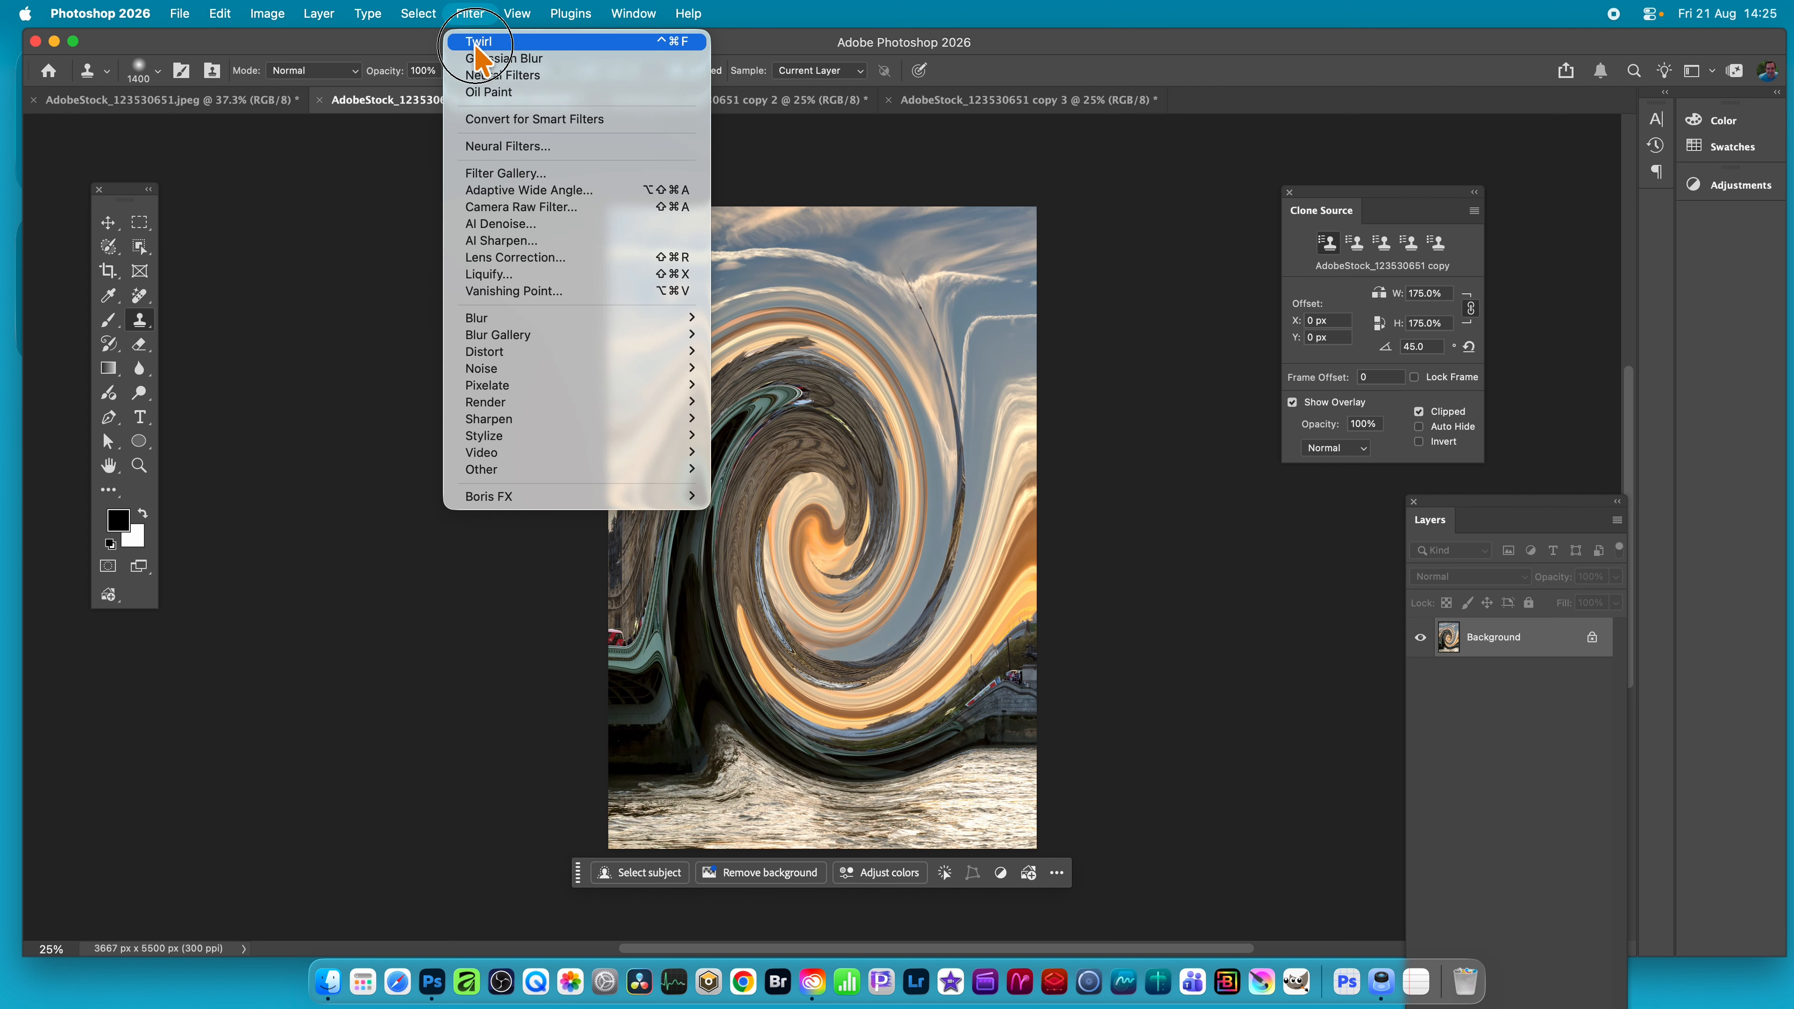
click(478, 45)
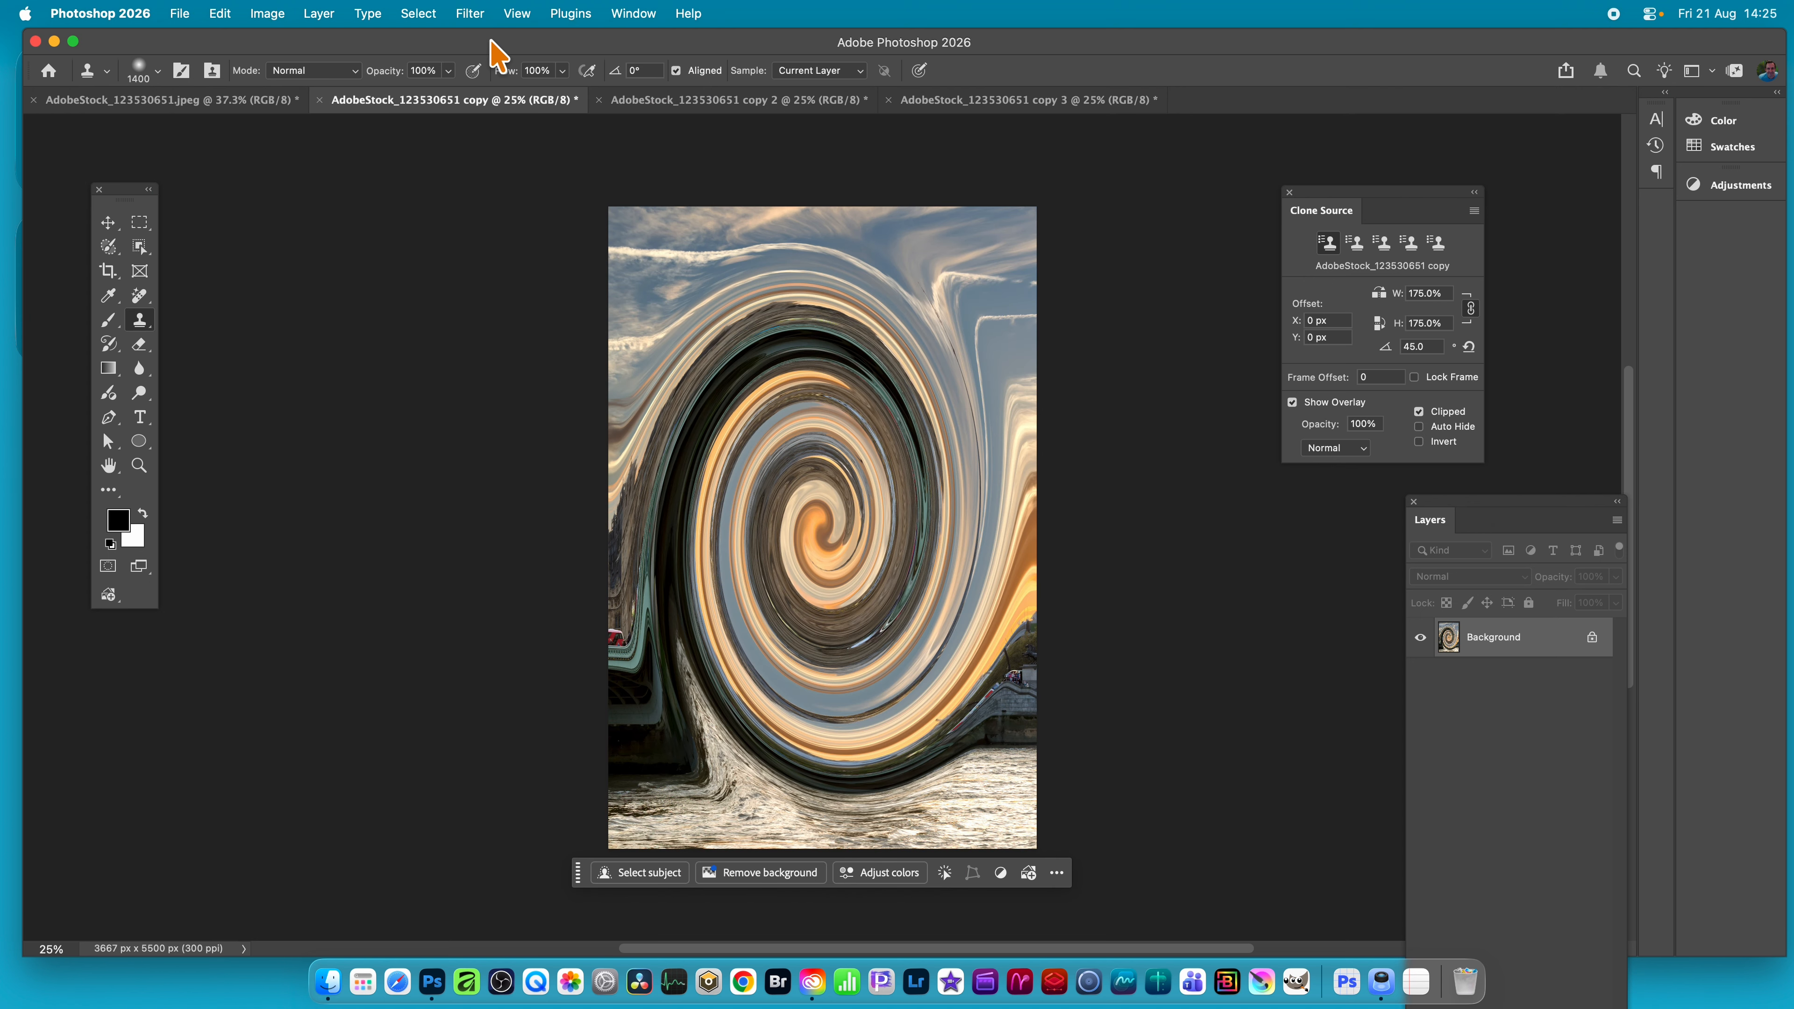
click(472, 15)
click(483, 44)
Step: In the original, set the clone source to 10% width and 175% height, and clone narrow diagonal strips at X offsets of 600 and 78 px
click(215, 100)
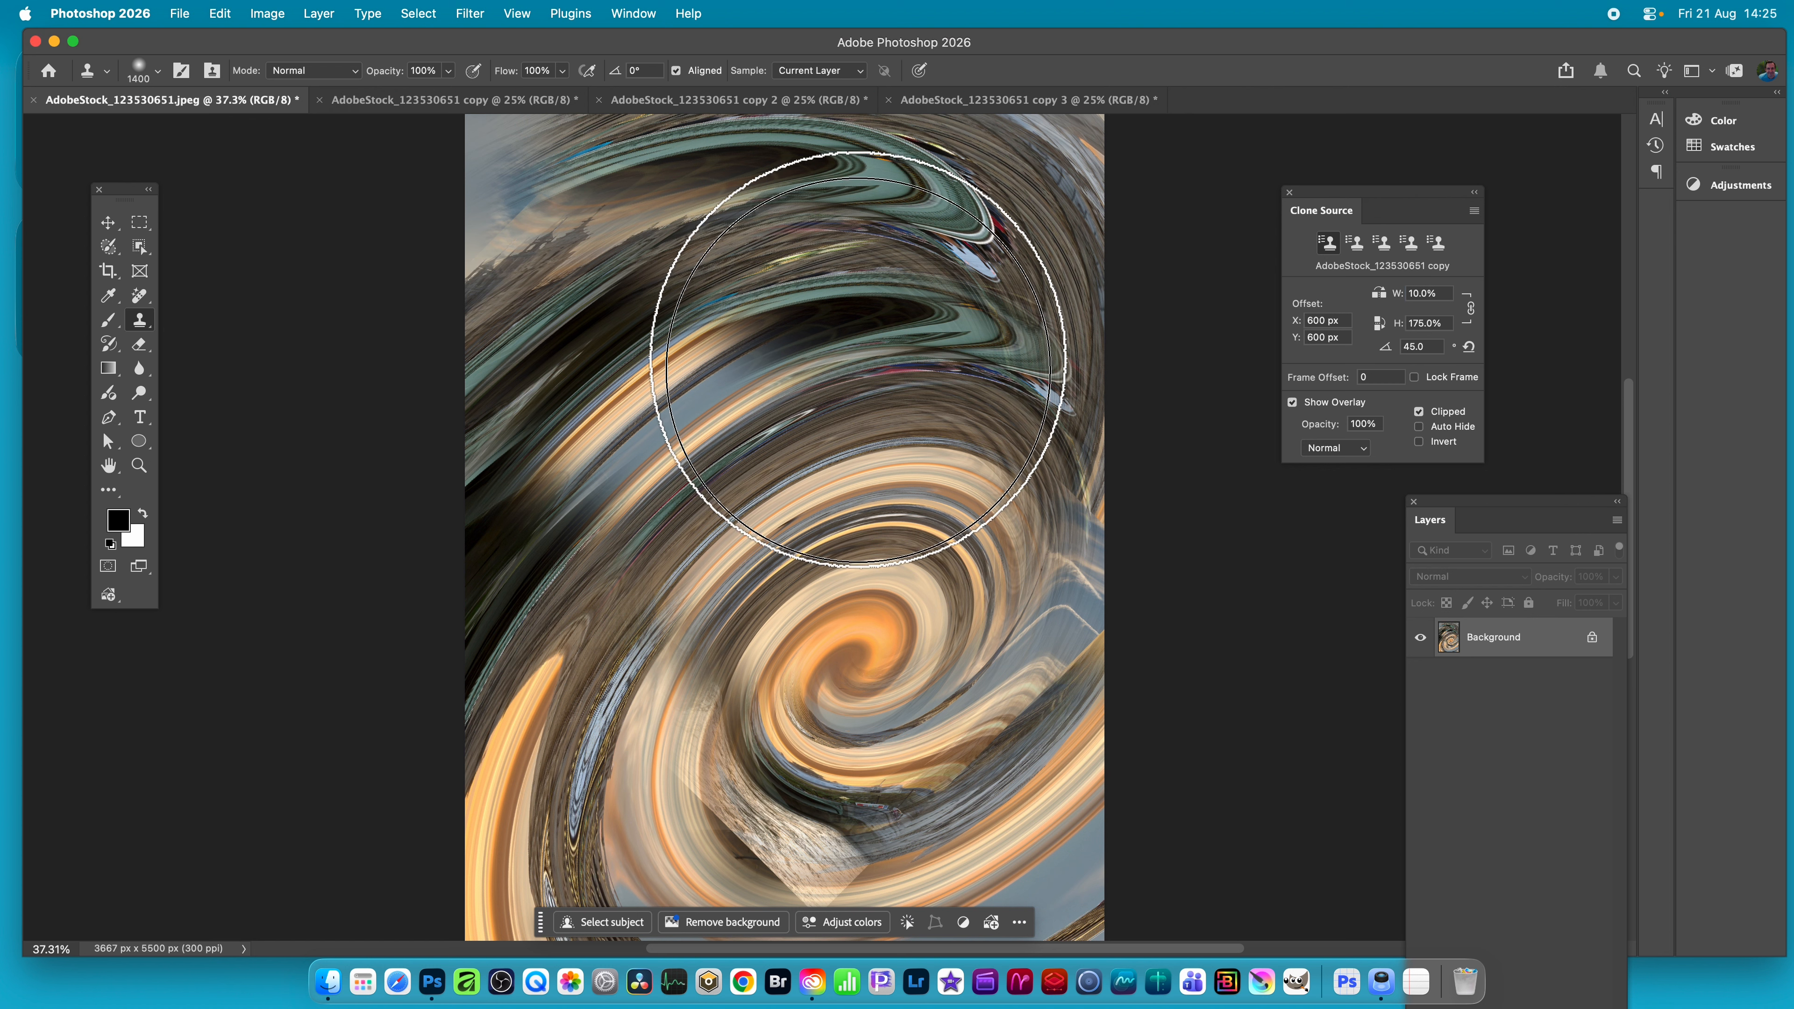
mouse_move(1040, 612)
mouse_down()
mouse_move(901, 568)
mouse_move(750, 680)
mouse_move(689, 686)
mouse_move(726, 556)
mouse_up()
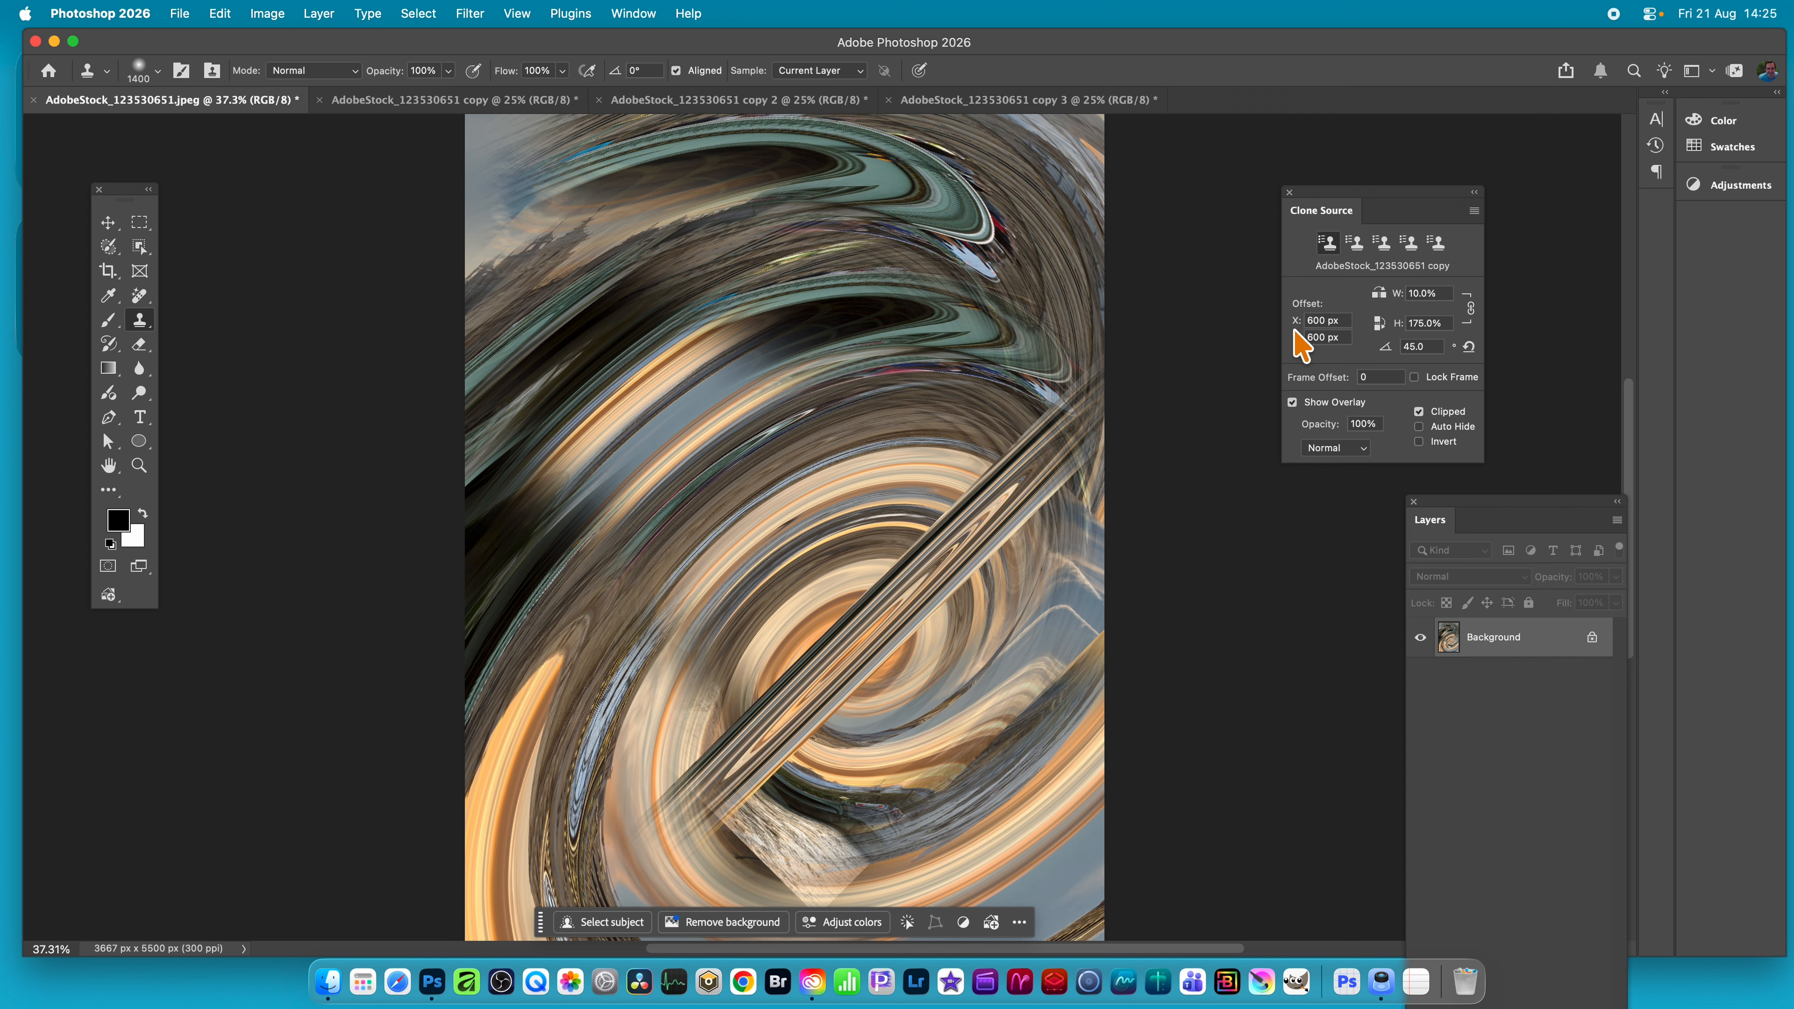
drag(1299, 318, 858, 276)
mouse_move(1132, 281)
mouse_down()
mouse_move(929, 313)
mouse_move(933, 400)
mouse_move(733, 413)
mouse_move(711, 554)
mouse_up()
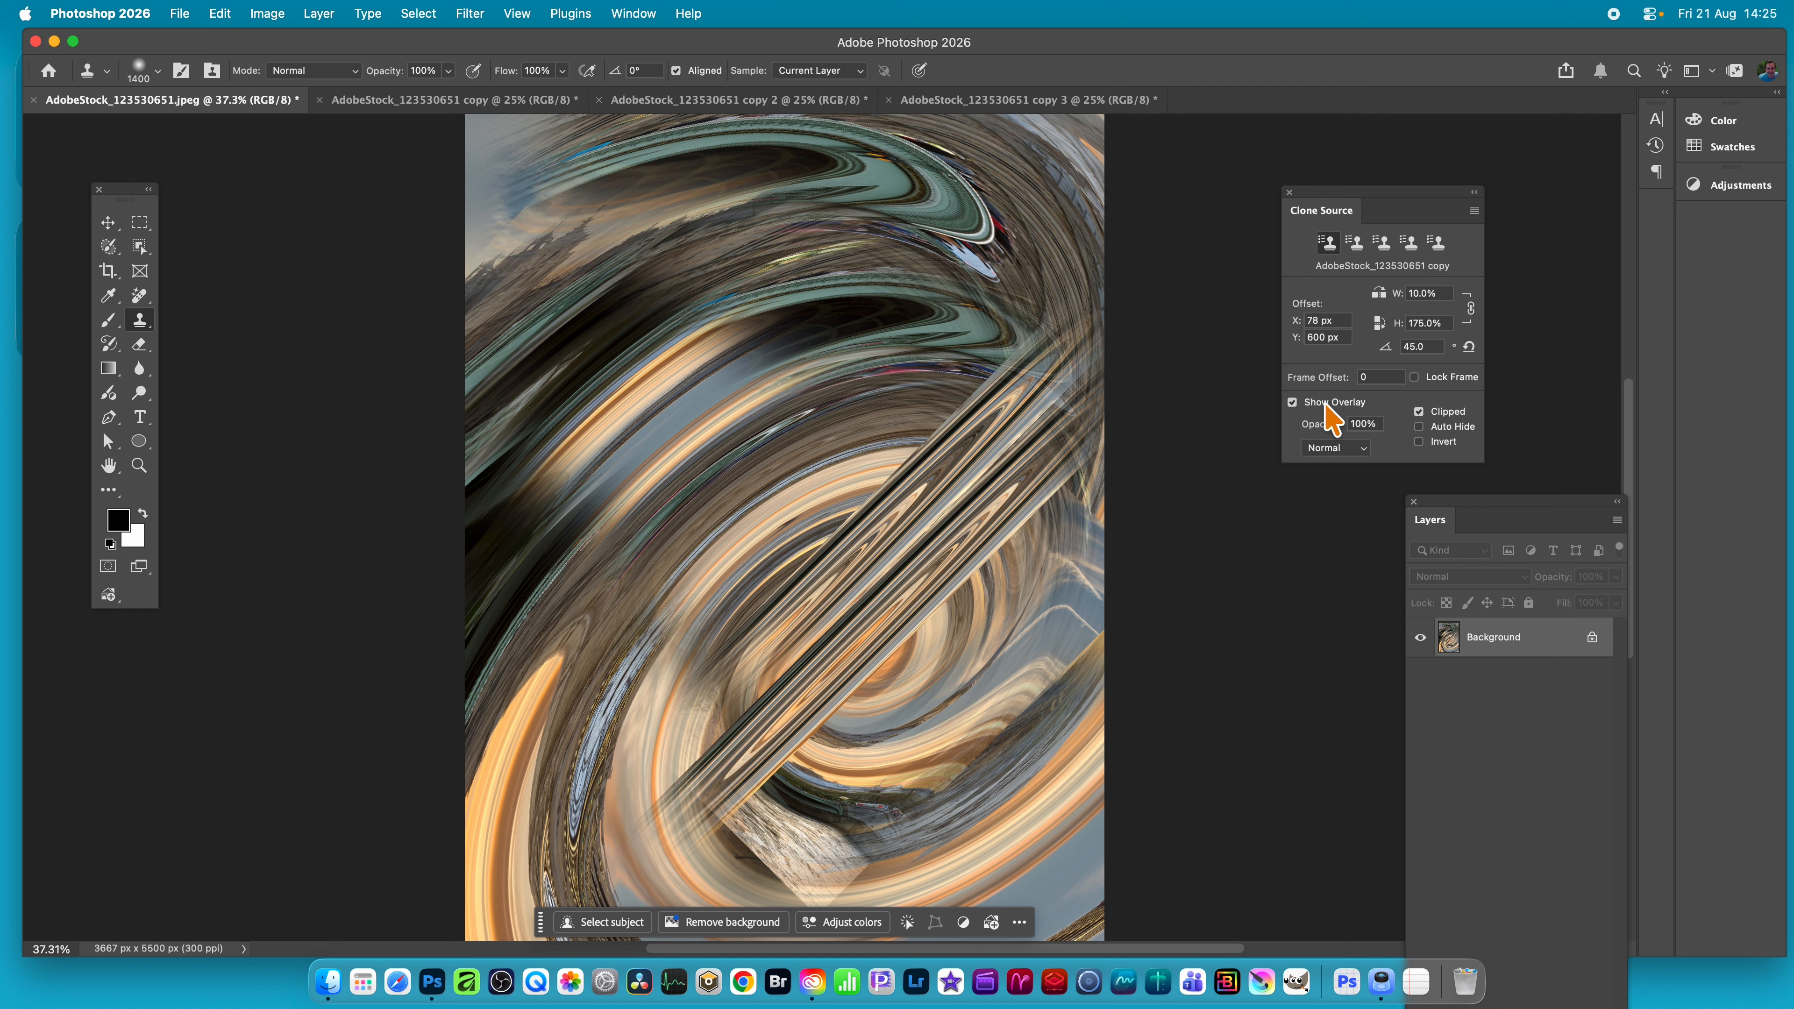
Step: Set the clone source X offset to -359 px and clone another narrow diagonal strip above the others
mouse_move(1297, 322)
mouse_down()
mouse_move(1265, 336)
mouse_move(993, 321)
mouse_move(798, 269)
mouse_move(889, 298)
mouse_move(920, 384)
mouse_up()
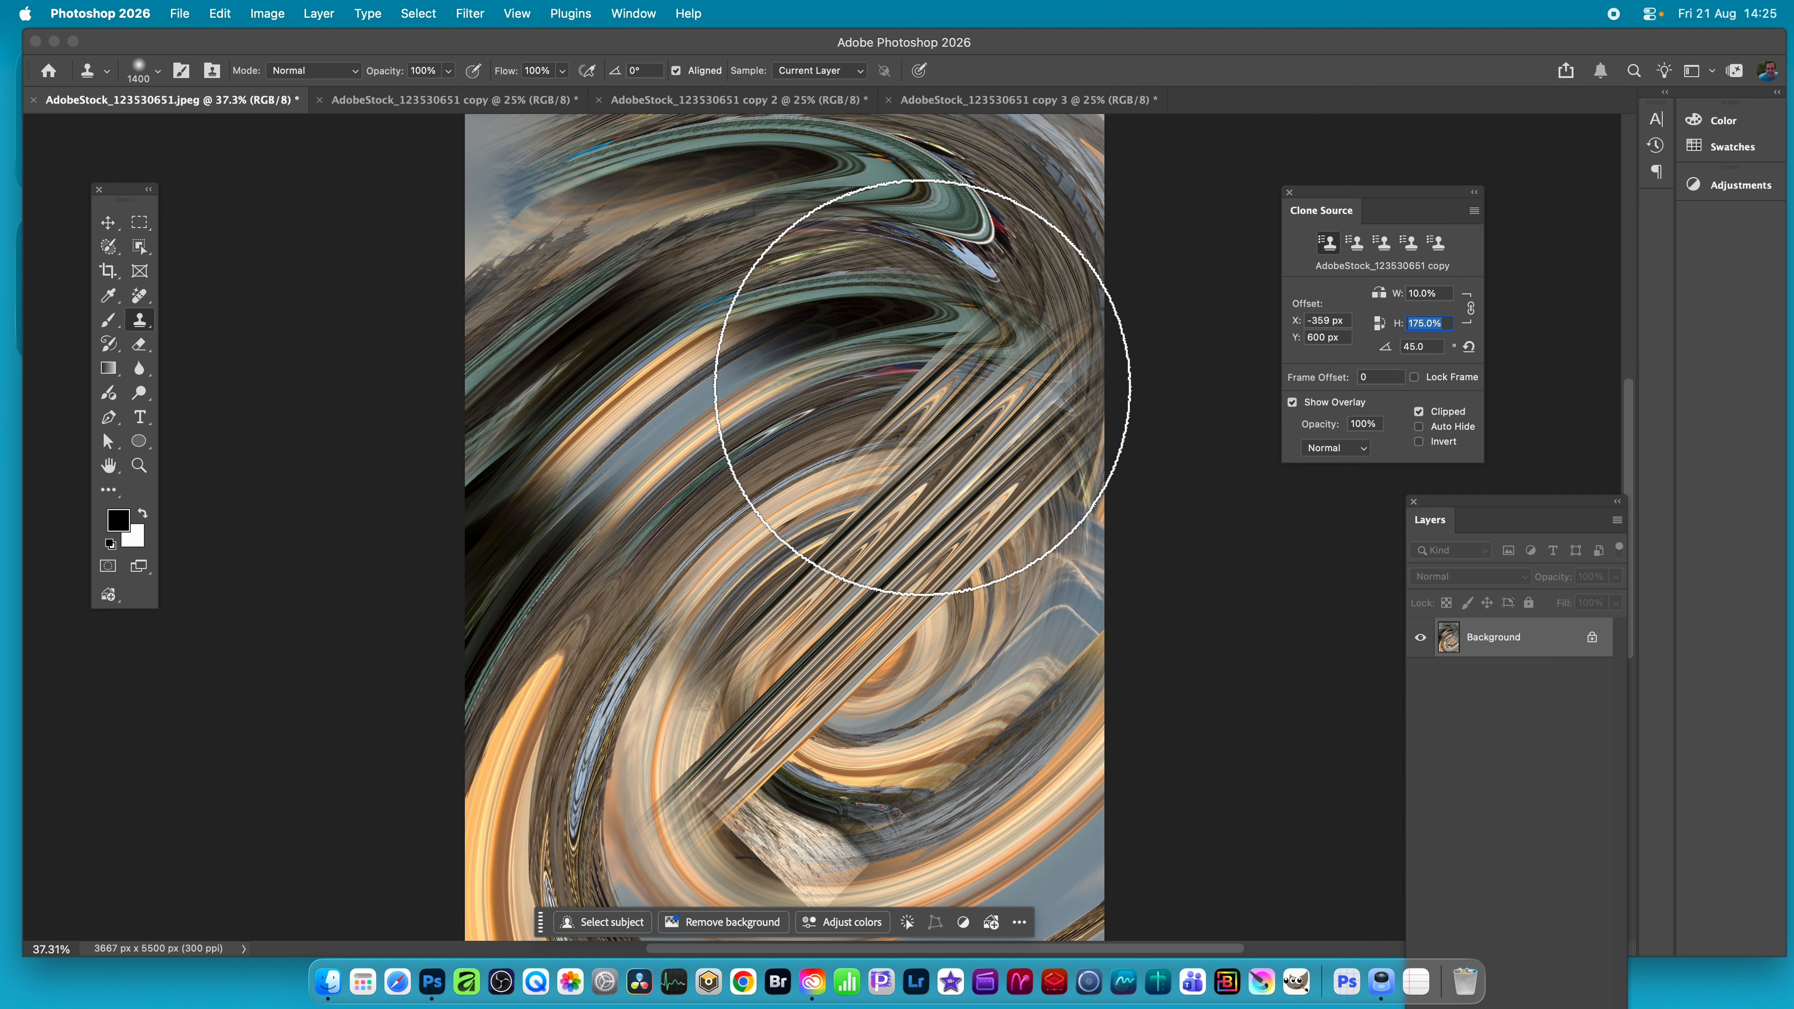
key(Return)
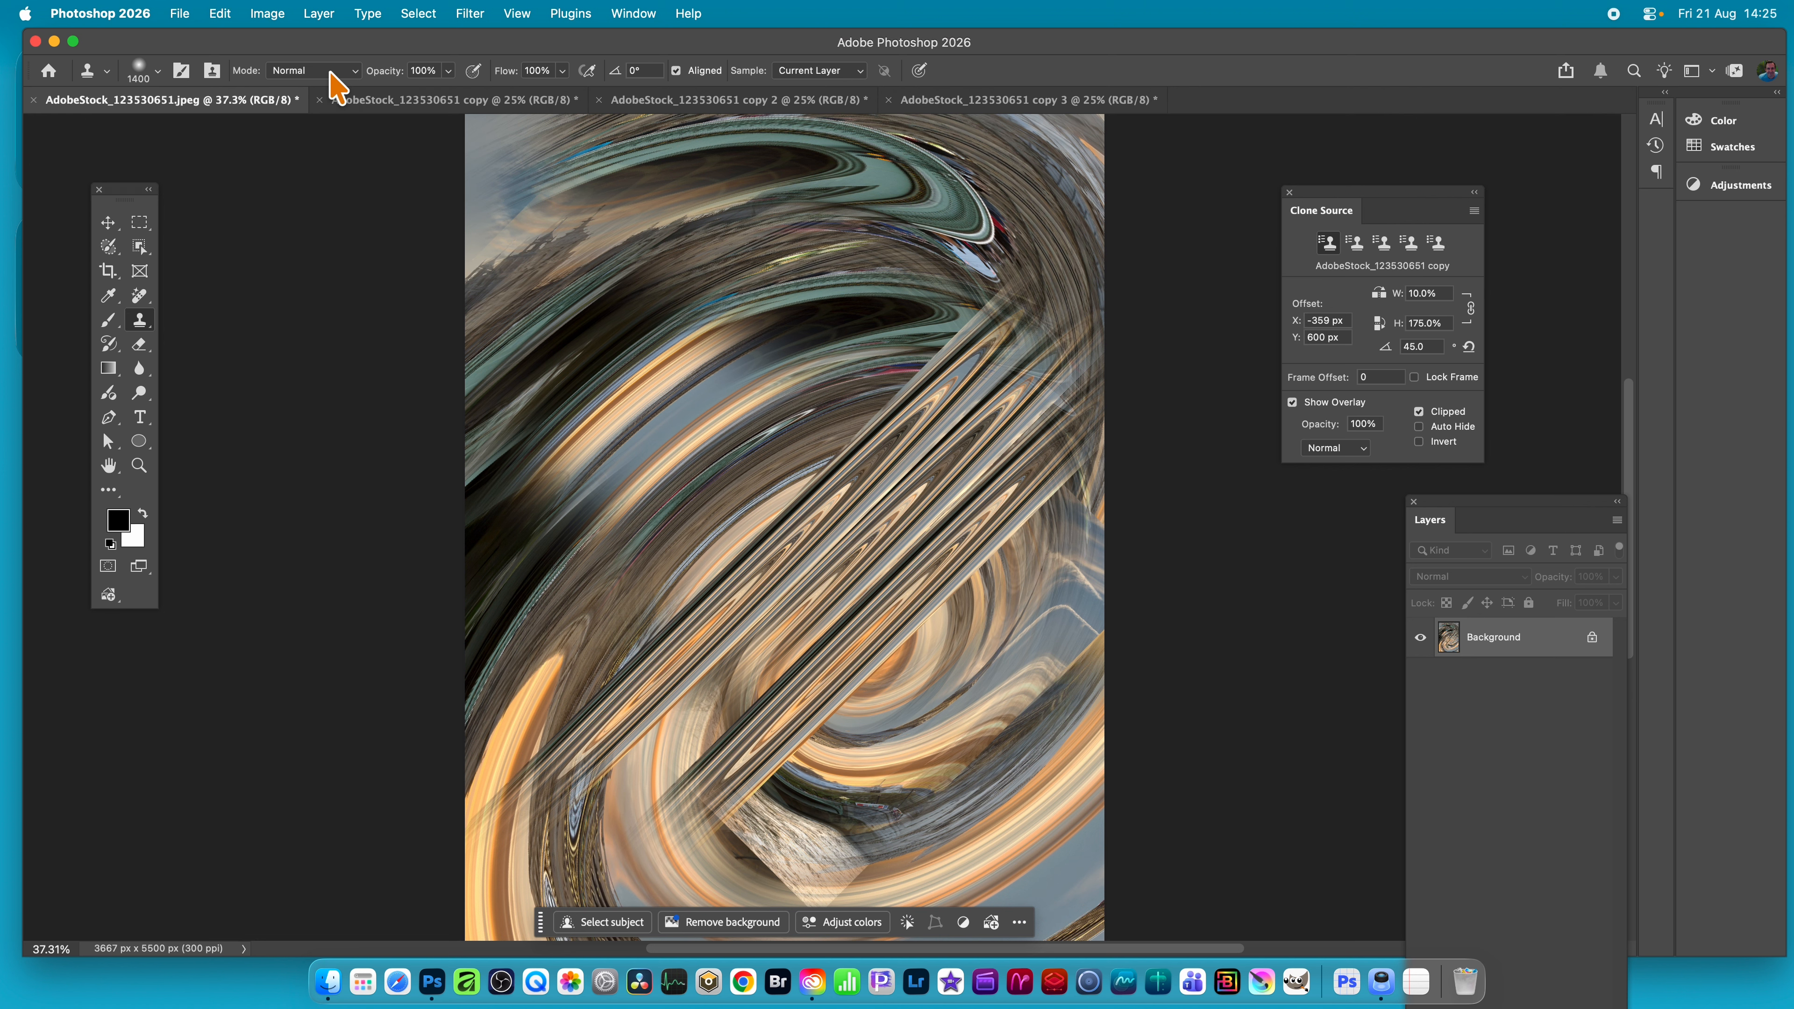
Step: Try the Darken blend mode for the clone source overlay and return it to Normal
click(1356, 452)
click(1345, 474)
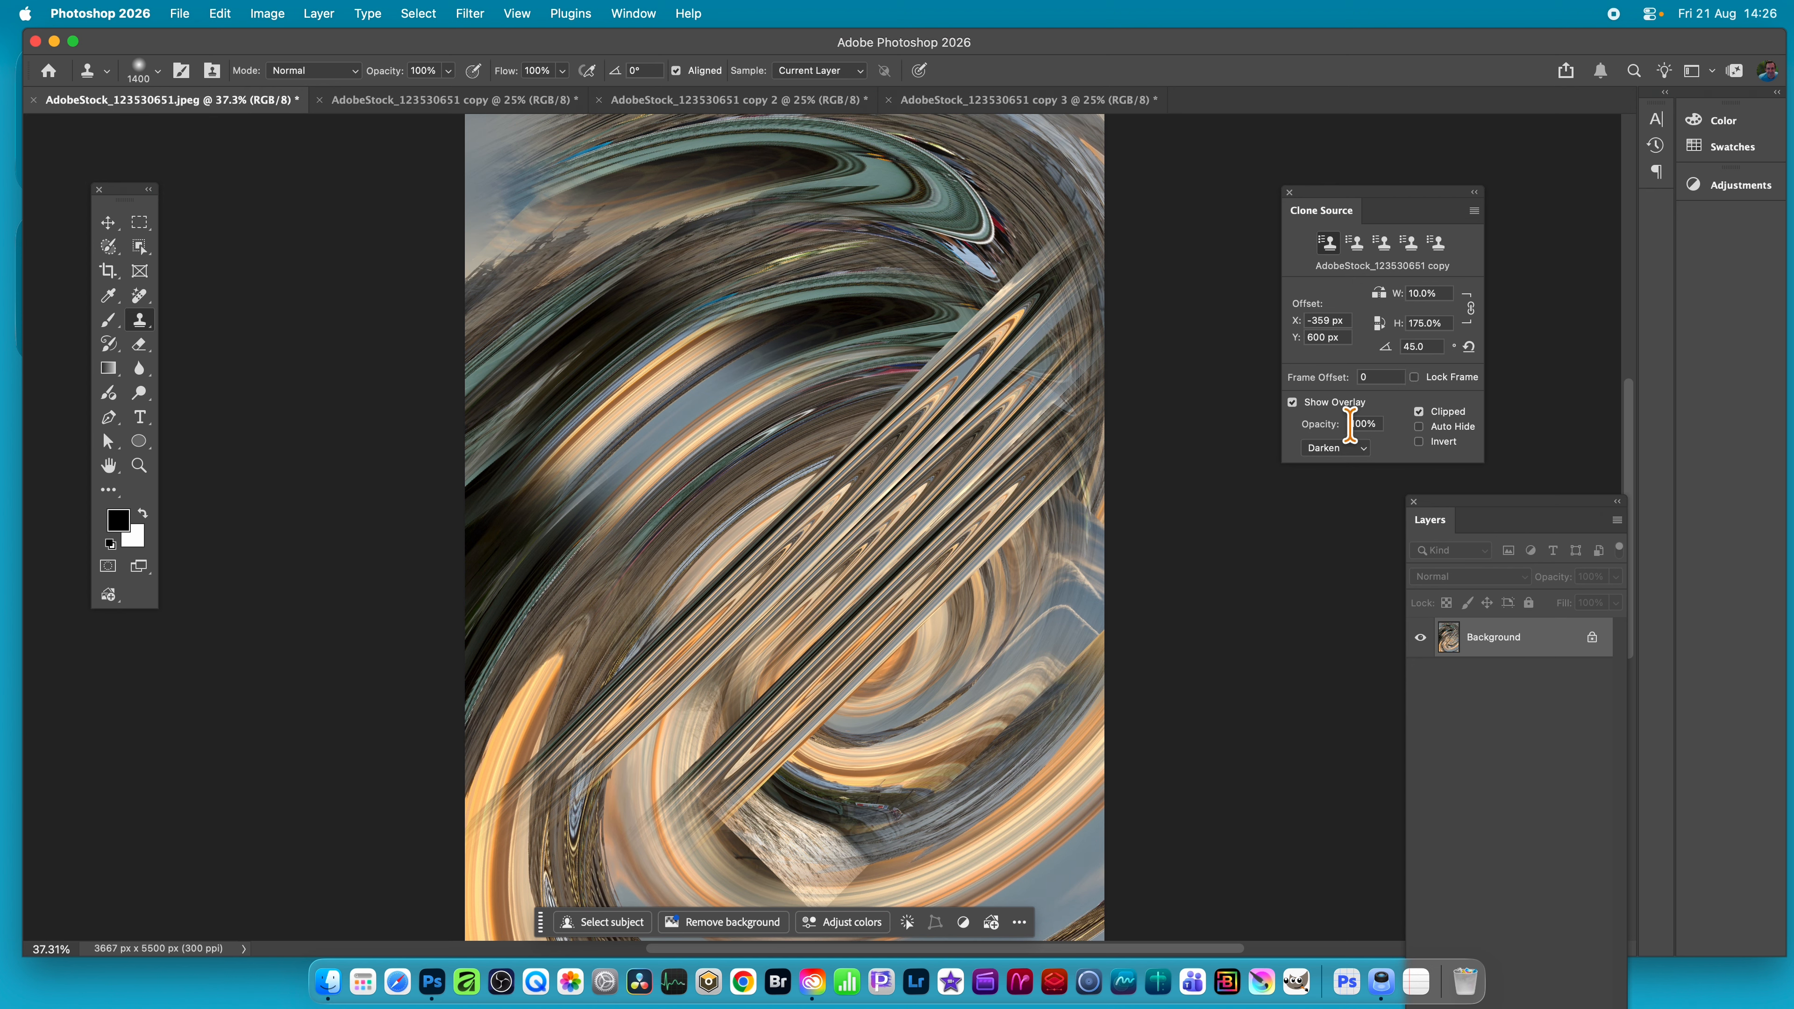
click(1337, 458)
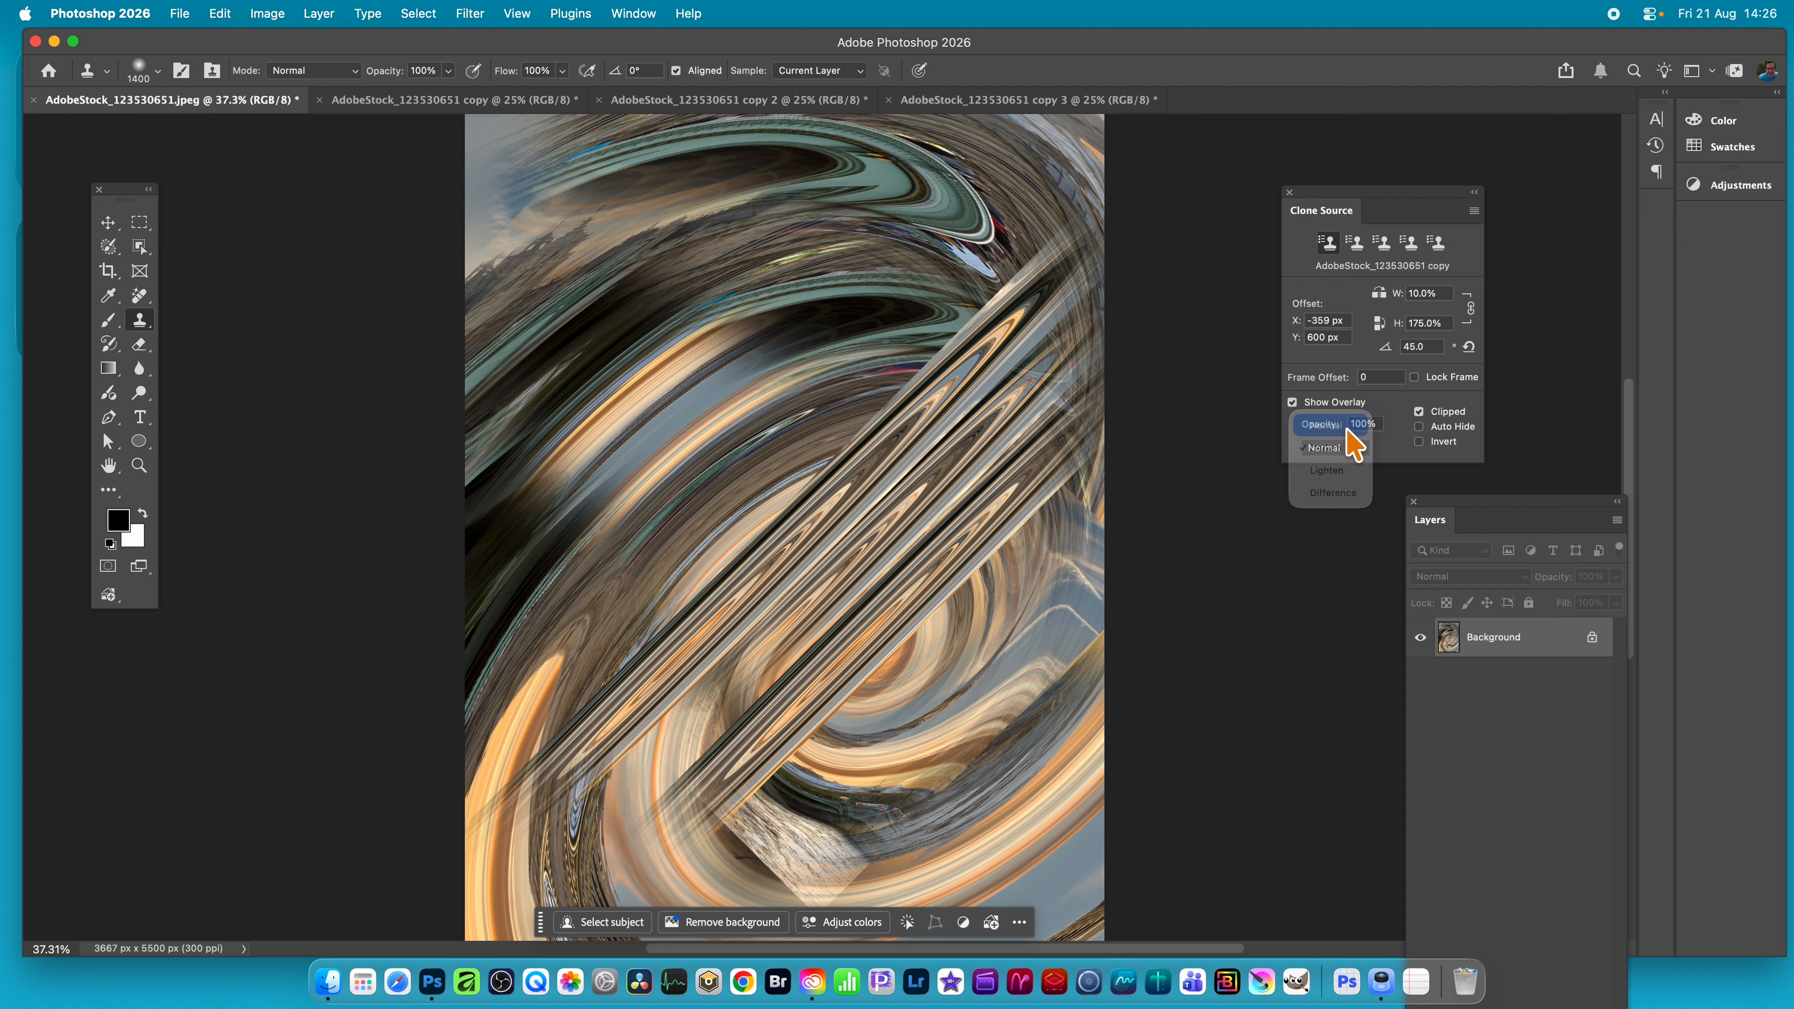
click(1341, 423)
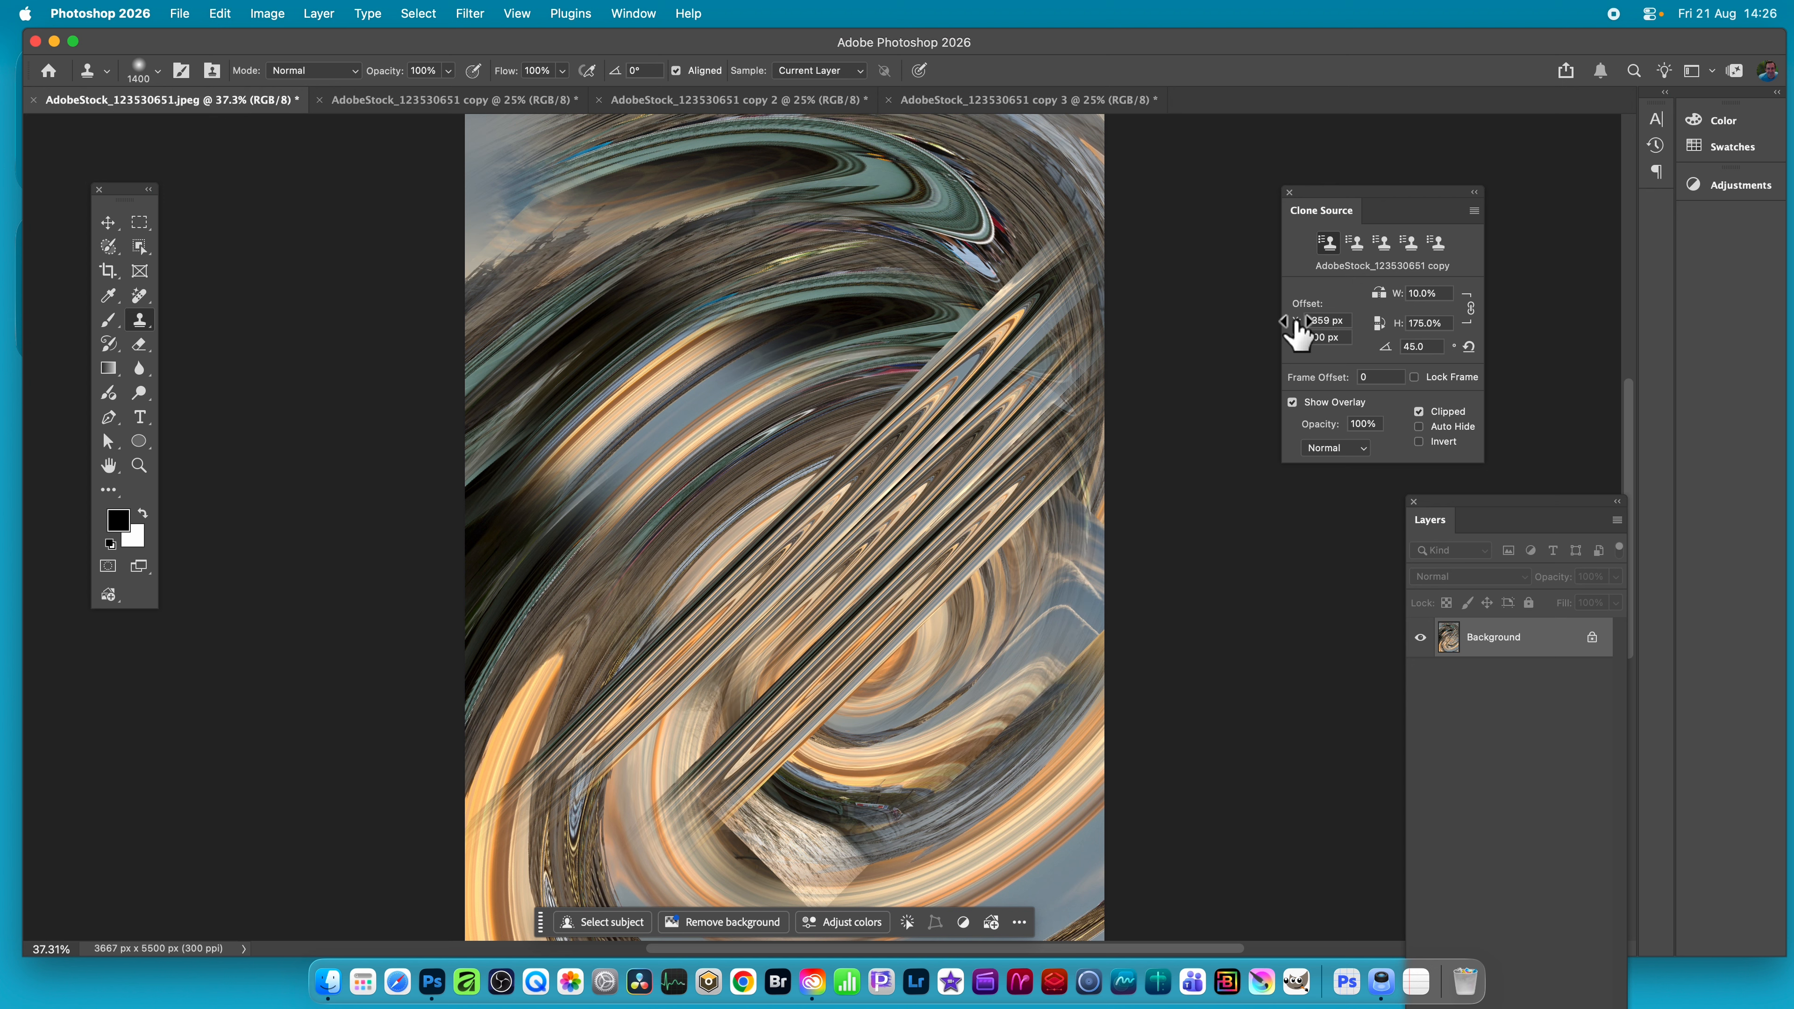
Step: Set the X offset to -739 px, clone another diagonal strip with the overlay in Darken, and return the overlay to Normal
drag(1285, 325, 1062, 301)
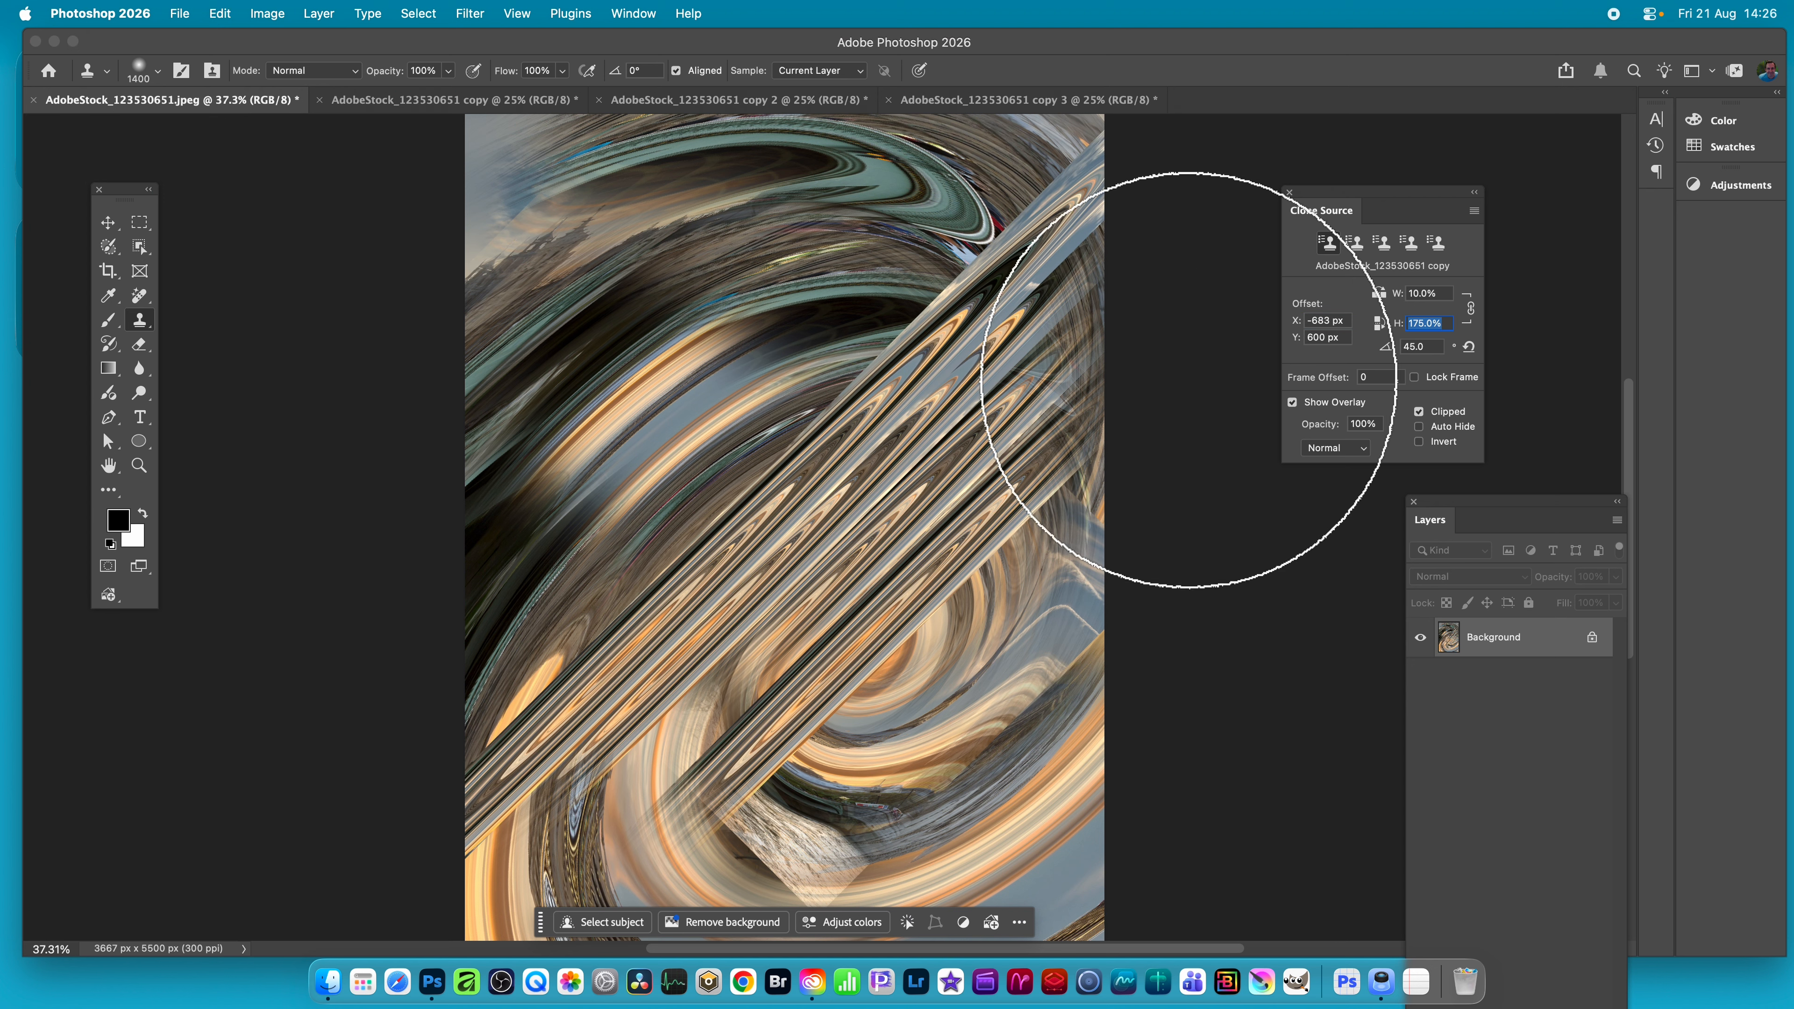
click(1341, 448)
click(1350, 466)
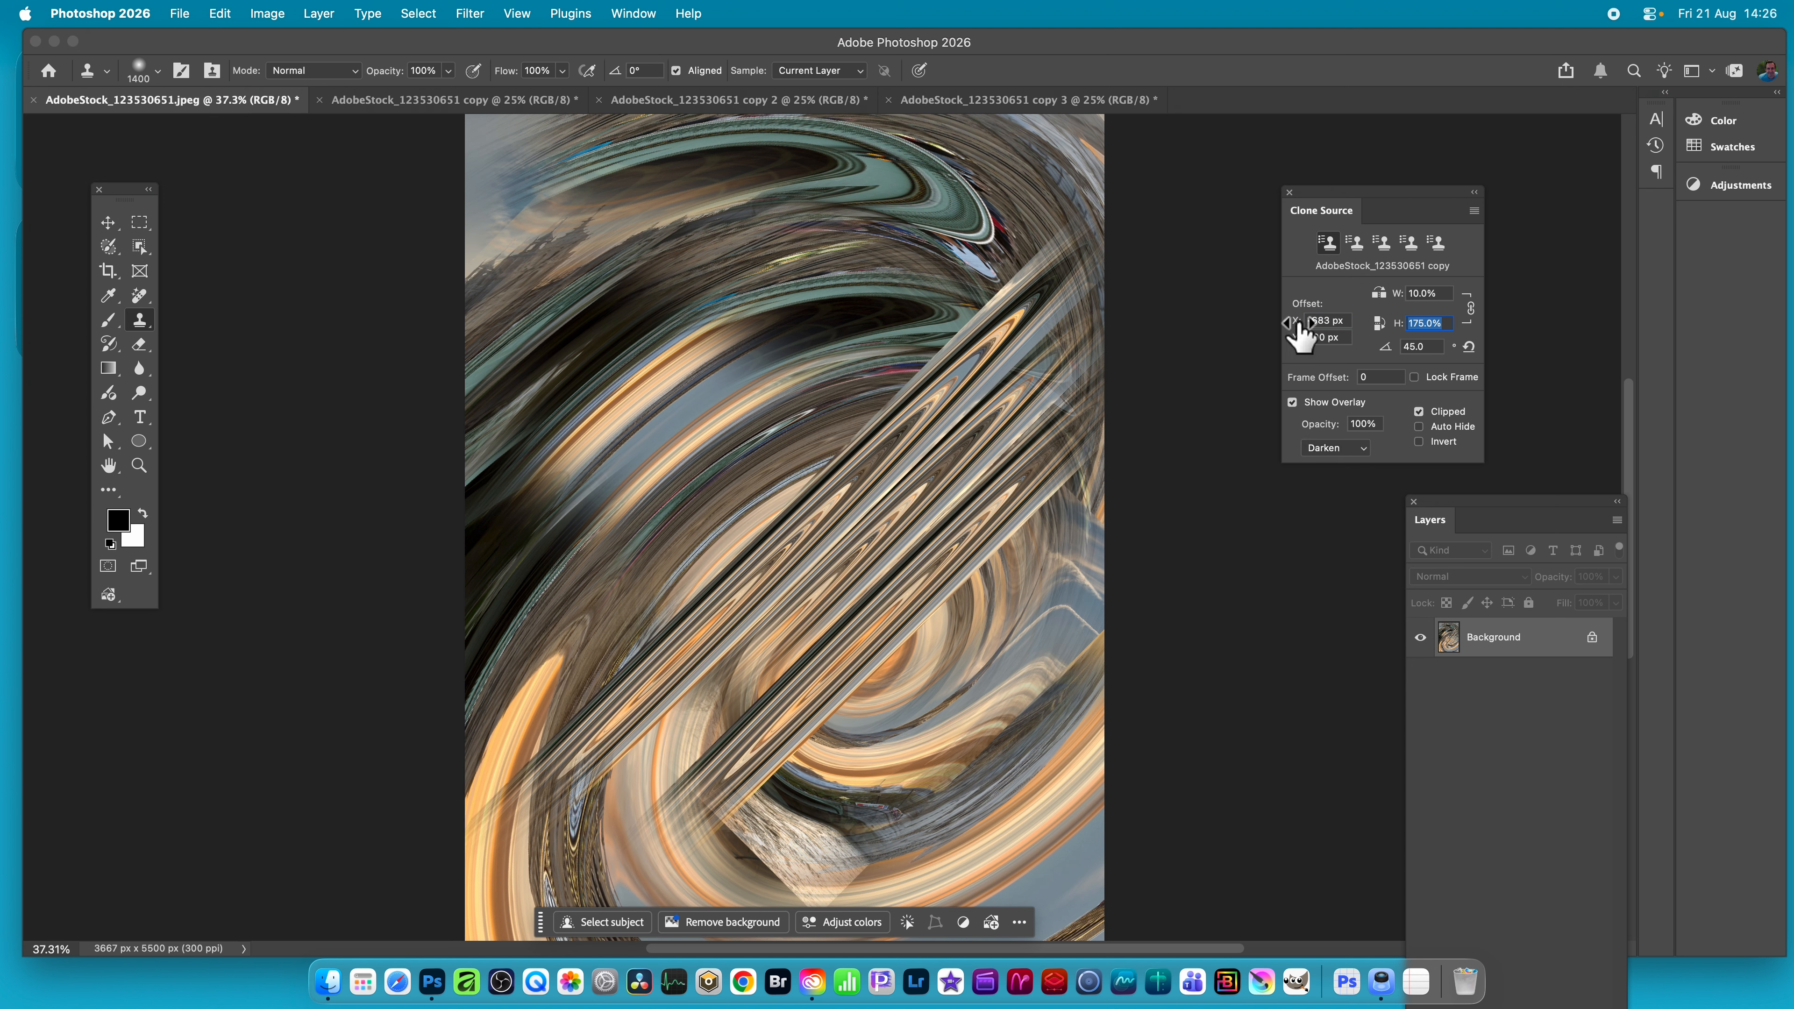
mouse_move(1297, 322)
mouse_down()
mouse_move(1223, 311)
mouse_move(1329, 303)
mouse_move(1250, 312)
mouse_up()
key(Return)
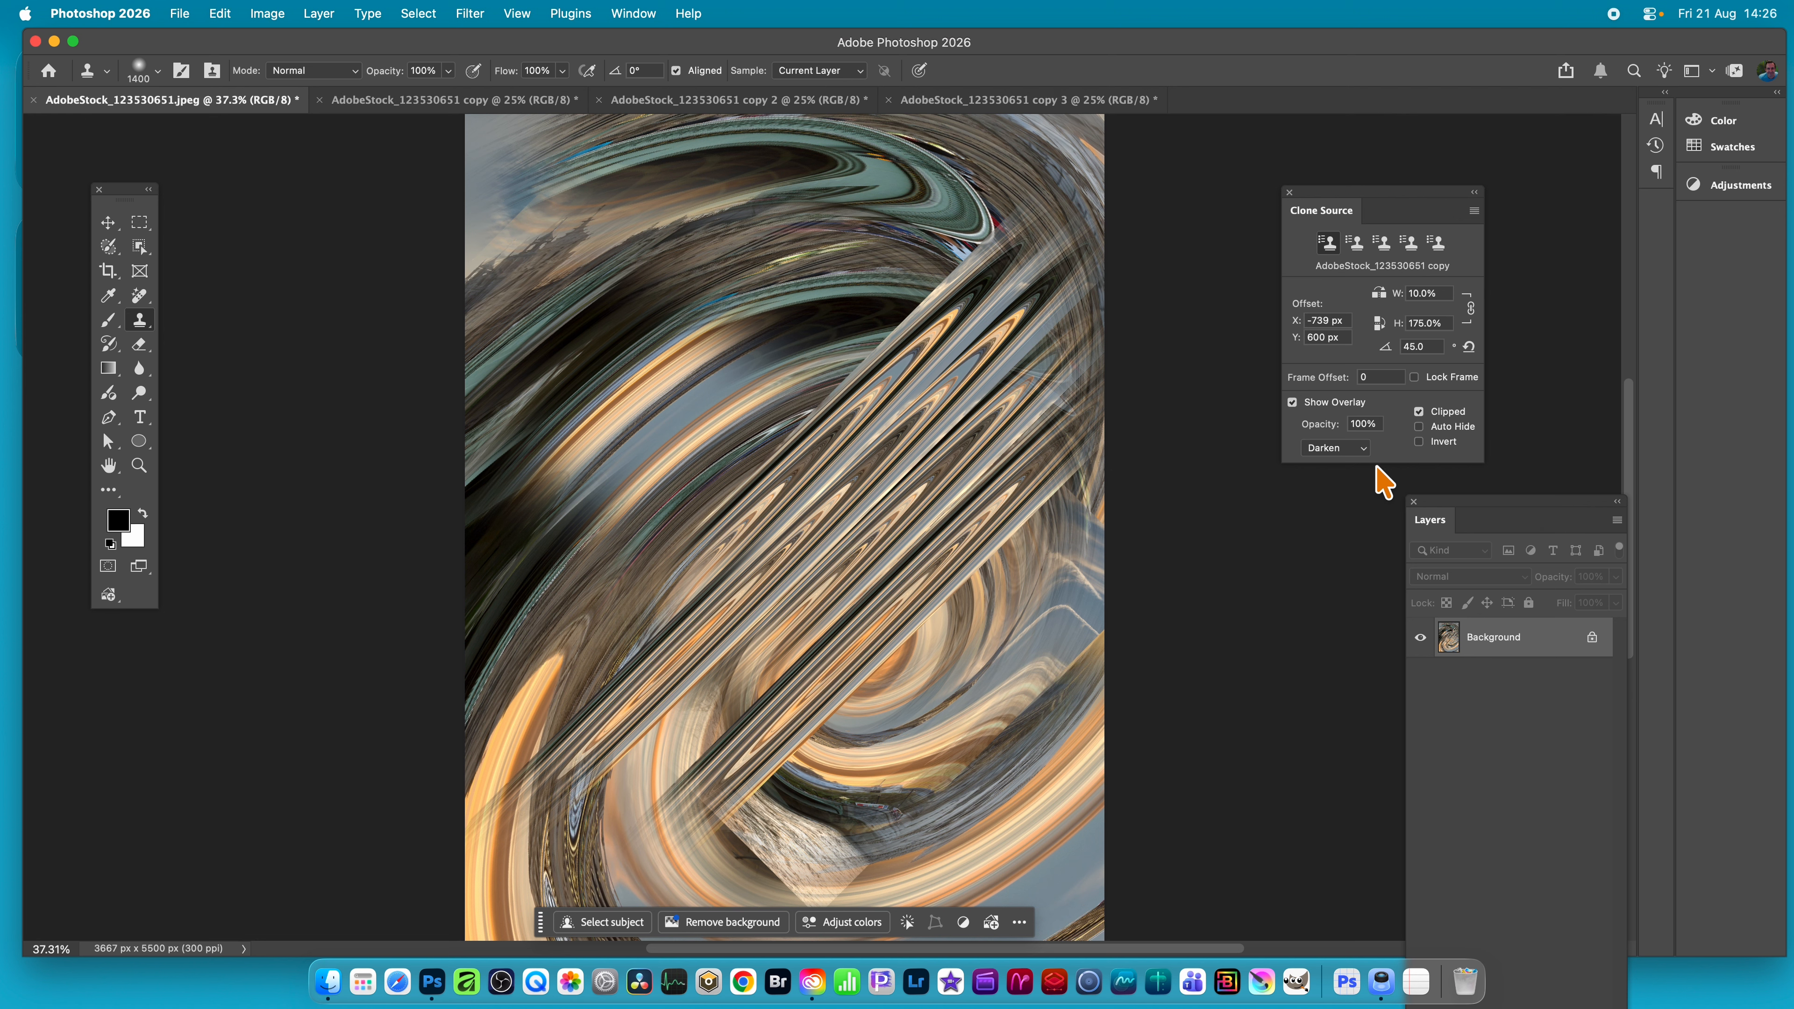
click(1328, 452)
click(1335, 424)
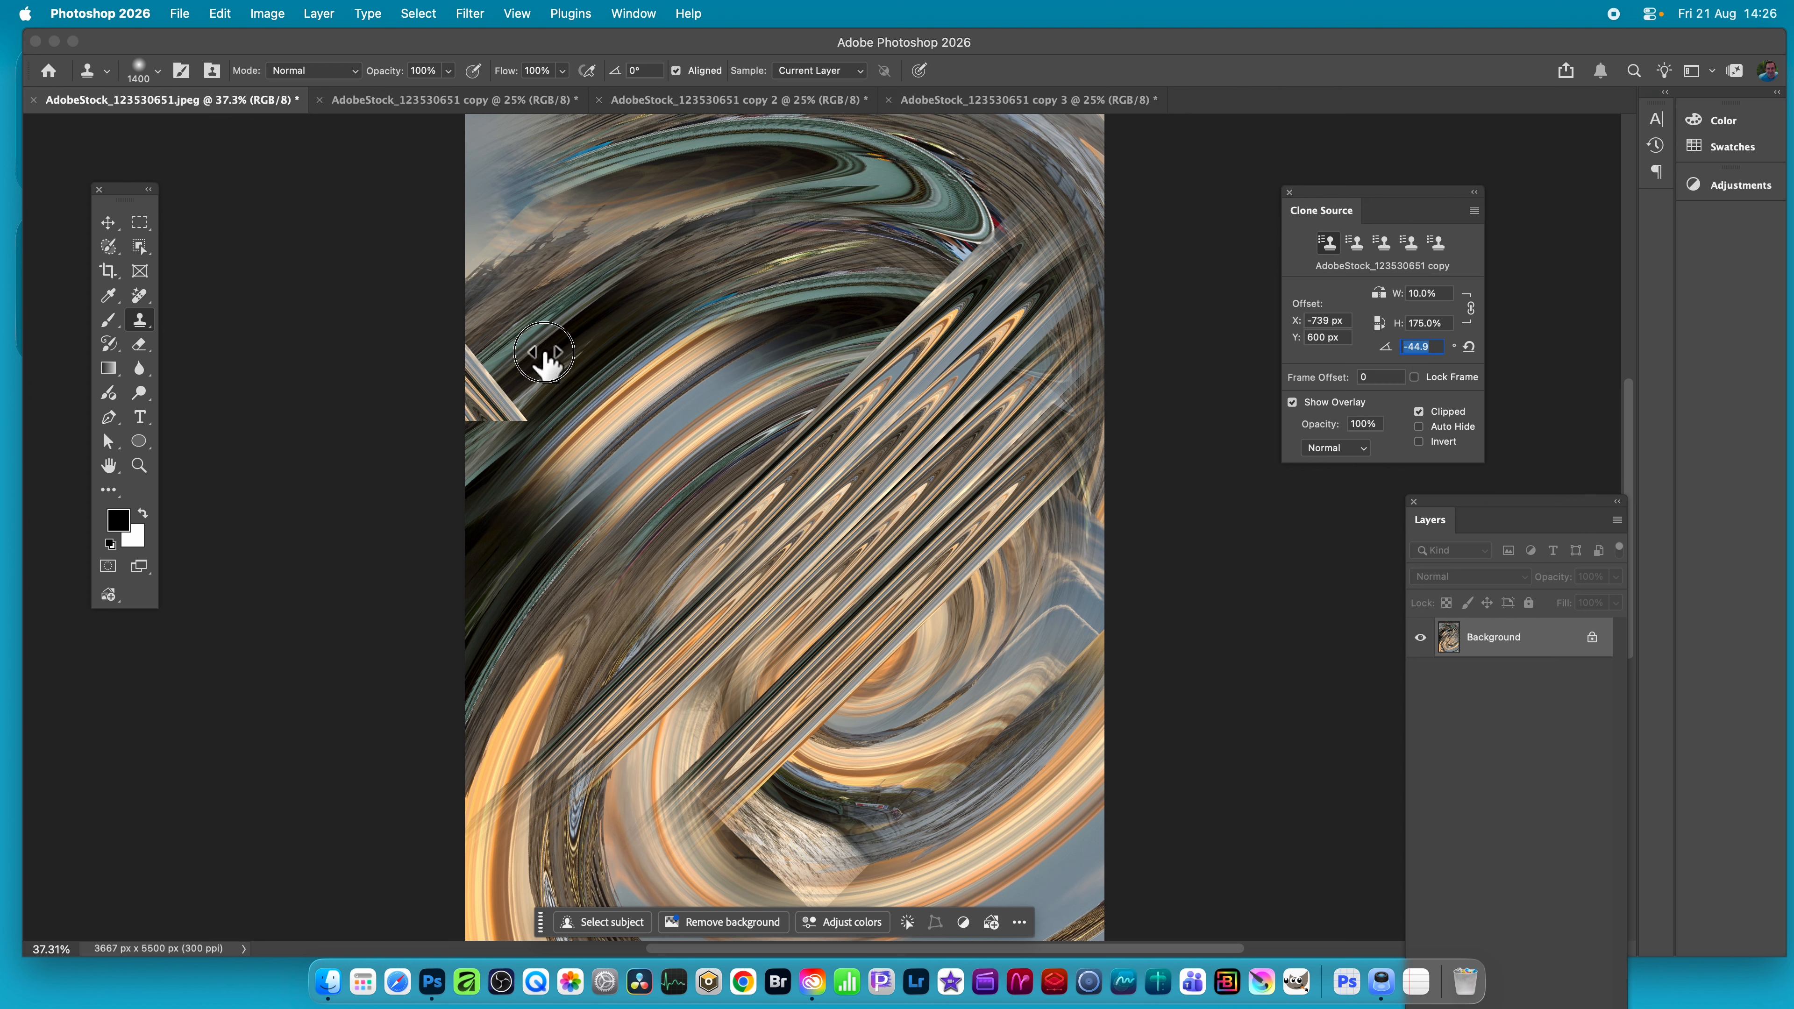
Step: Rotate the clone source to -45.4° and clone a narrow strip that crosses the existing diagonal strips
drag(544, 361, 540, 362)
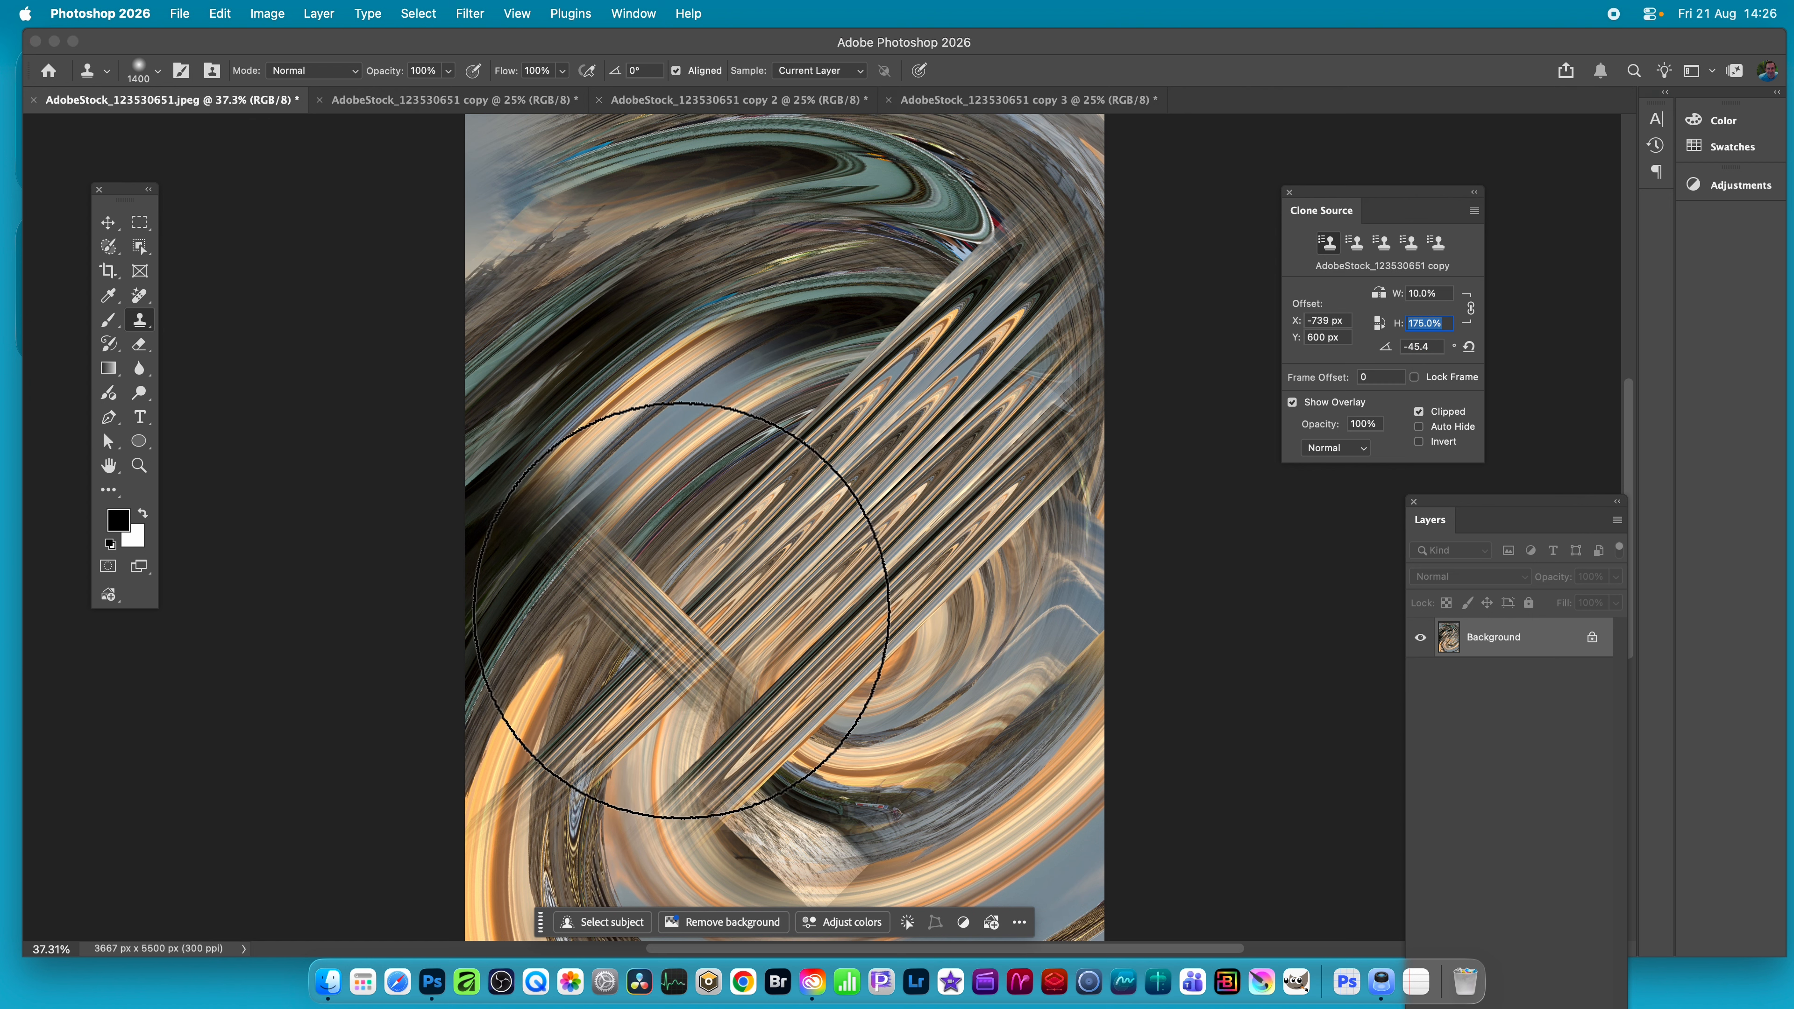
click(742, 683)
mouse_move(742, 682)
mouse_down()
mouse_move(660, 781)
mouse_move(441, 601)
mouse_move(861, 943)
mouse_up()
Step: Set the Clone Stamp mode to Difference and the X offset to -248 px, and clone a strip parallel to the crossing one
click(319, 72)
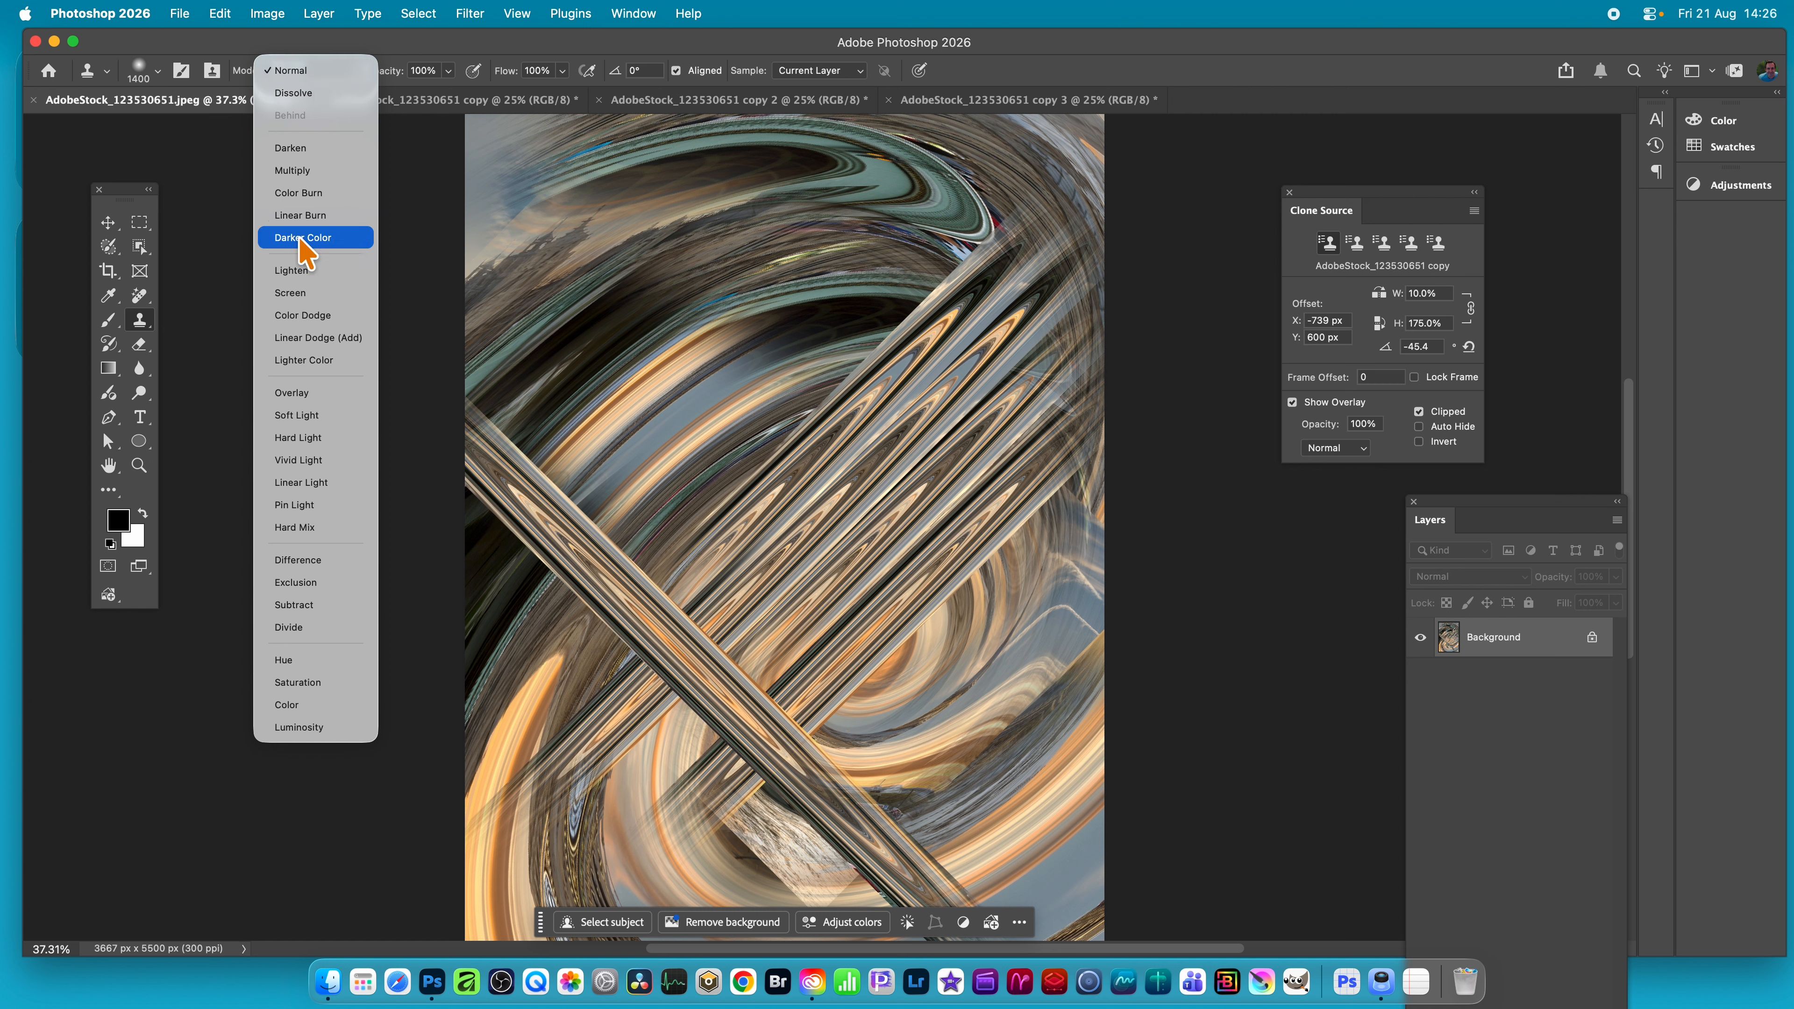
click(297, 562)
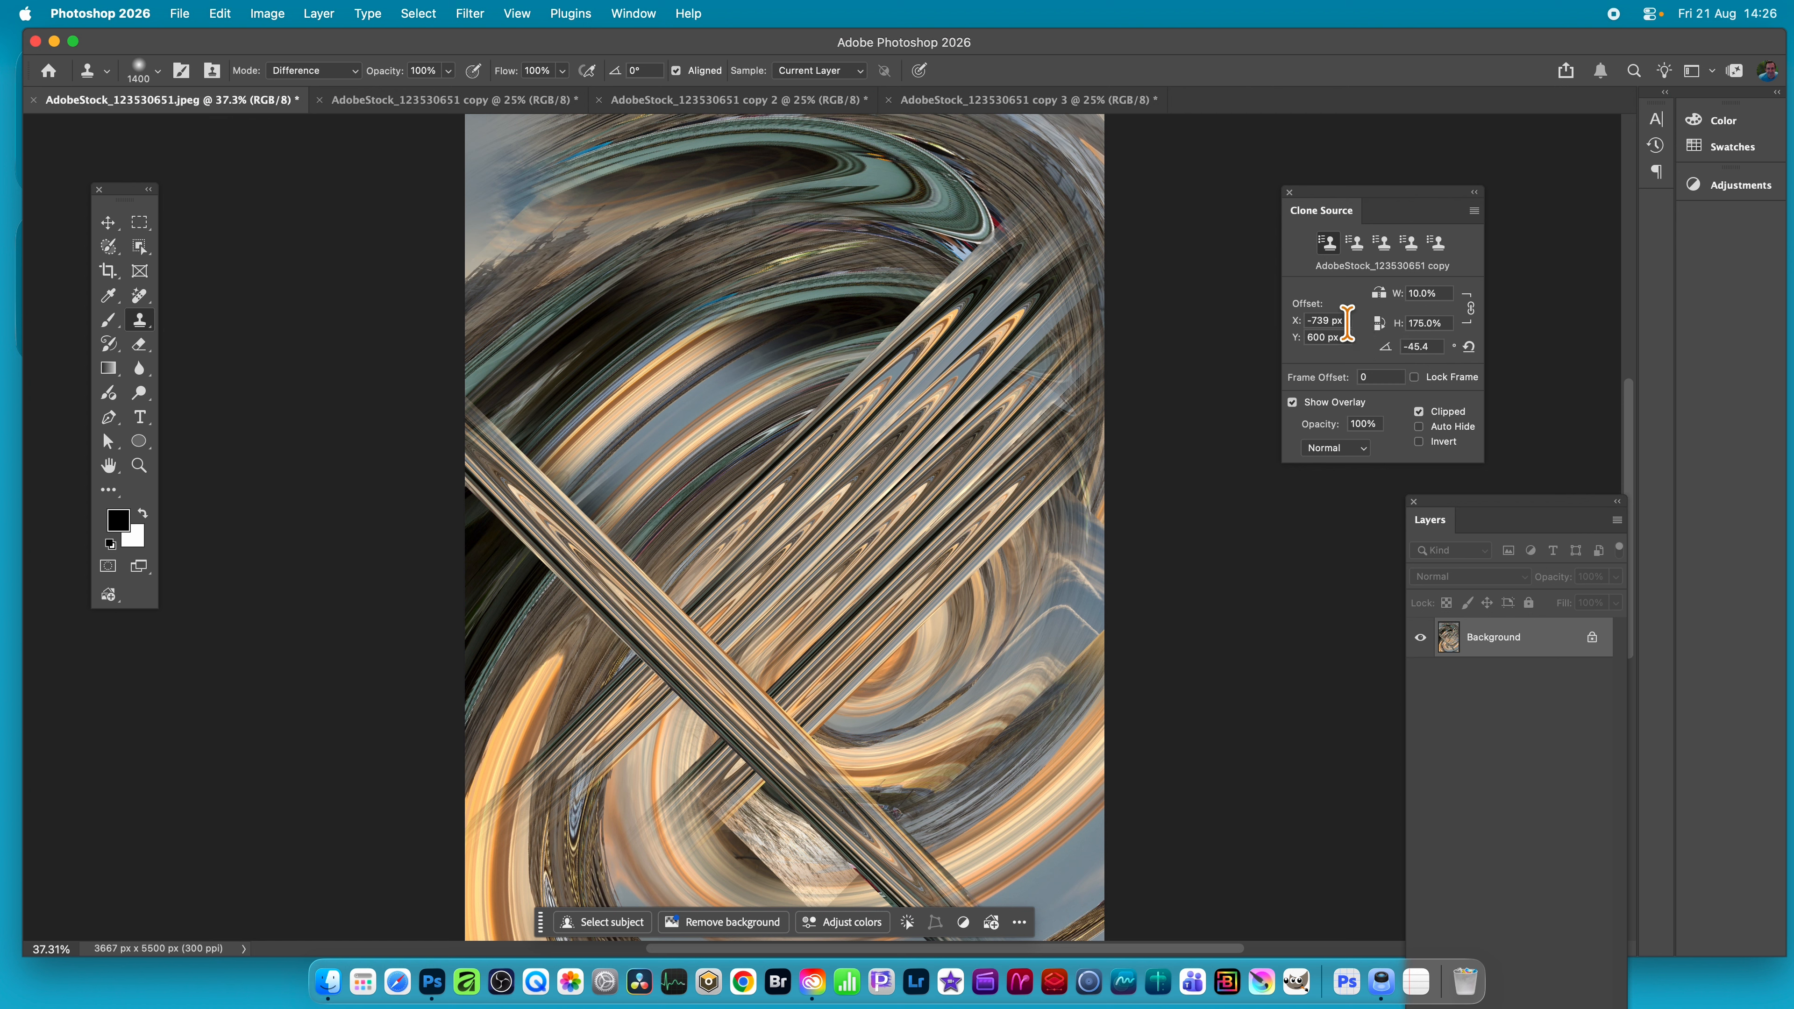
mouse_move(1328, 320)
mouse_down()
mouse_move(1521, 321)
mouse_move(1780, 357)
mouse_move(1682, 365)
mouse_move(1766, 375)
mouse_move(1742, 379)
mouse_up()
mouse_move(781, 622)
mouse_down()
mouse_move(751, 662)
mouse_move(546, 544)
mouse_move(905, 820)
mouse_move(1045, 876)
mouse_up()
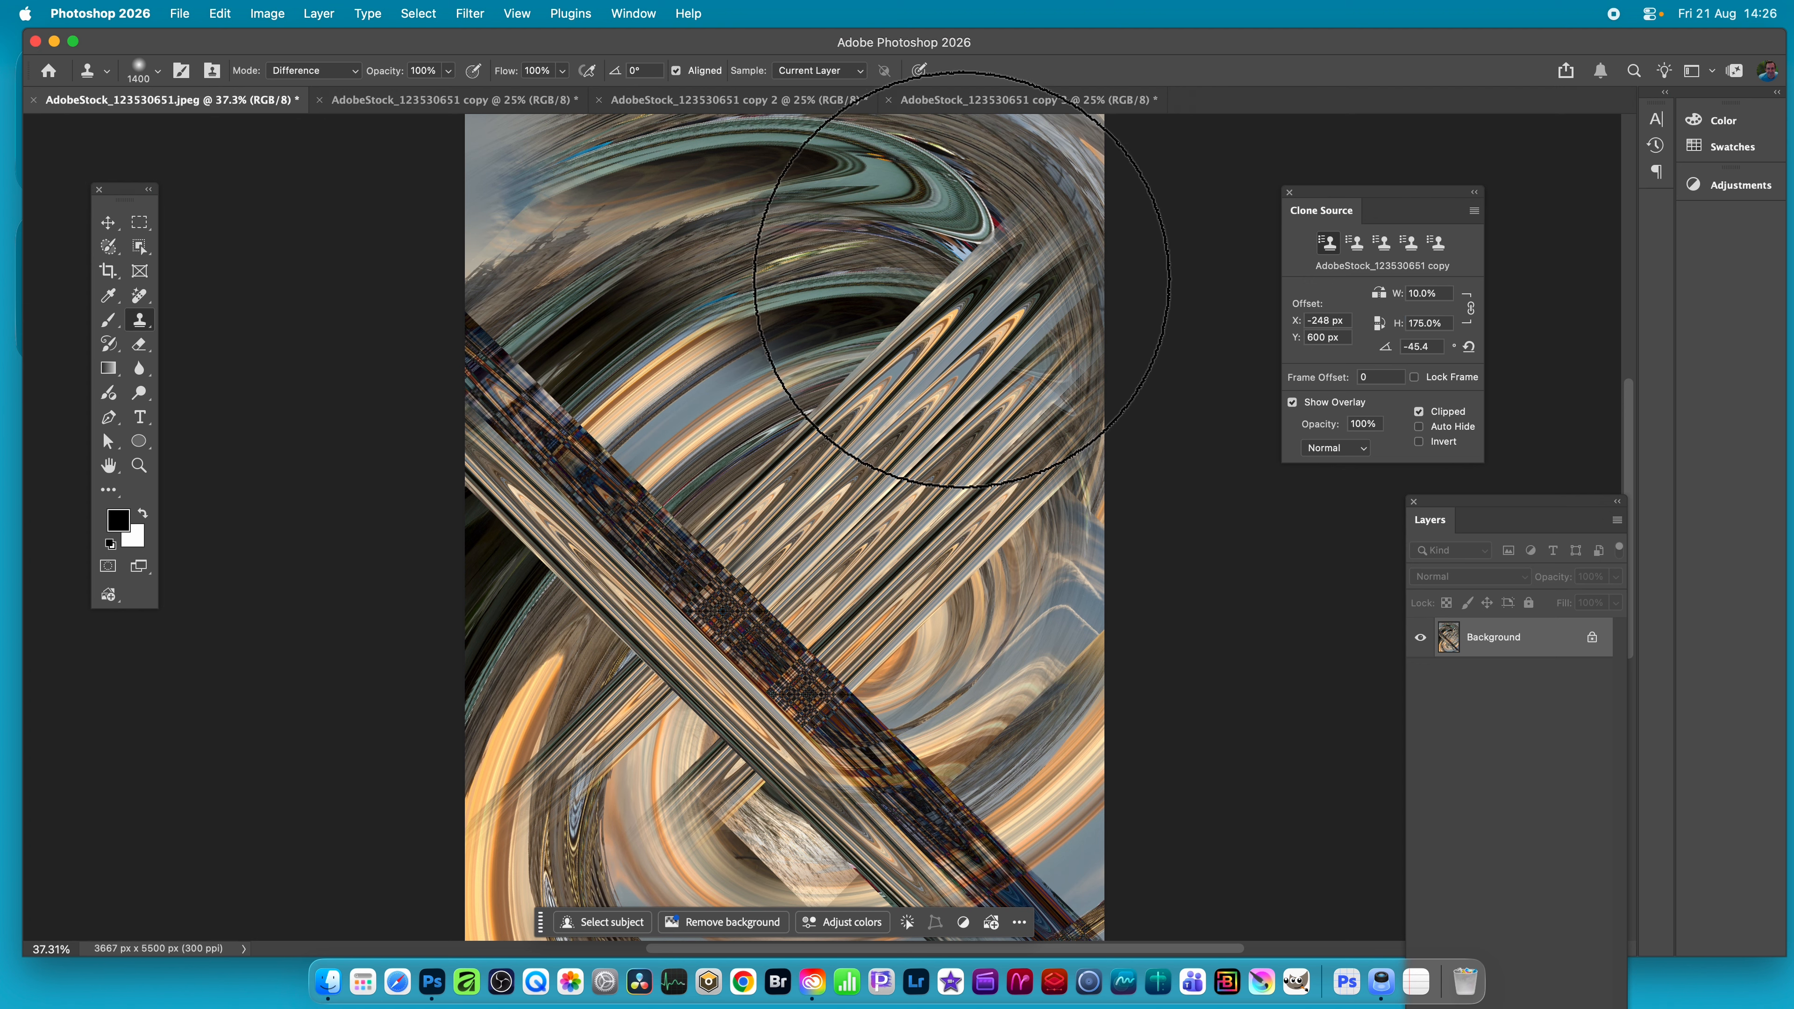
Step: Restore the Clone Stamp mode to Normal, set the X offset to 286 px and clone another crossing strip
click(311, 71)
scroll(314, 149, up, 10)
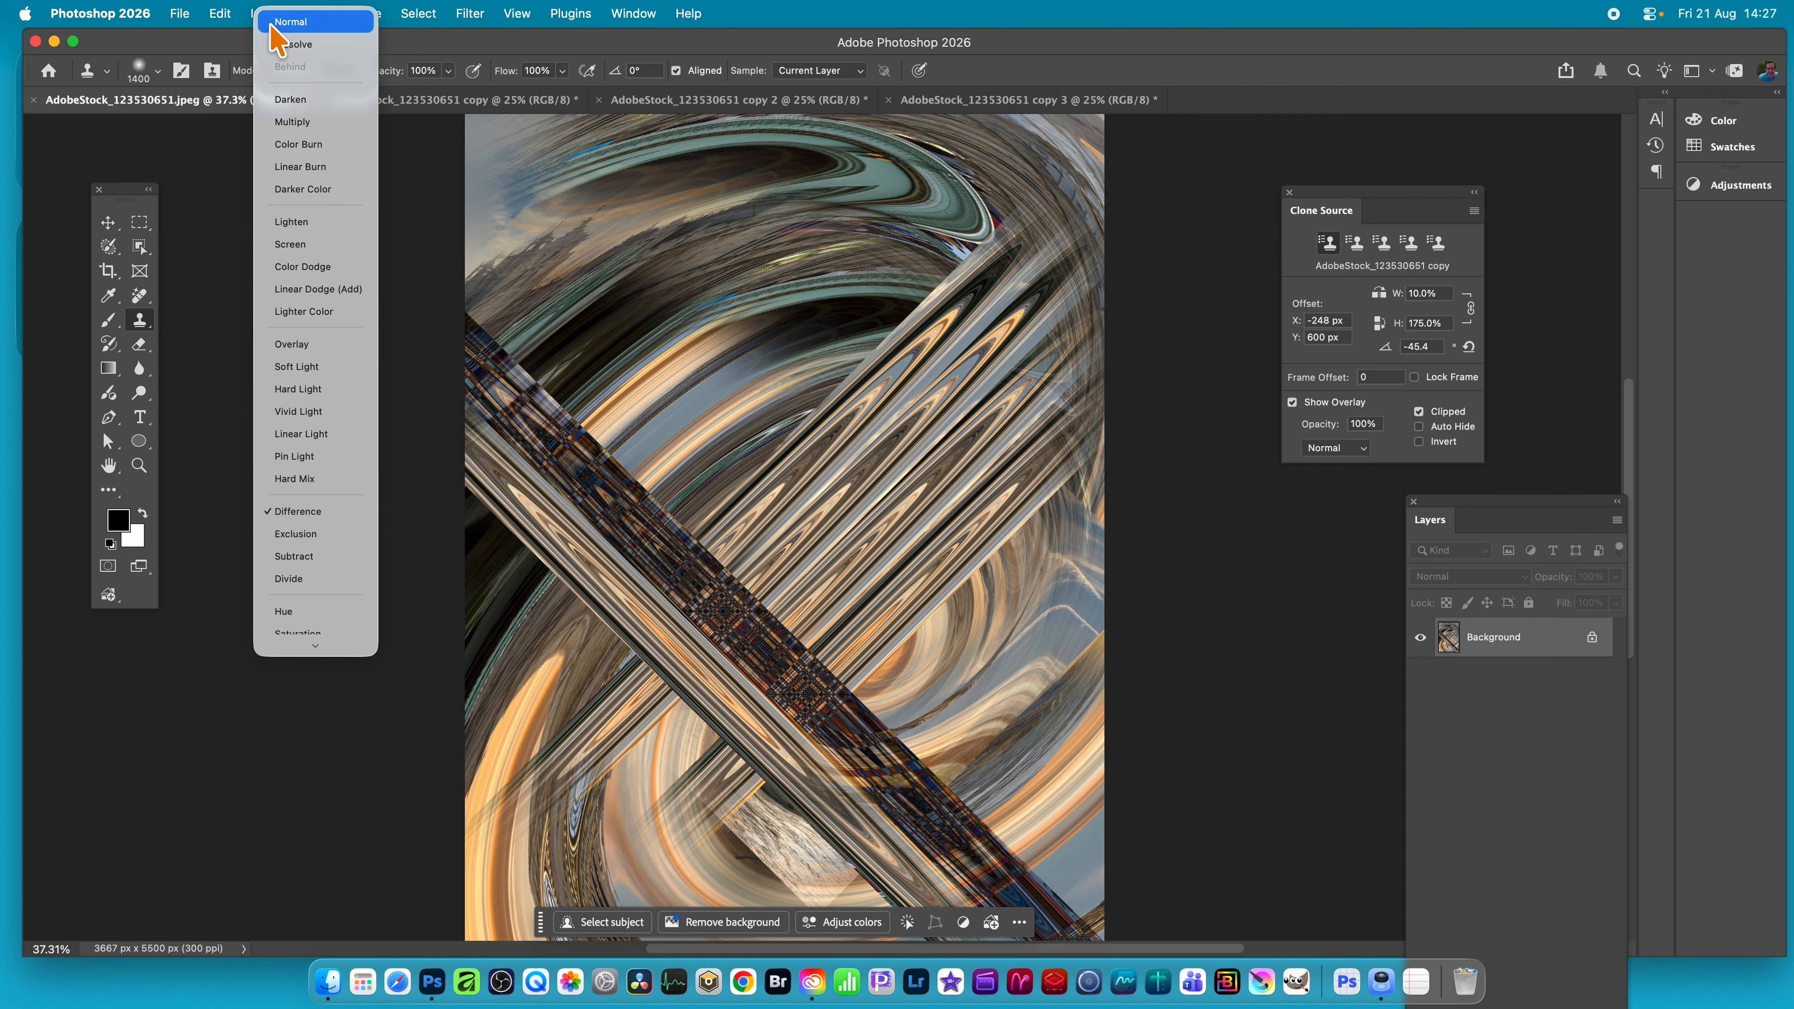
click(312, 22)
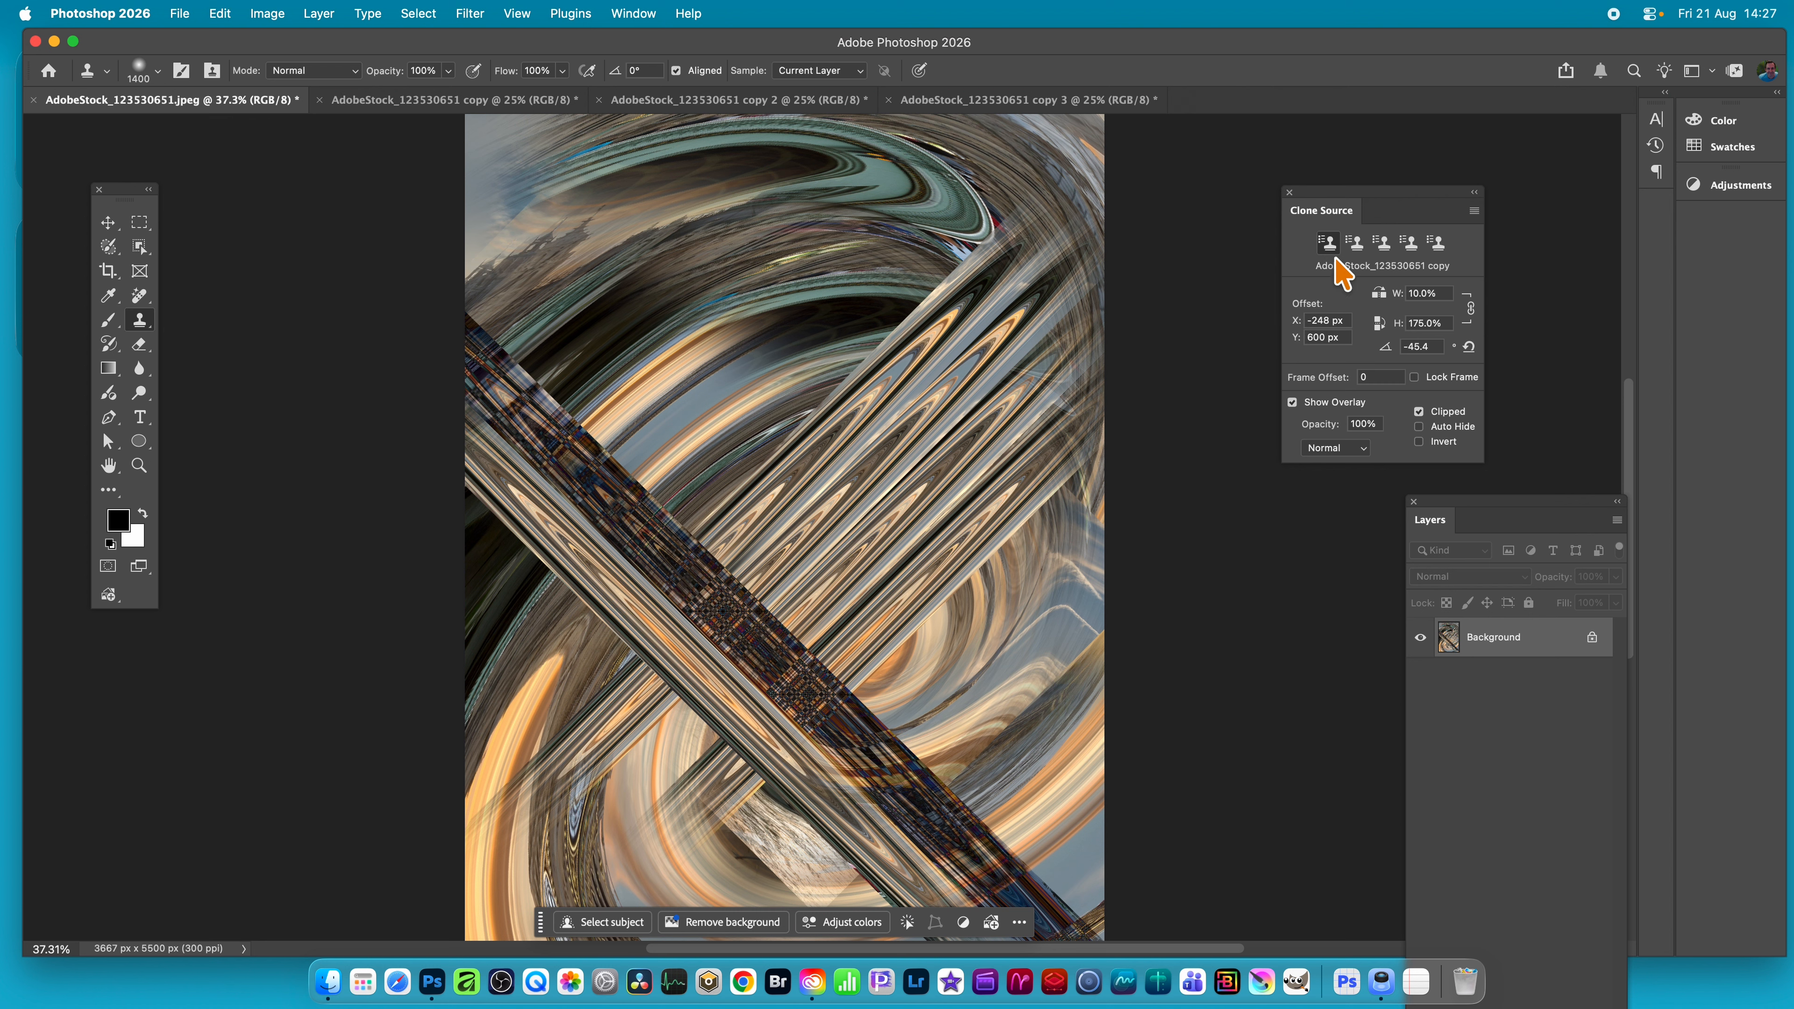
mouse_move(1293, 327)
mouse_down()
mouse_move(945, 313)
mouse_move(1653, 385)
mouse_move(1790, 321)
mouse_up()
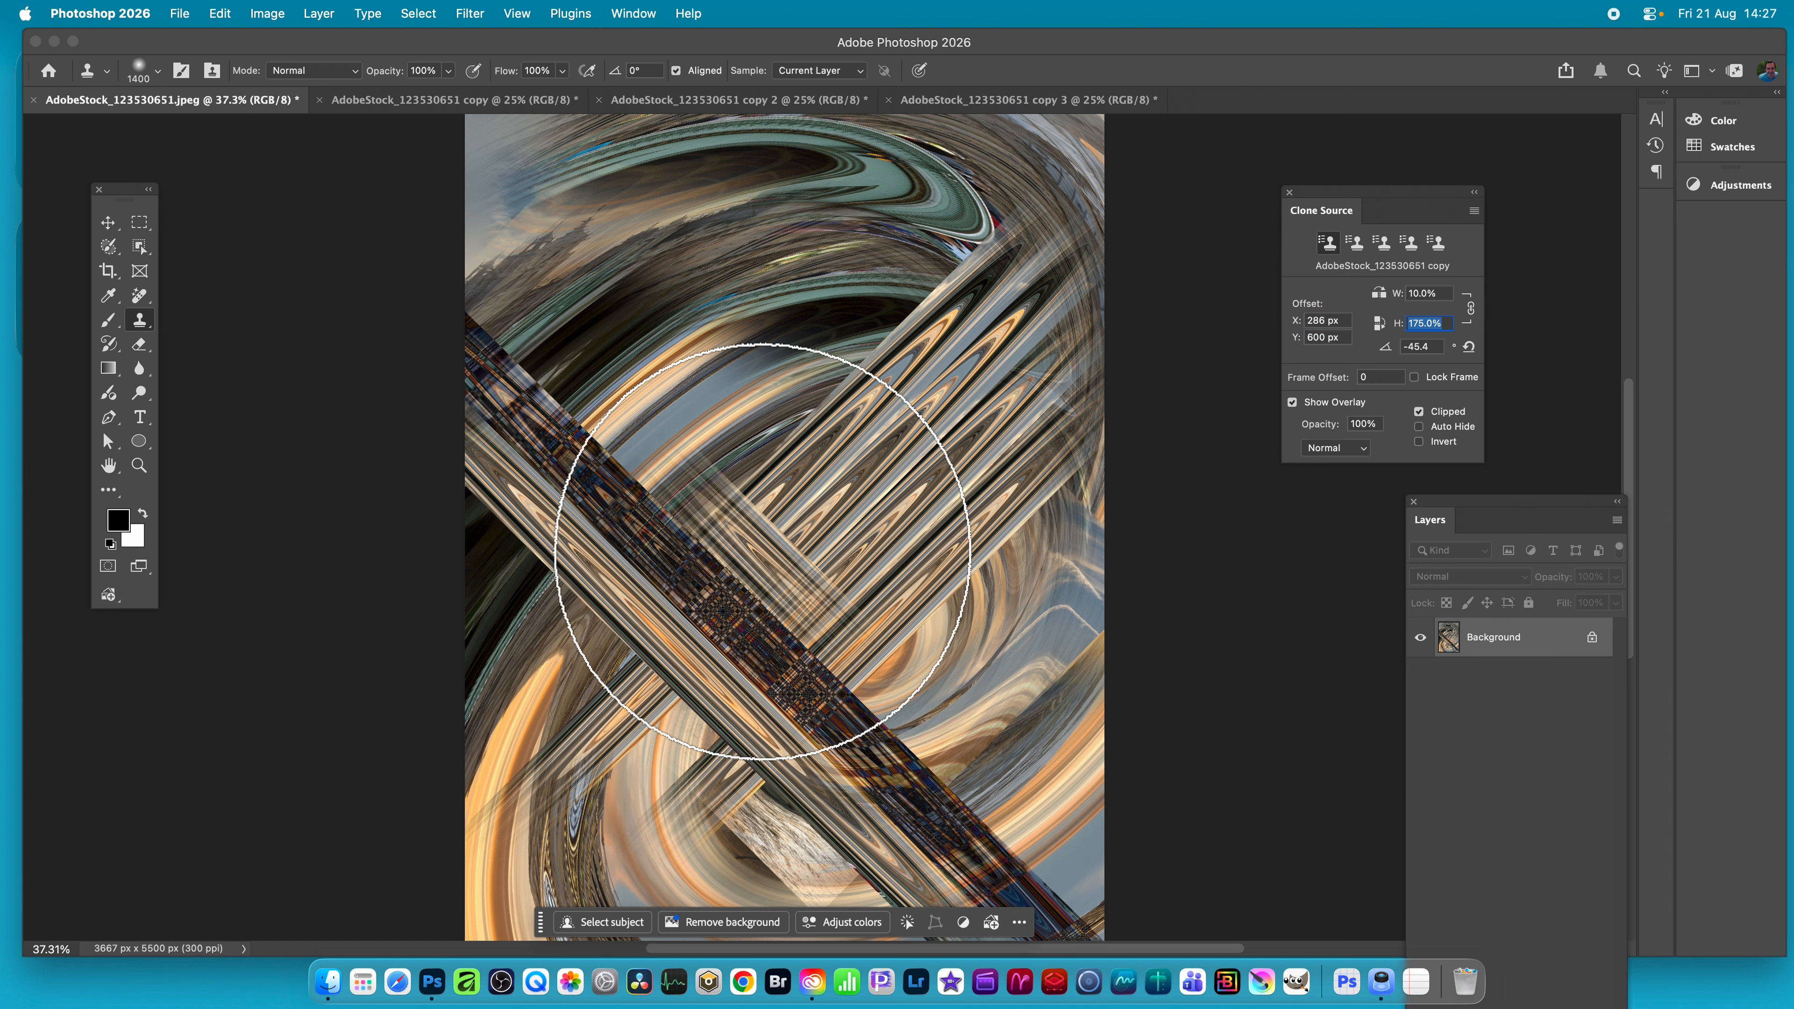
mouse_move(766, 548)
mouse_down()
mouse_move(779, 504)
mouse_move(604, 341)
mouse_move(911, 785)
mouse_move(712, 601)
mouse_move(712, 300)
mouse_up()
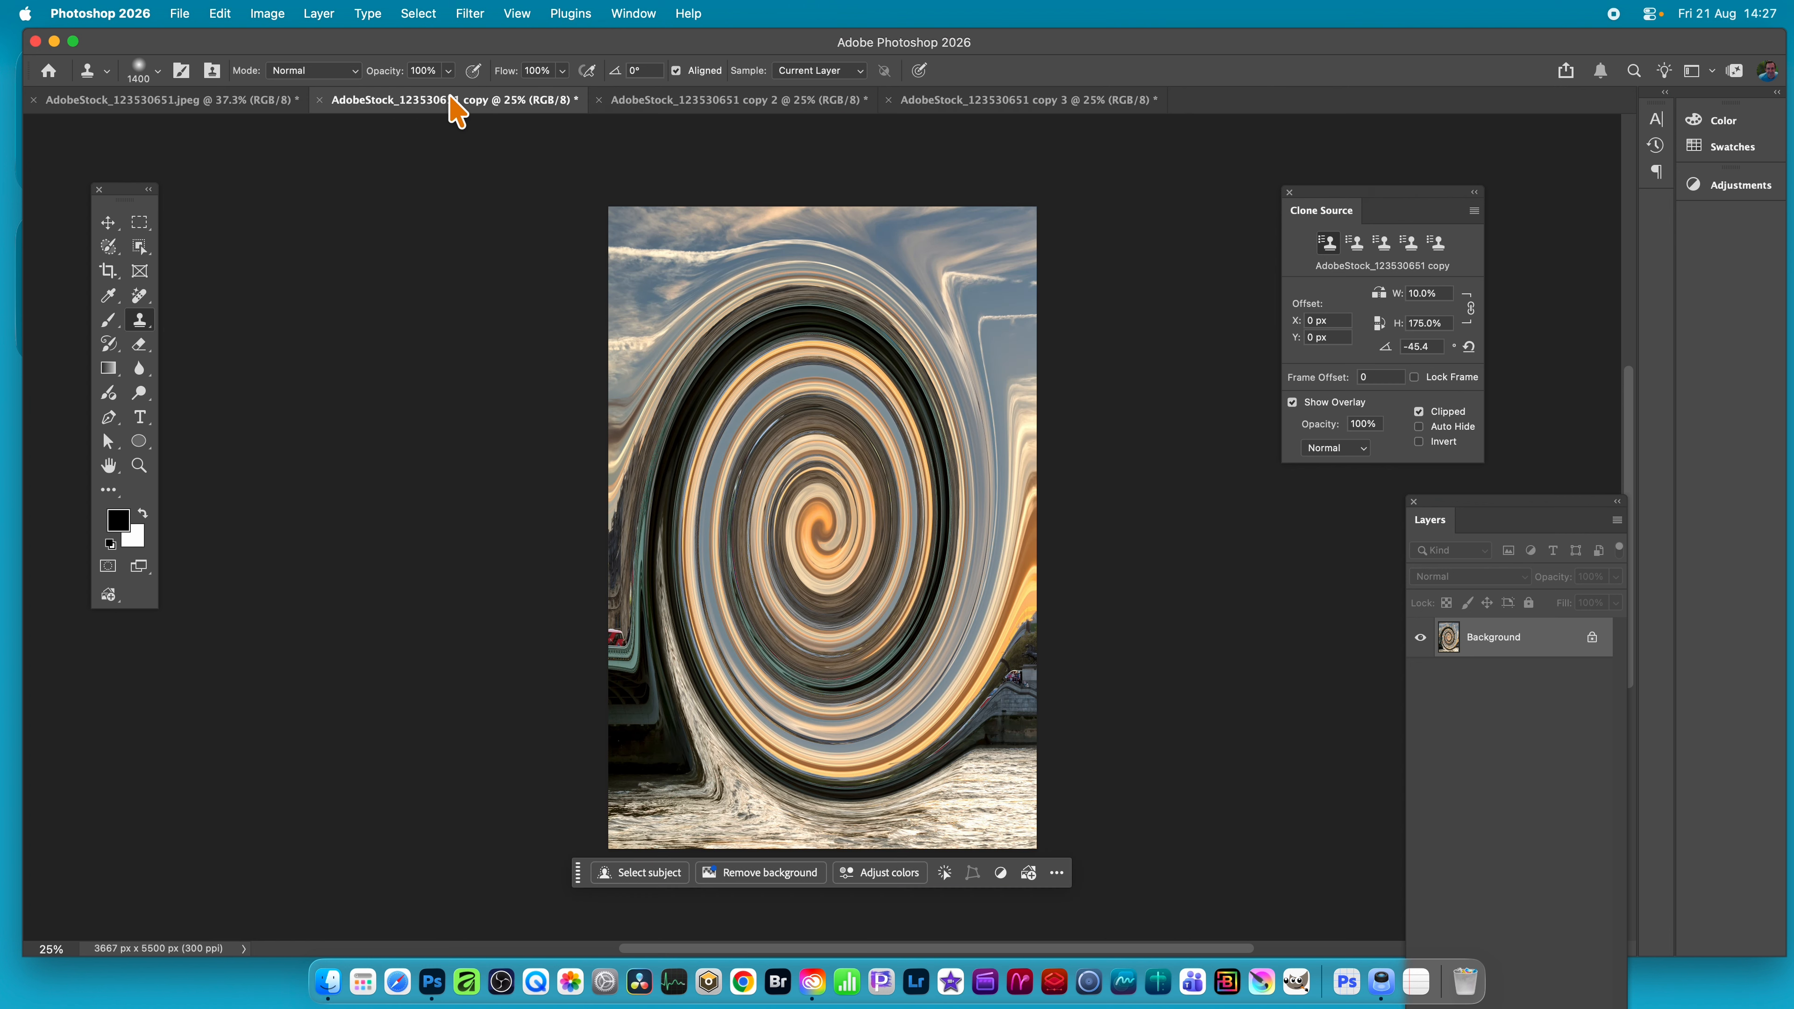
Step: Apply the last-used Oil Paint filter twice to the twirled first copy of the photo
click(472, 14)
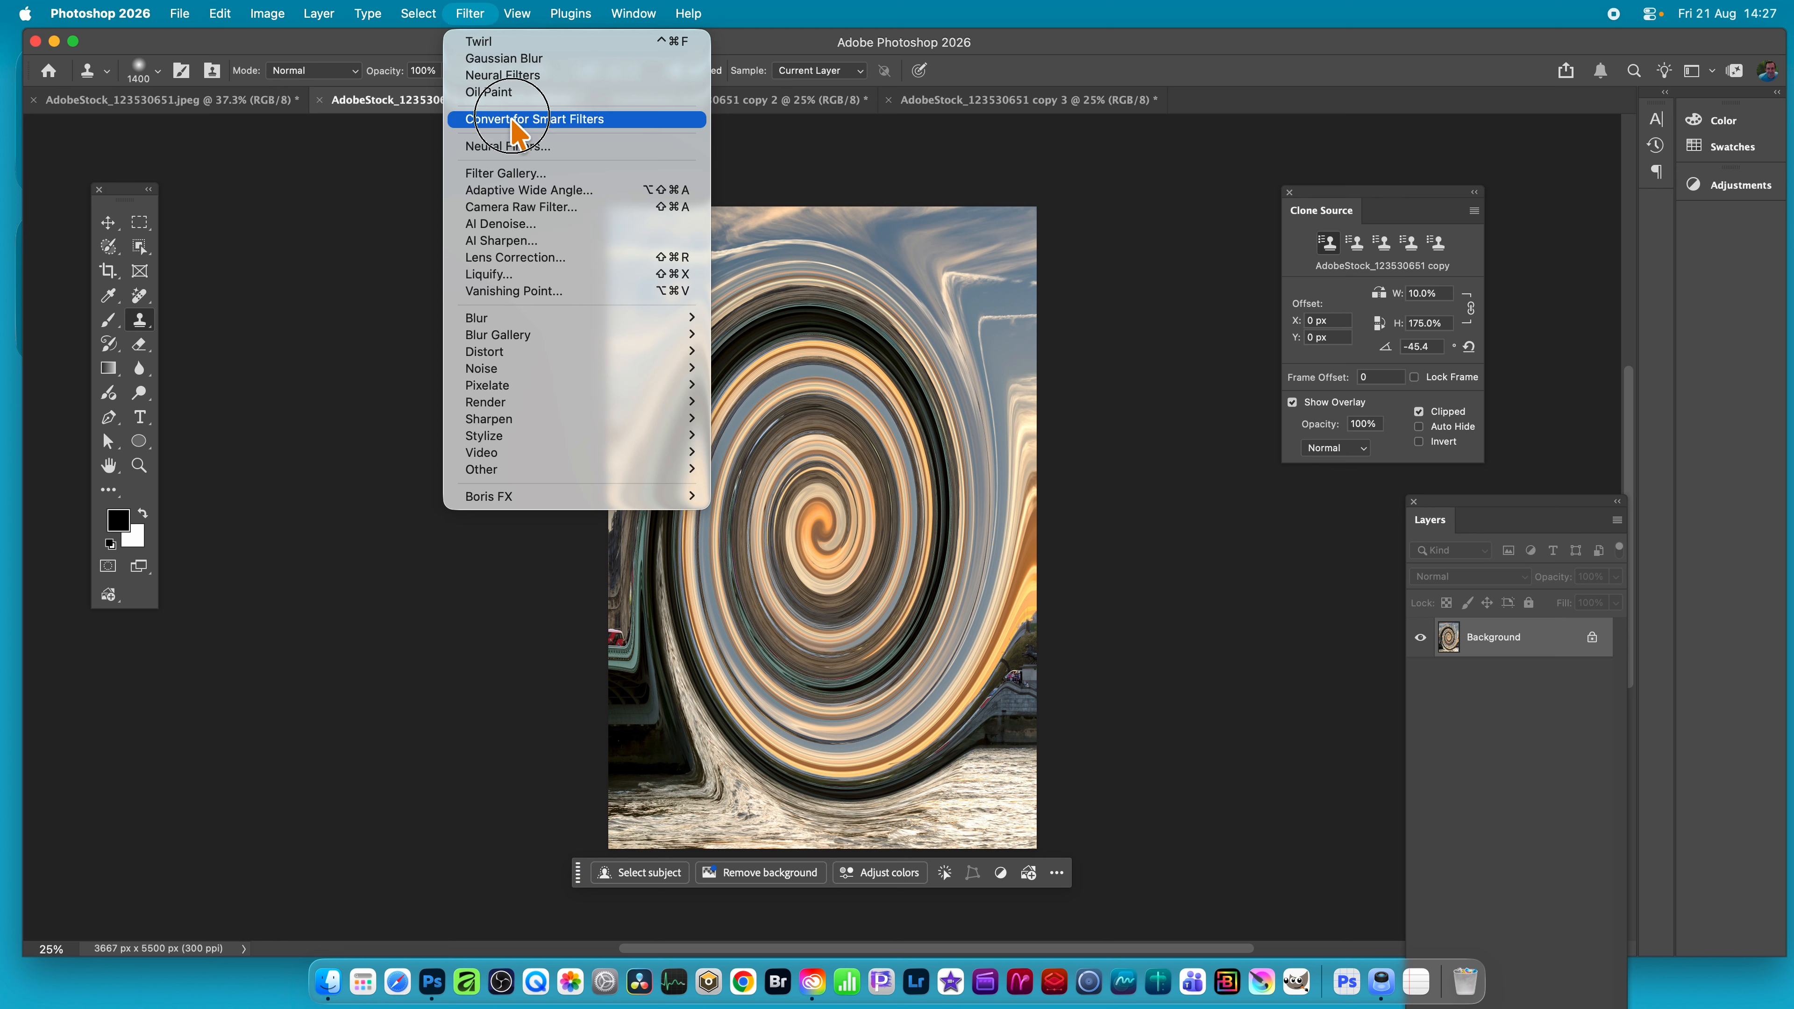
click(495, 92)
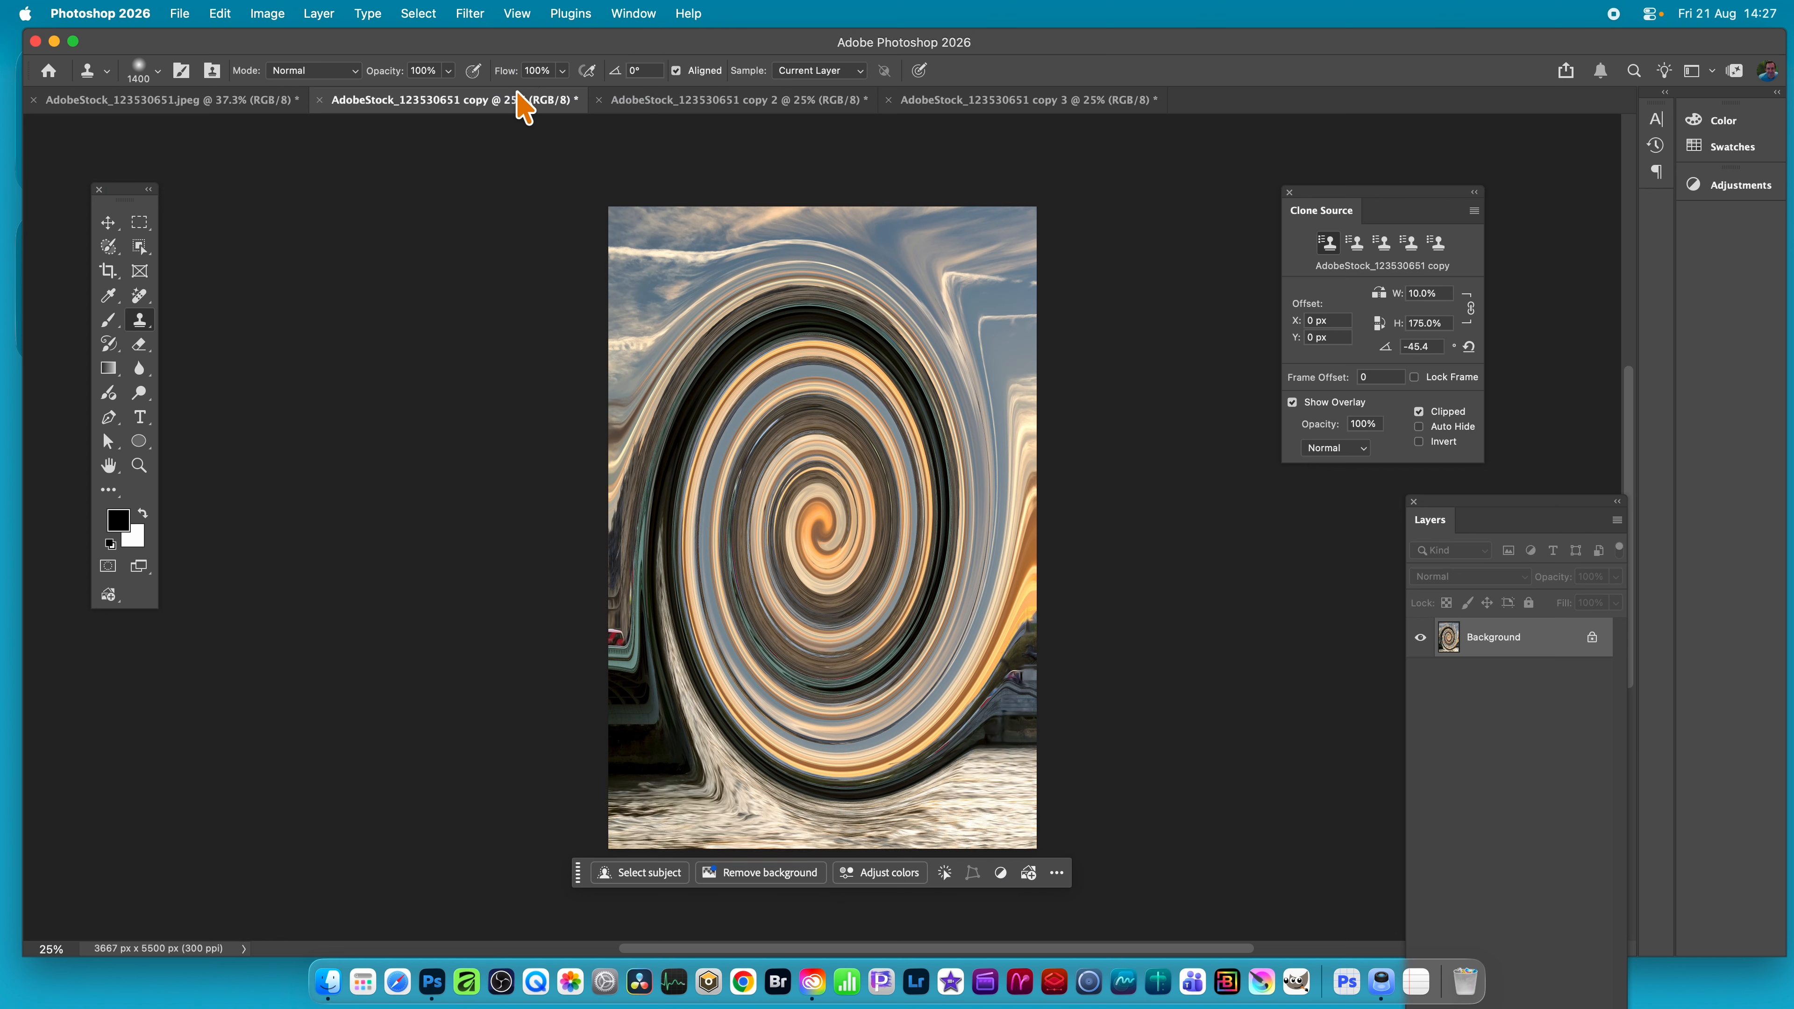
click(466, 14)
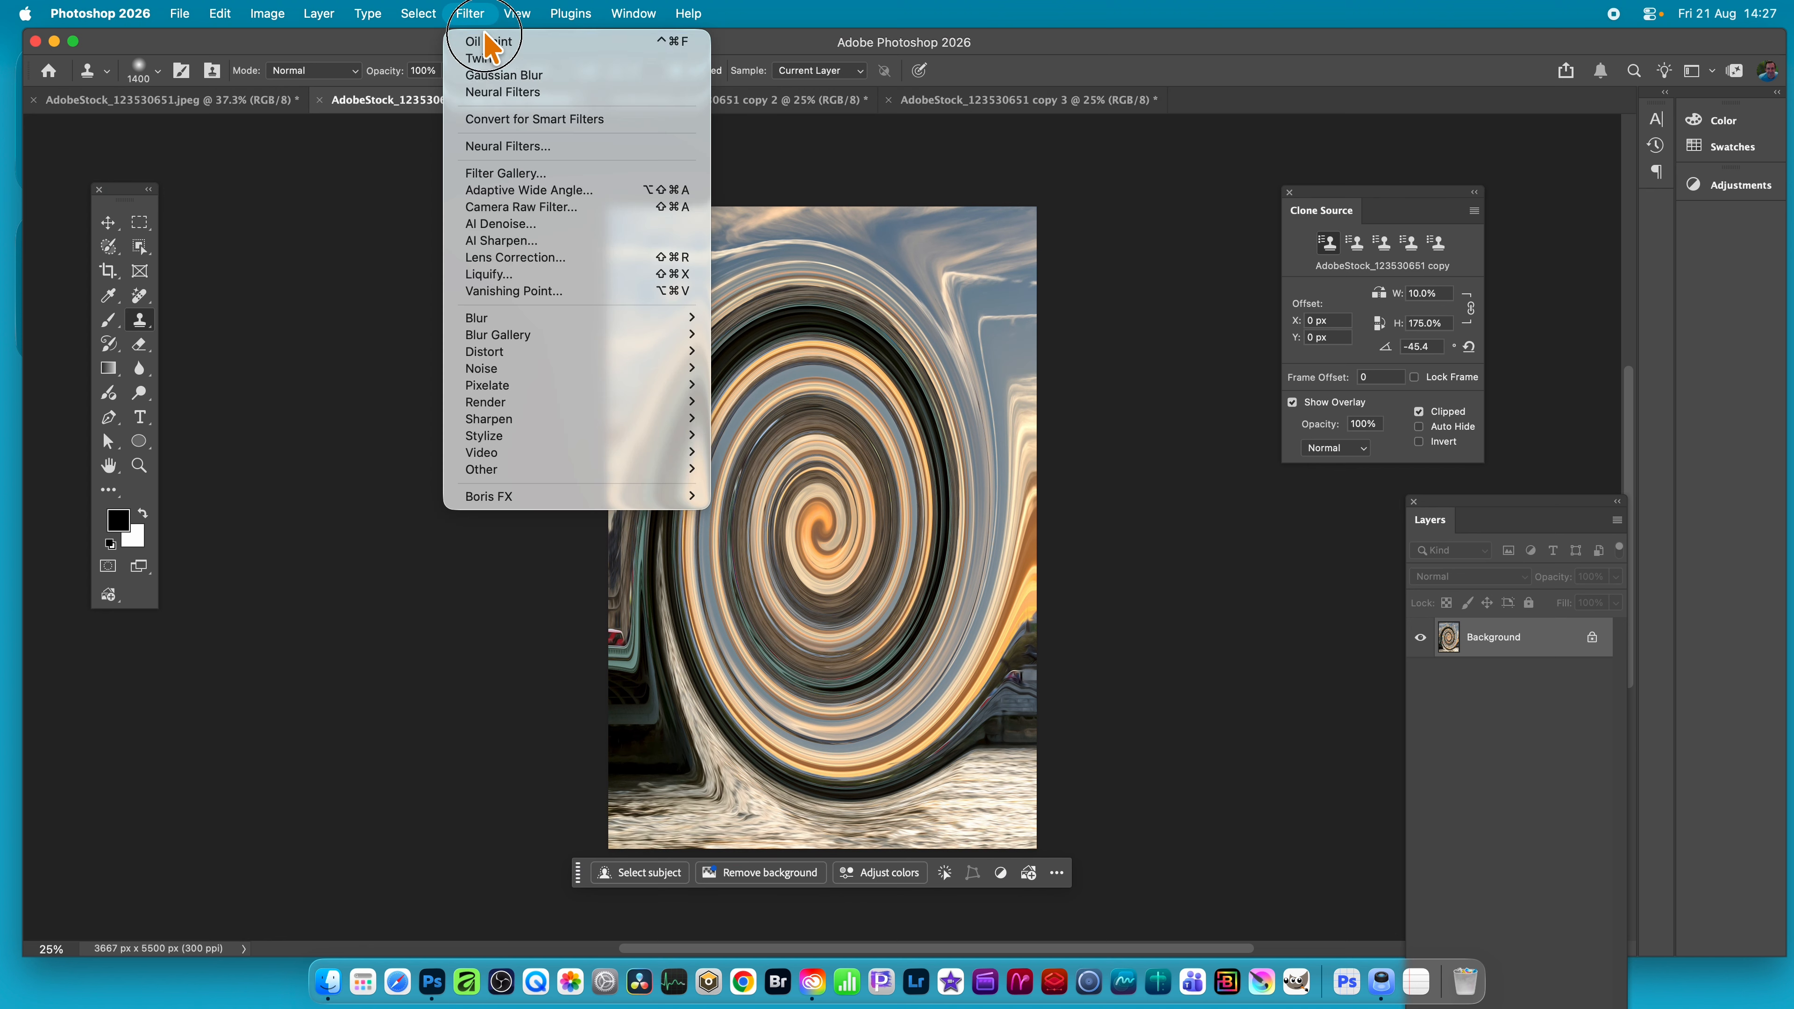
click(481, 41)
Step: Shift the hue of the twirled copy to 141 with a Hue/Saturation adjustment
click(266, 14)
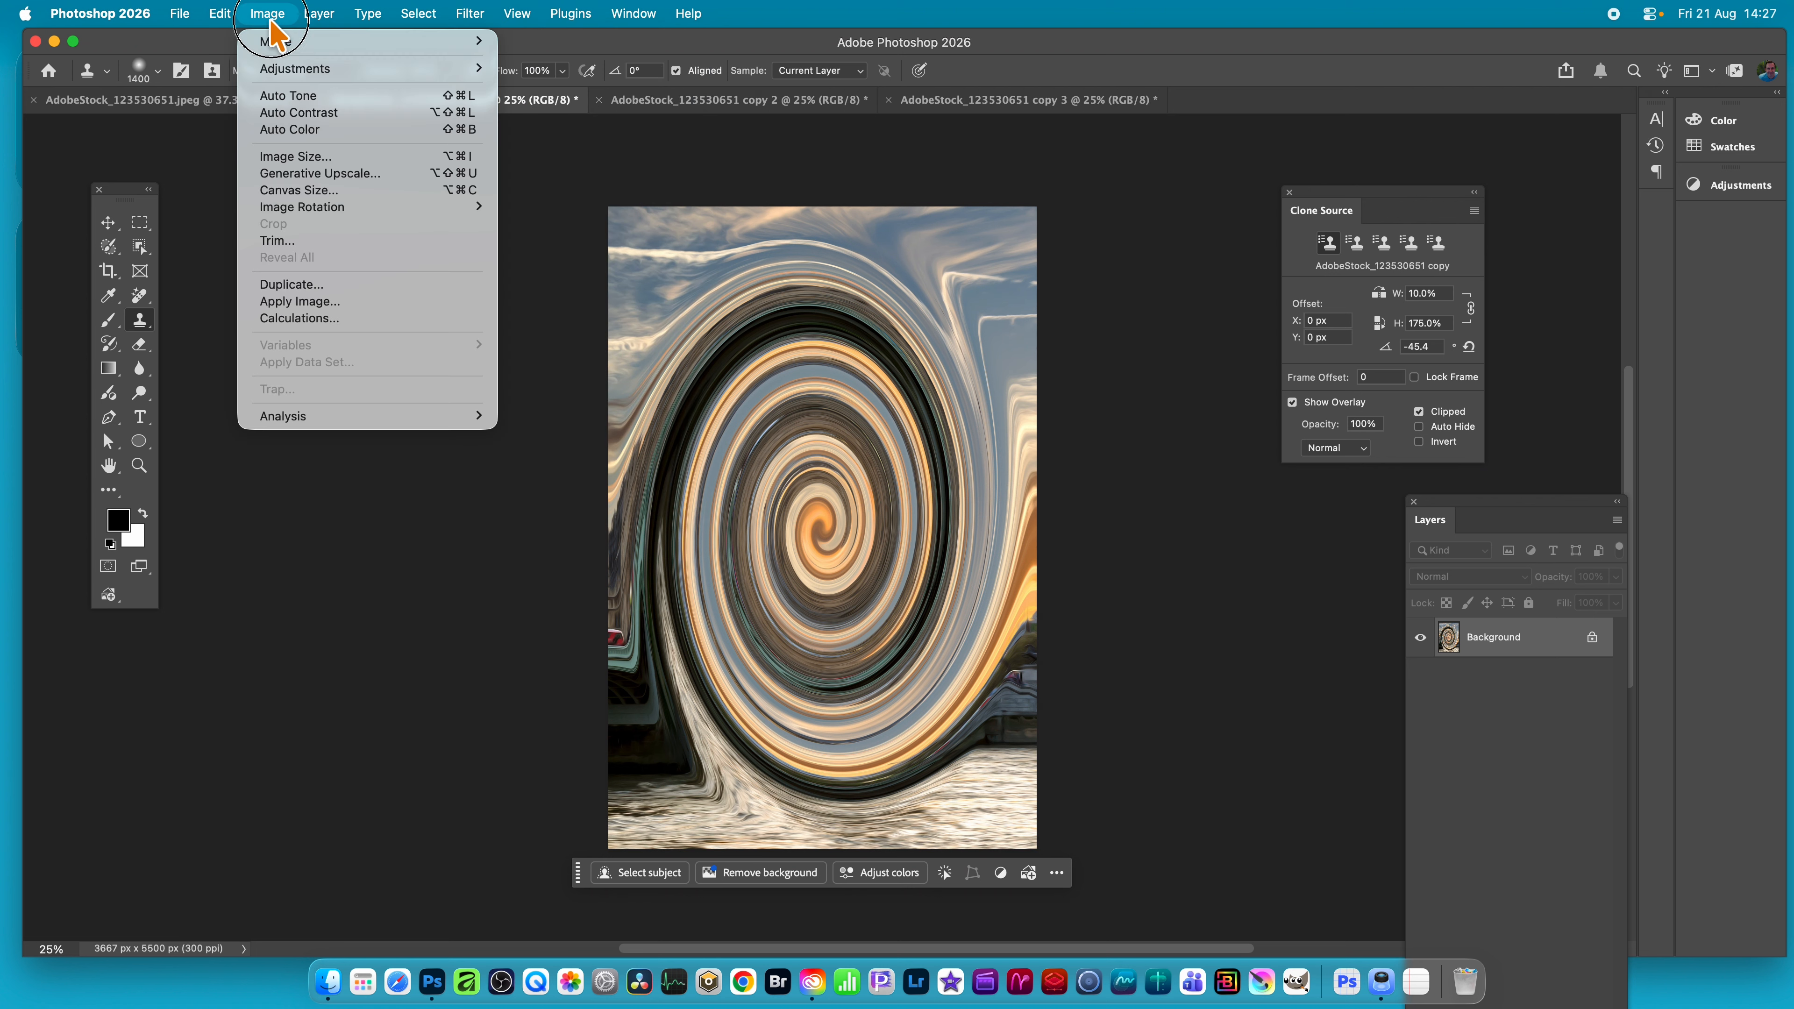
mouse_move(282, 67)
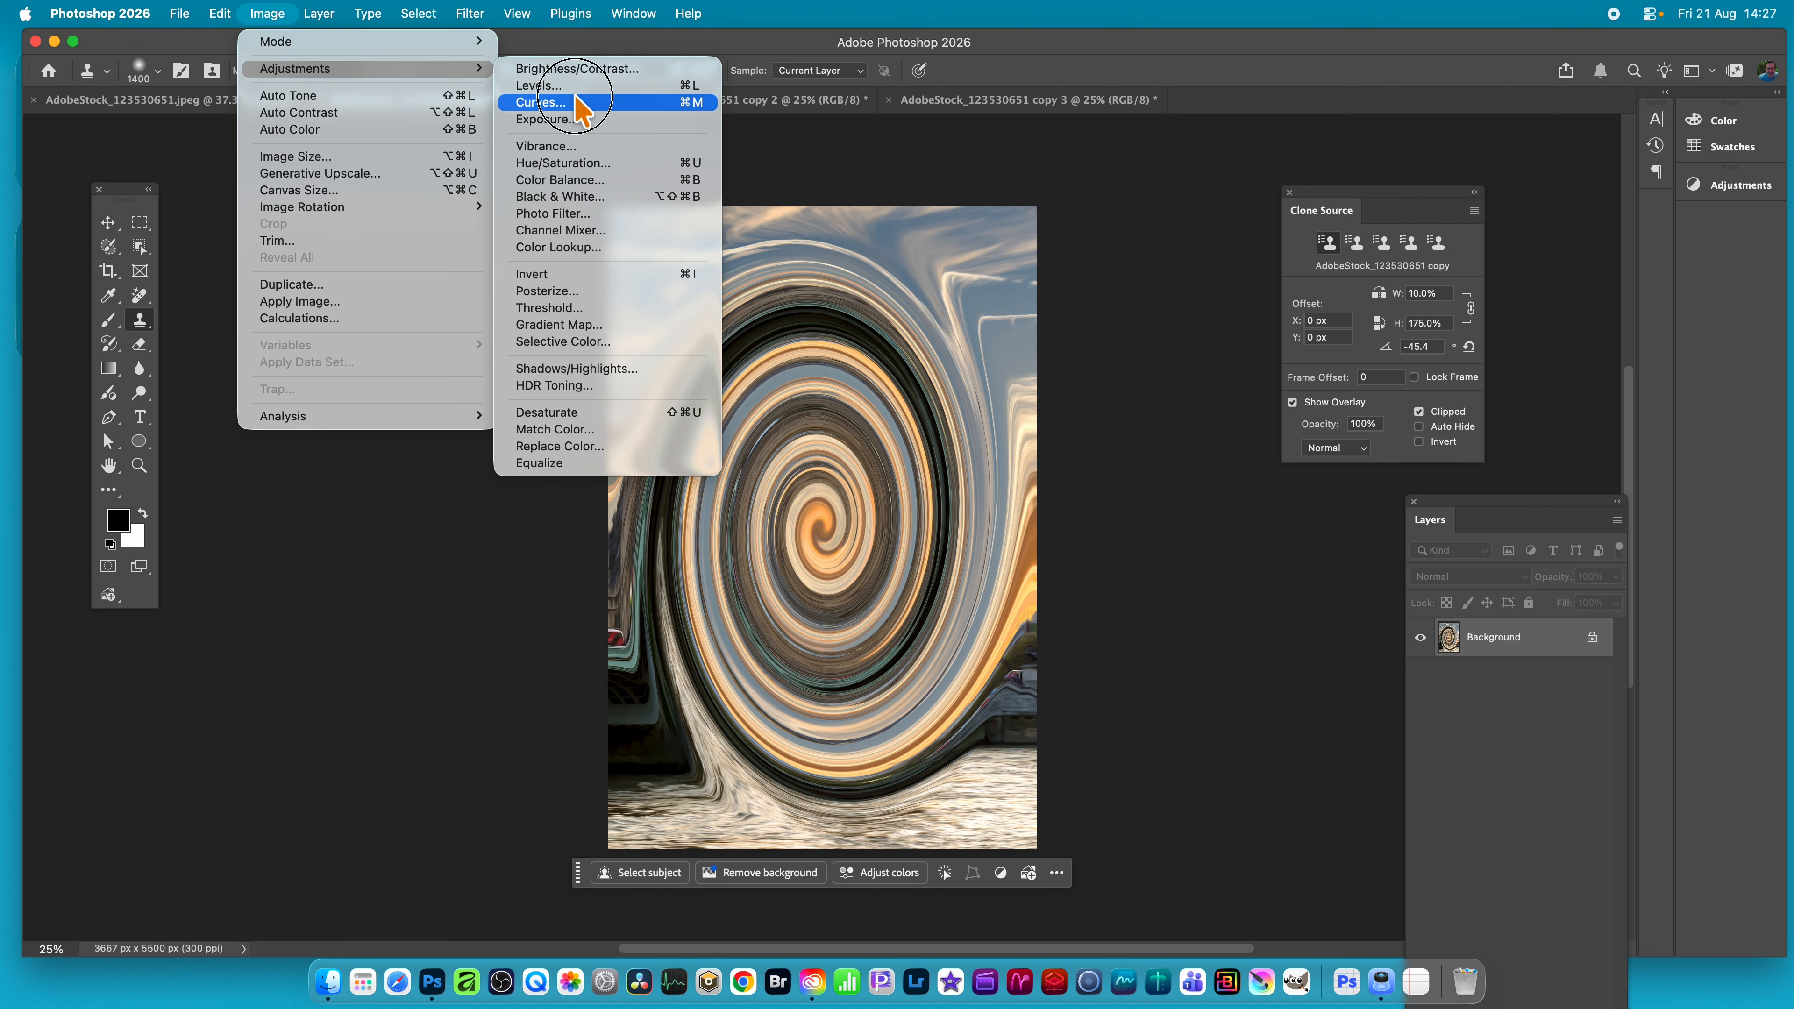
click(578, 162)
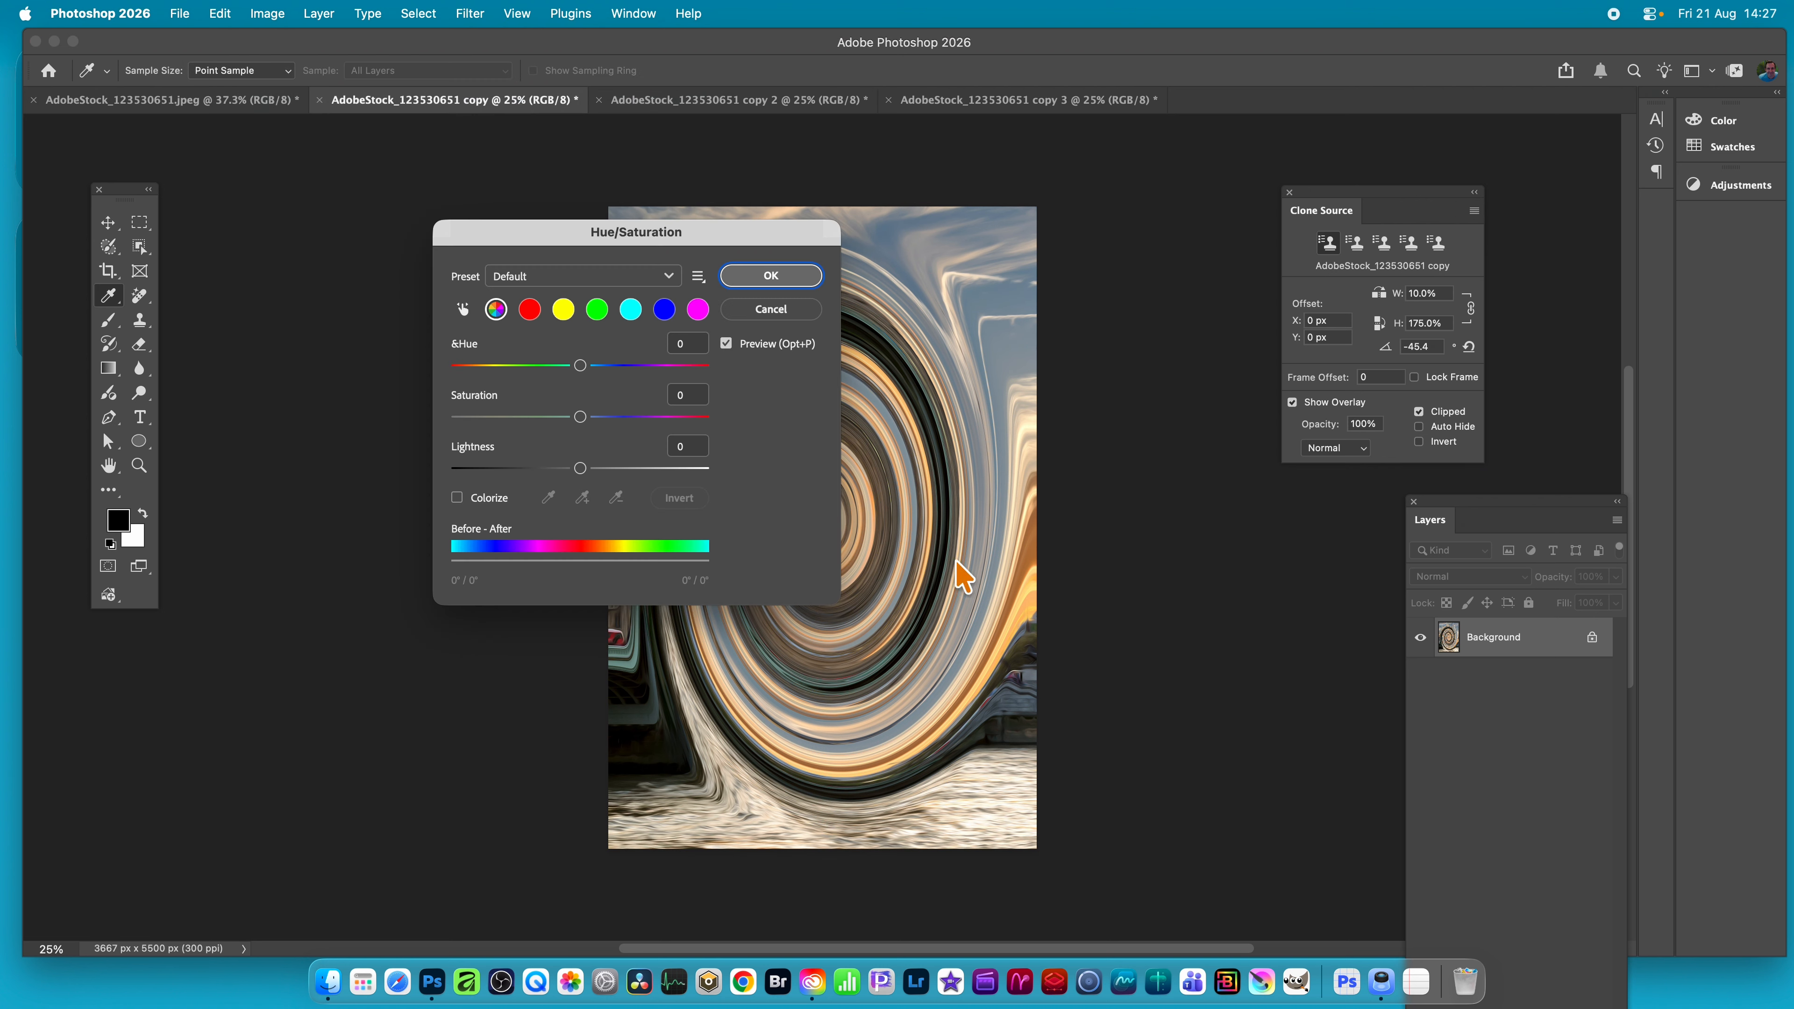
drag(607, 364, 686, 365)
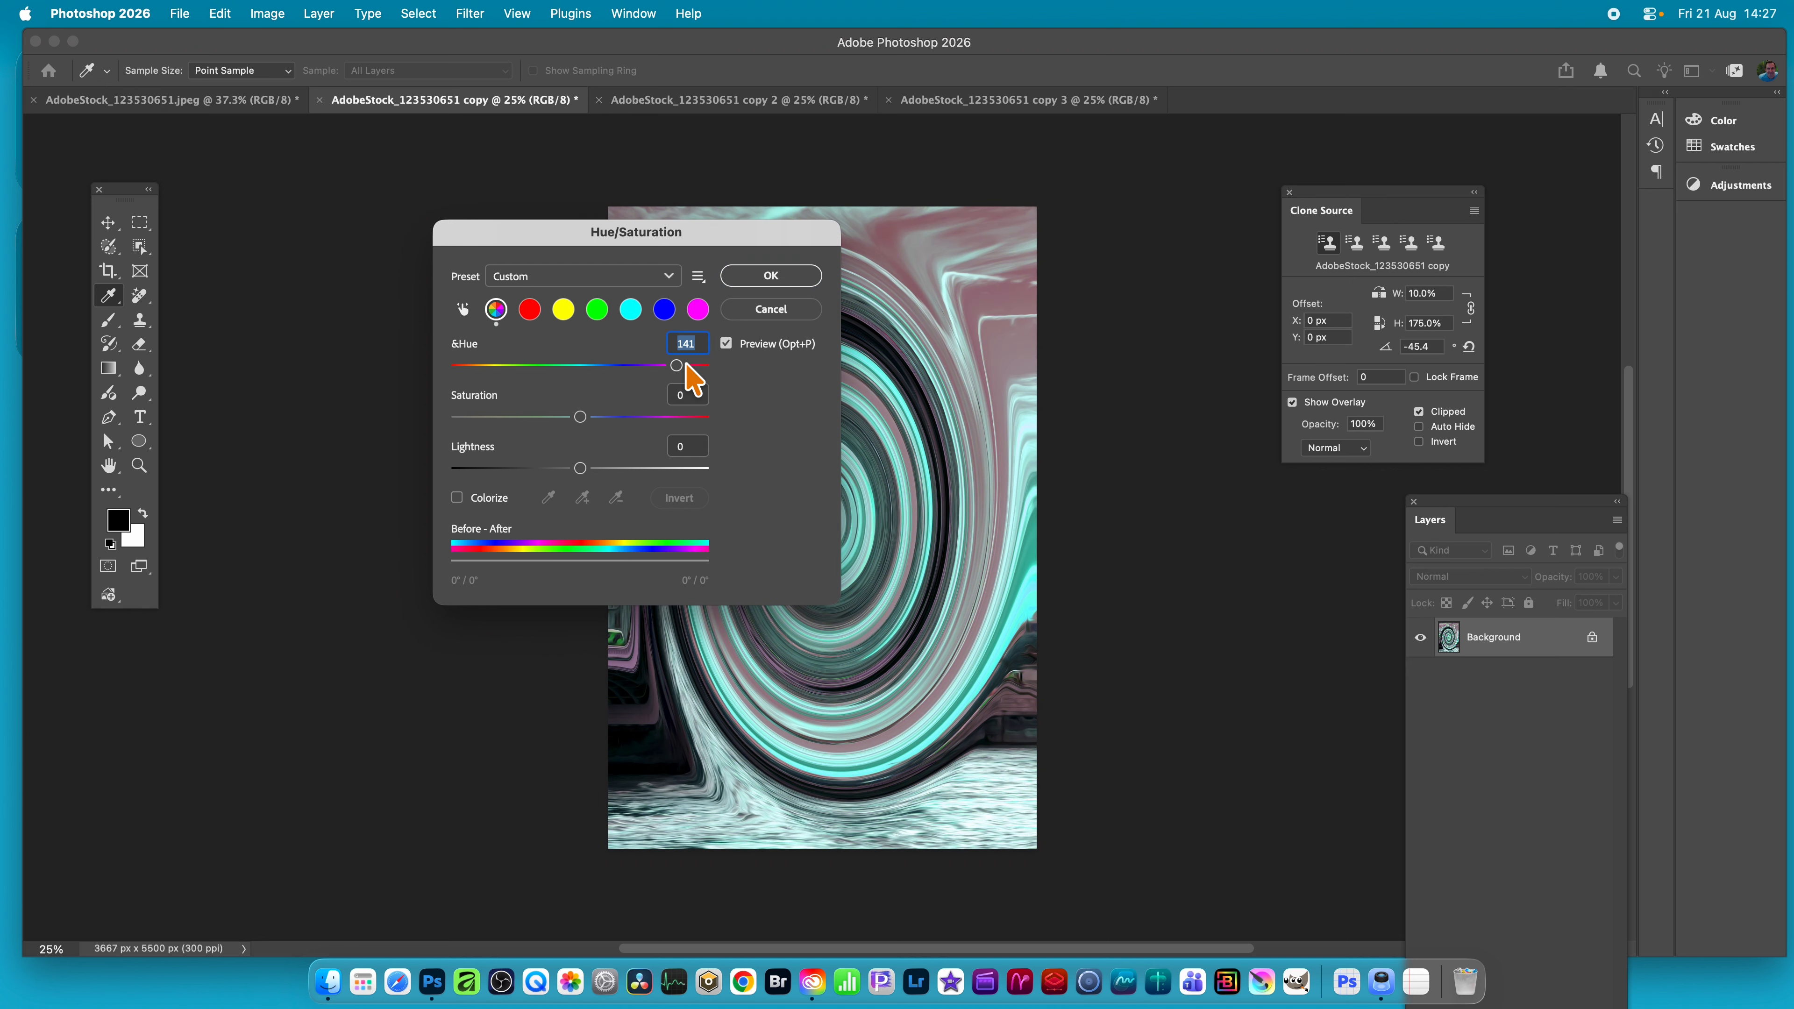
click(770, 275)
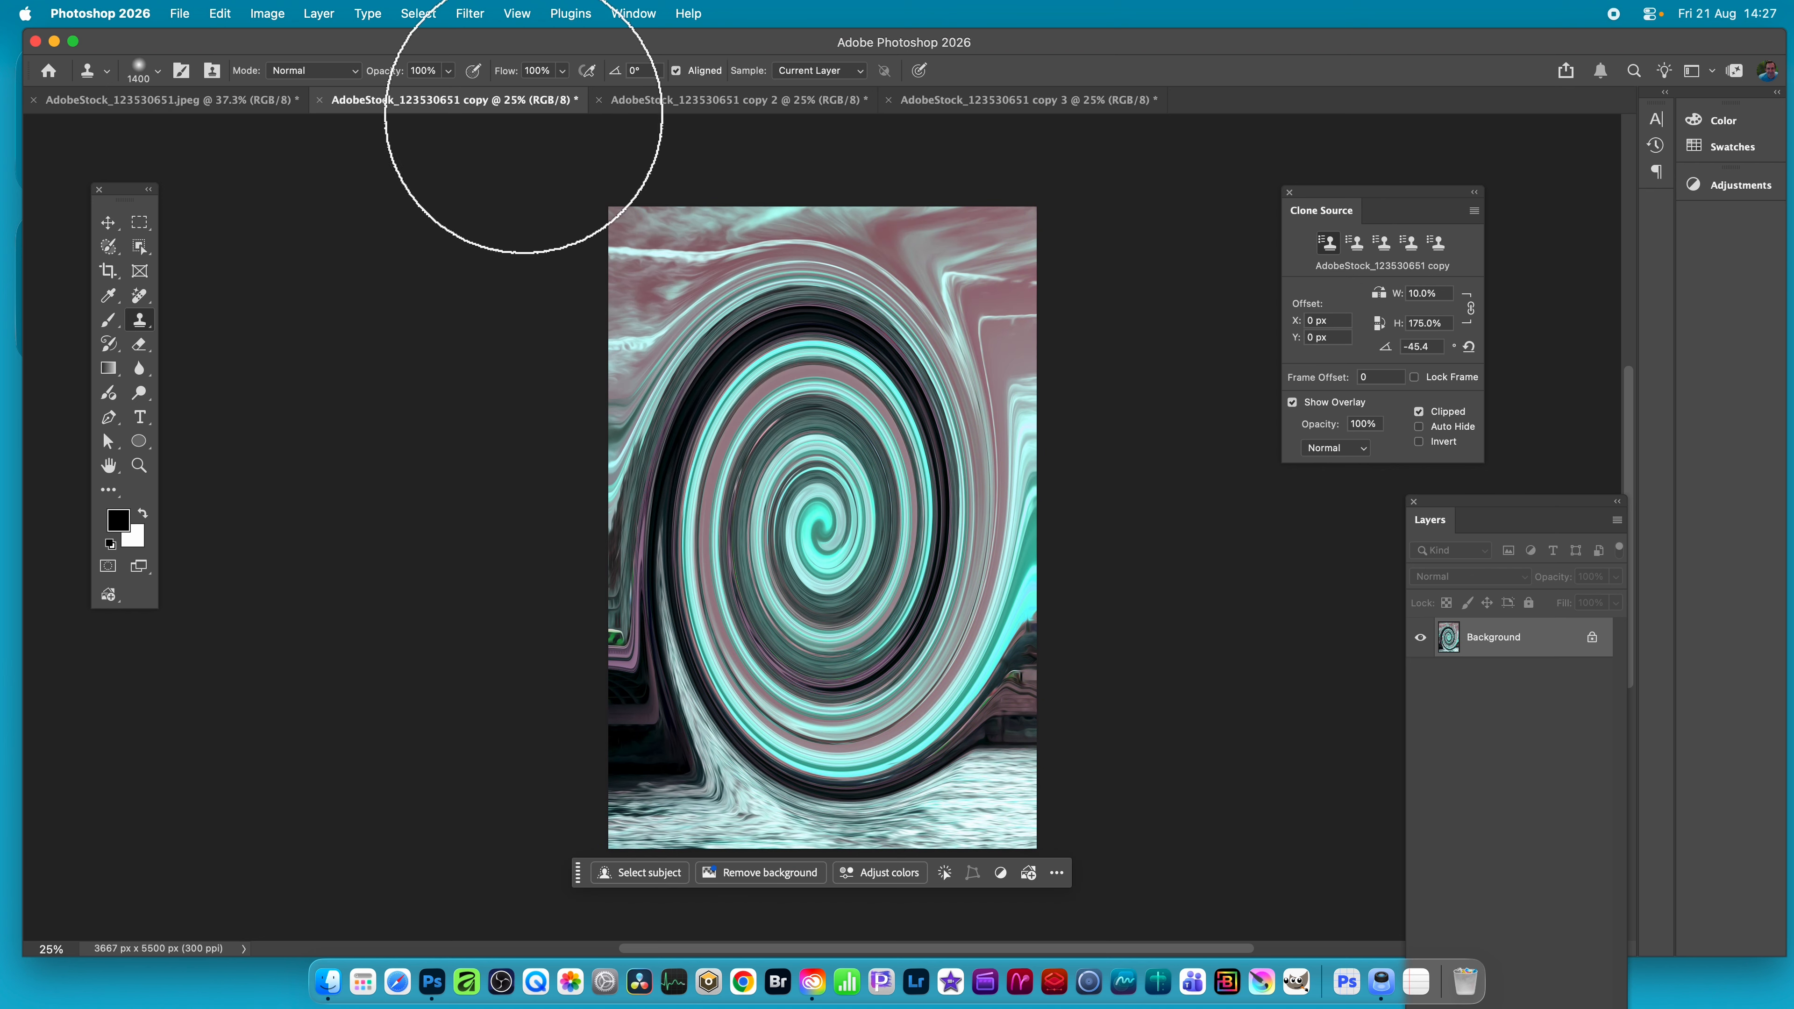
Step: Return to the original photo document, set the clone source Y offset to 203 px and clone teal diagonal strips across the image
click(243, 103)
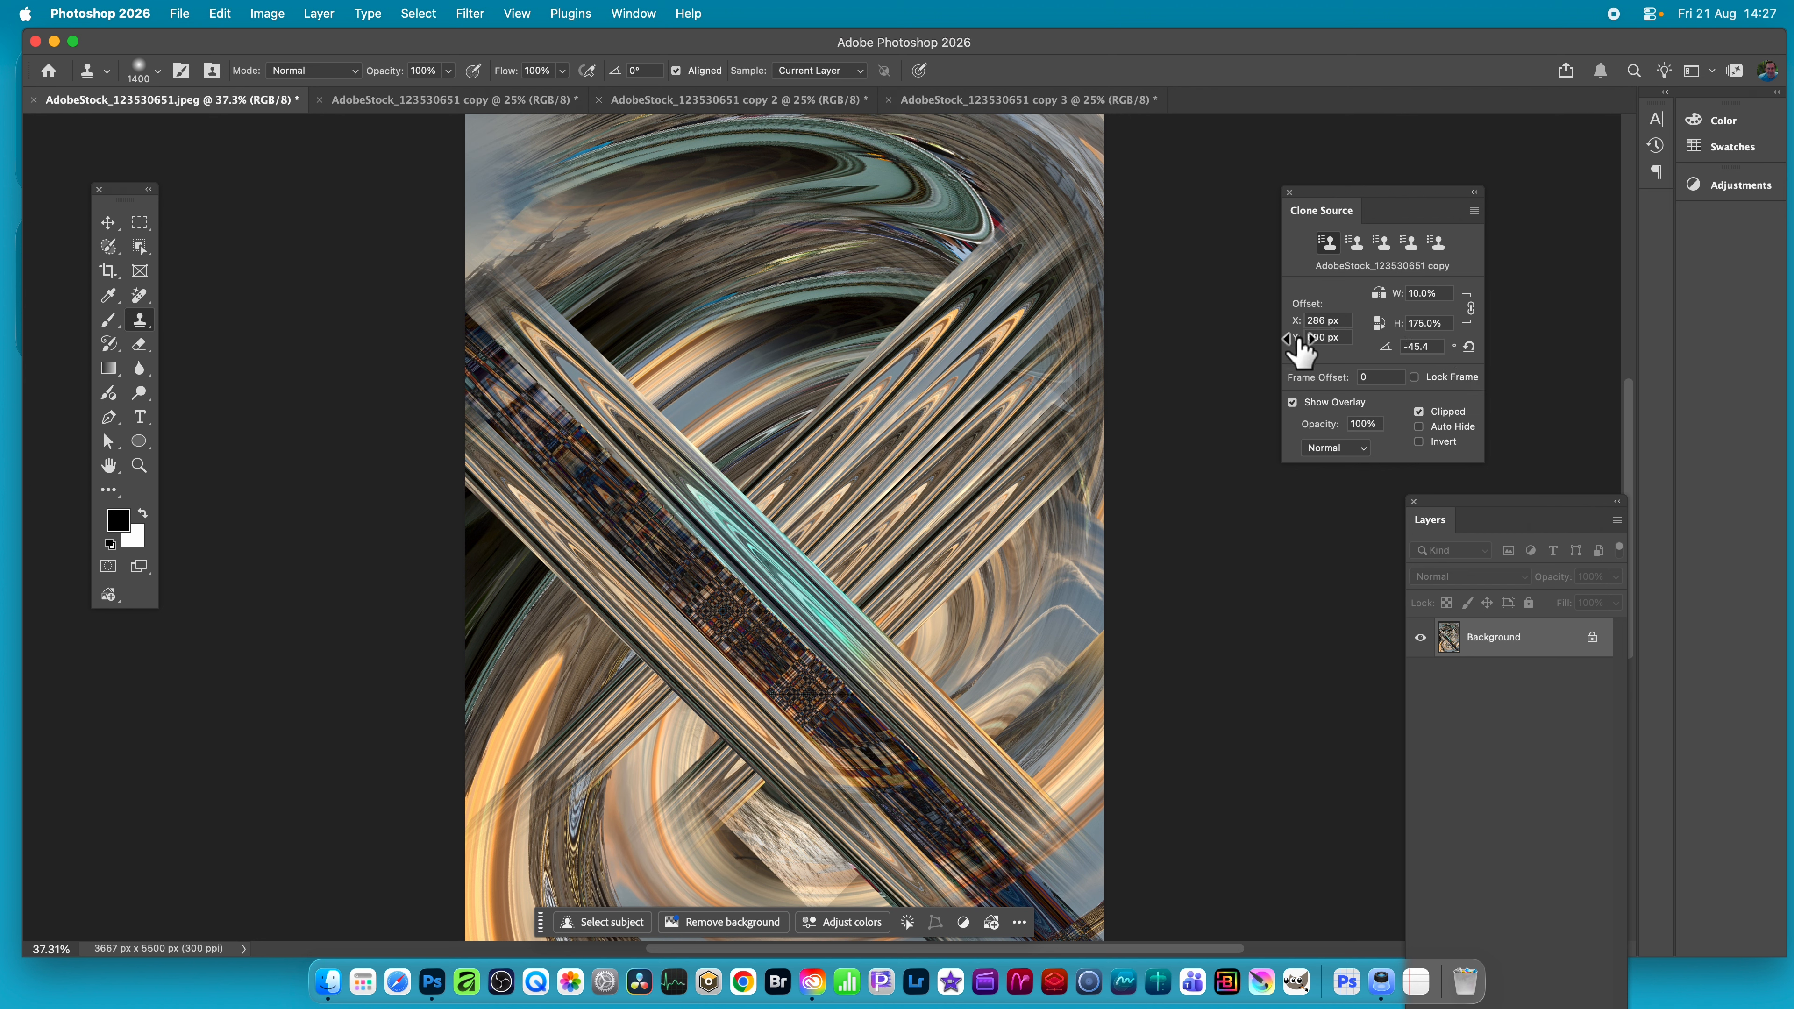
mouse_move(1299, 346)
mouse_down()
mouse_move(1547, 367)
mouse_move(883, 360)
mouse_move(941, 368)
mouse_move(918, 367)
mouse_up()
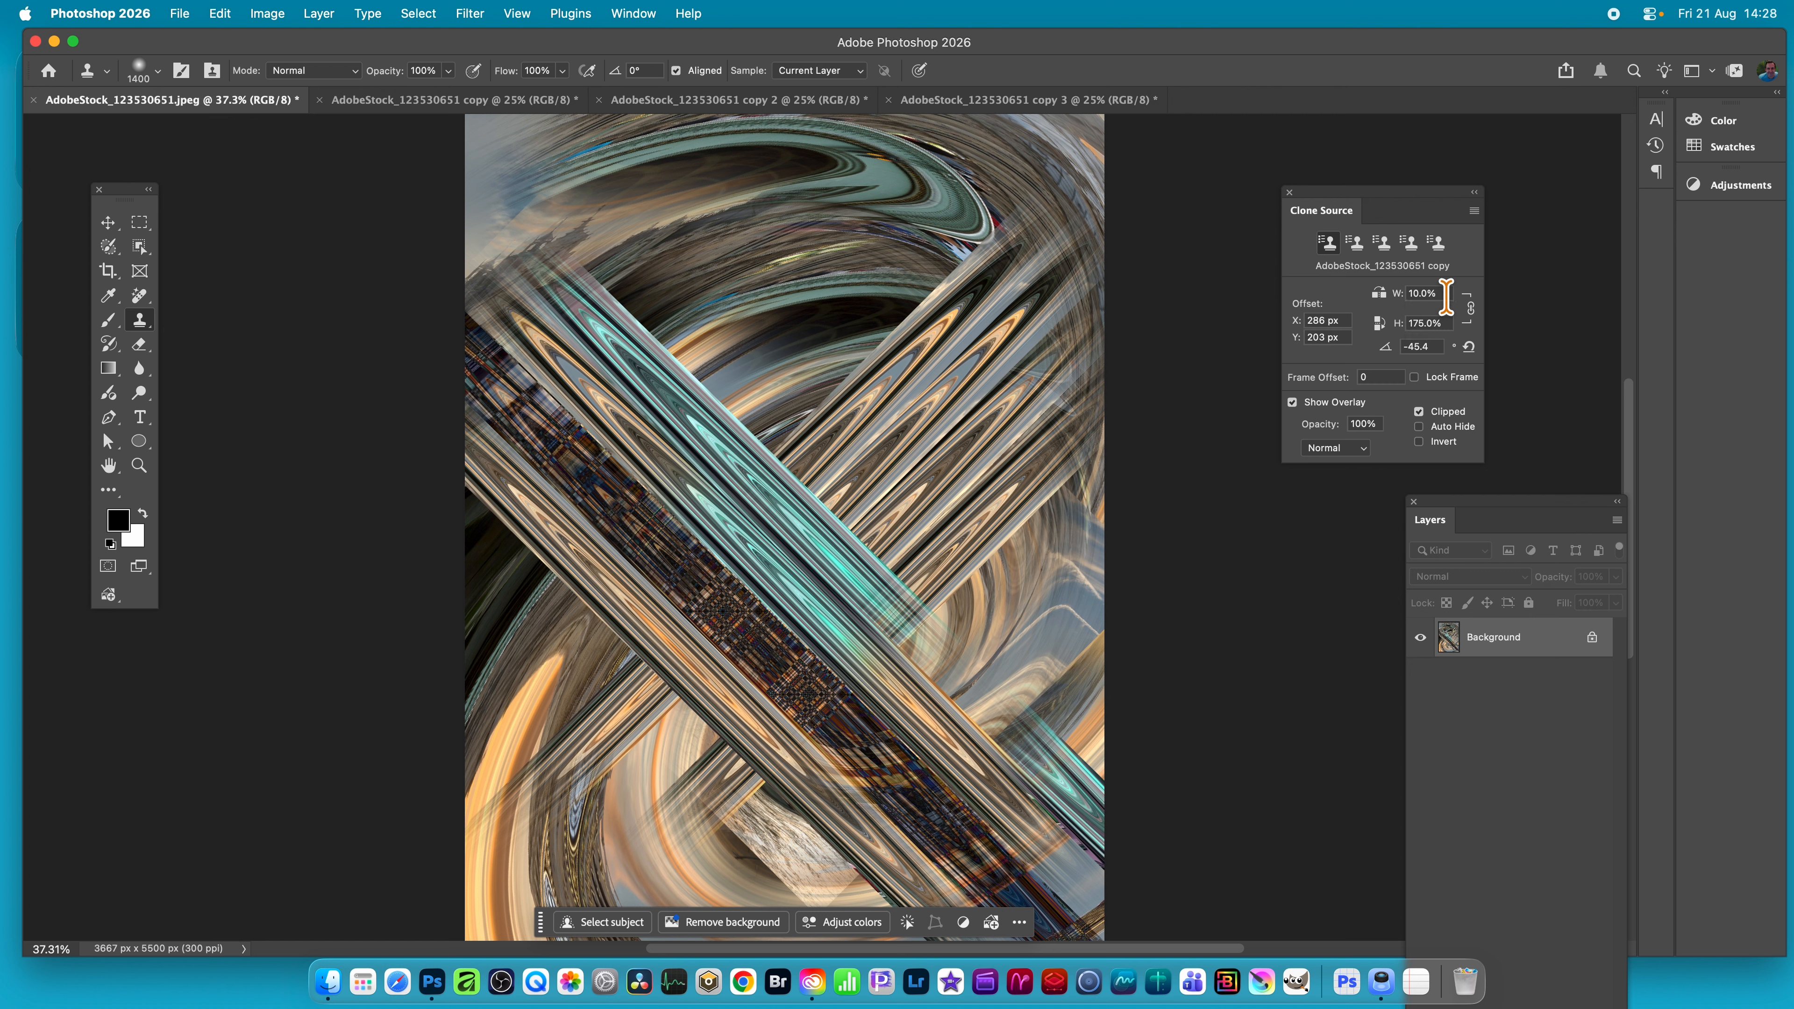
Step: Clone a horizontal teal strip with the source rotated to 90° and a vertical one with it rotated to 0°
double_click(1427, 346)
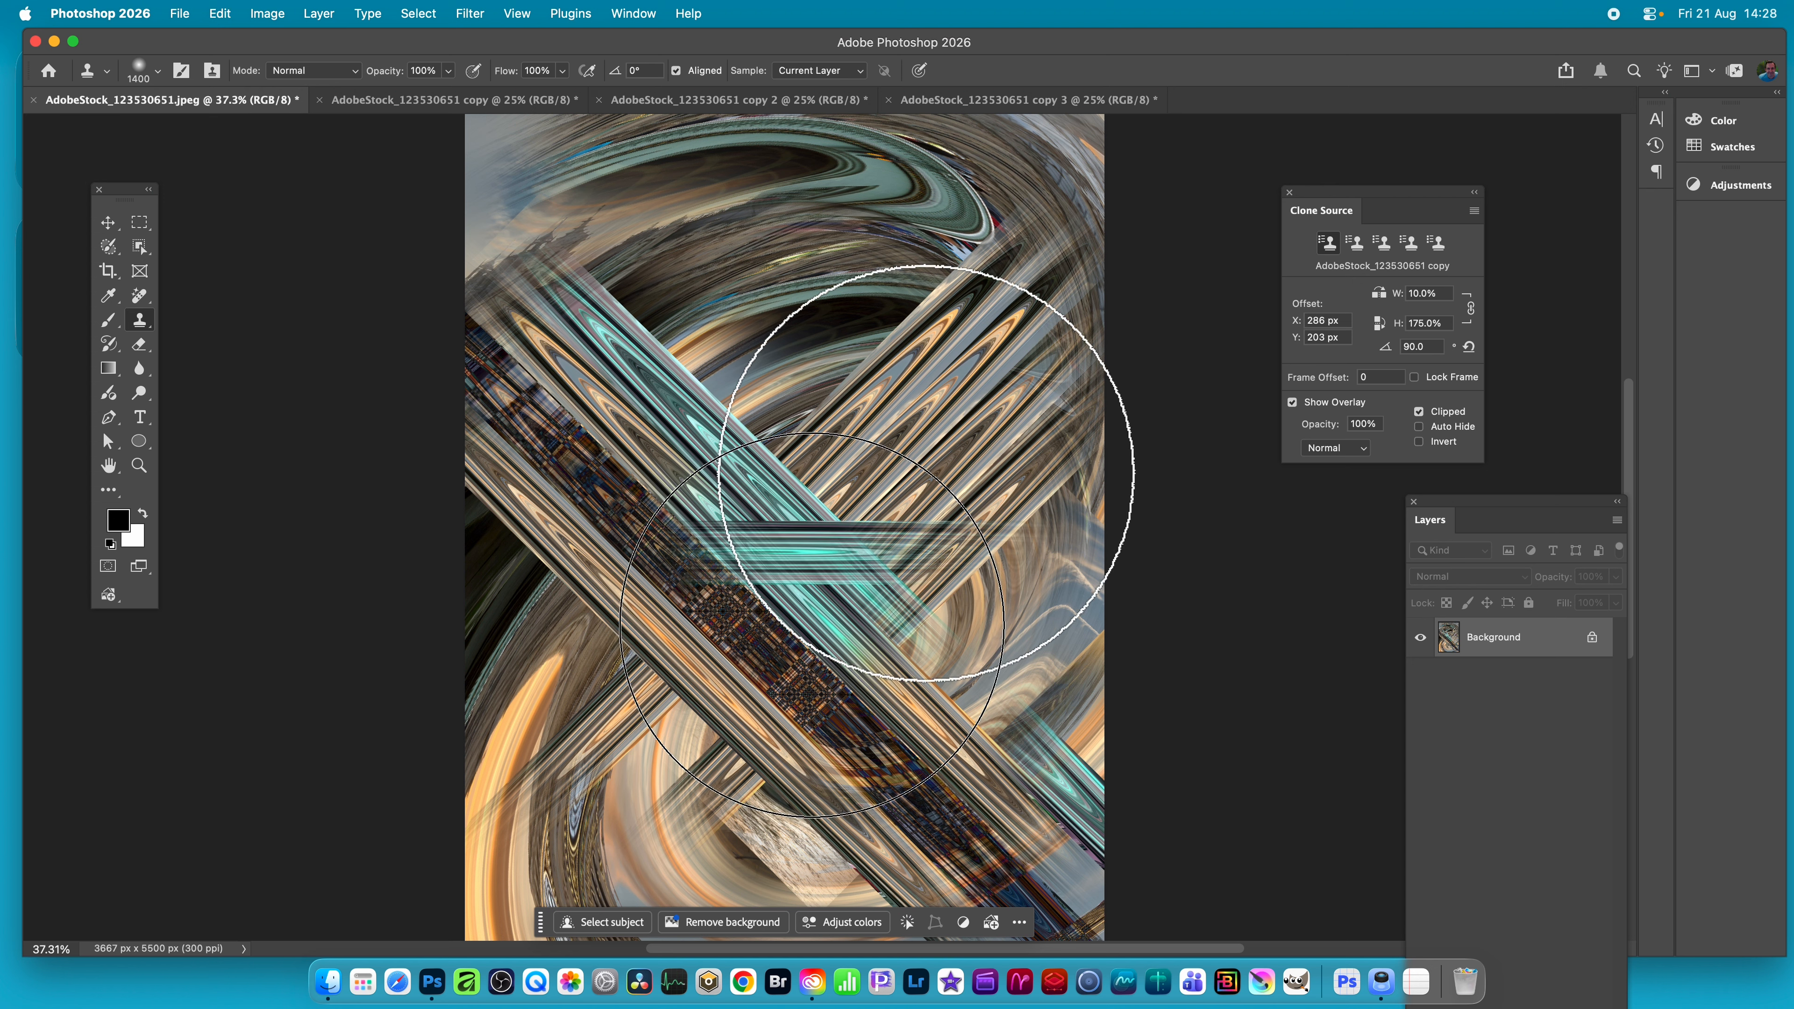
drag(925, 473, 520, 473)
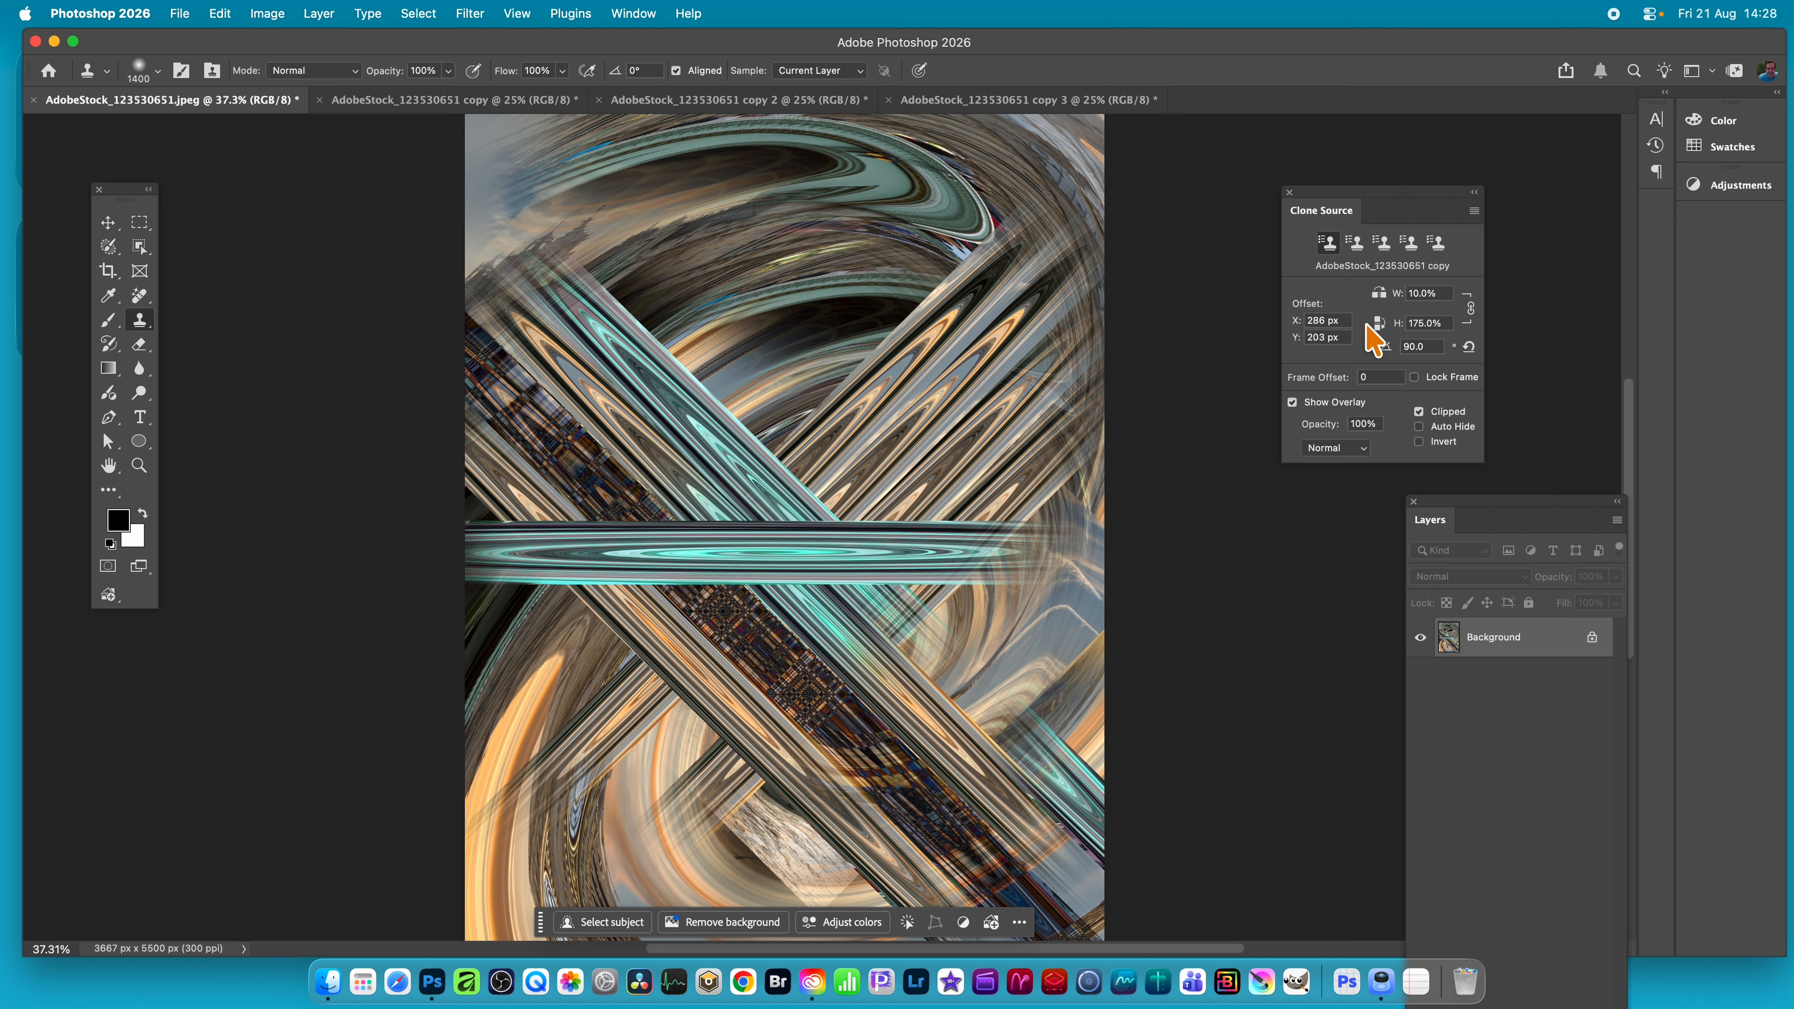
double_click(1426, 346)
text(0)
mouse_move(858, 515)
mouse_down()
mouse_move(829, 553)
mouse_move(778, 497)
mouse_move(852, 734)
mouse_move(818, 760)
mouse_up()
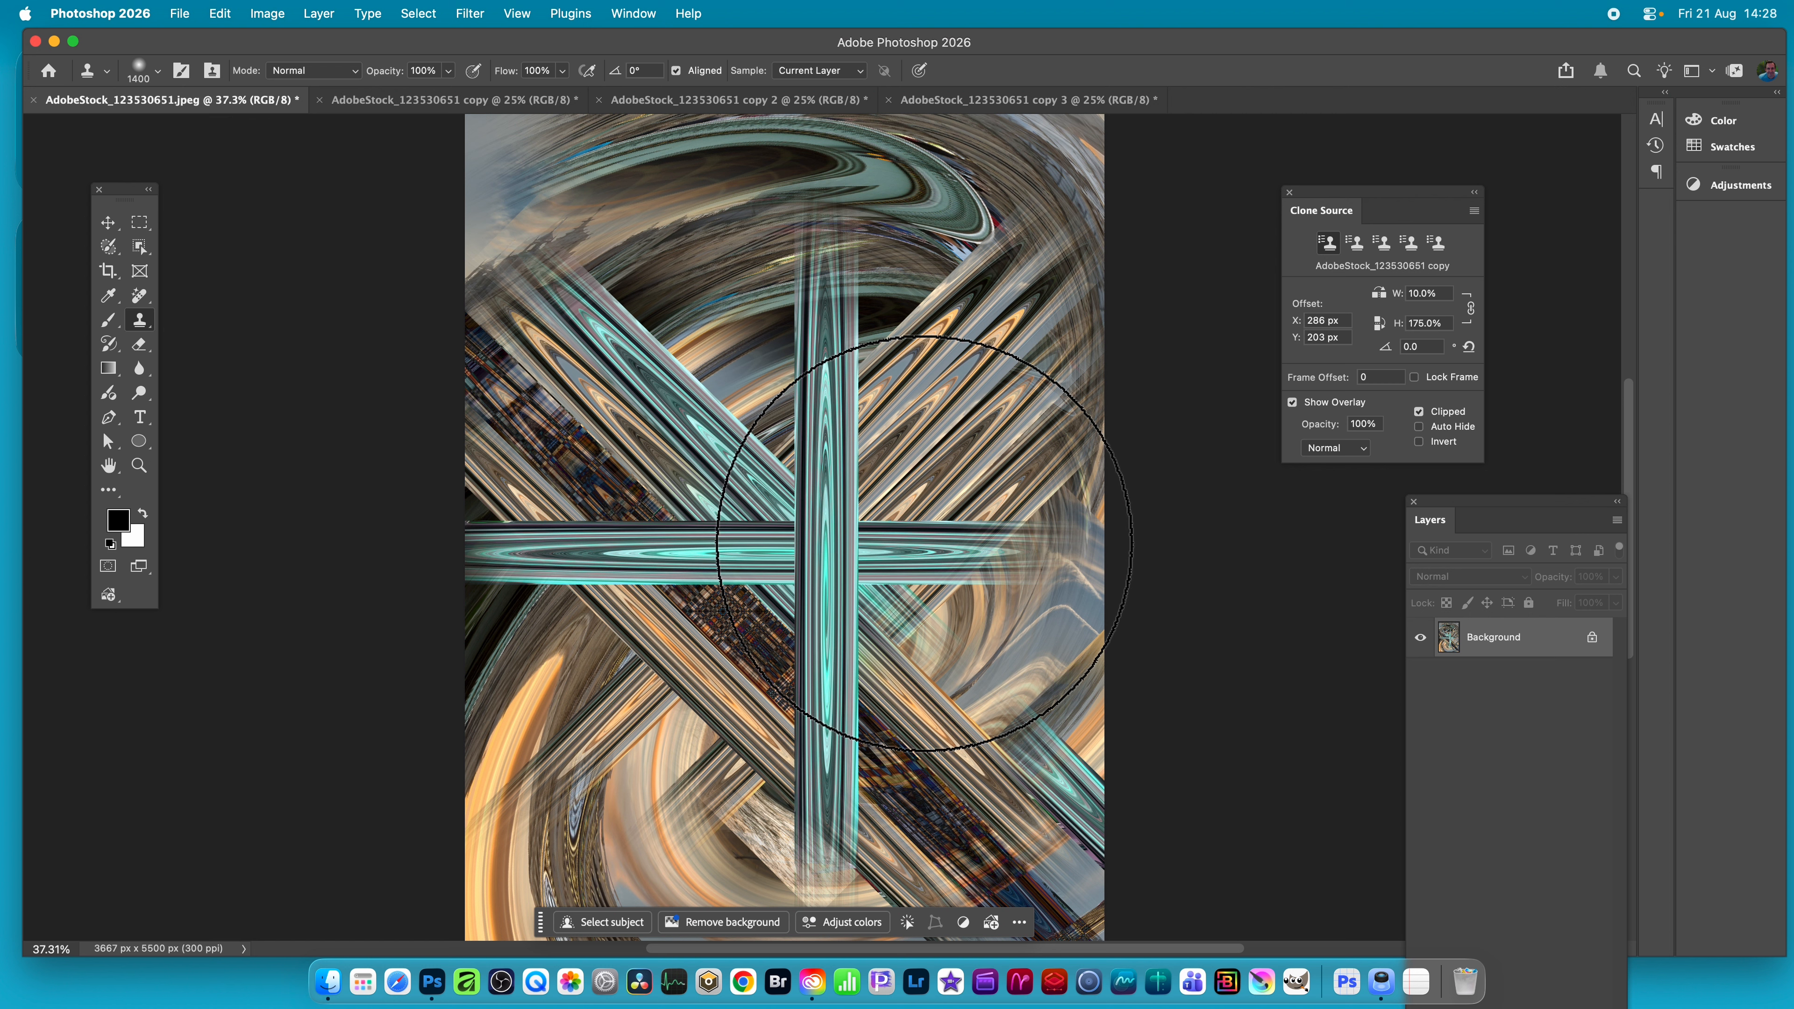
Step: Apply the last-used Oil Paint filter three times to the original composite document
click(479, 14)
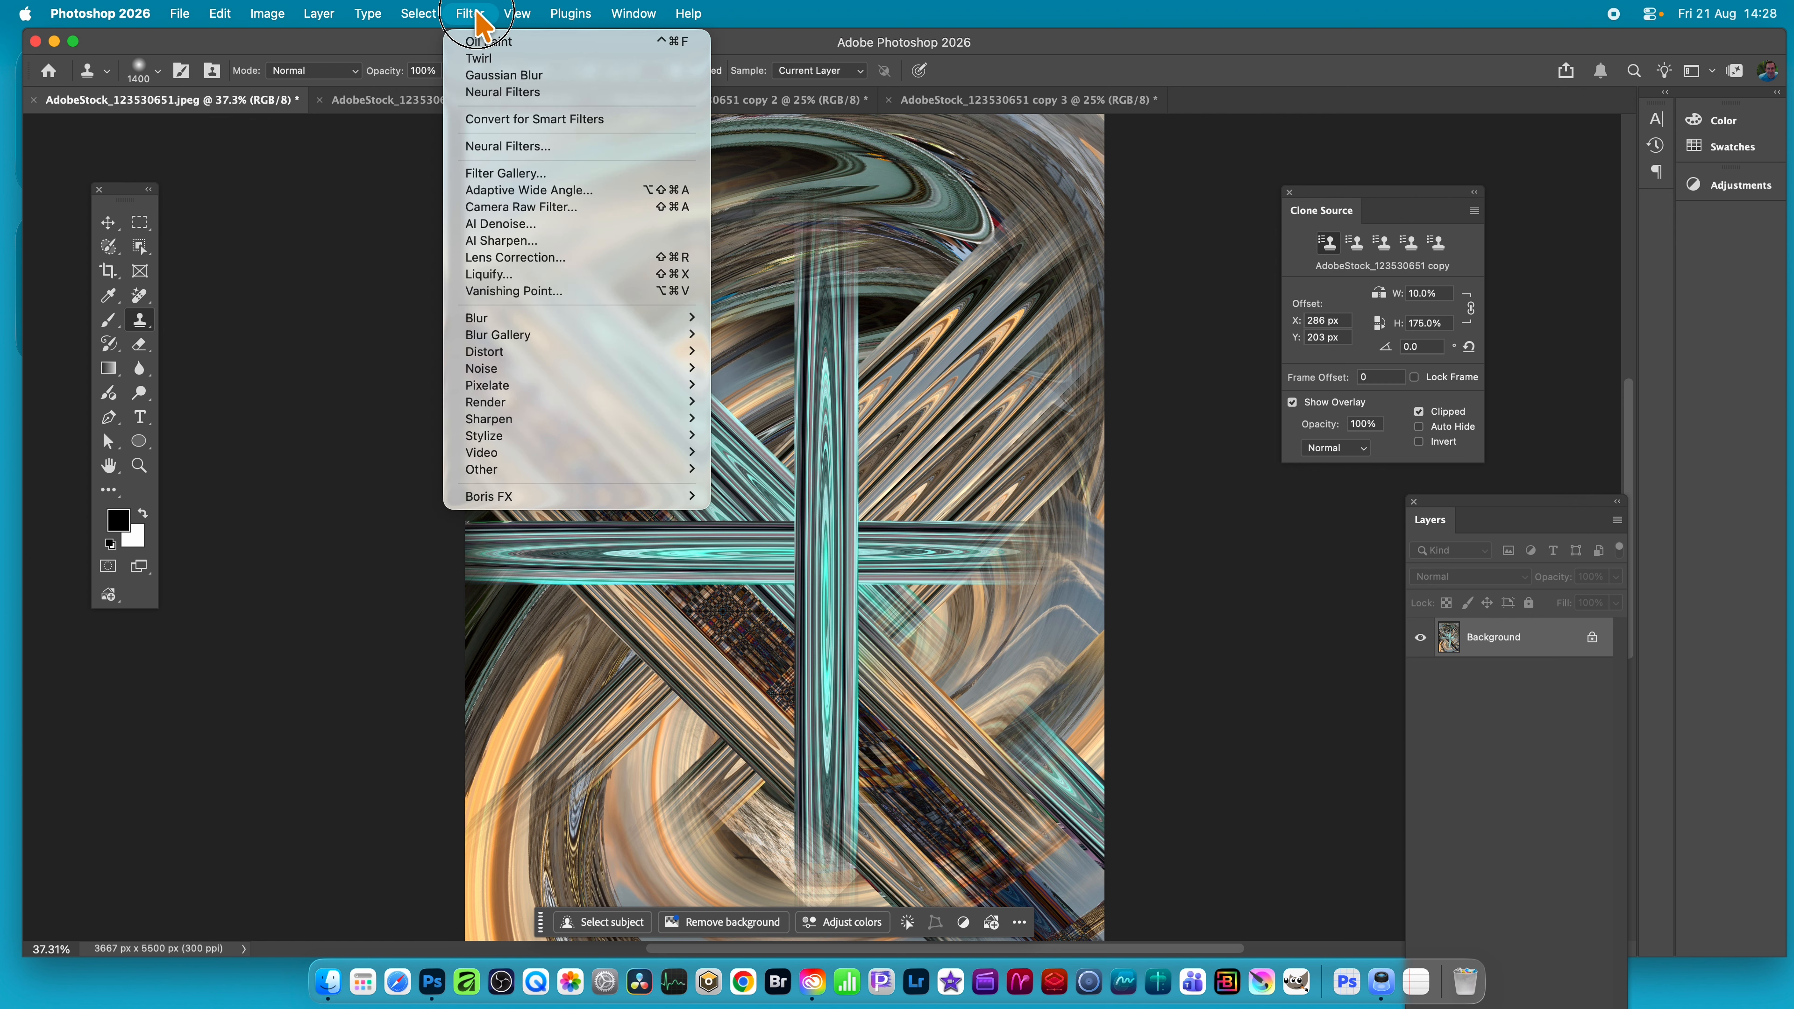
click(480, 43)
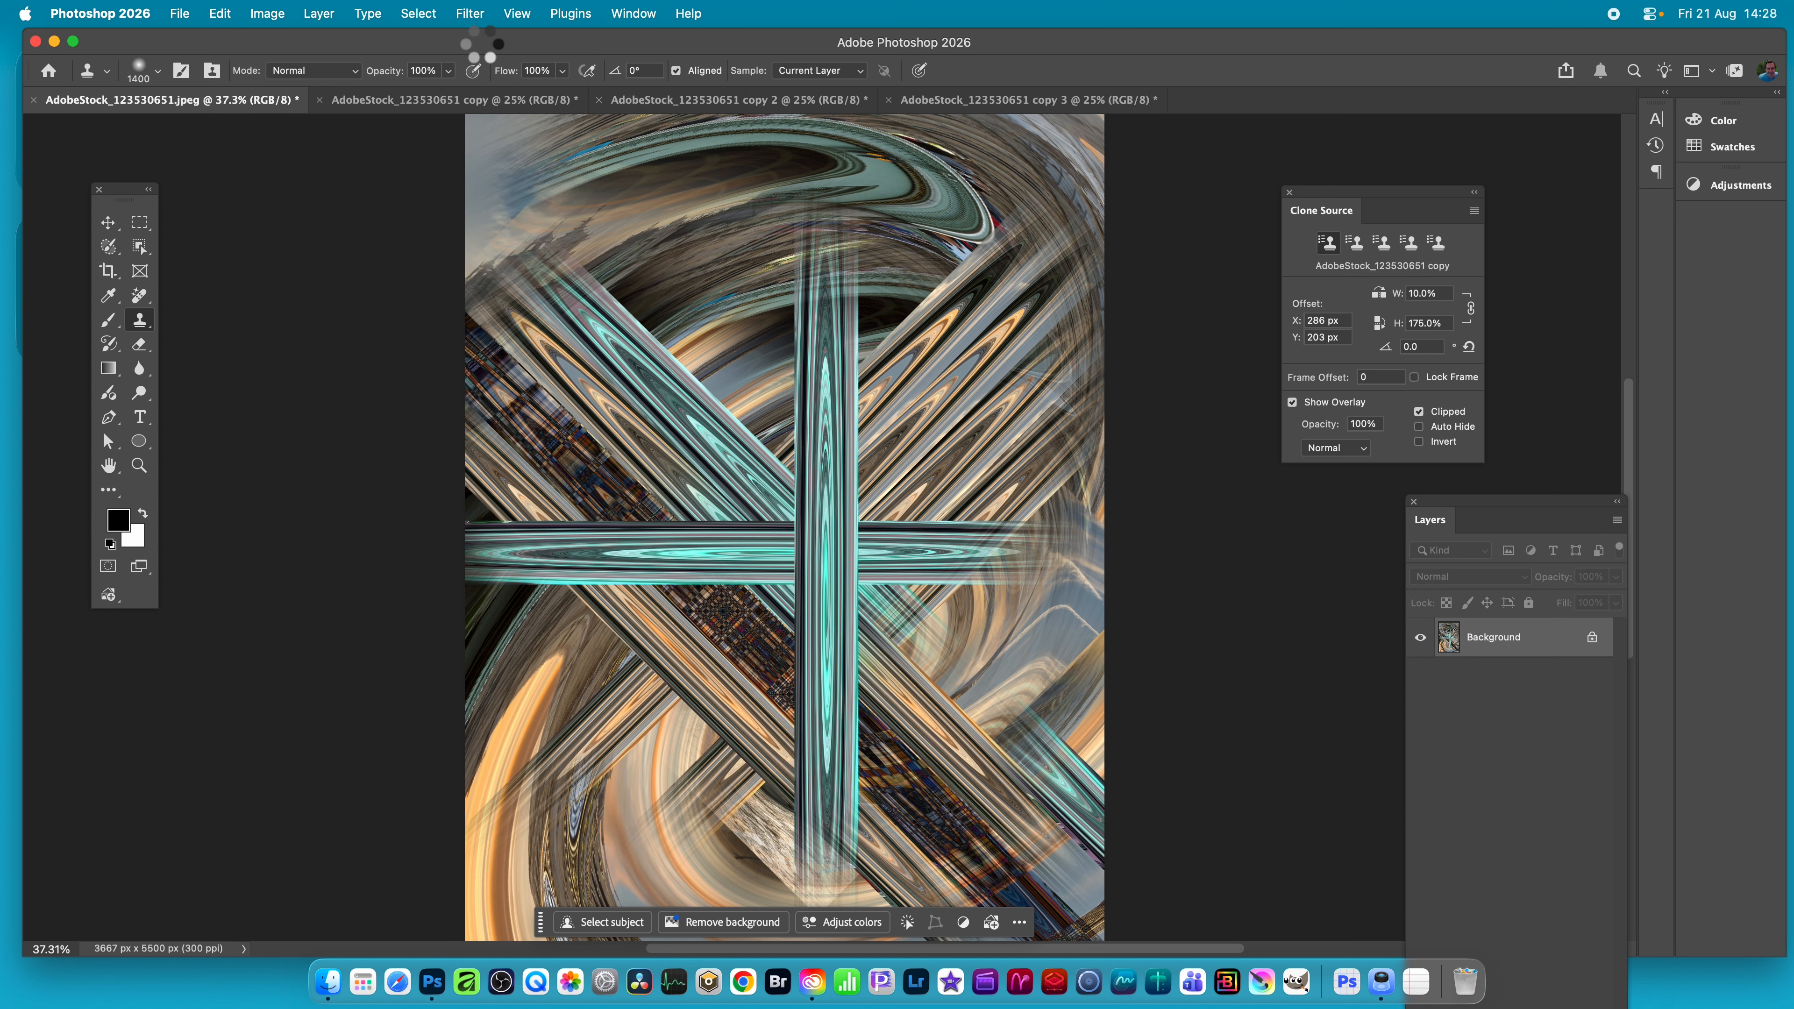
click(474, 14)
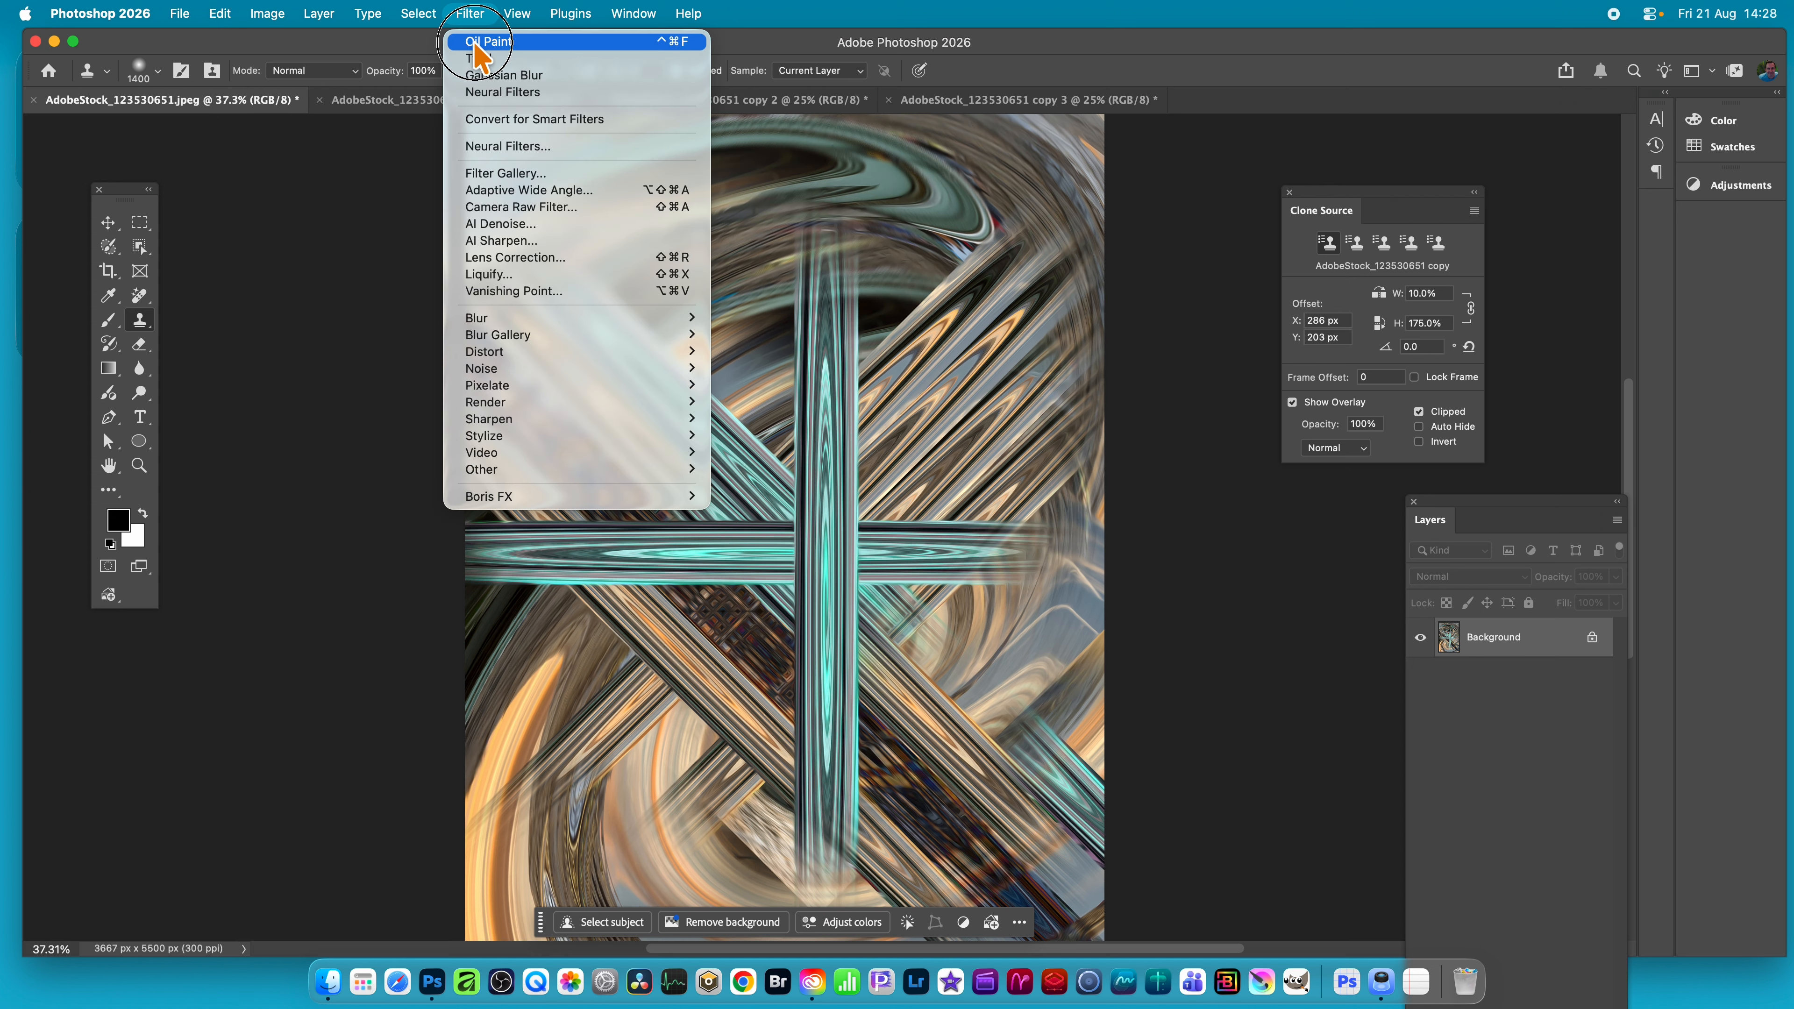
click(487, 41)
click(479, 14)
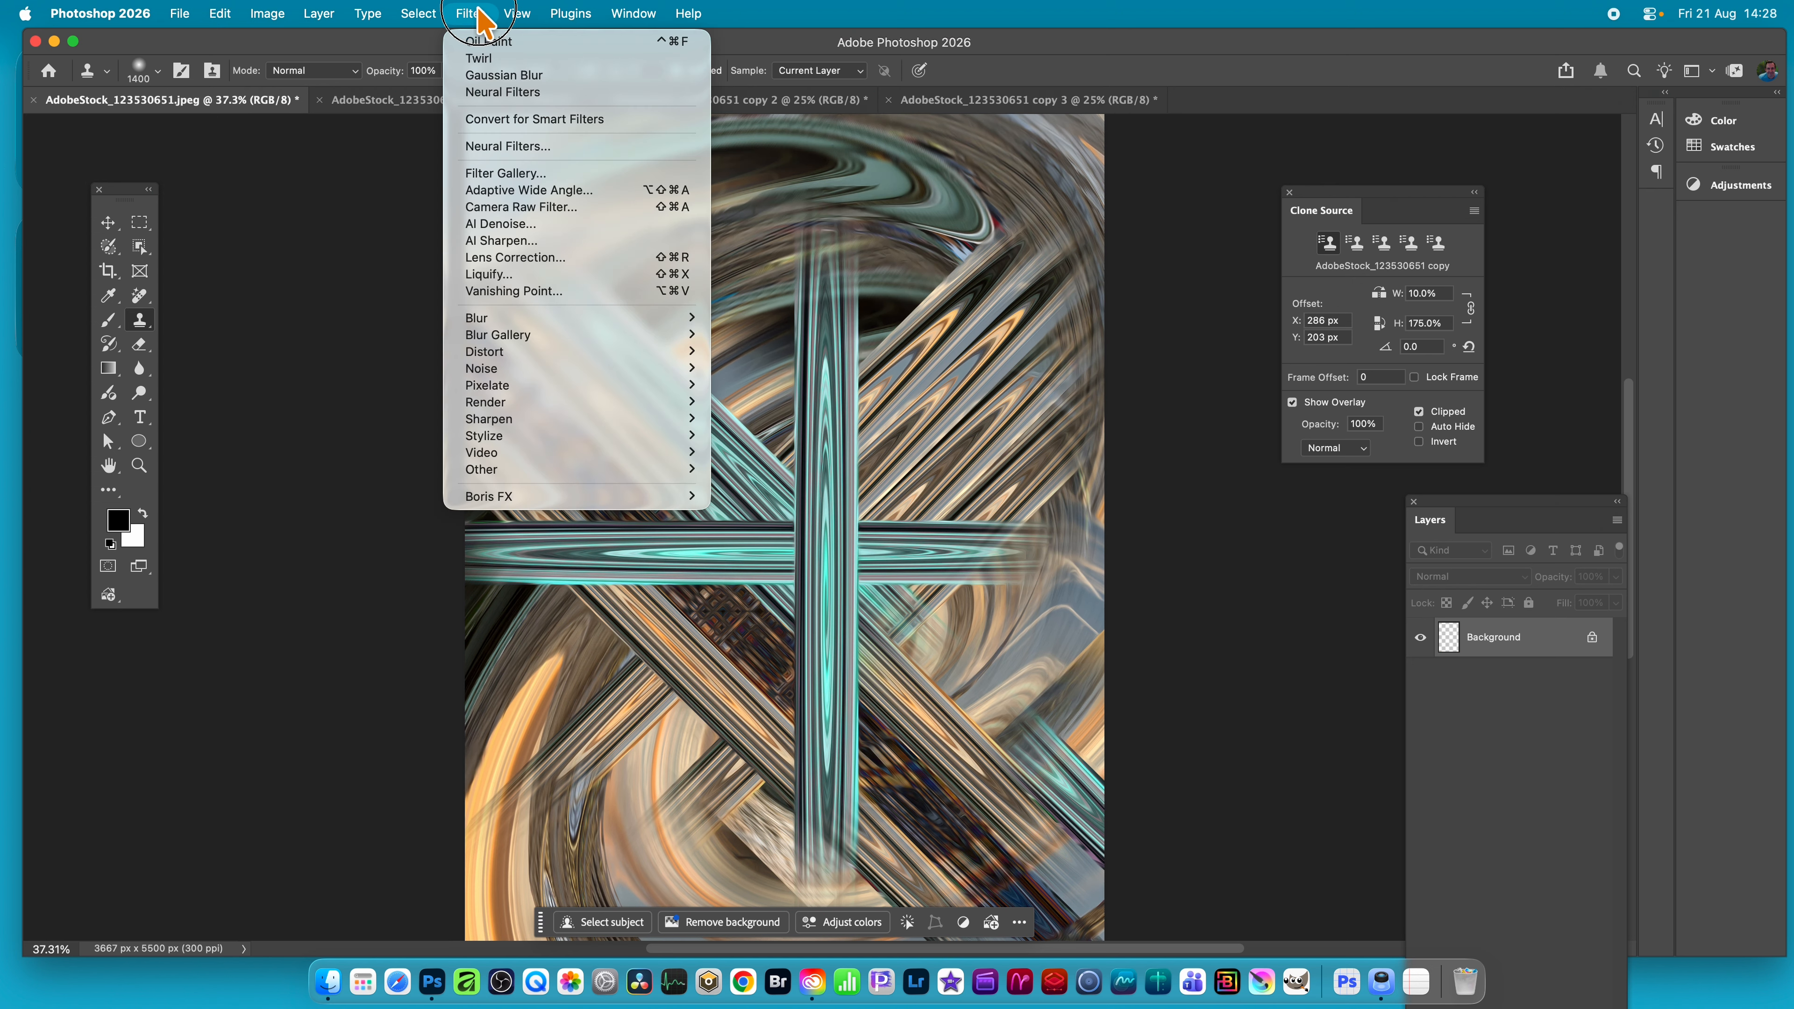
click(480, 43)
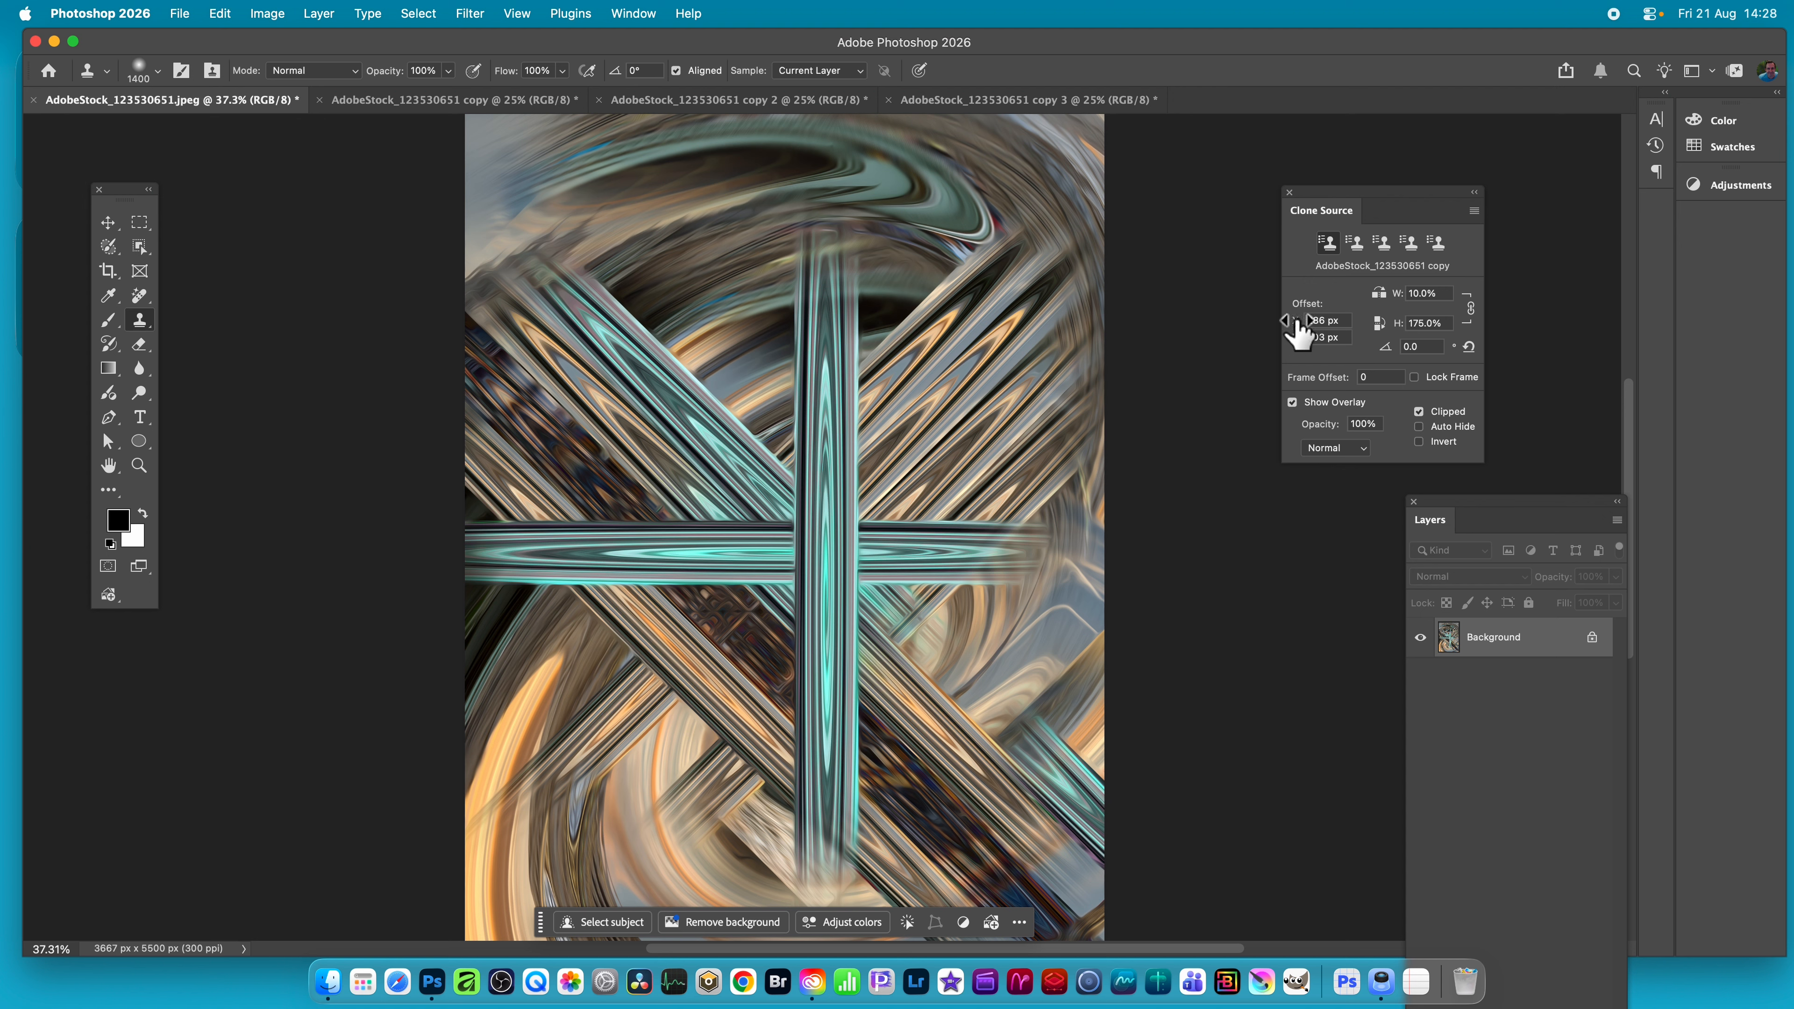
Step: Set the clone source X offset to -21 px and shift the teal twirled copy to pink with a Hue/Saturation adjustment
drag(1304, 323, 1001, 320)
click(432, 101)
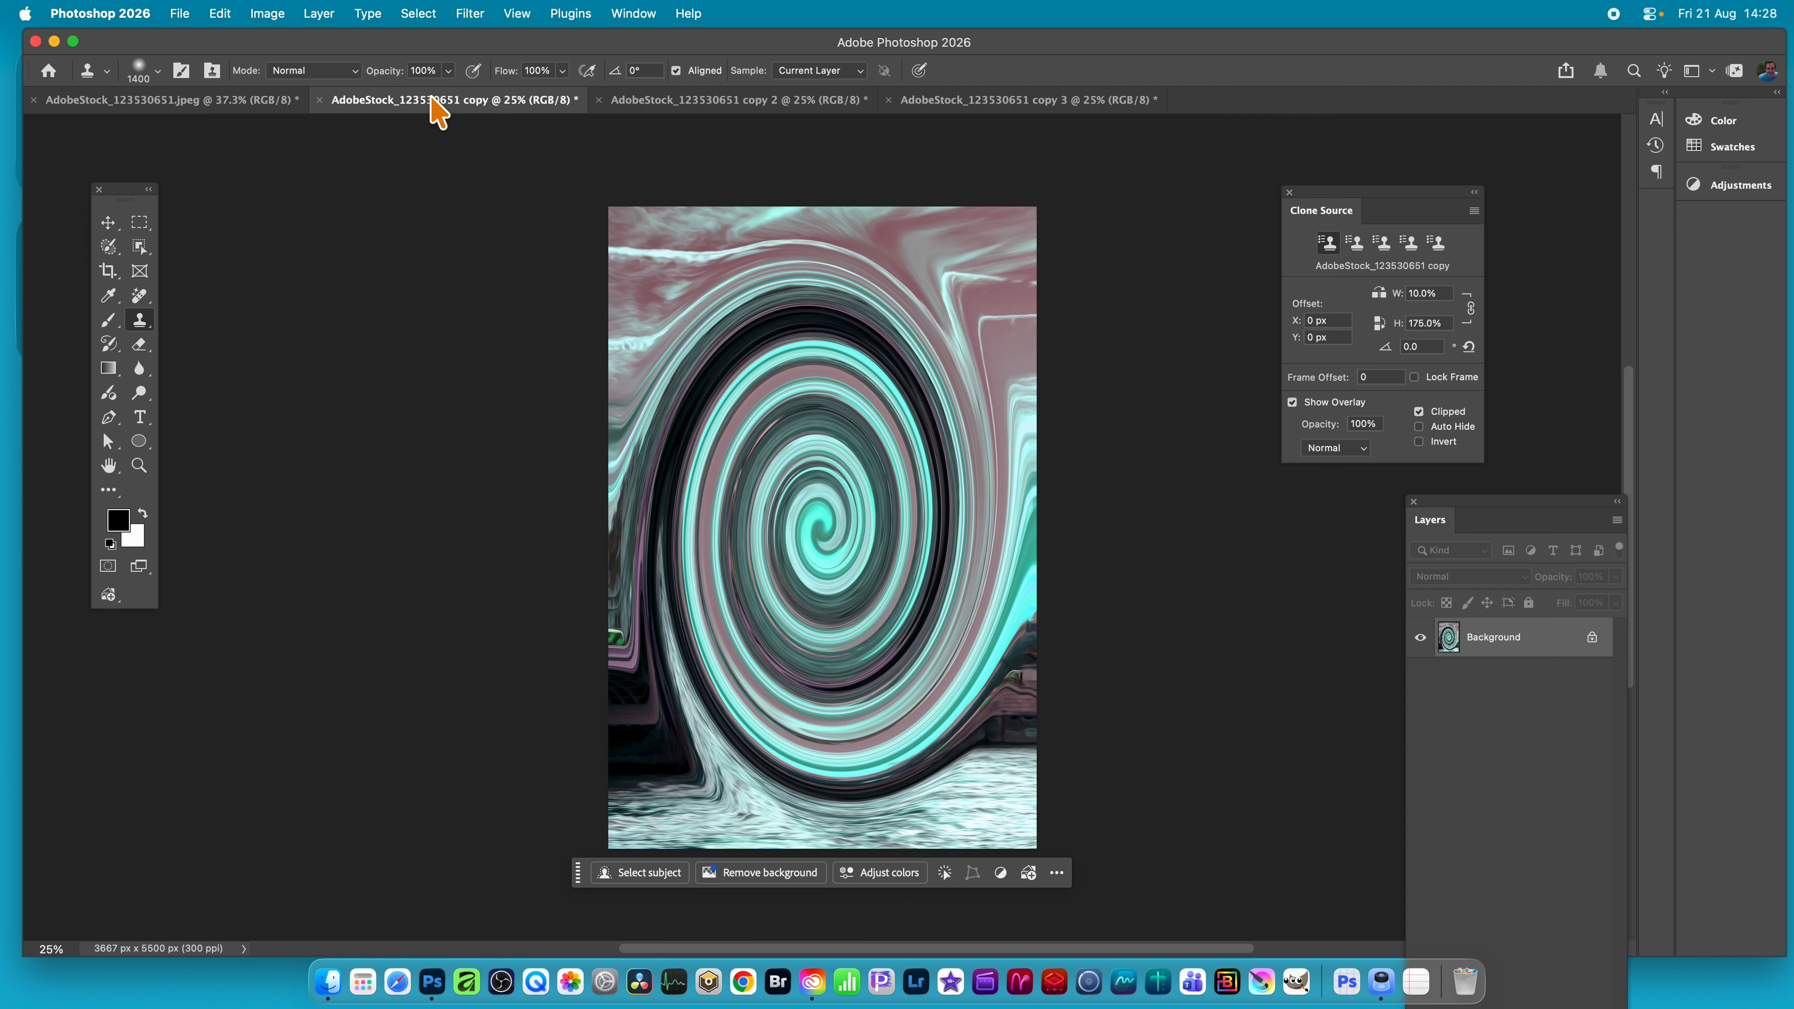
click(272, 16)
mouse_move(467, 67)
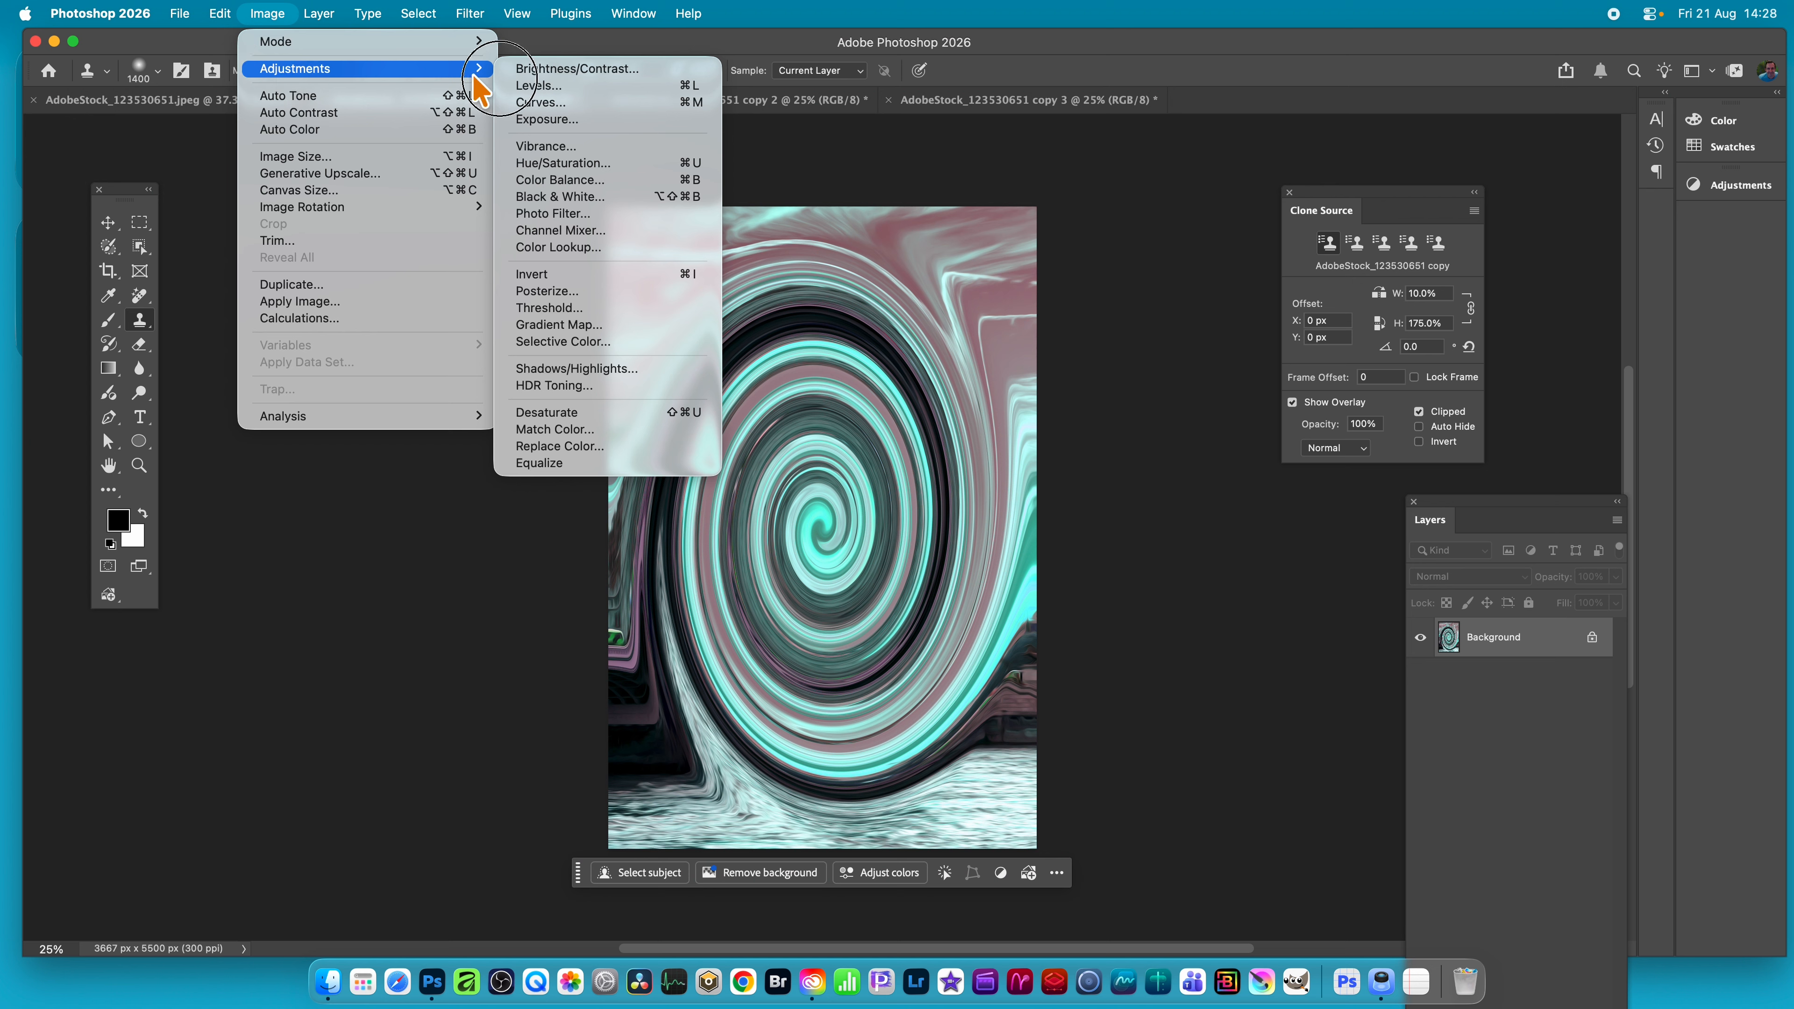
click(597, 163)
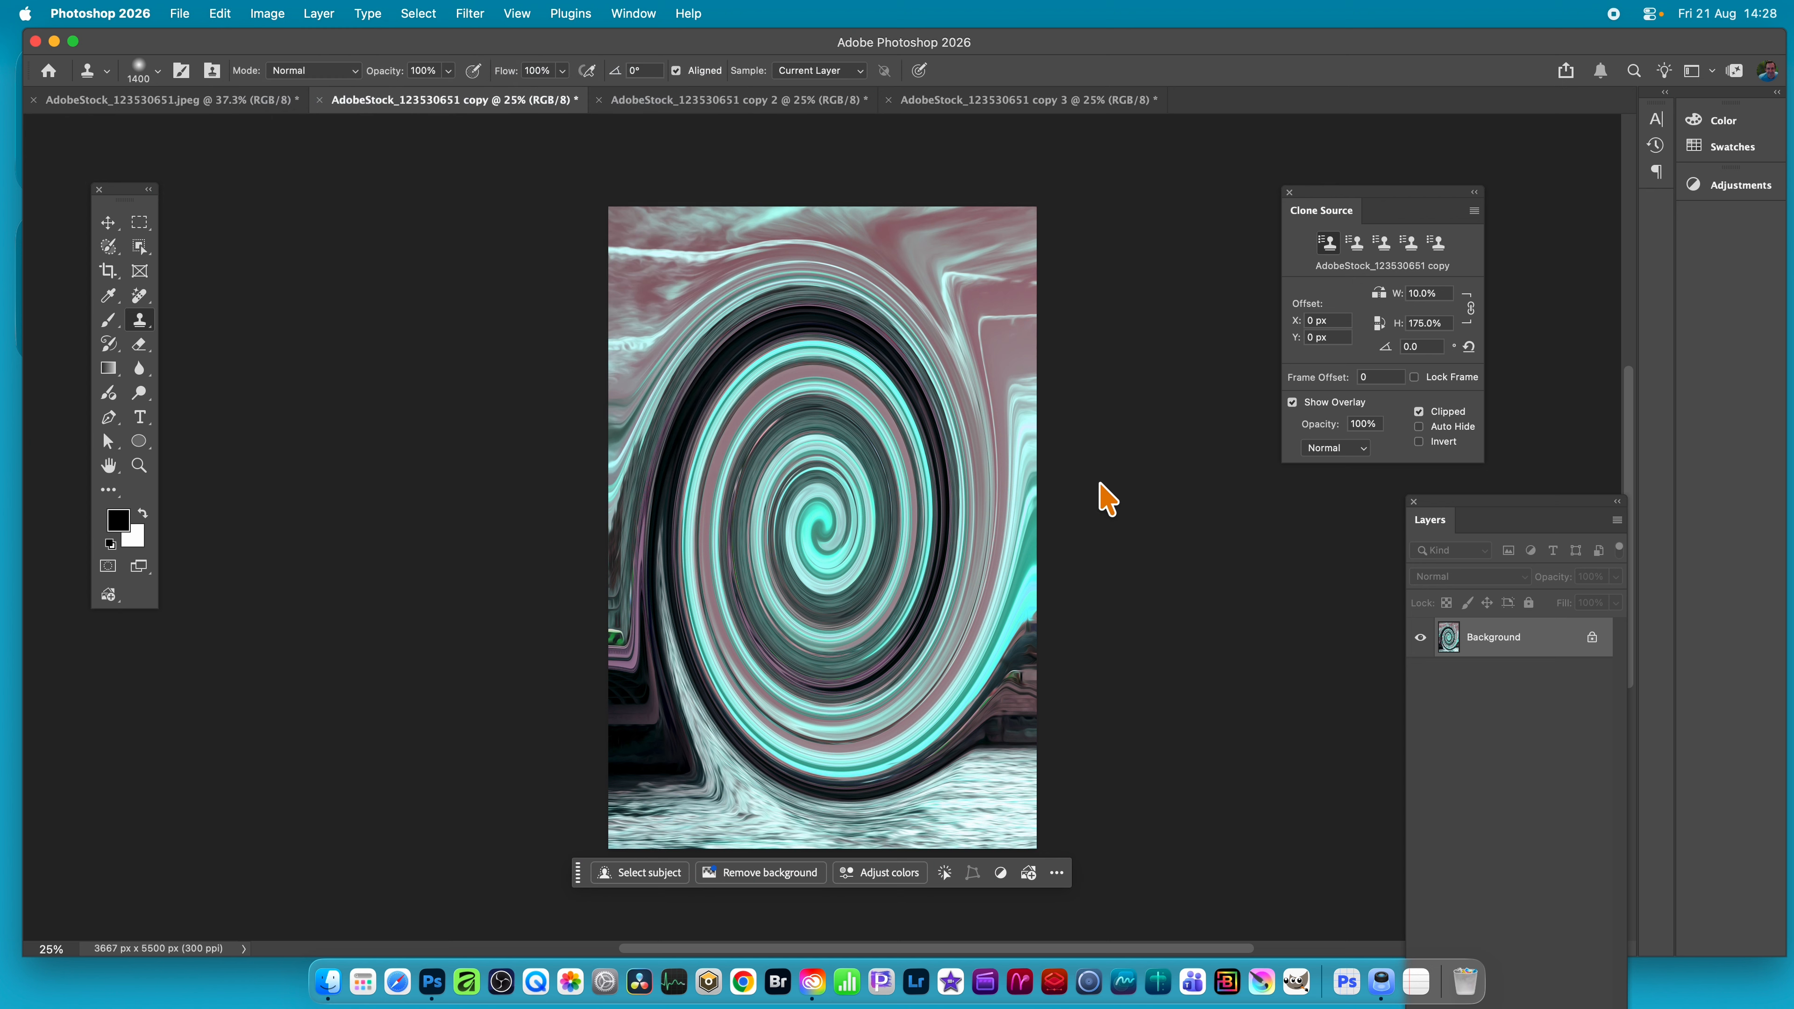
drag(580, 366, 693, 369)
click(778, 282)
key(s)
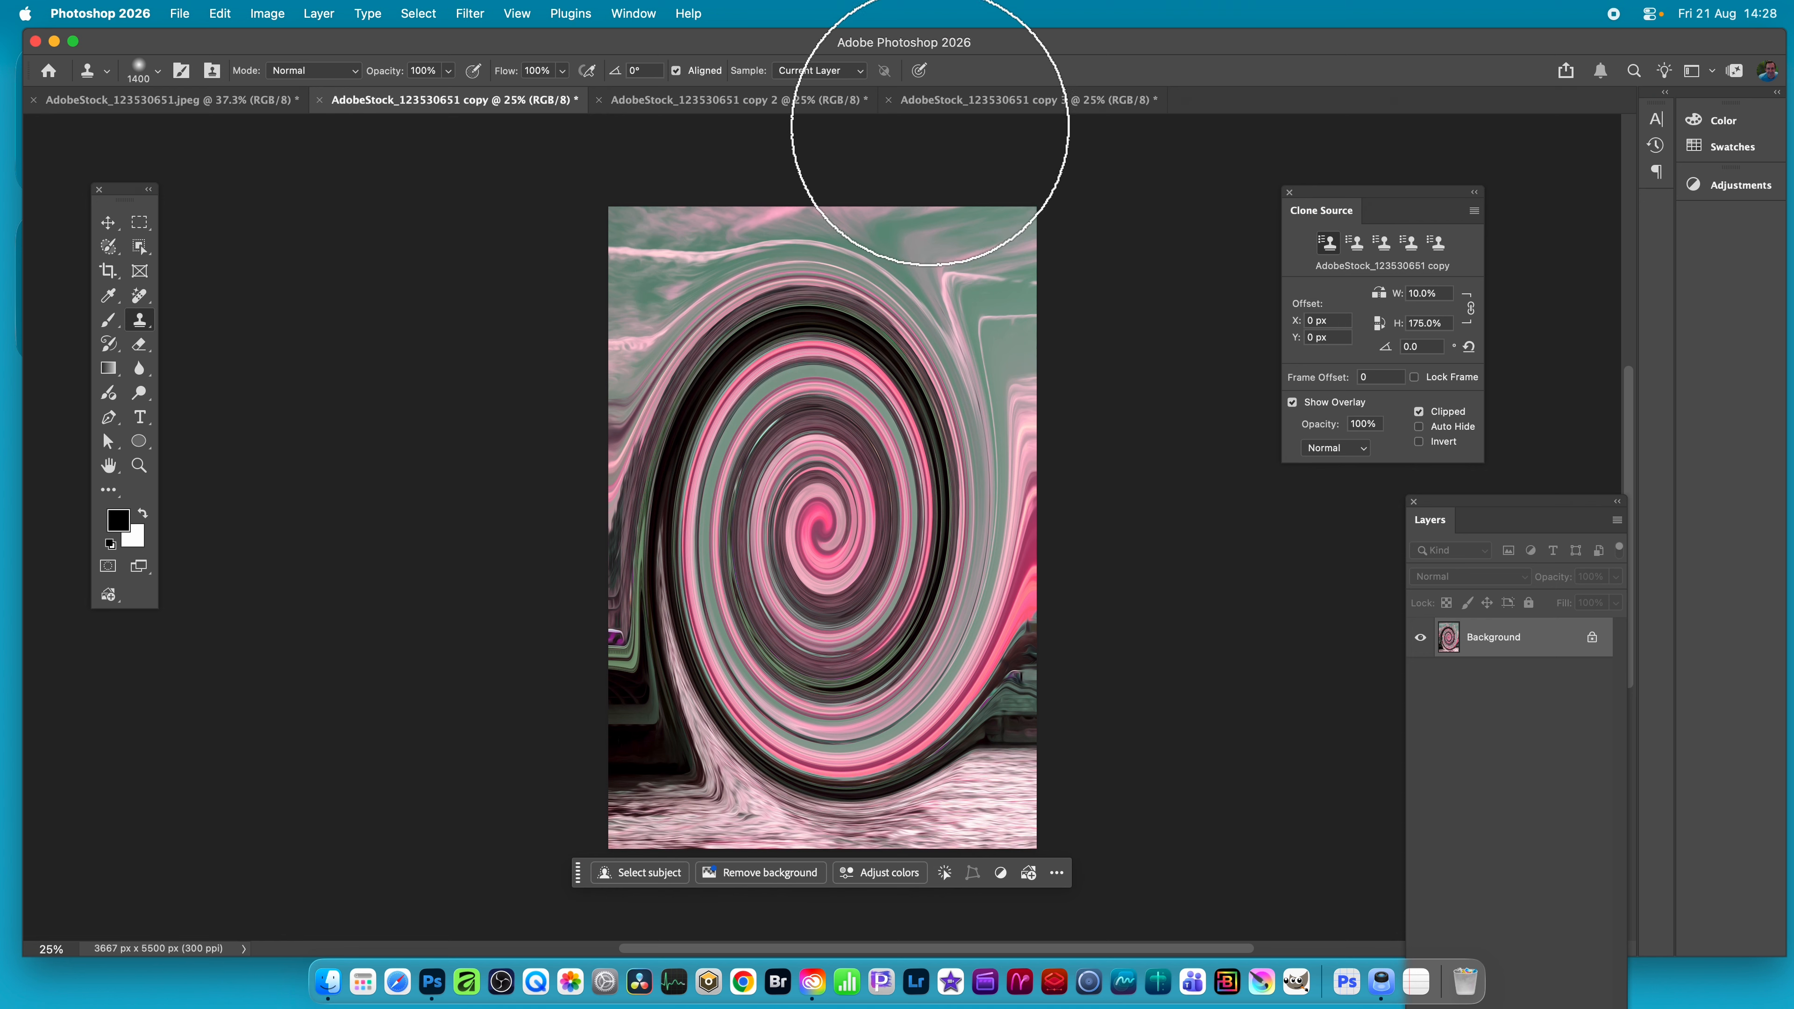
Step: In the original document, clone a vertical pink strip on each side of the teal one, using an X offset of 513 px for the second
click(200, 99)
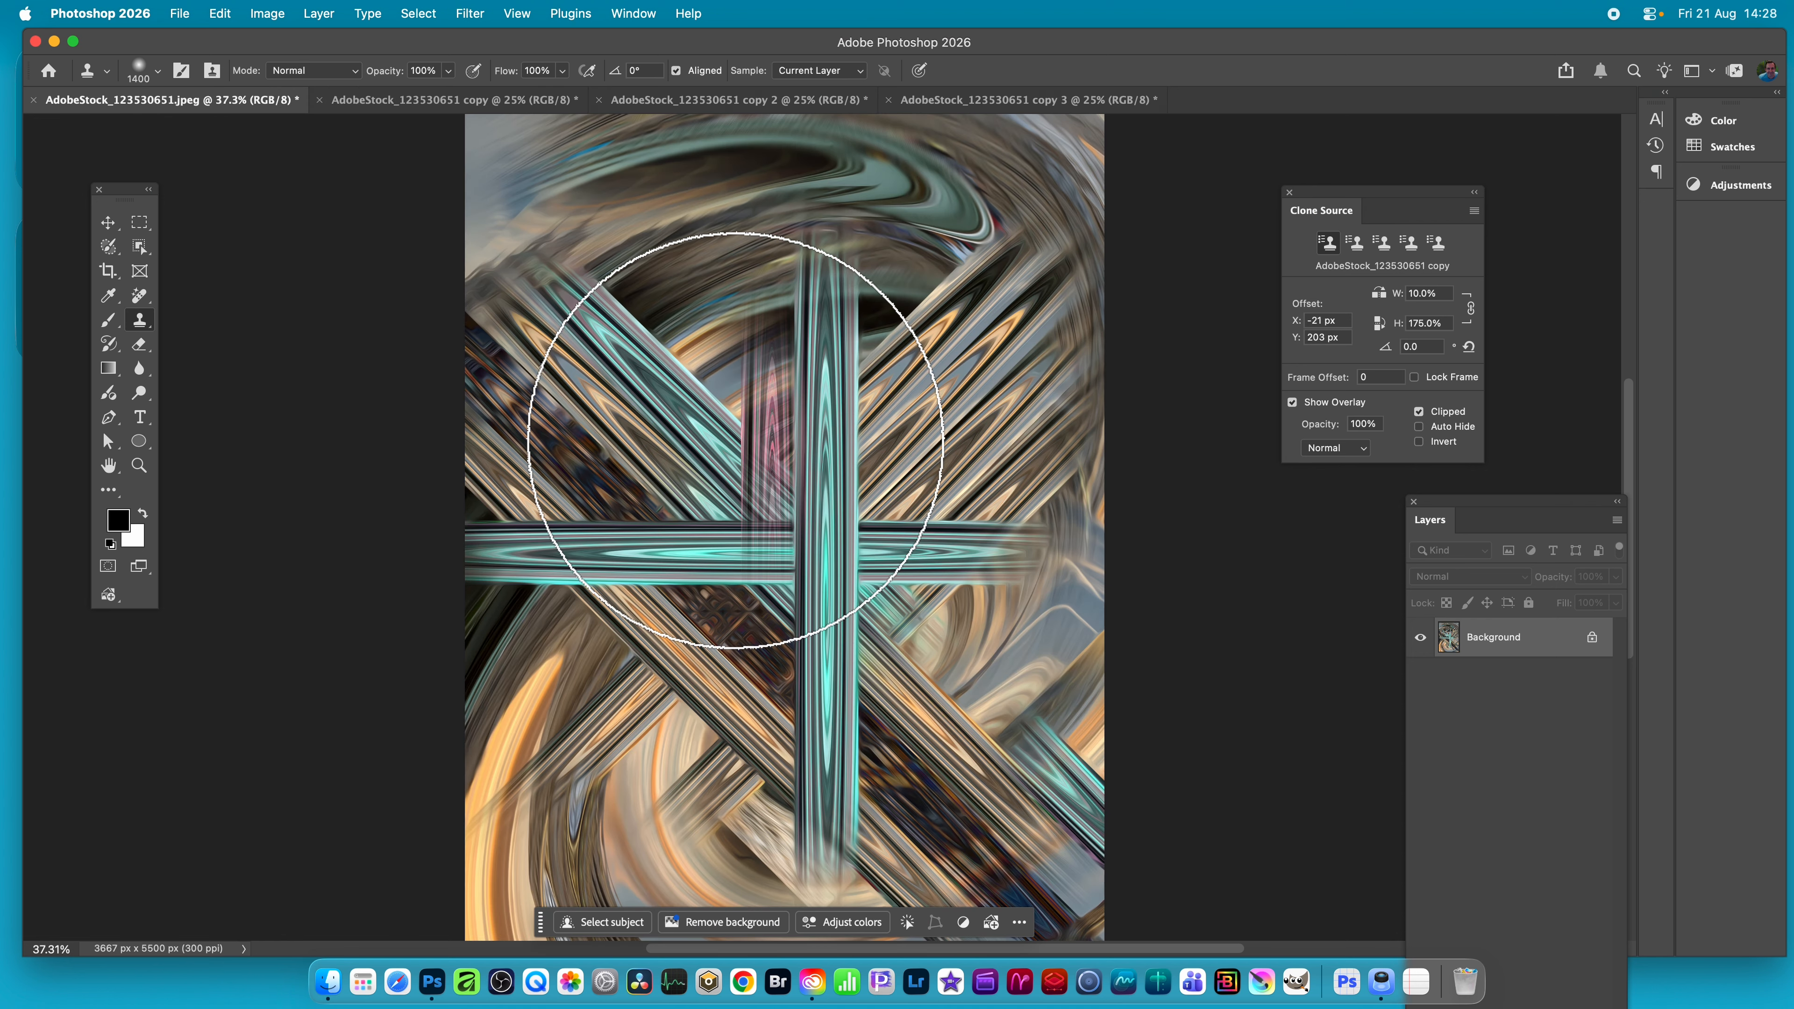
mouse_move(711, 460)
mouse_down()
mouse_move(727, 663)
mouse_move(744, 443)
mouse_up()
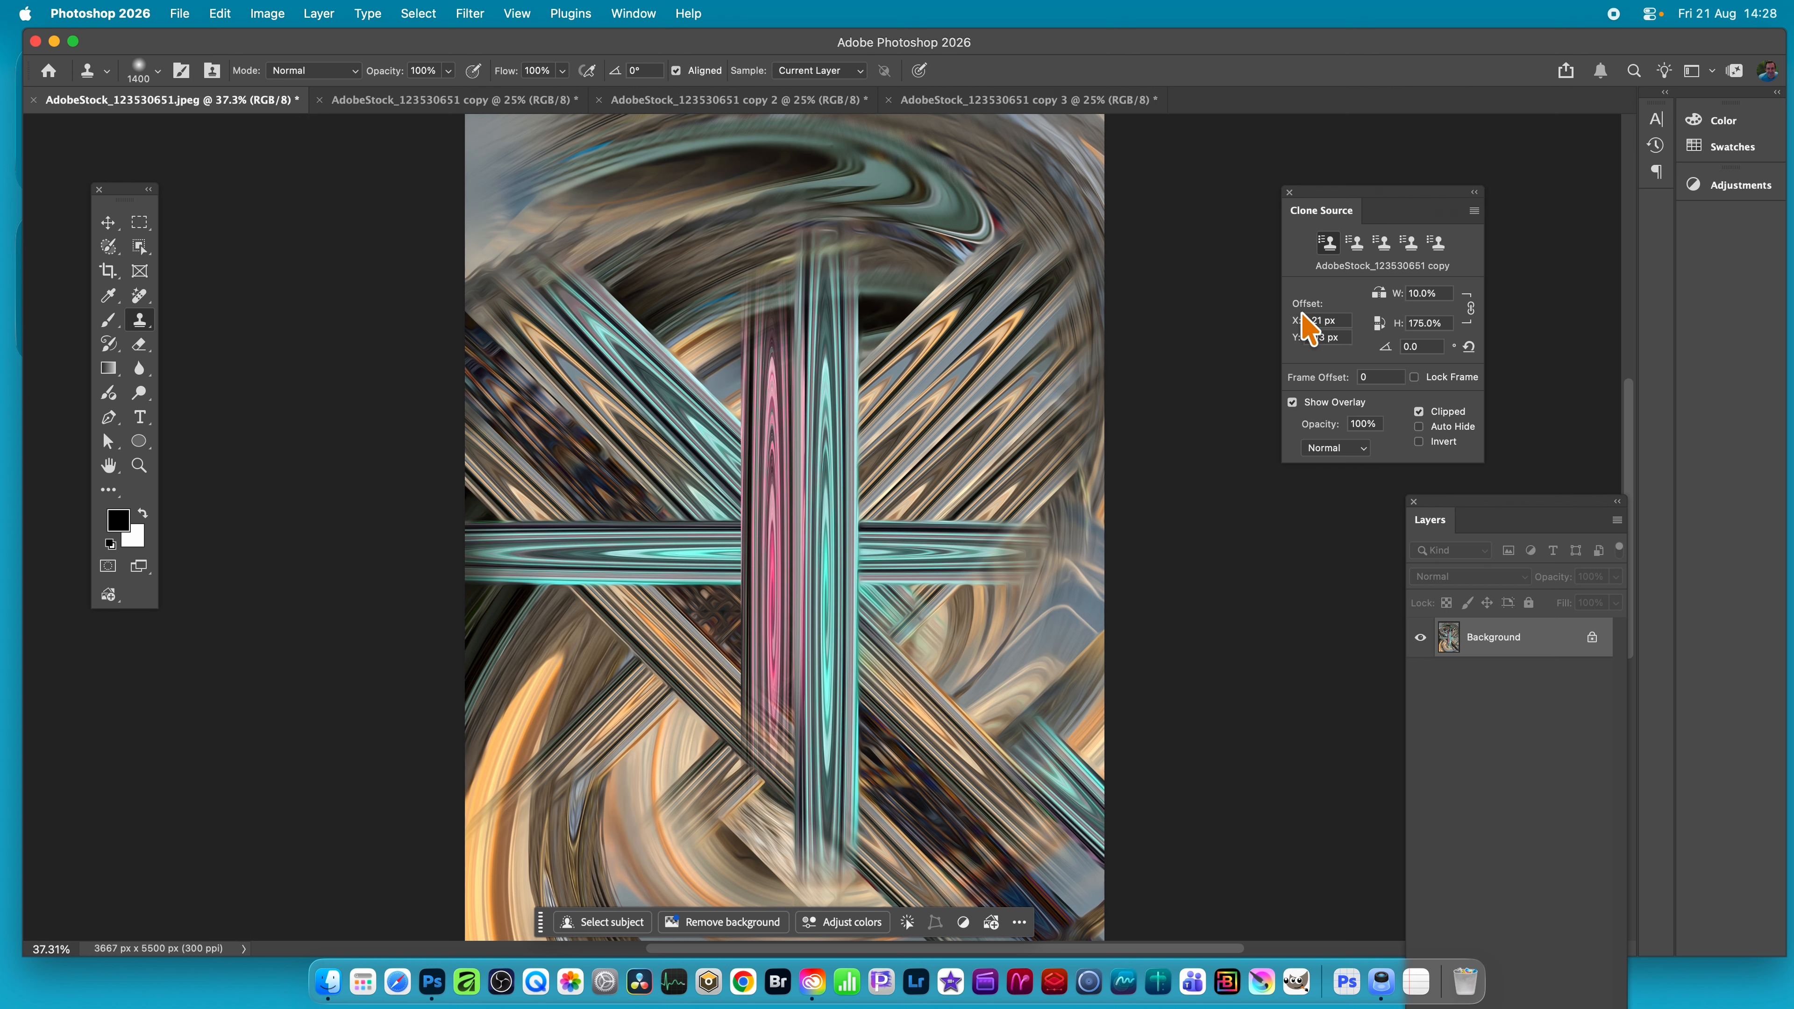
mouse_move(1297, 324)
mouse_down()
mouse_move(1410, 328)
mouse_move(1783, 413)
mouse_move(1754, 477)
mouse_move(1790, 545)
mouse_move(1619, 575)
mouse_move(1790, 583)
mouse_up()
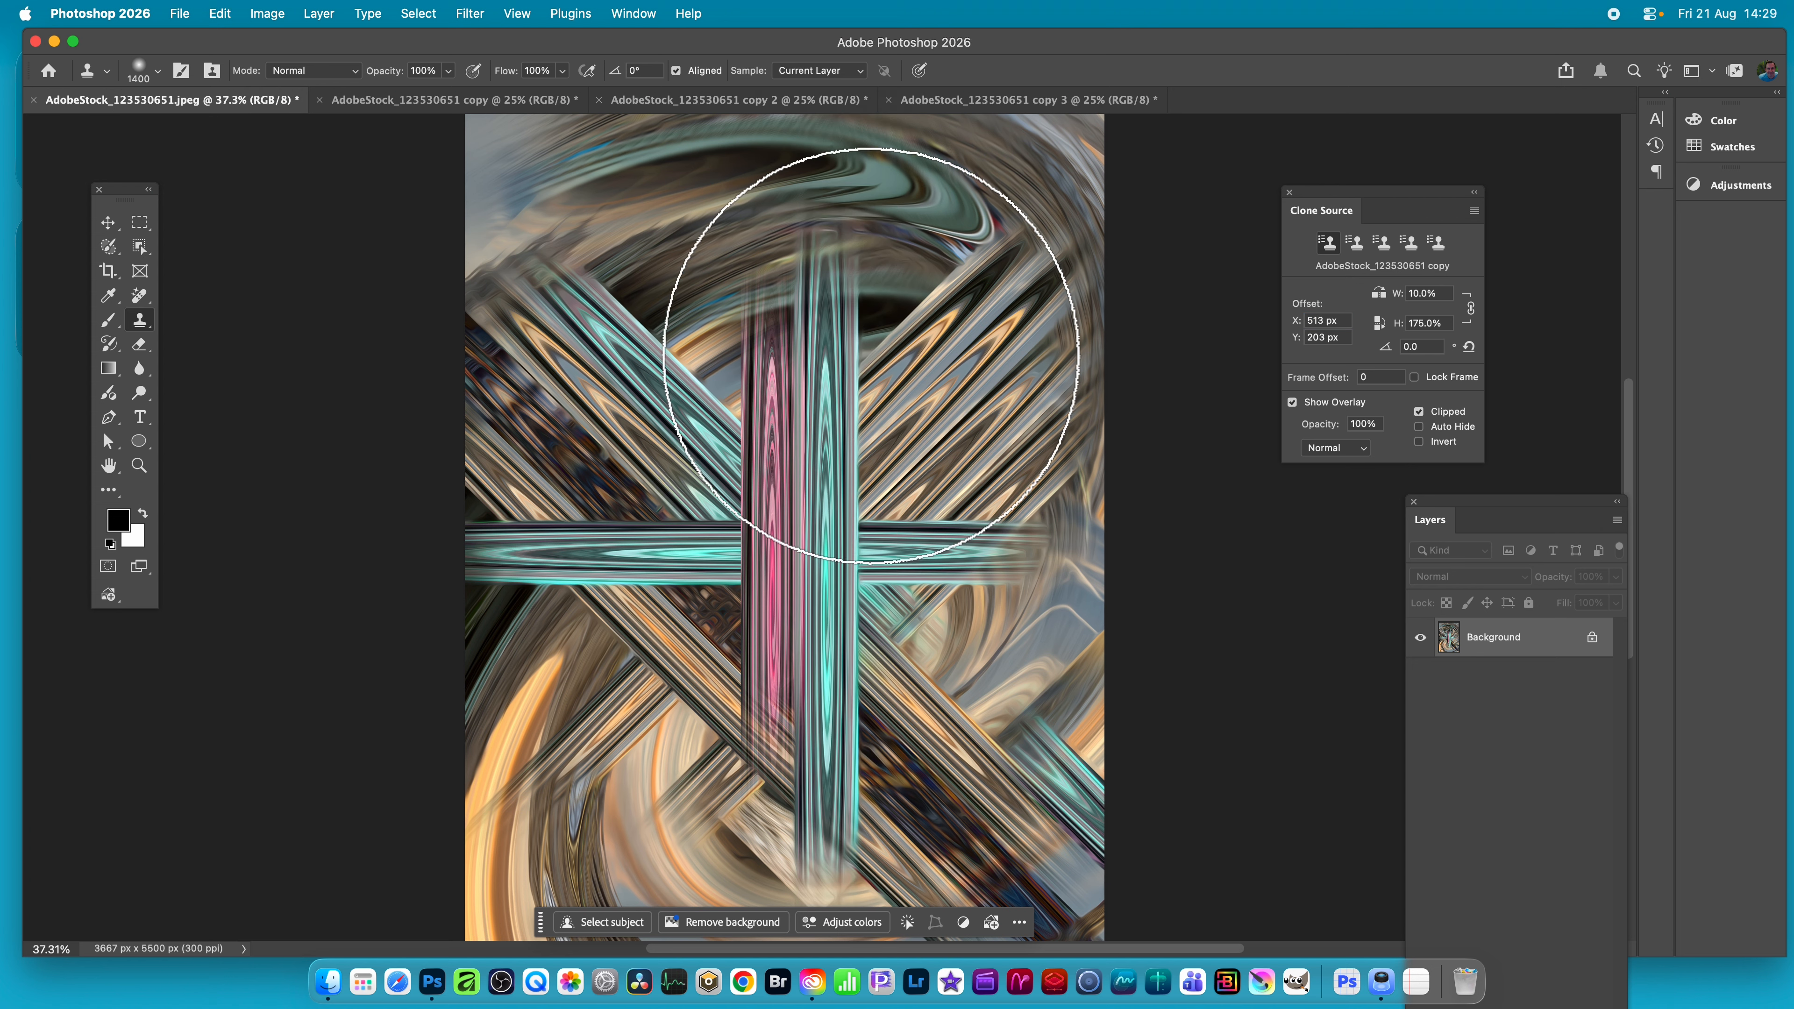
mouse_move(1011, 440)
mouse_down()
mouse_move(945, 394)
mouse_move(931, 515)
mouse_move(957, 725)
mouse_move(956, 685)
mouse_up()
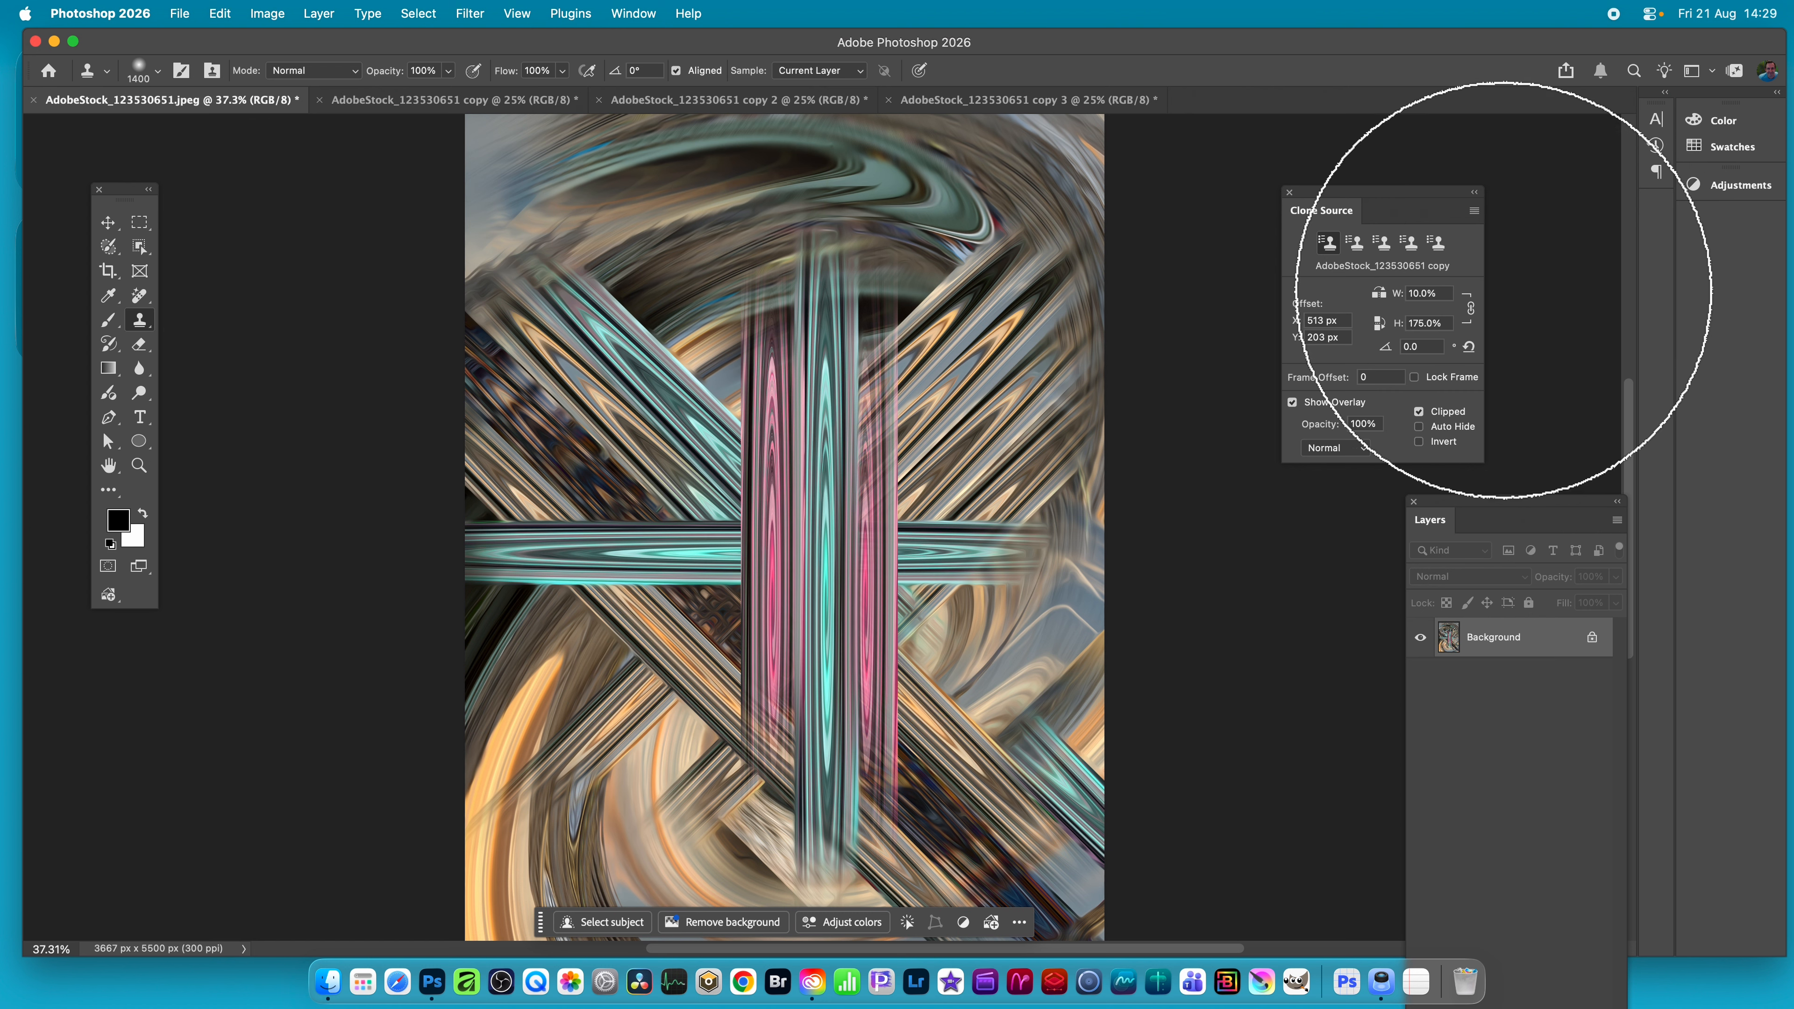
Step: Switch to the second clone source, set its width scale to 2% and clone a thin full-height vertical strip over the first pink one
click(1355, 242)
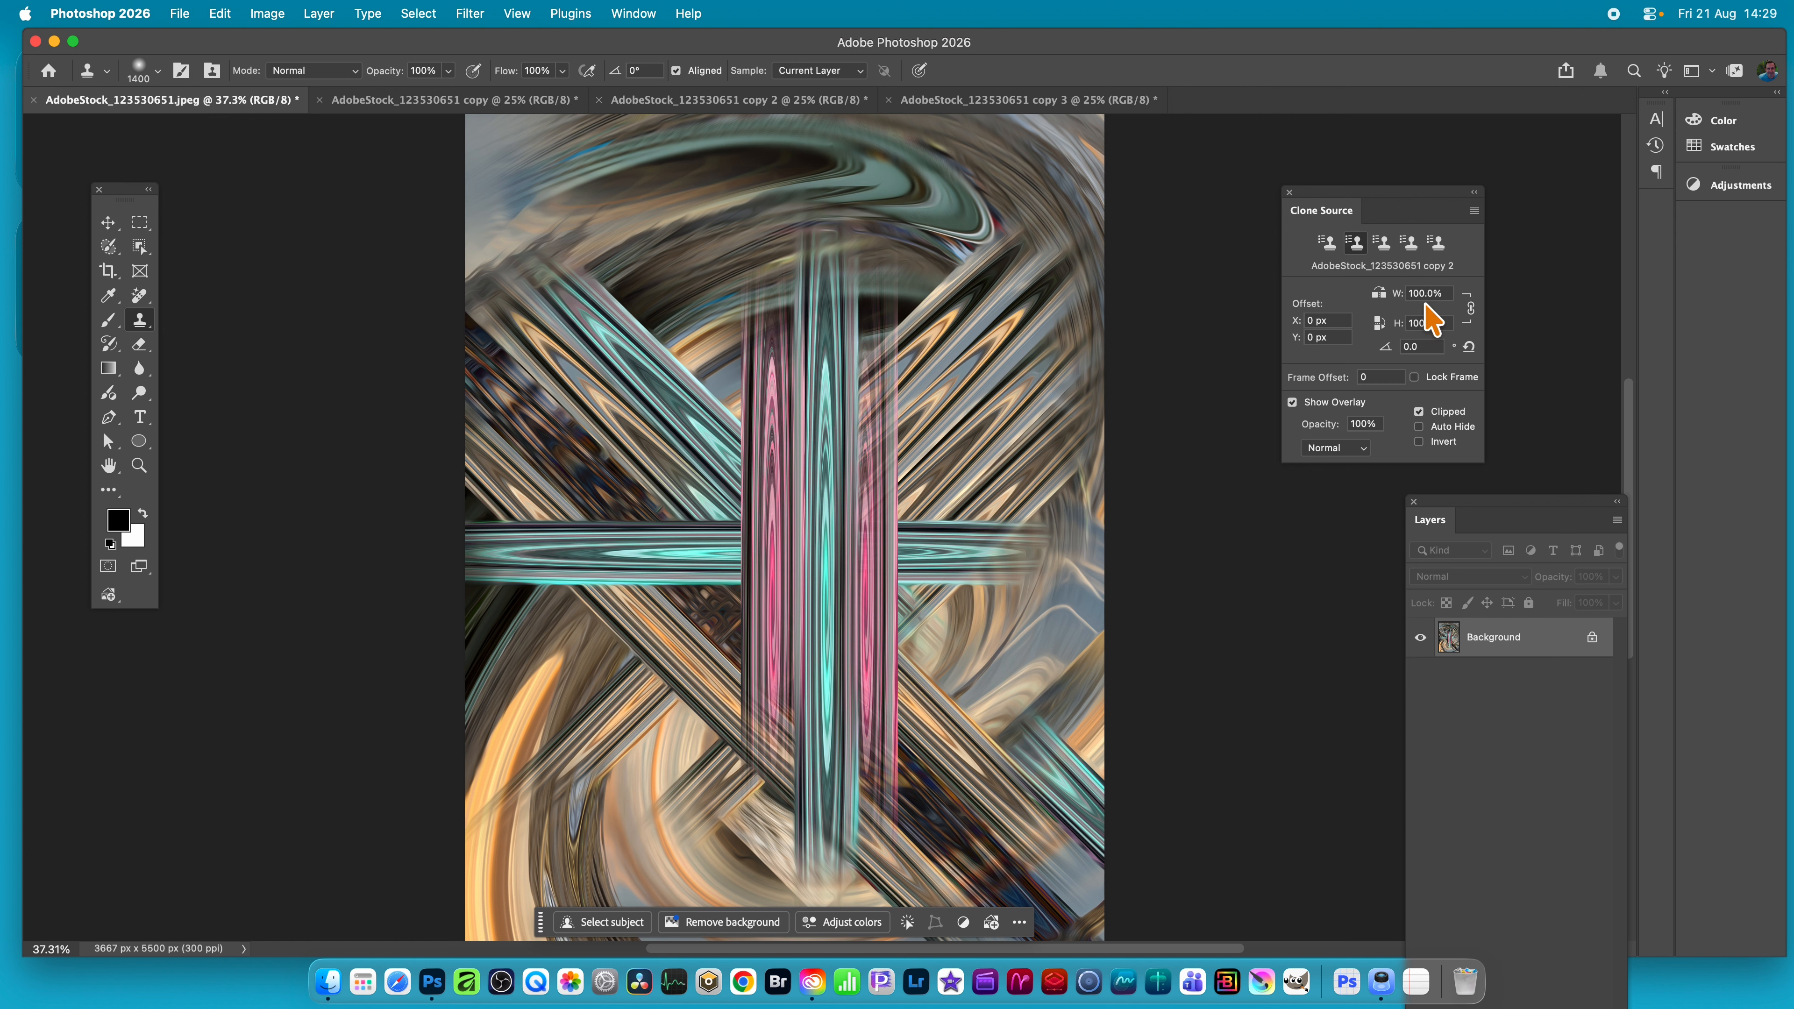
click(1471, 309)
click(1471, 308)
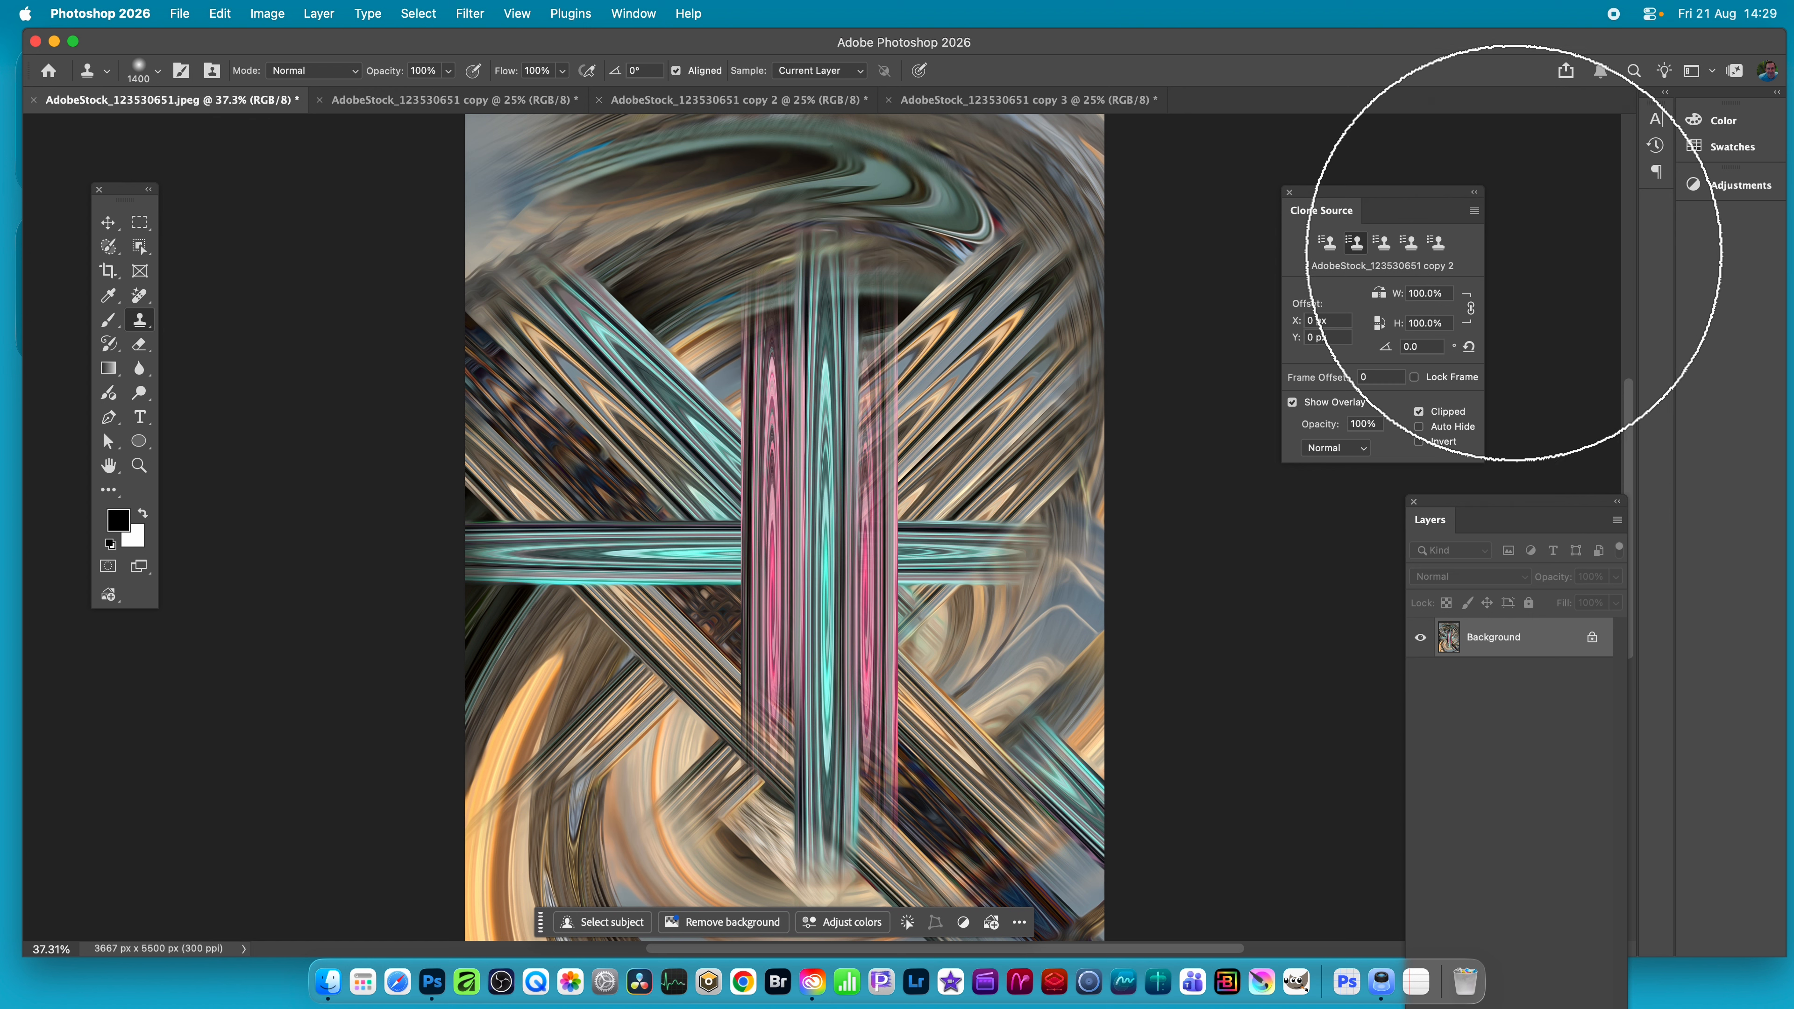
click(1439, 292)
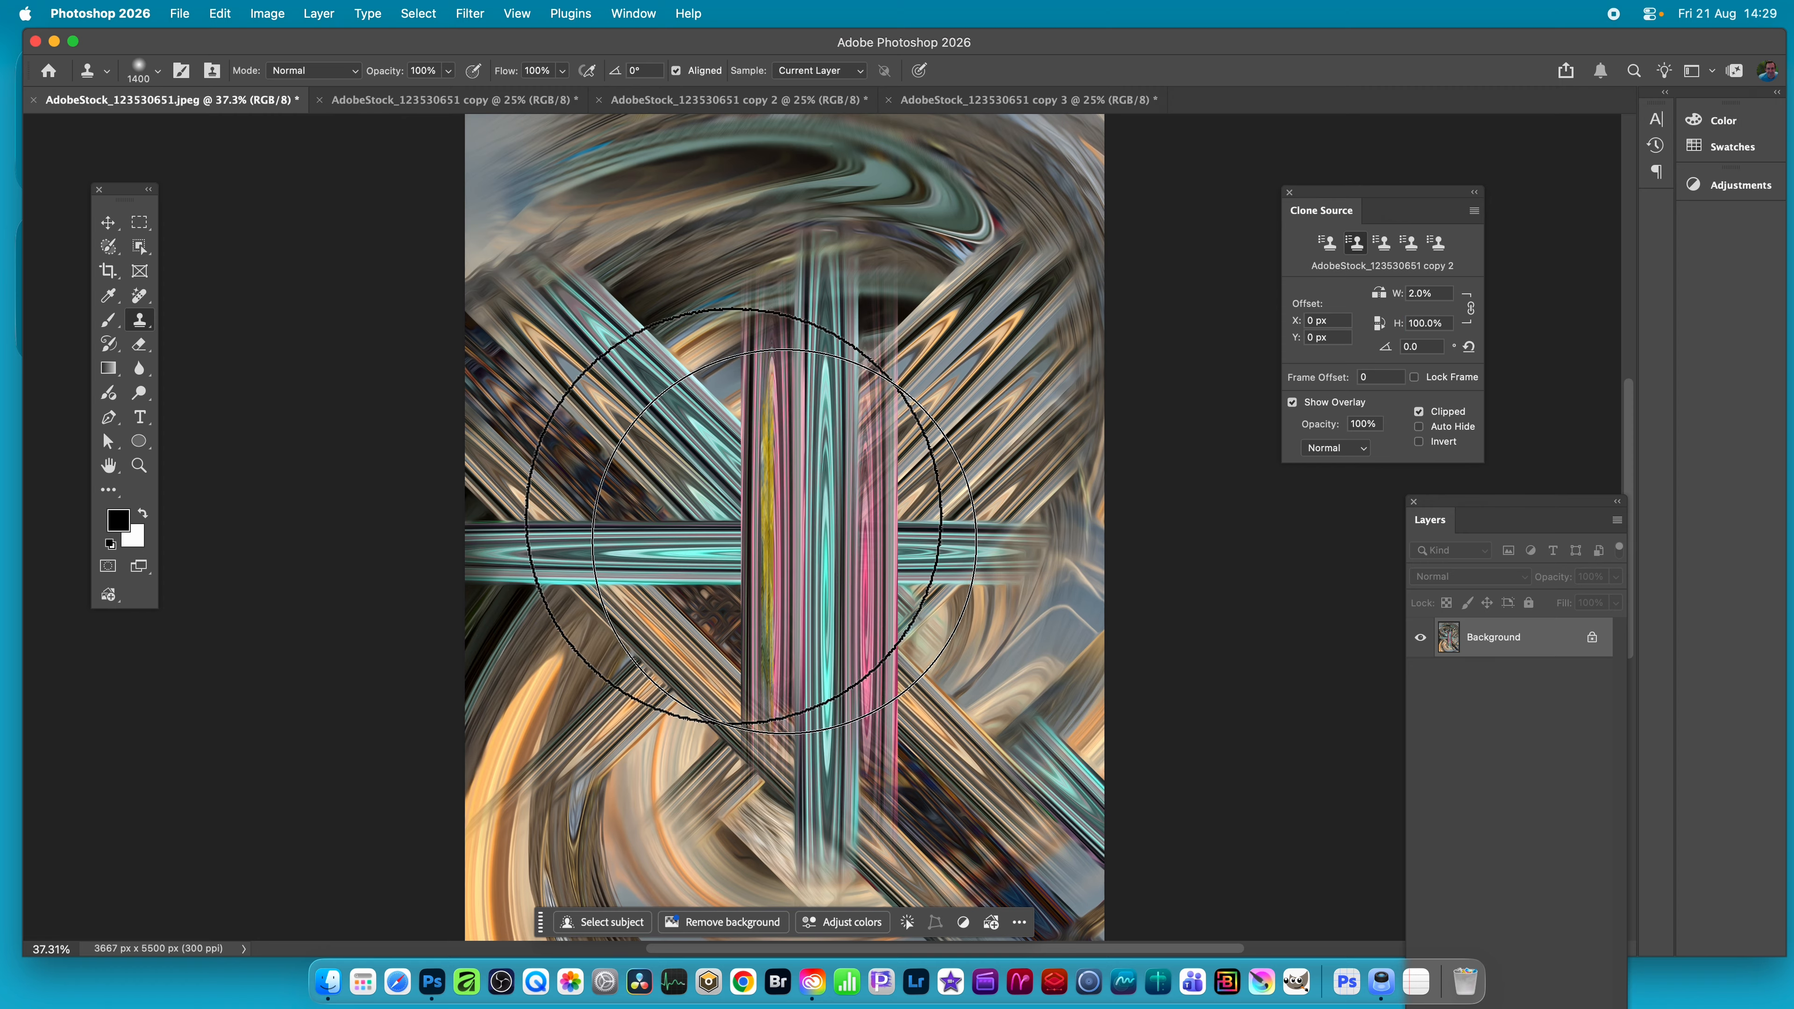
mouse_move(785, 268)
mouse_down()
mouse_move(757, 816)
mouse_move(744, 776)
mouse_up()
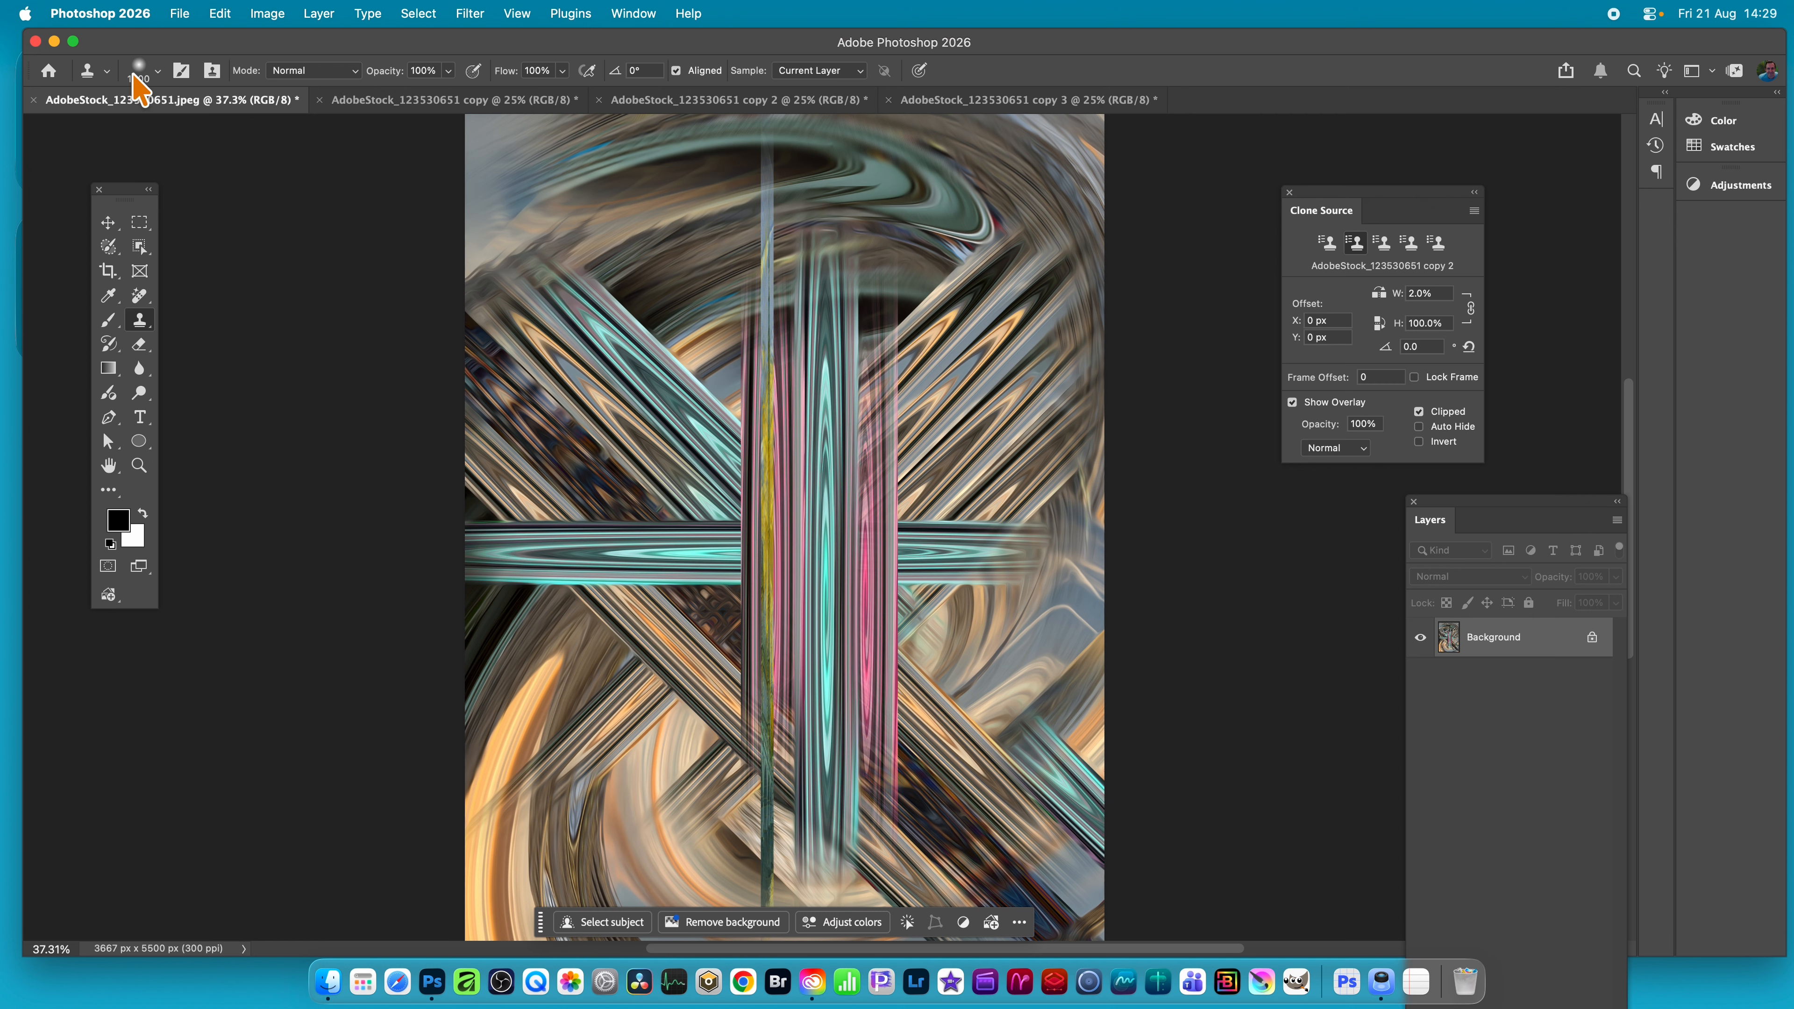
Step: Look through the General Brushes presets for the Clone Stamp brush and enable pen pressure control of opacity
click(154, 74)
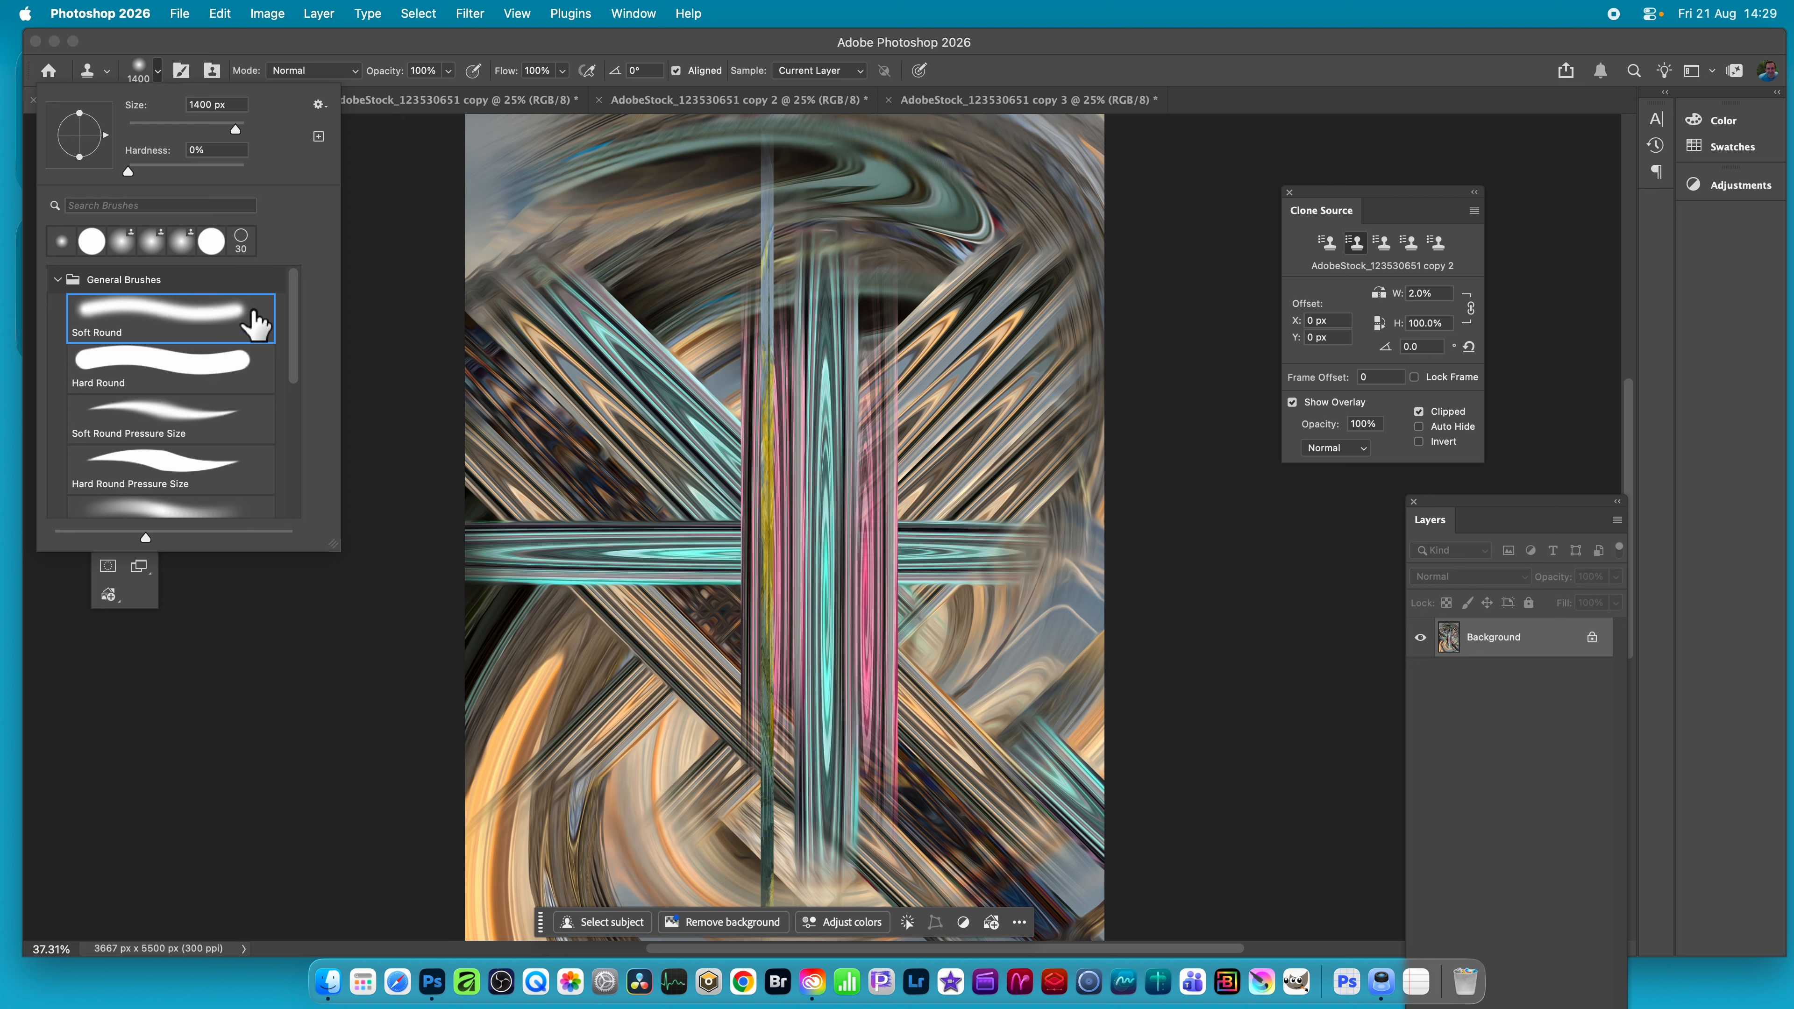
drag(293, 322, 296, 448)
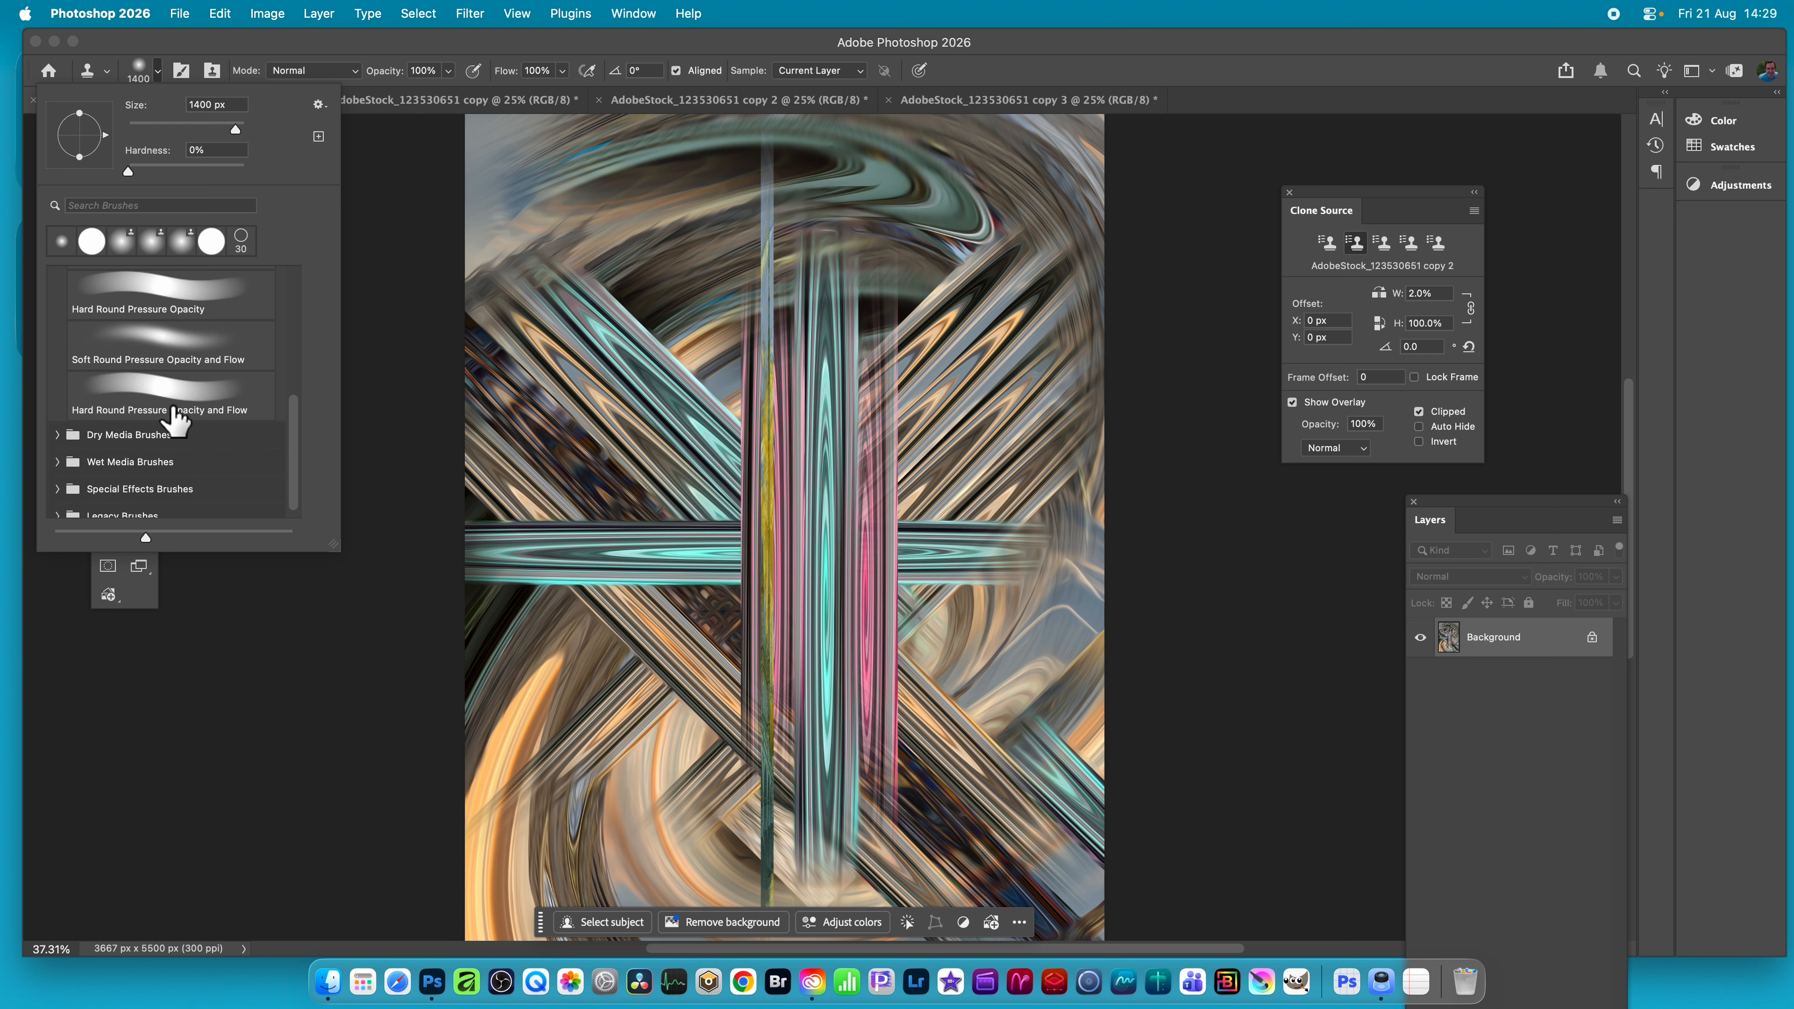
click(465, 60)
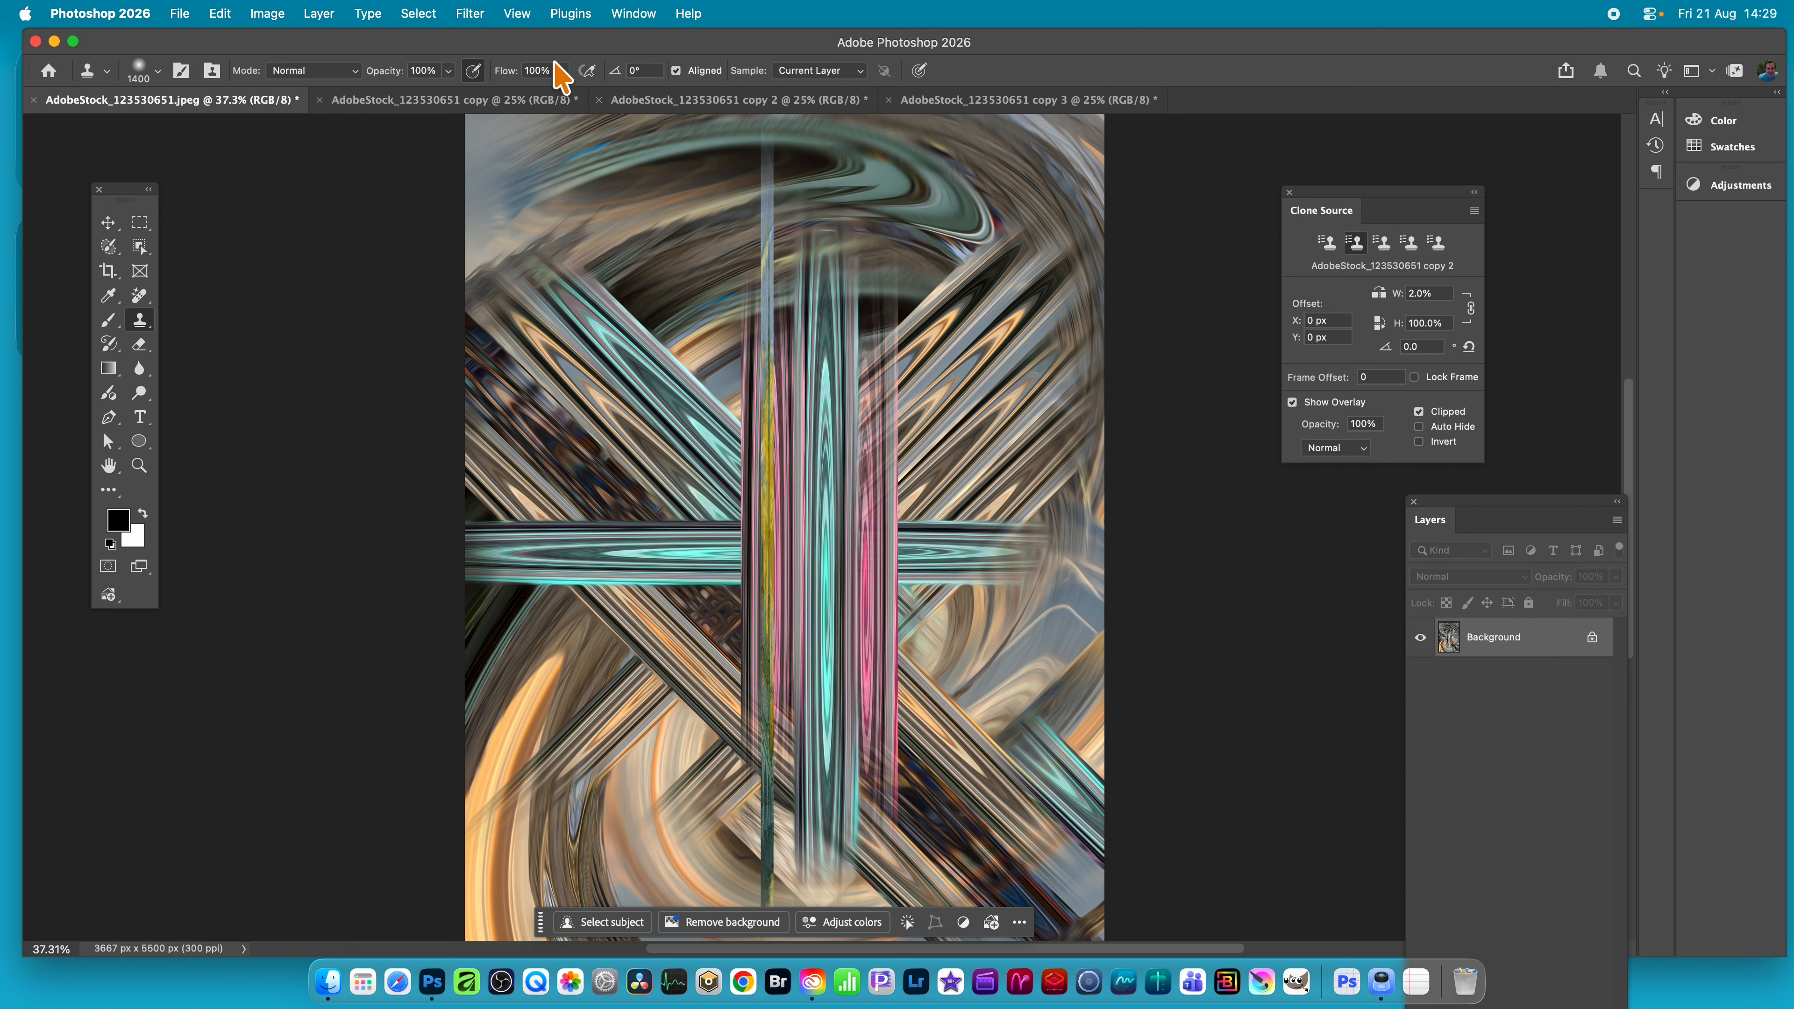
Step: Open the Brush Settings for the Clone Stamp and place them beside the canvas
click(633, 14)
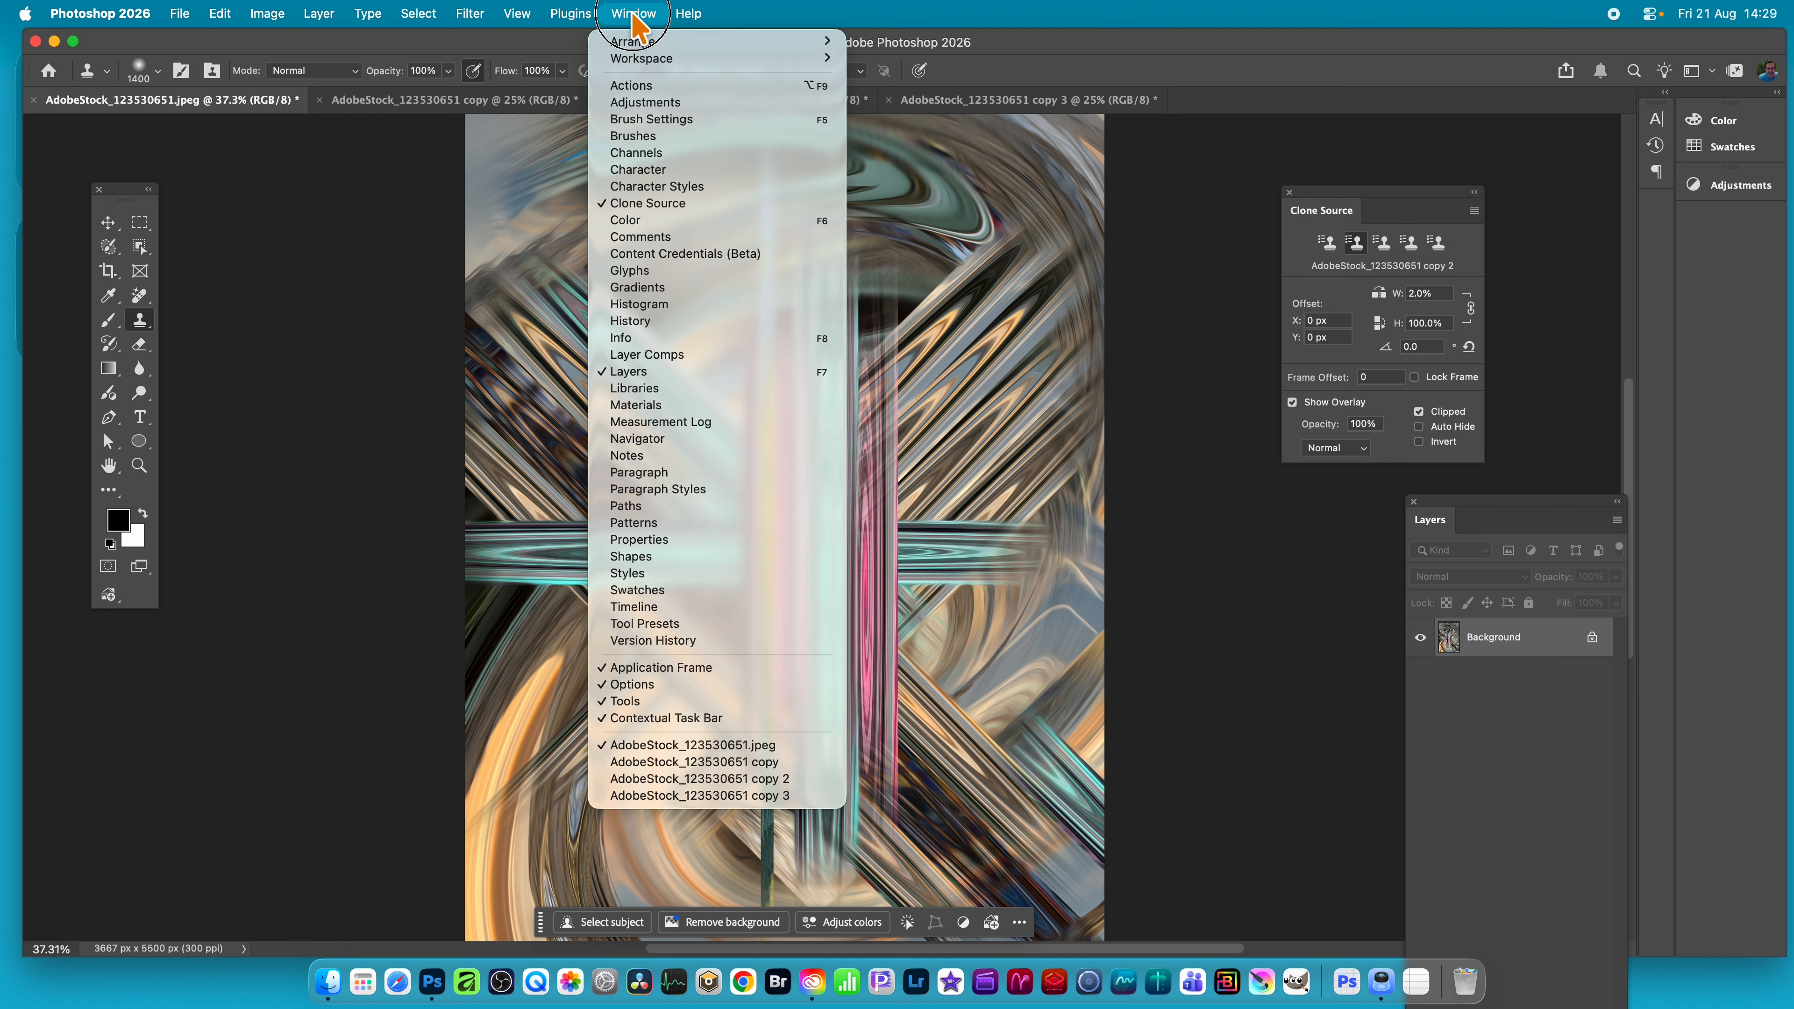
click(639, 120)
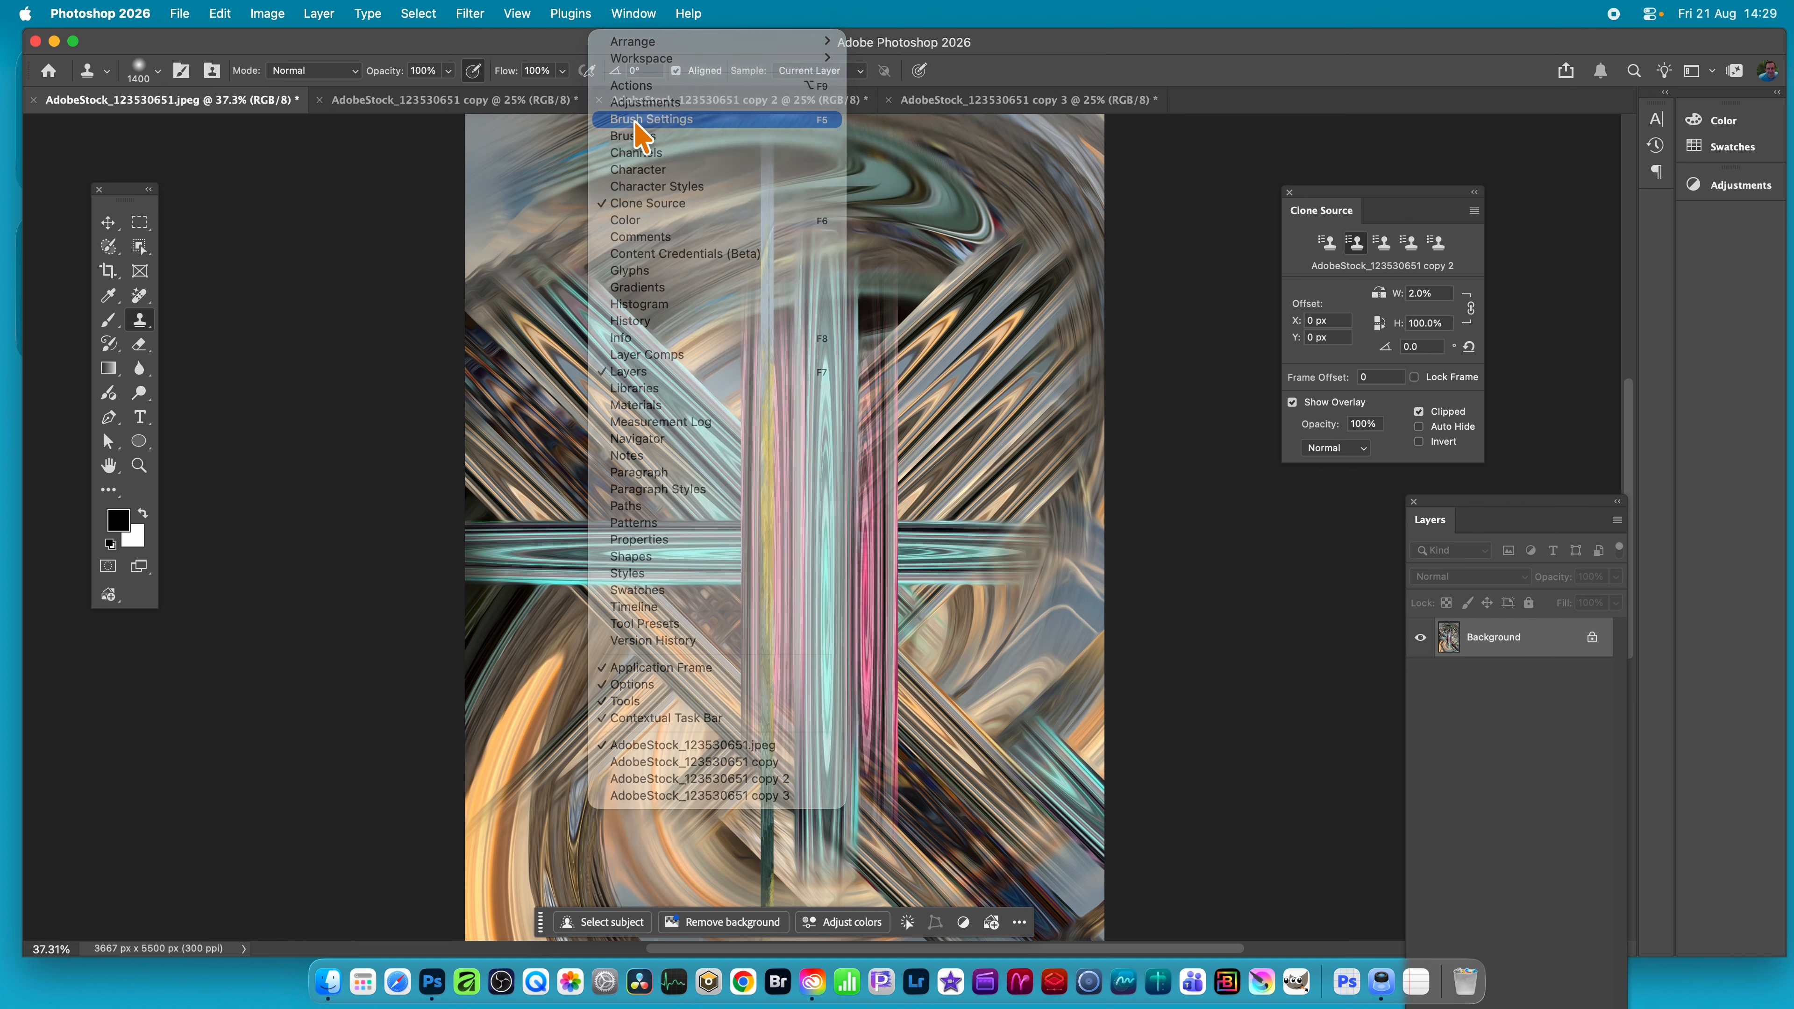
mouse_move(1487, 392)
mouse_down()
mouse_move(1312, 394)
mouse_move(1319, 424)
mouse_up()
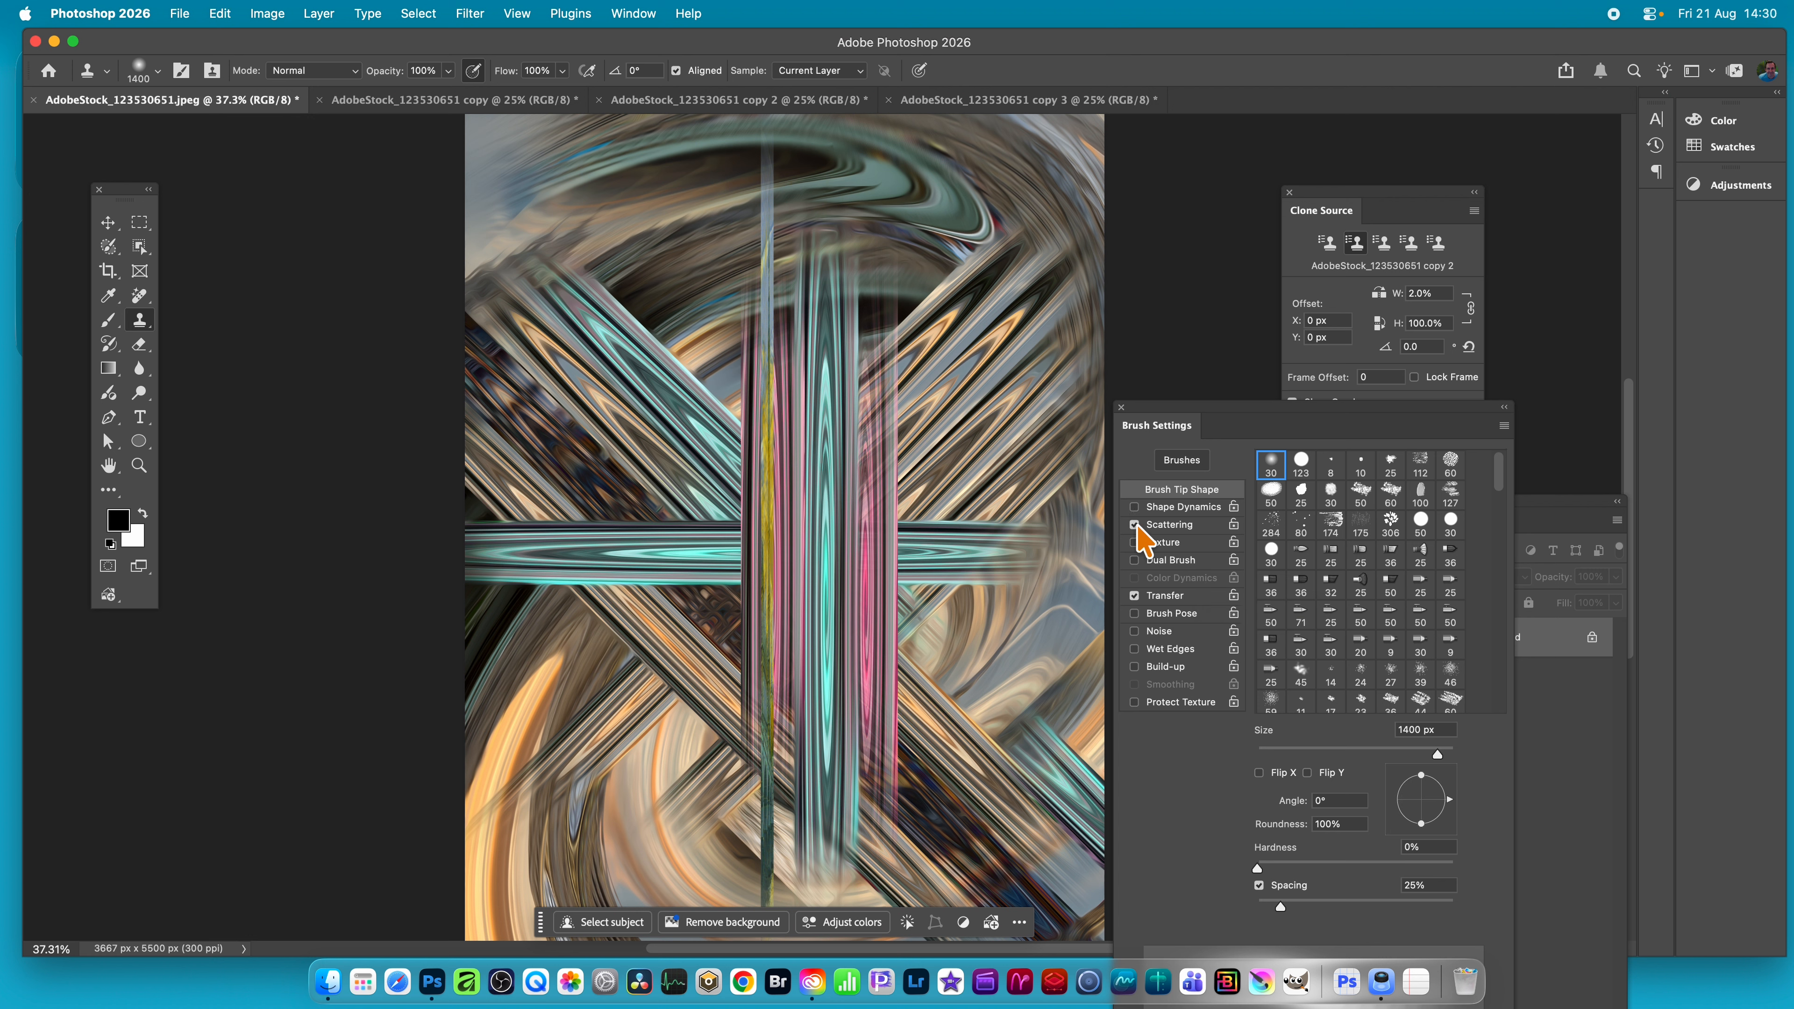
Step: Try brush Scattering with scatter 729%, count 7 and count jitter 53%, and switch Scattering off again
click(1158, 526)
drag(1294, 478, 1399, 478)
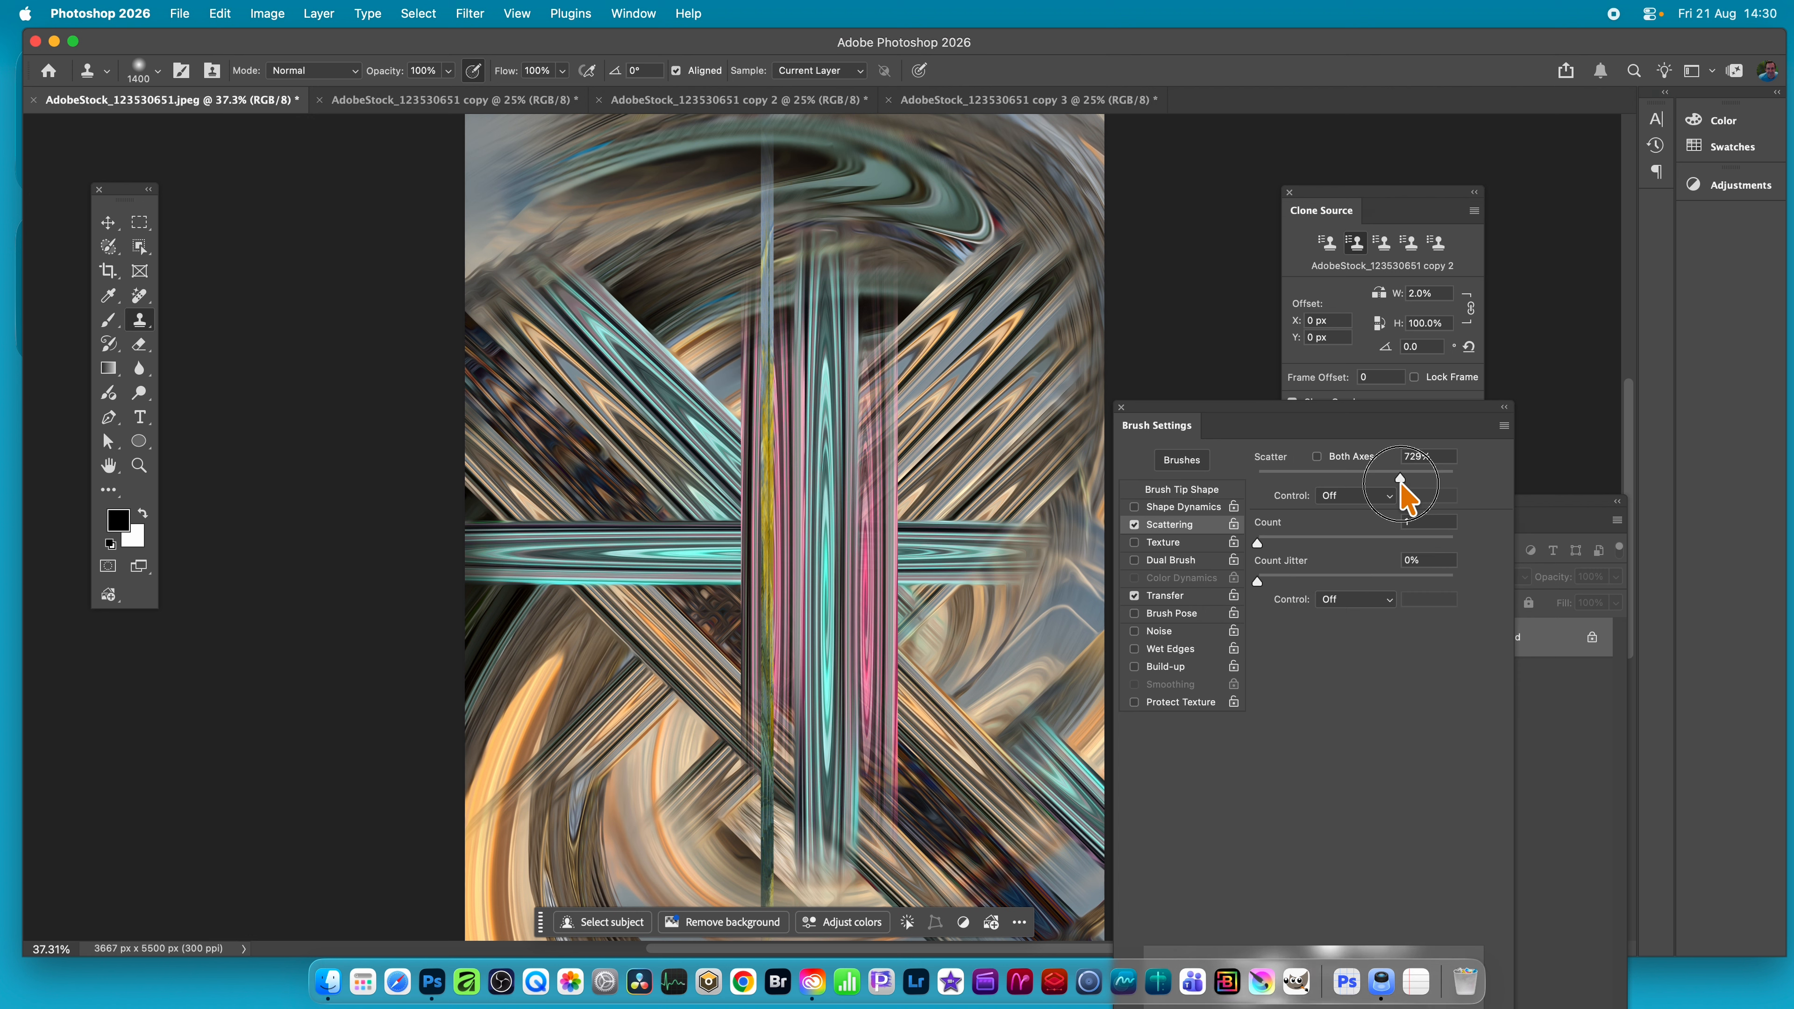
mouse_move(1305, 540)
mouse_down()
mouse_move(1336, 542)
mouse_move(1362, 582)
mouse_up()
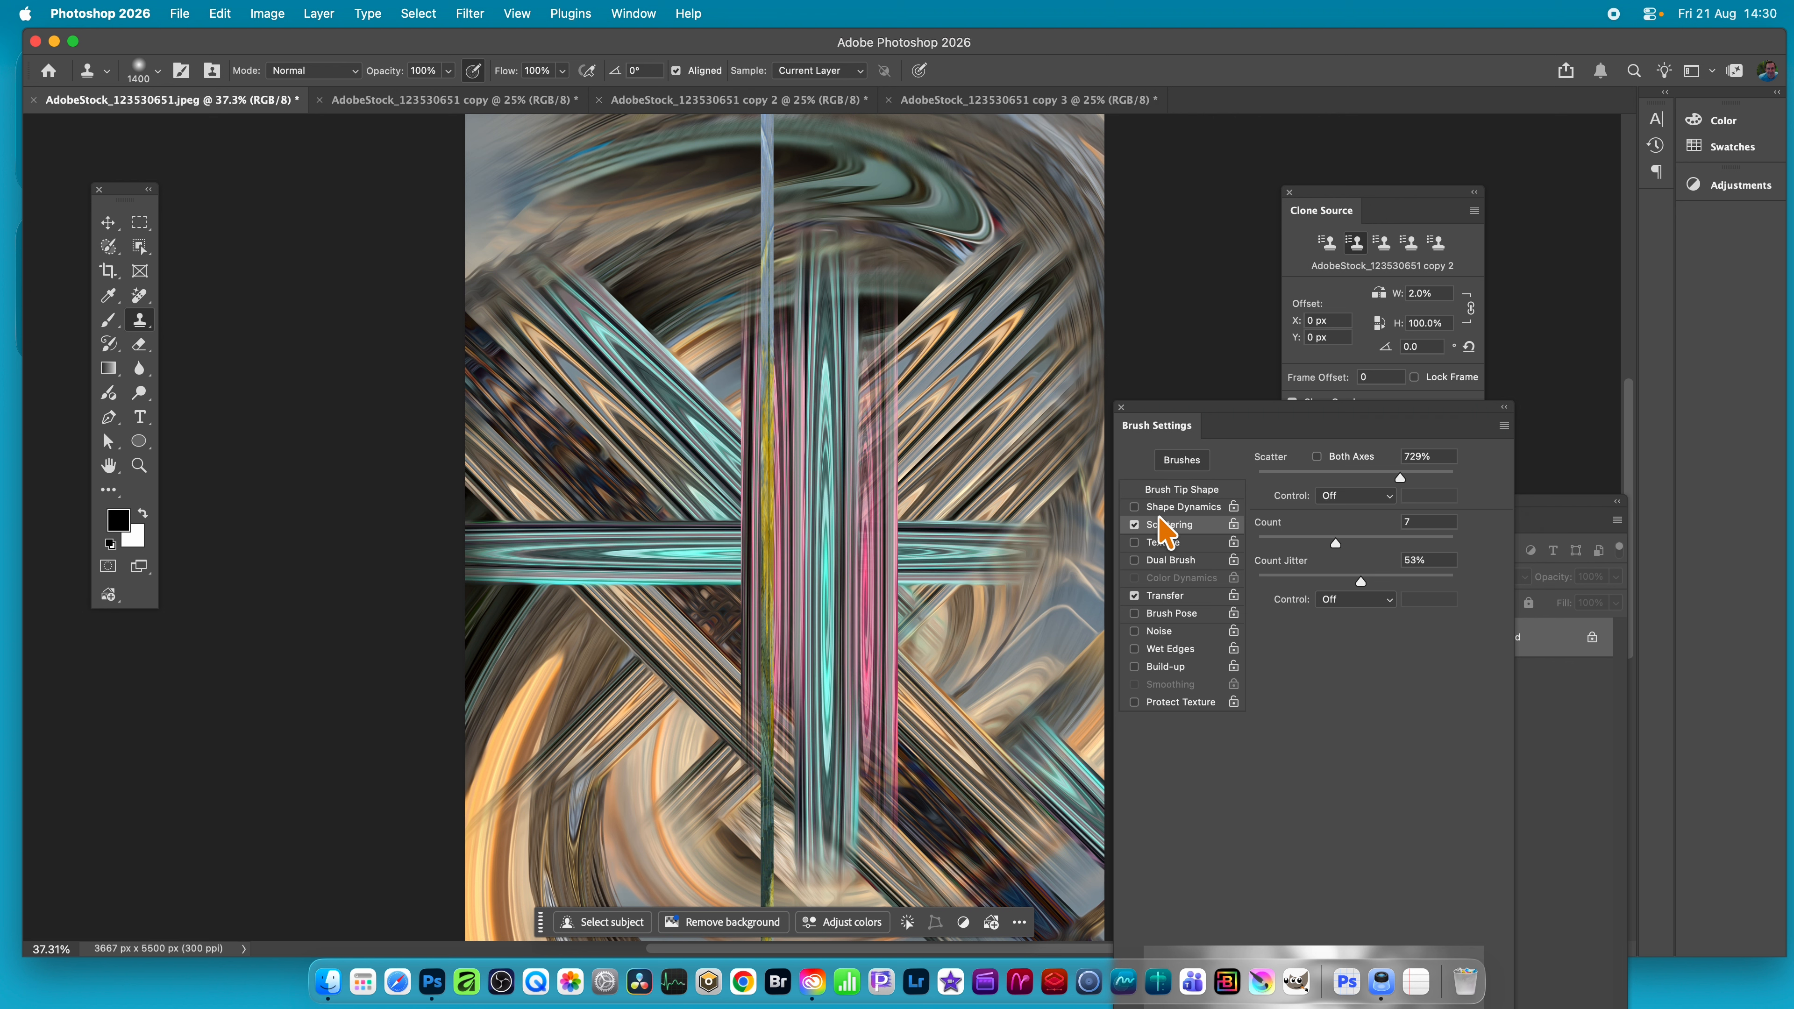
click(1134, 524)
Step: Enable Shape Dynamics with a size jitter of 63%, raise the angle jitter, and close the brush settings
click(1152, 507)
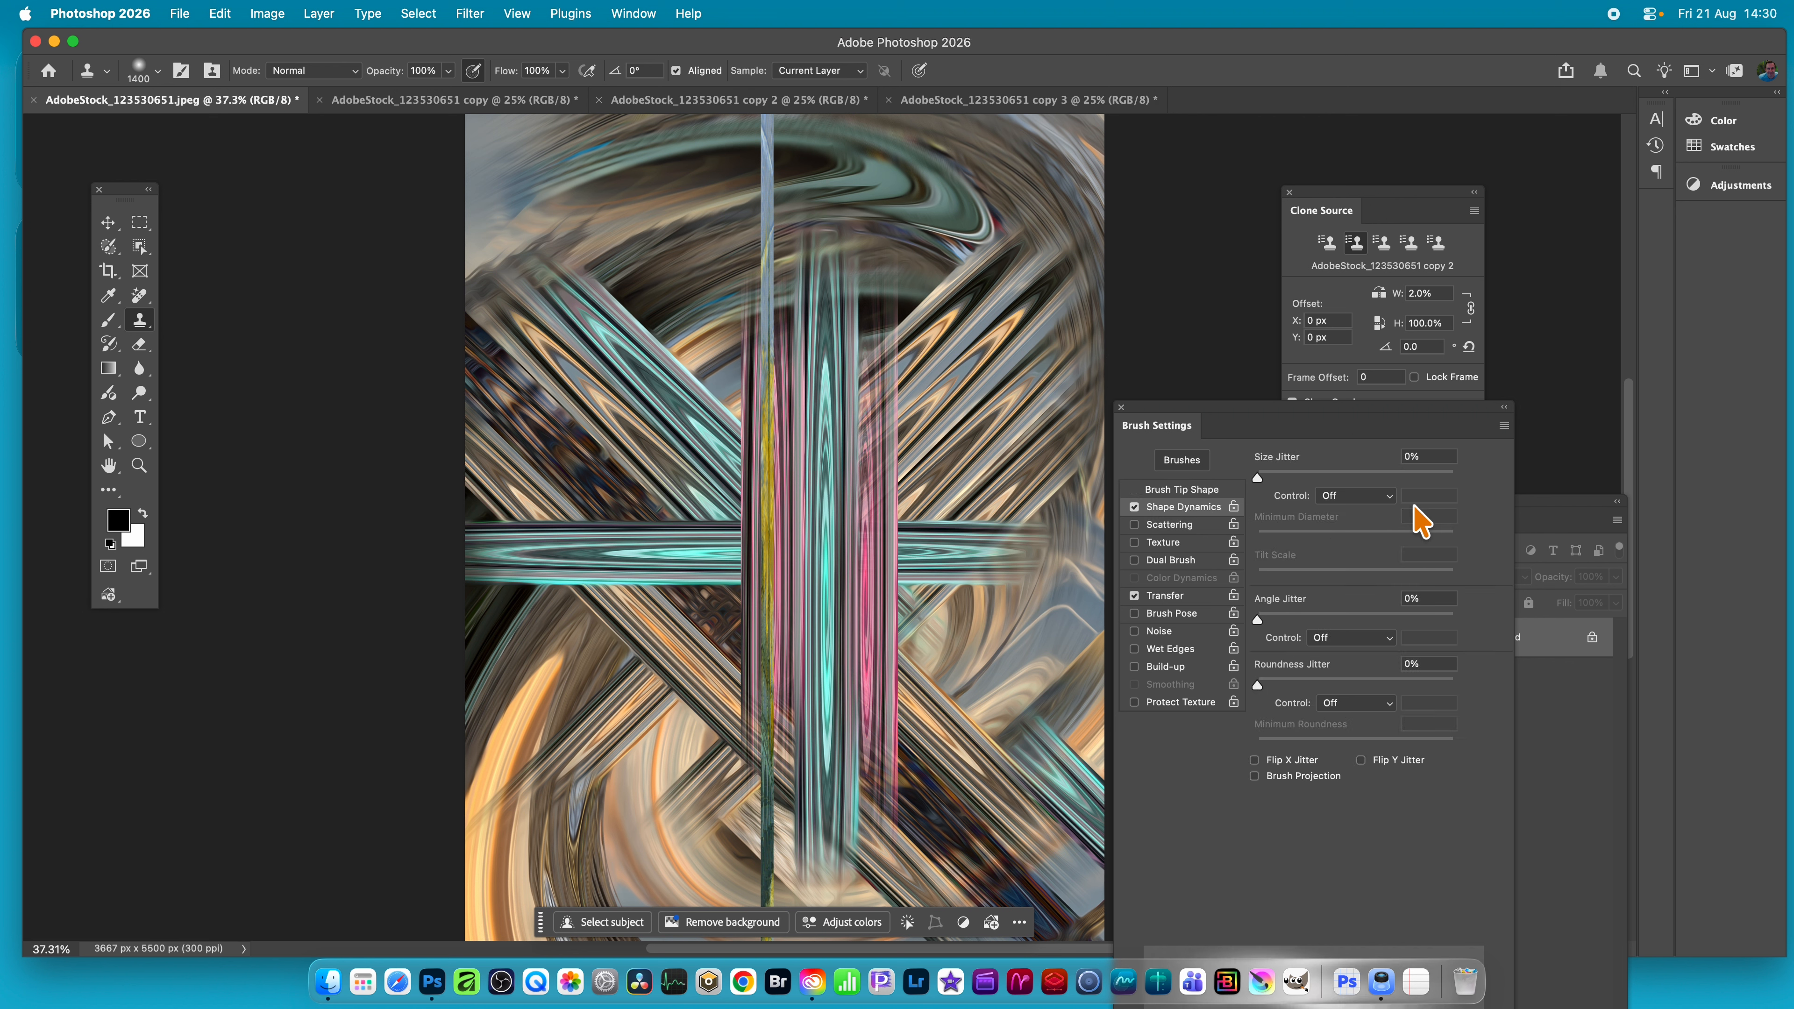
drag(1315, 474, 1381, 478)
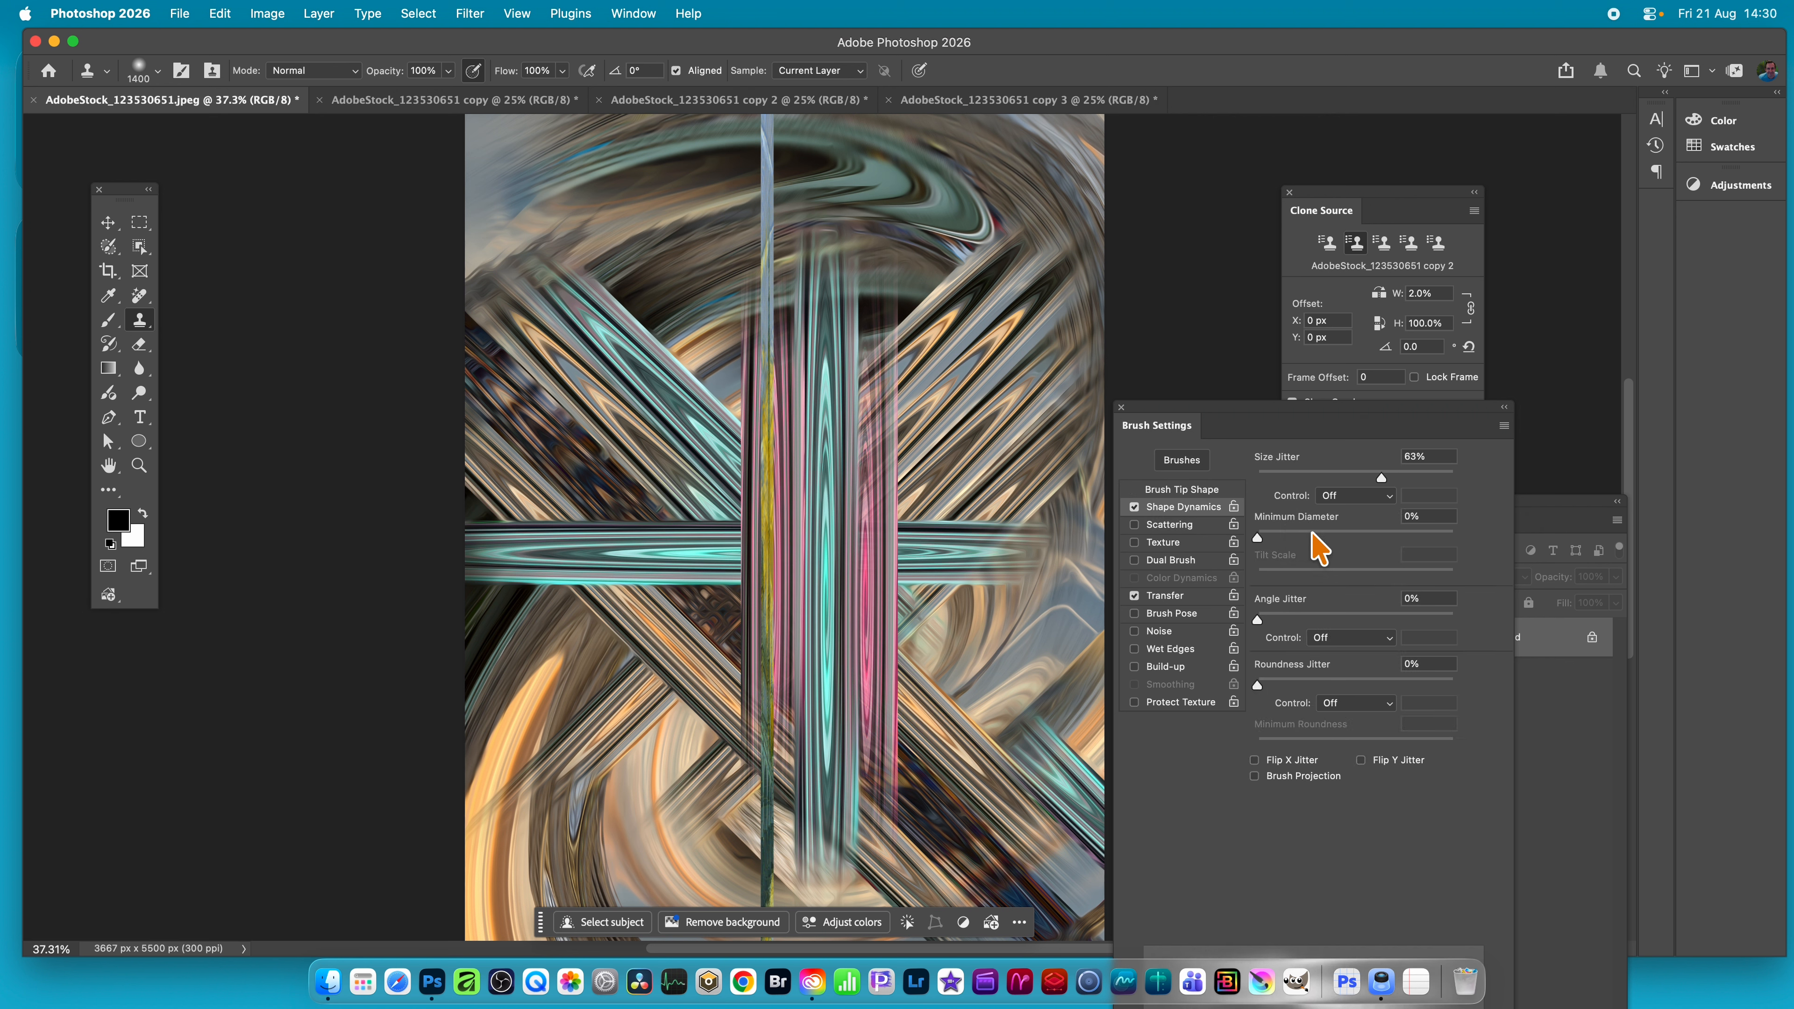
drag(1284, 620, 1374, 620)
click(1122, 407)
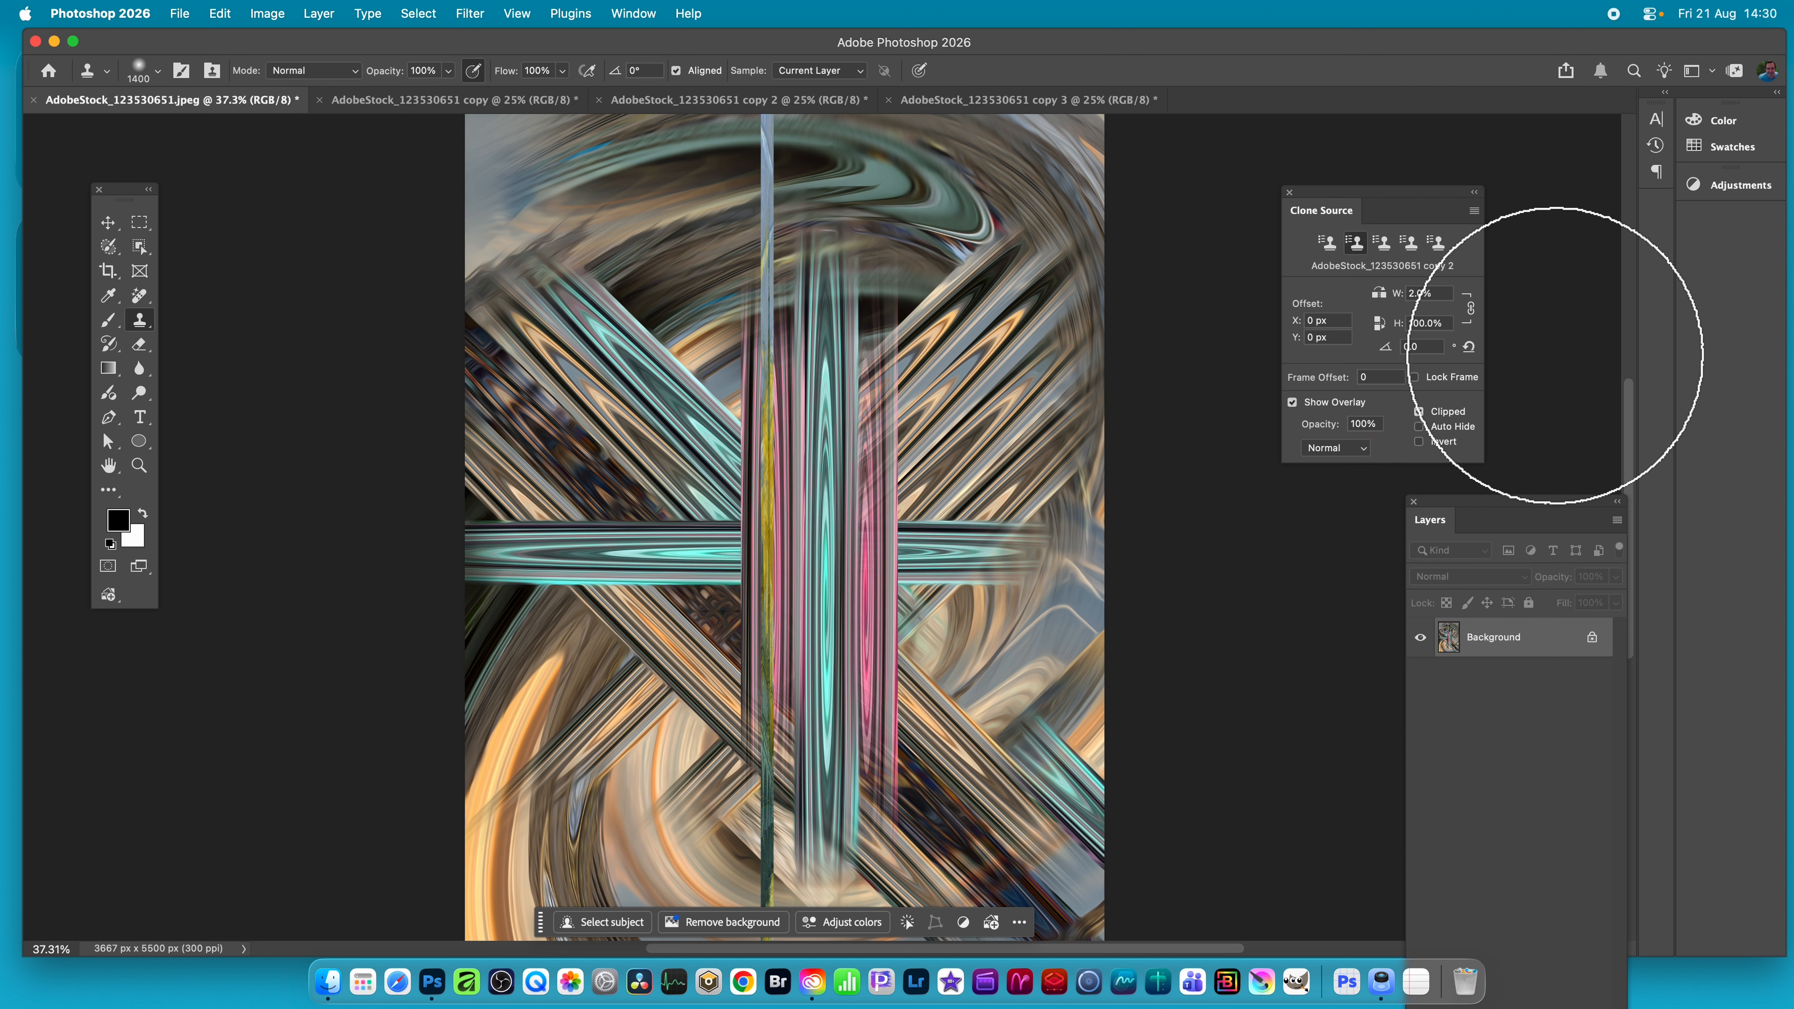